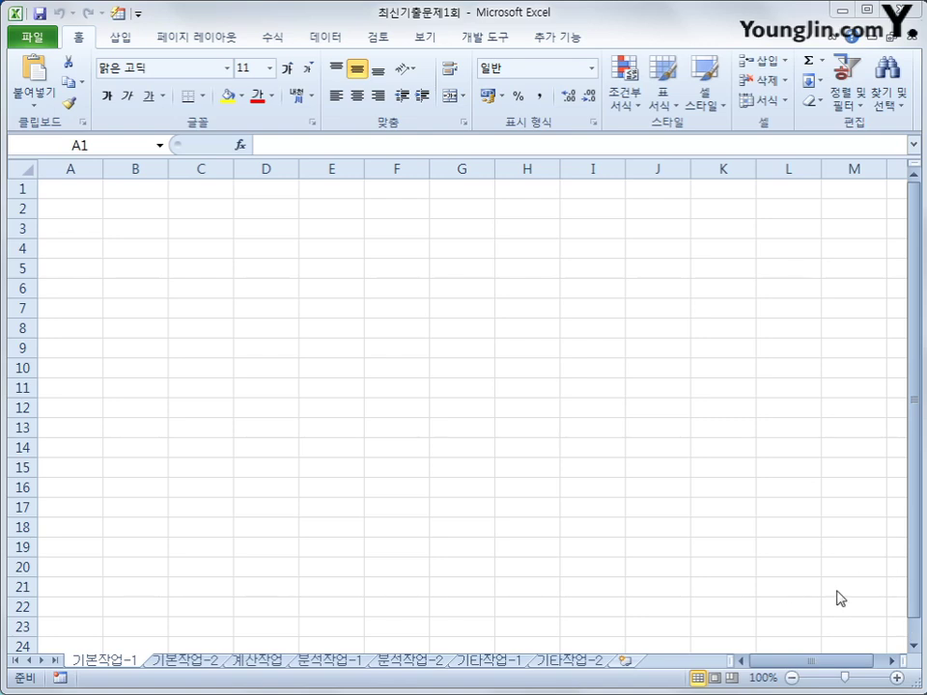
Step: On the 기본작업-1 sheet, select B3 and start a Microsoft Query import
click(96, 663)
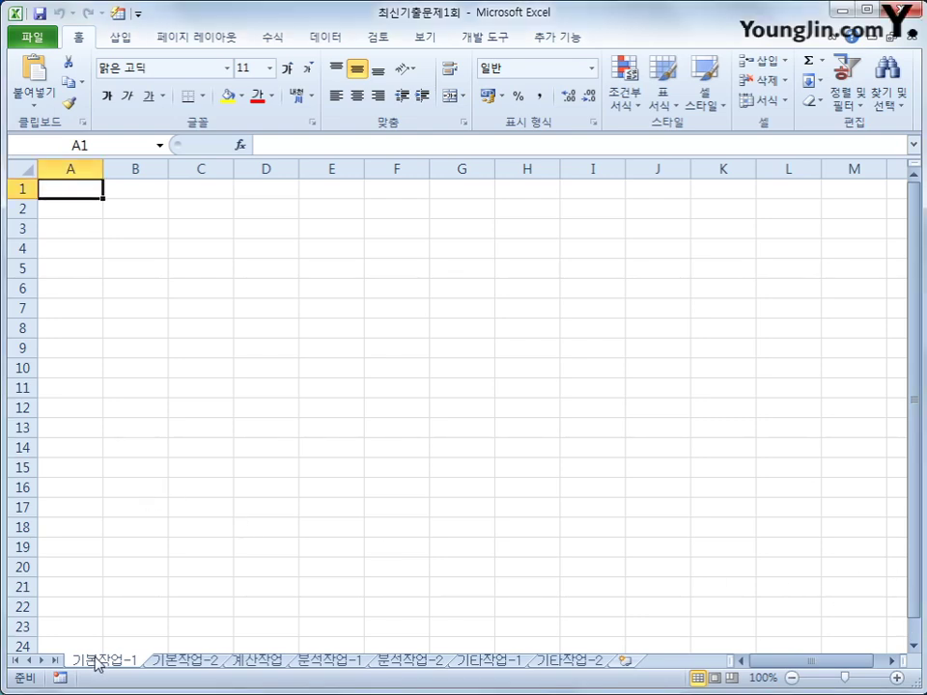
click(134, 236)
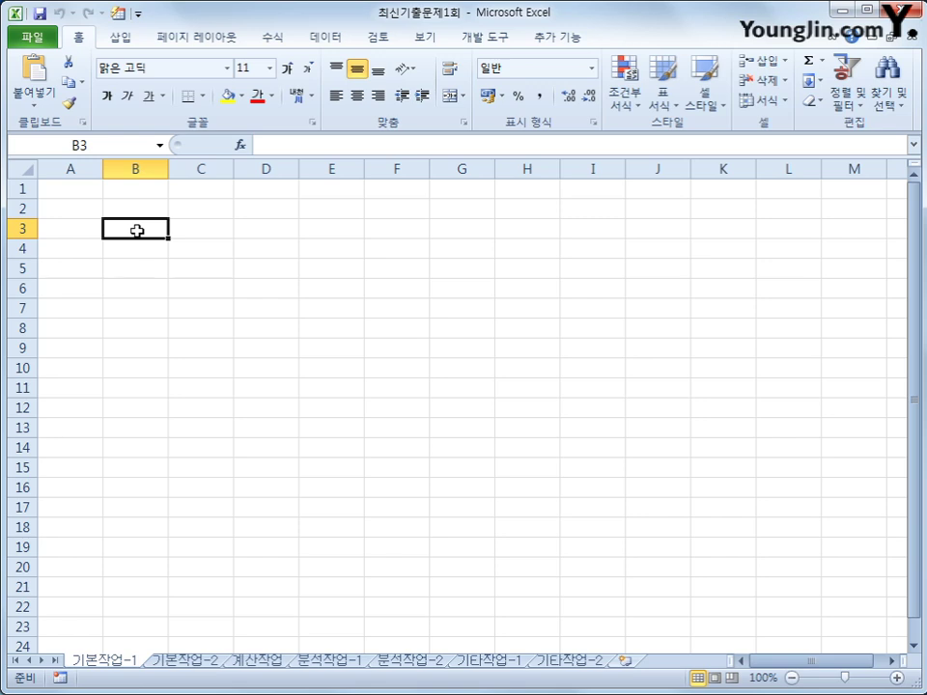
click(320, 40)
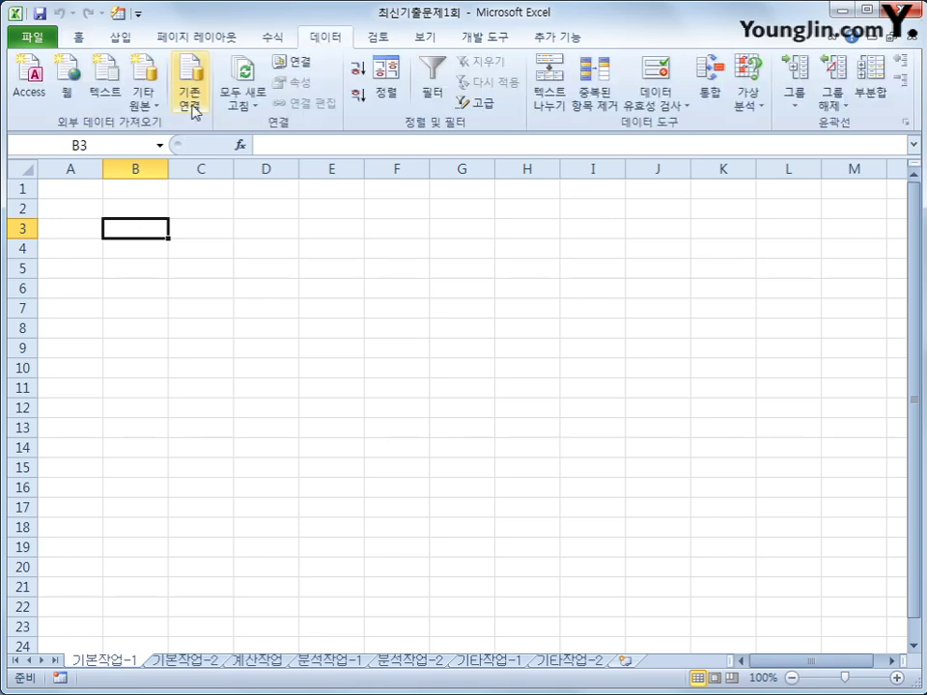
click(142, 100)
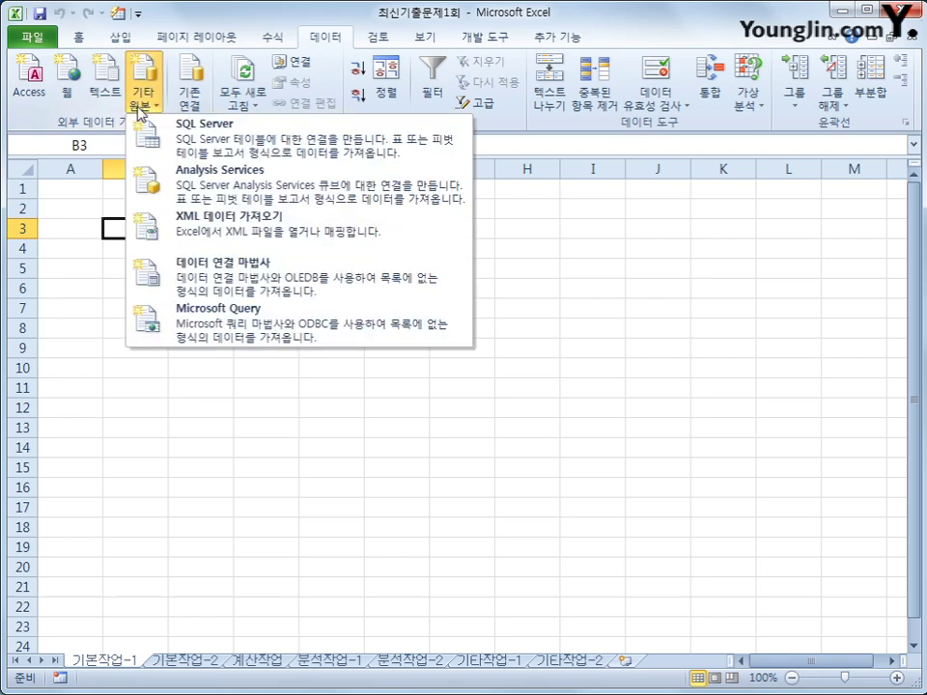
click(189, 331)
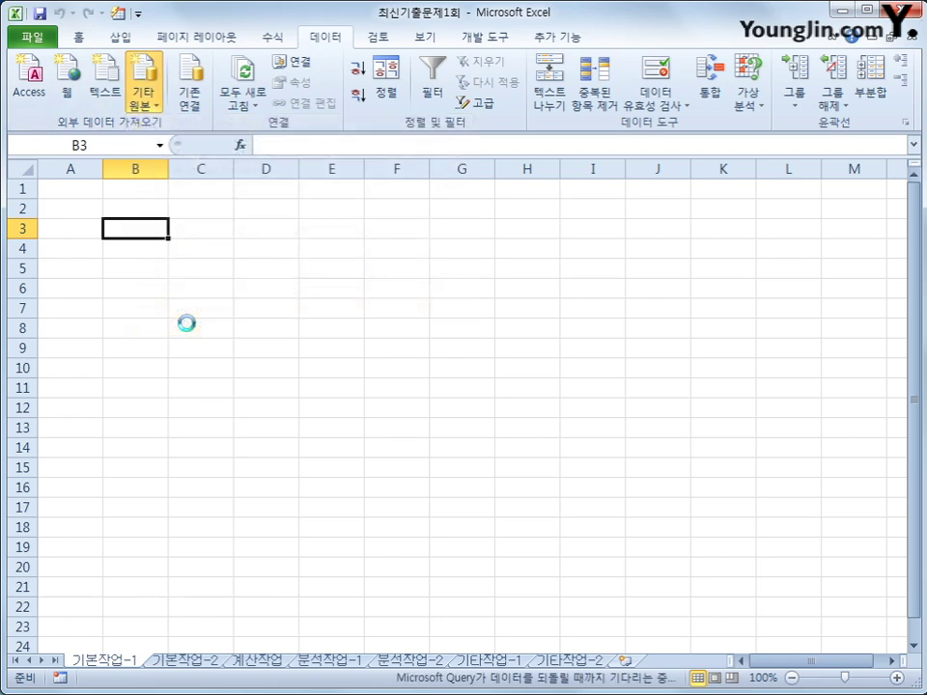
Step: Choose MS Access Database as the source and pick the 출석부관리.accdb file
drag(311, 377, 359, 241)
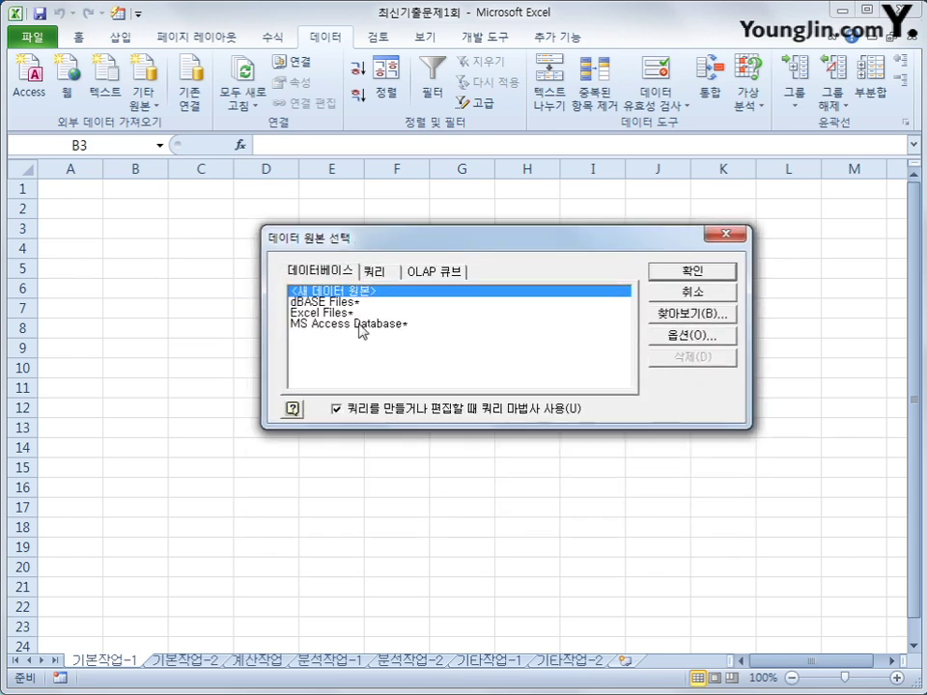
click(362, 331)
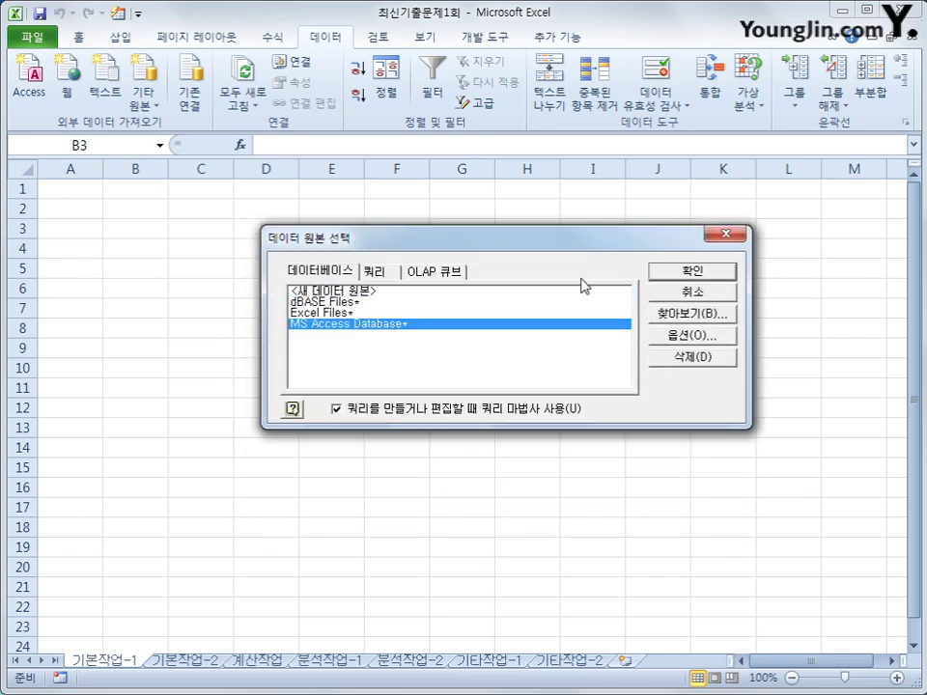
click(656, 272)
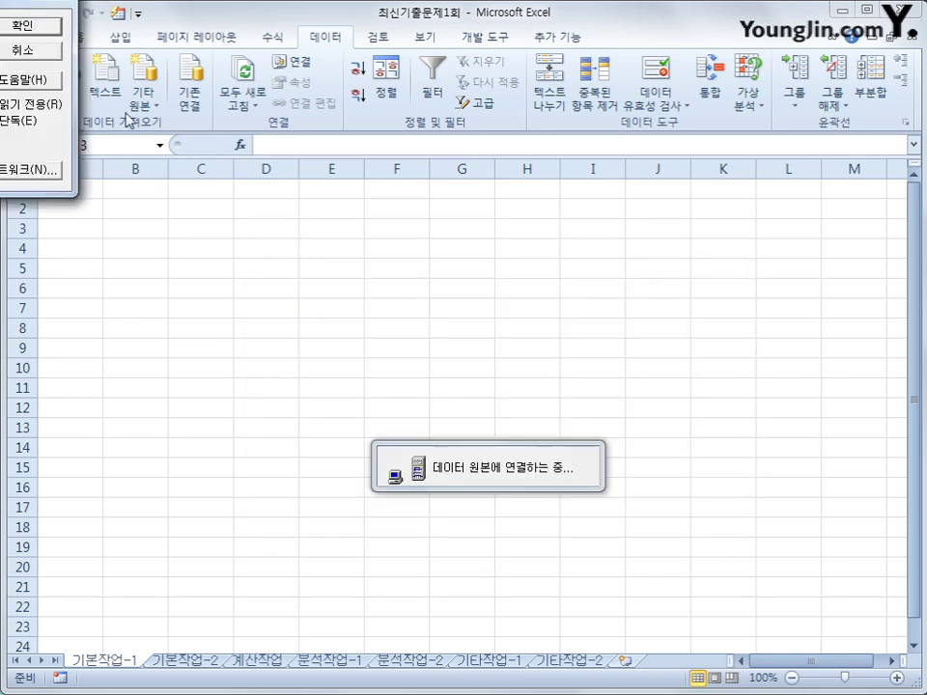
drag(384, 135, 568, 142)
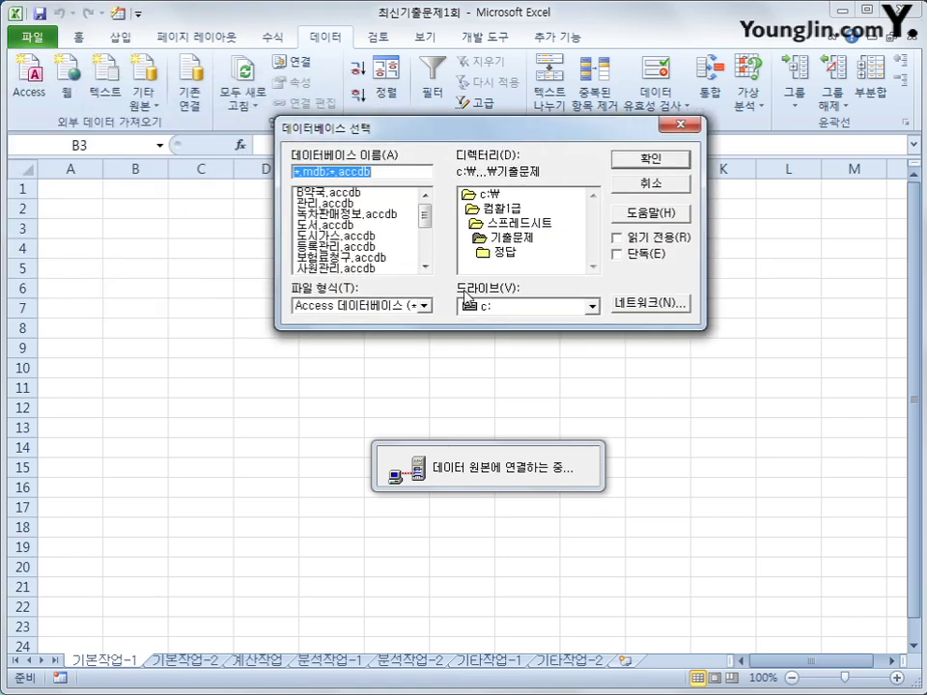
drag(426, 221, 426, 249)
click(372, 248)
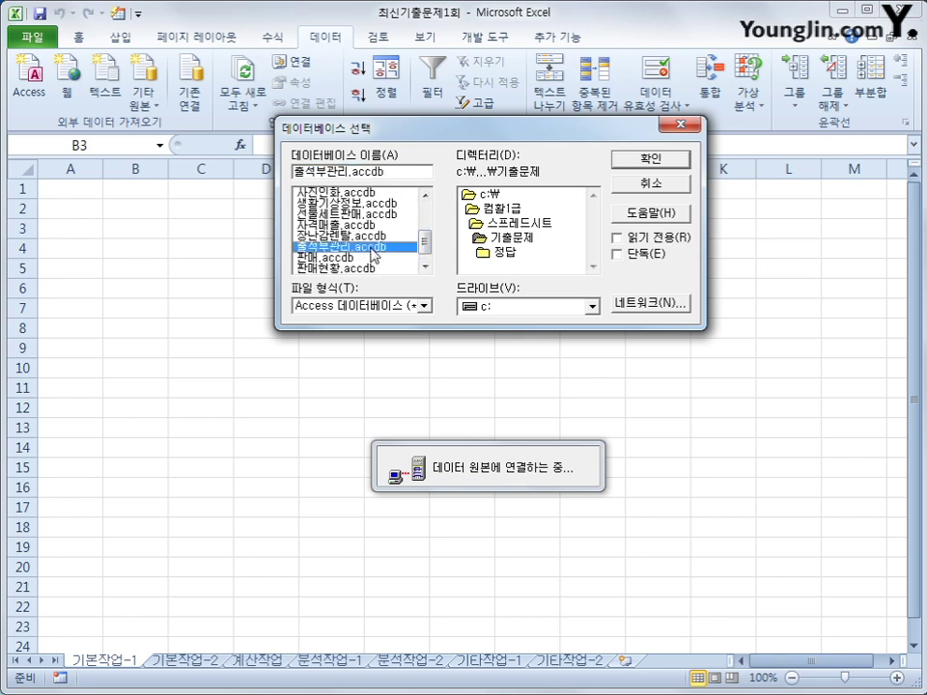
click(647, 160)
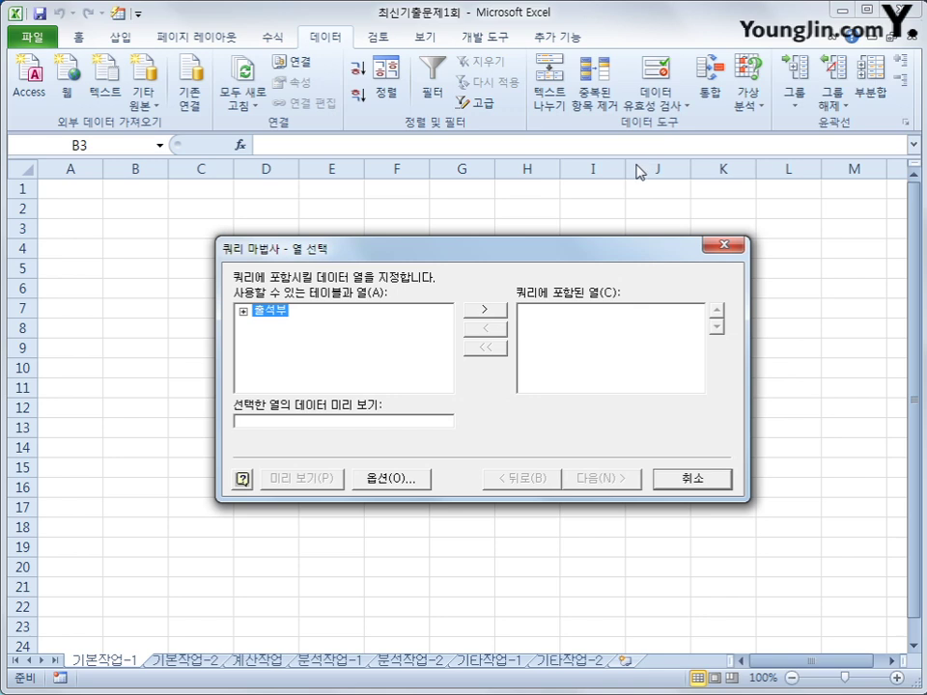
Step: Add the 성별, 반, 학년, 이름 and 출석수 columns from the 출석부 table, then continue
double_click(269, 318)
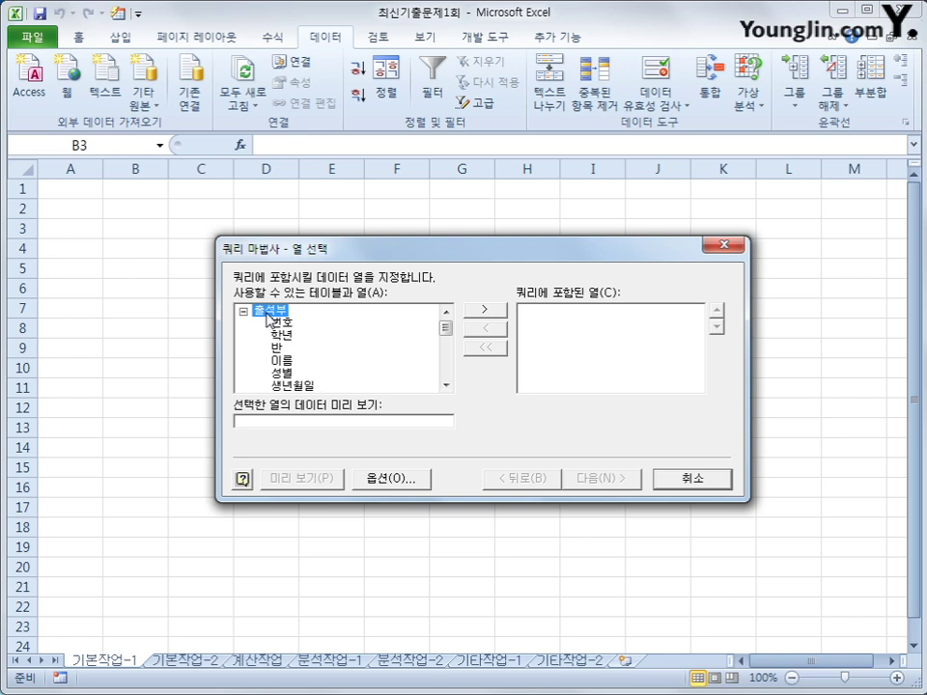
double_click(286, 373)
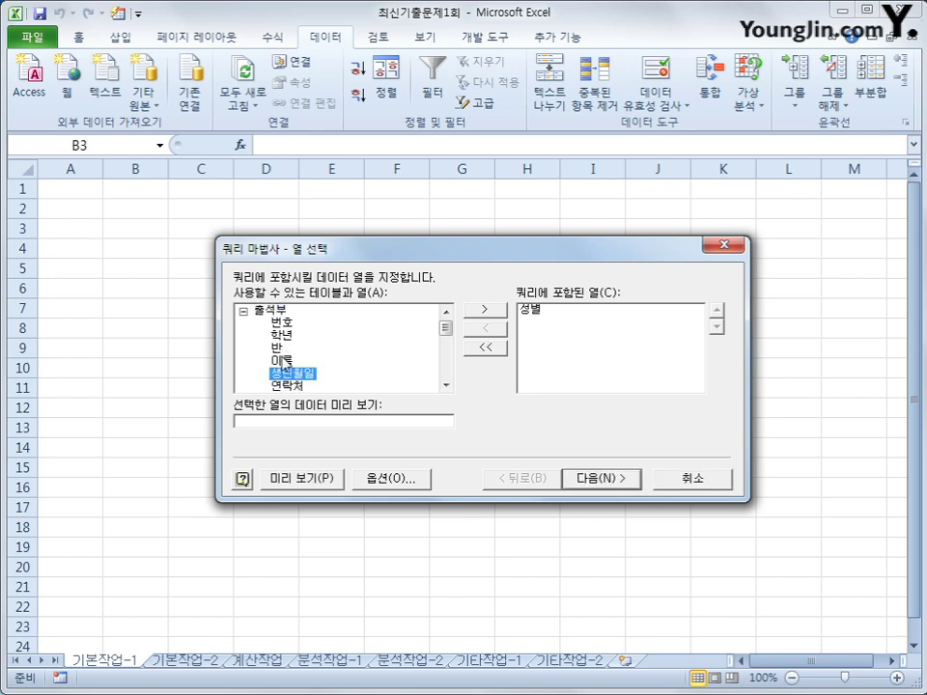
double_click(282, 350)
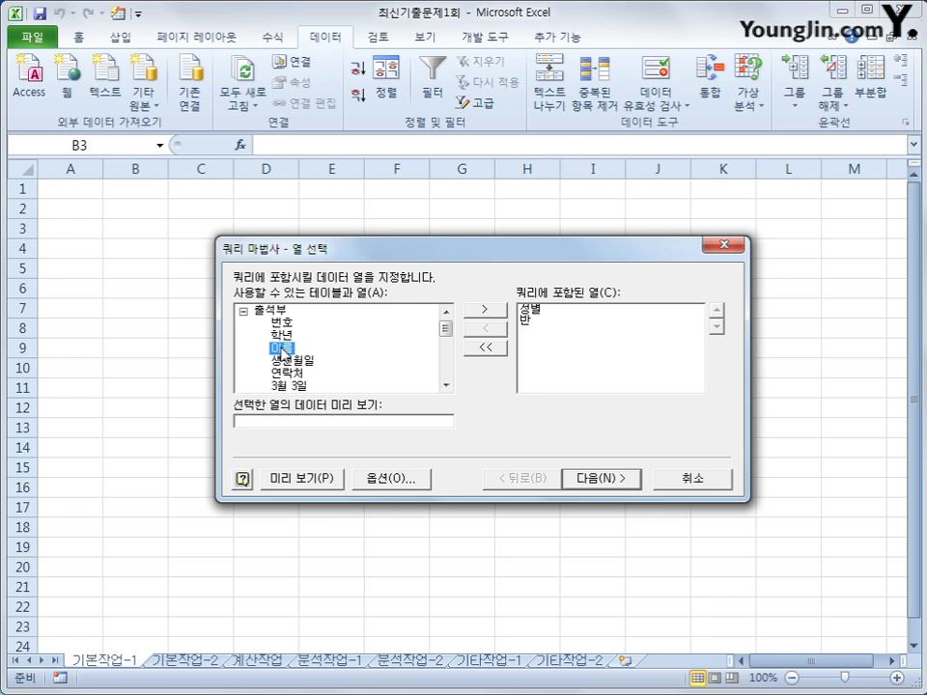
double_click(283, 335)
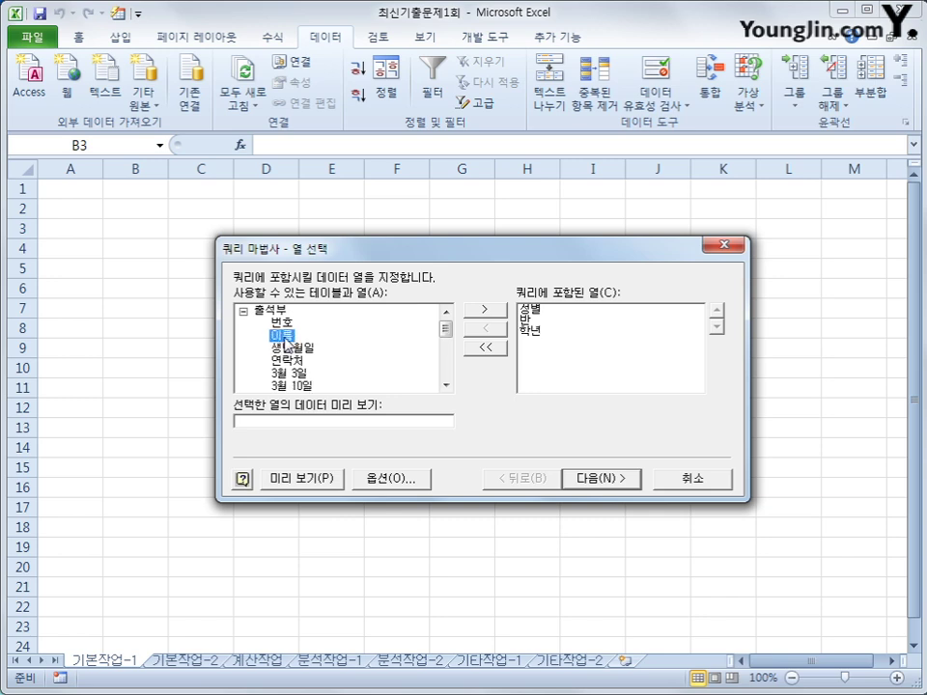
double_click(282, 335)
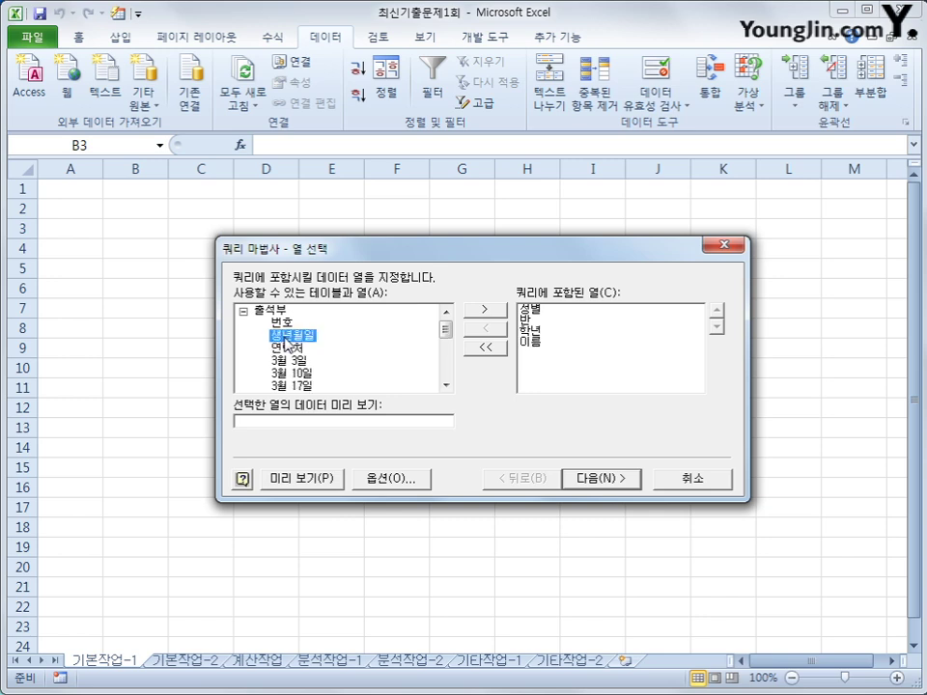
drag(445, 328, 449, 377)
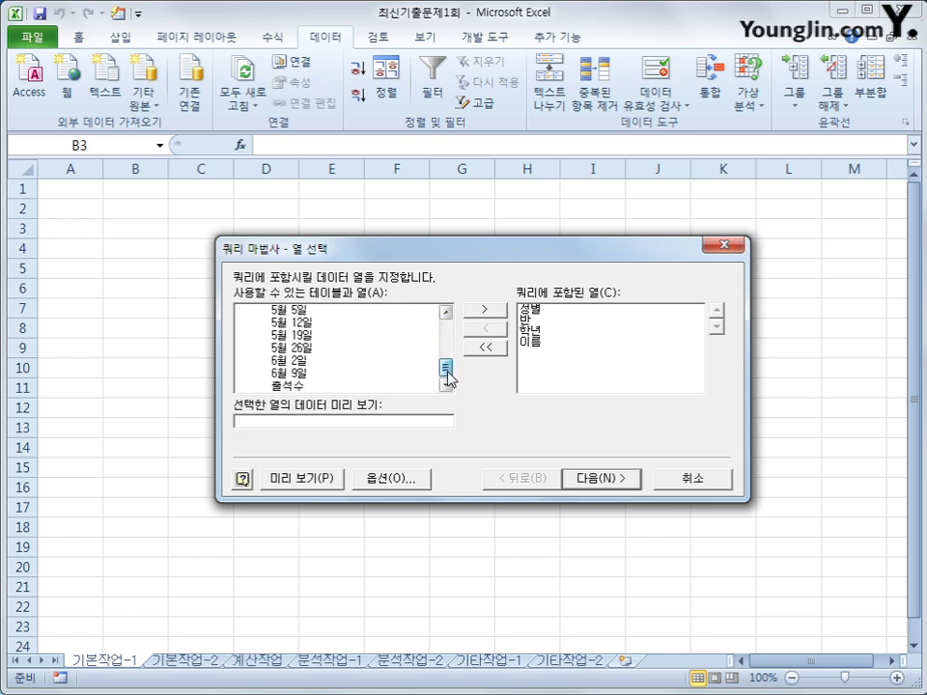
click(294, 386)
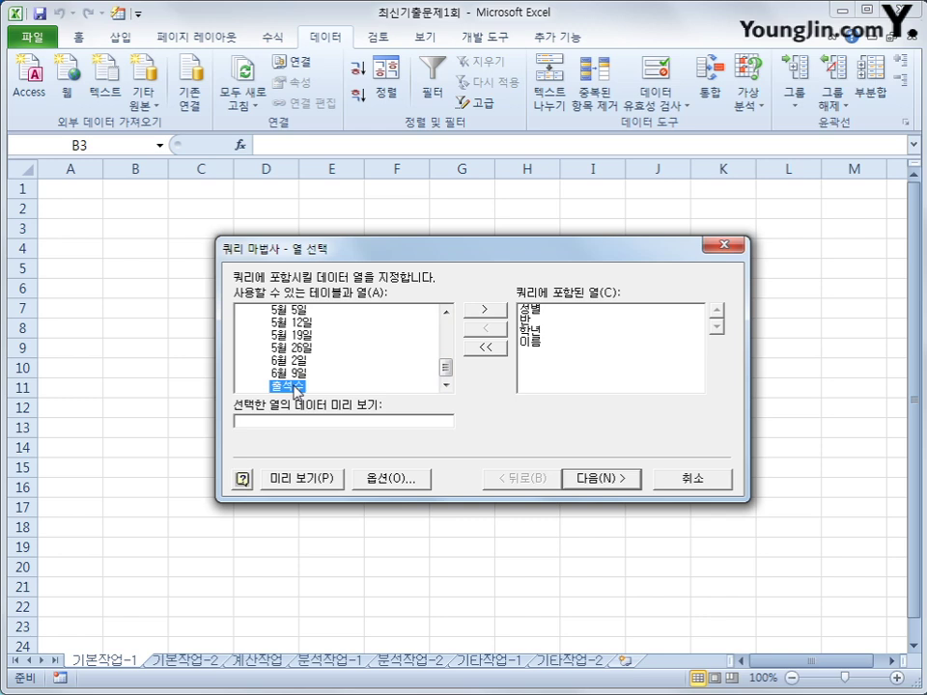
double_click(295, 386)
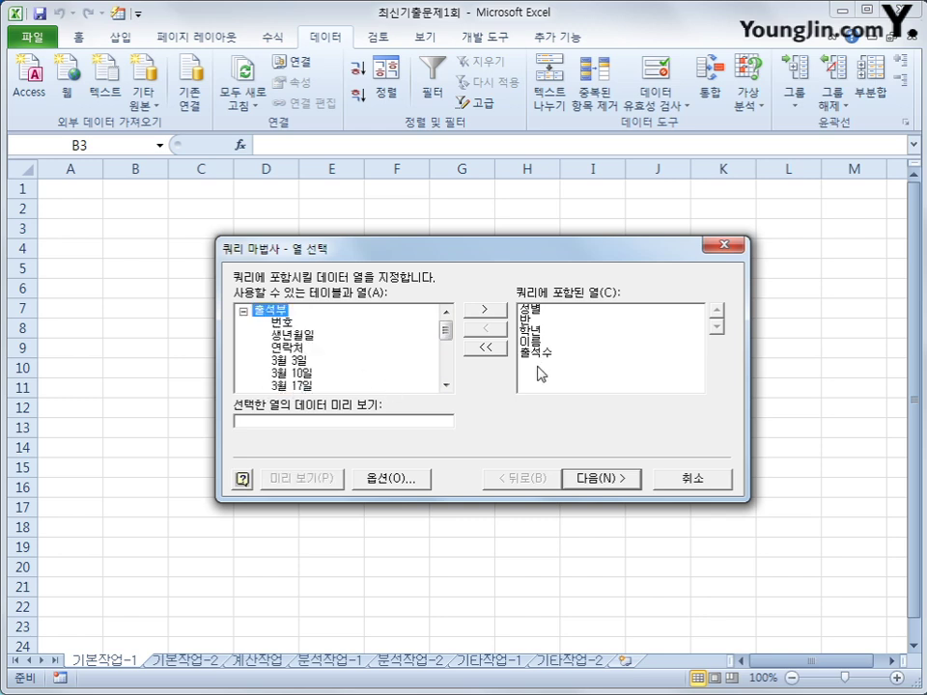
click(601, 483)
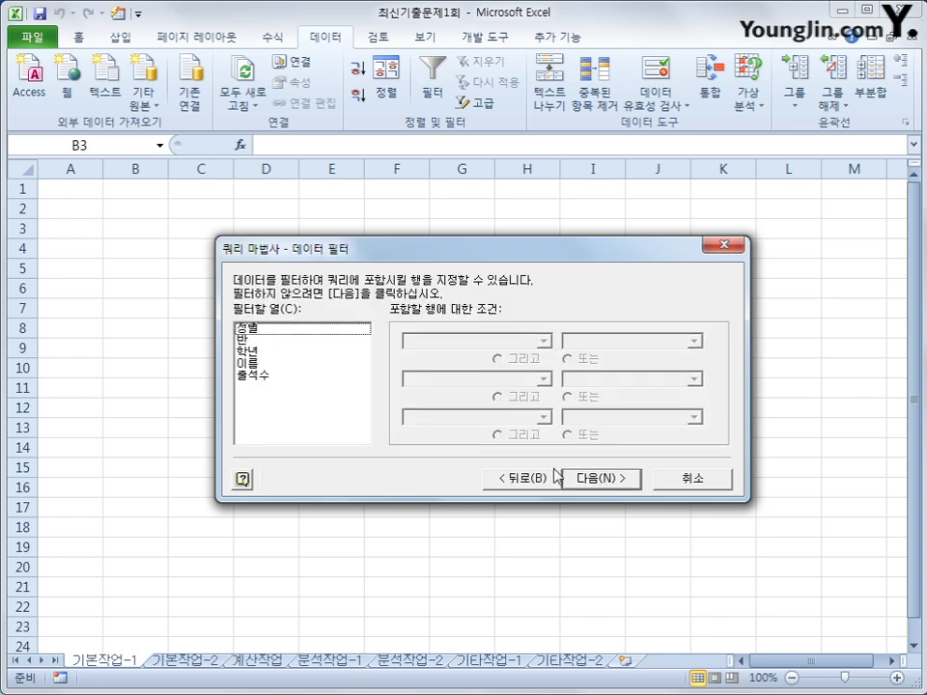
Step: Add an equals filter condition on 성별 with a chosen value
click(288, 330)
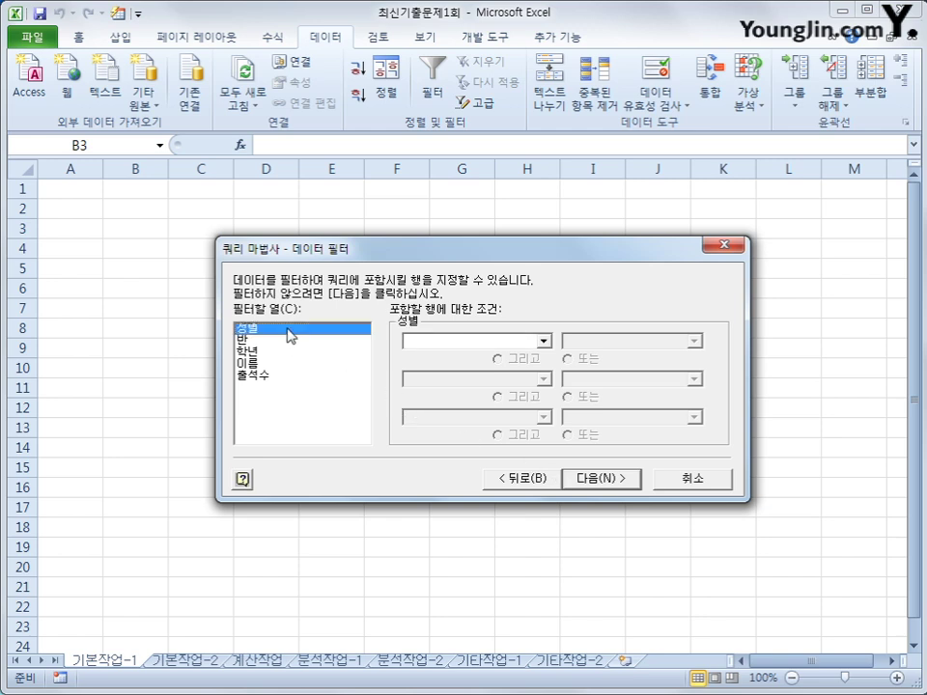
click(447, 342)
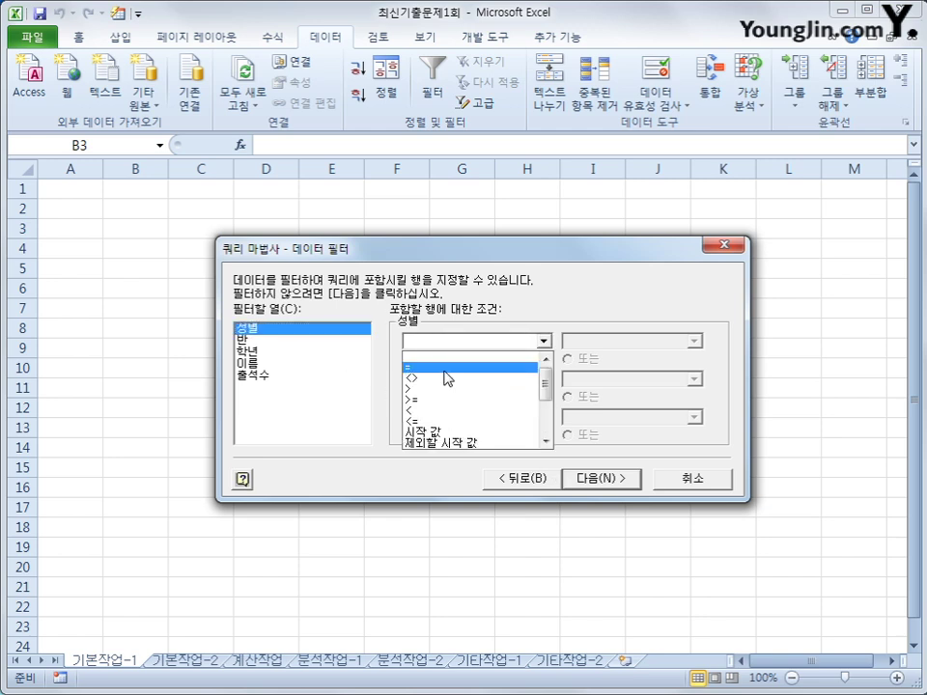
click(446, 368)
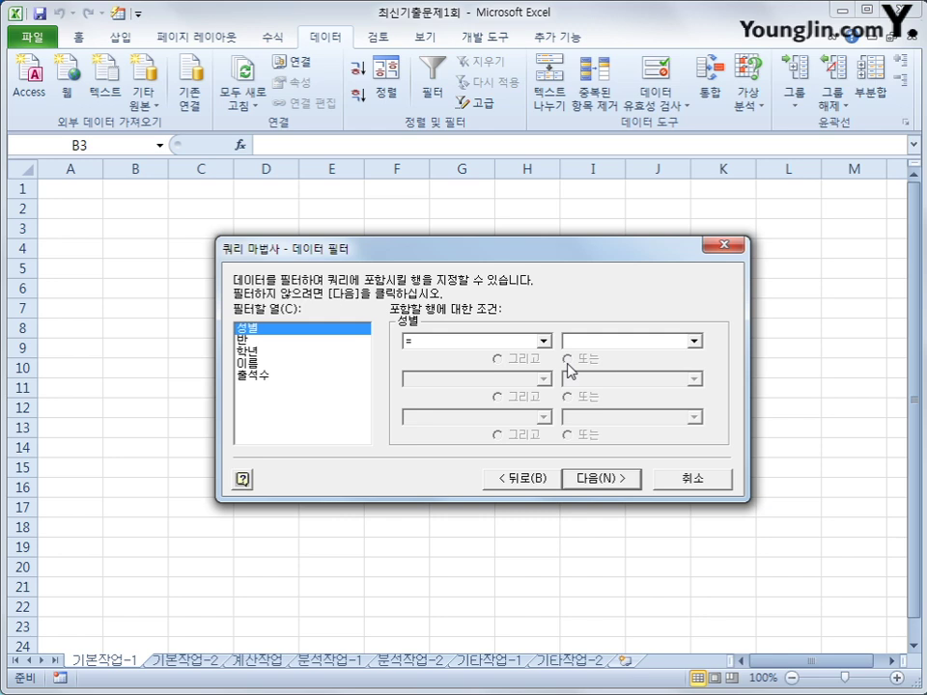
click(693, 341)
click(694, 366)
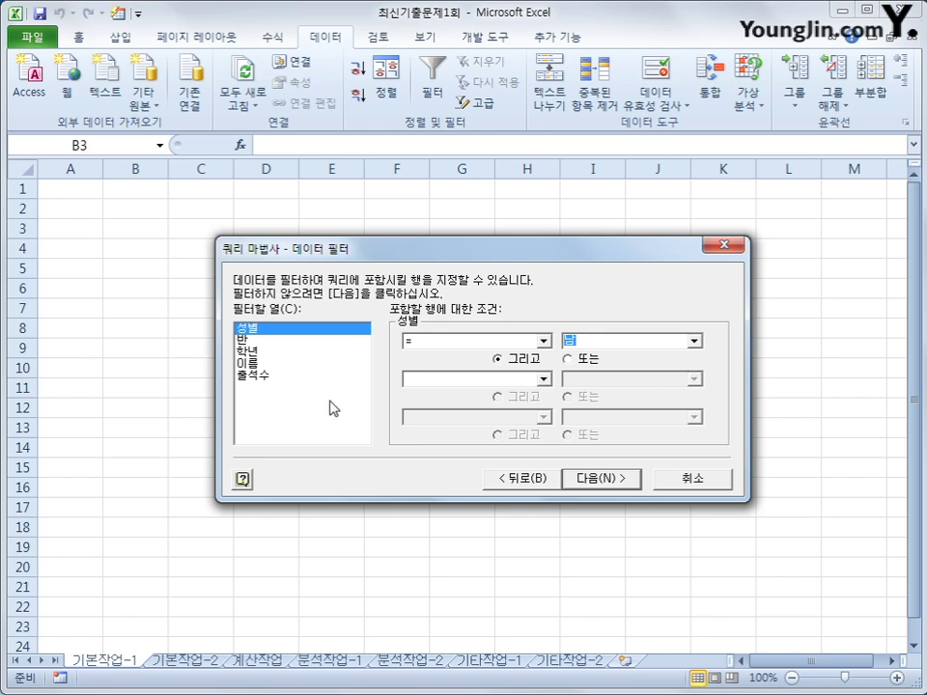
Step: Filter 출석수 to values >= 0 and <= 4, then go on to sorting
click(293, 378)
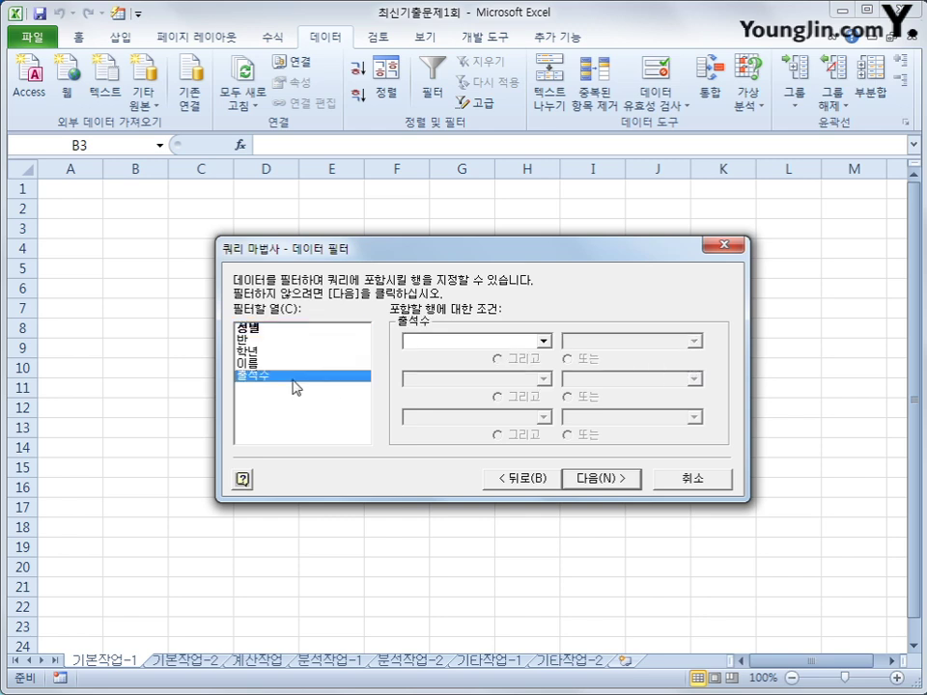
click(543, 341)
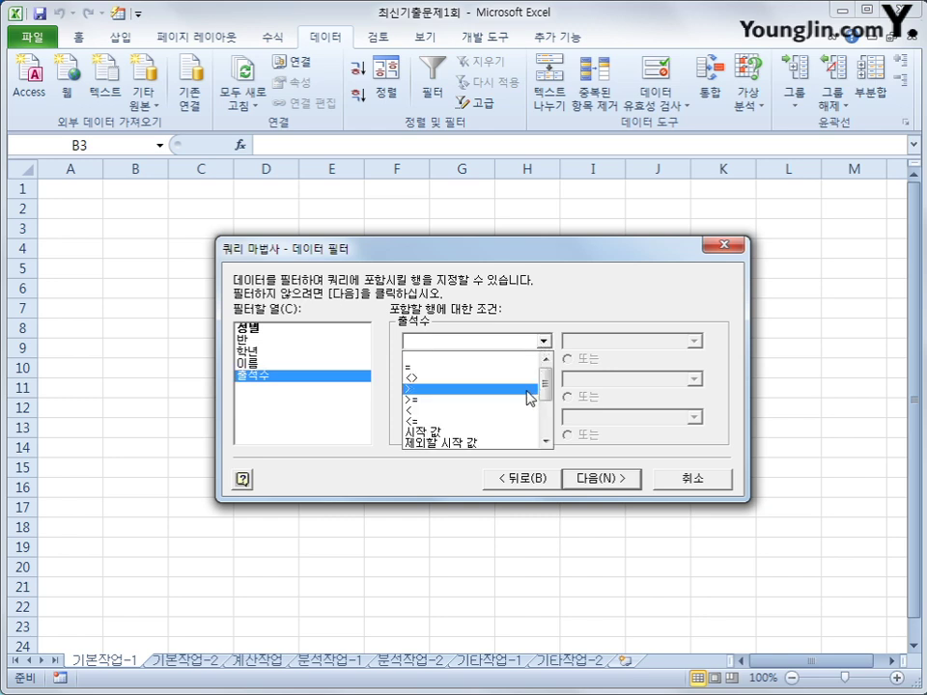
click(528, 399)
key(Tab)
text(0)
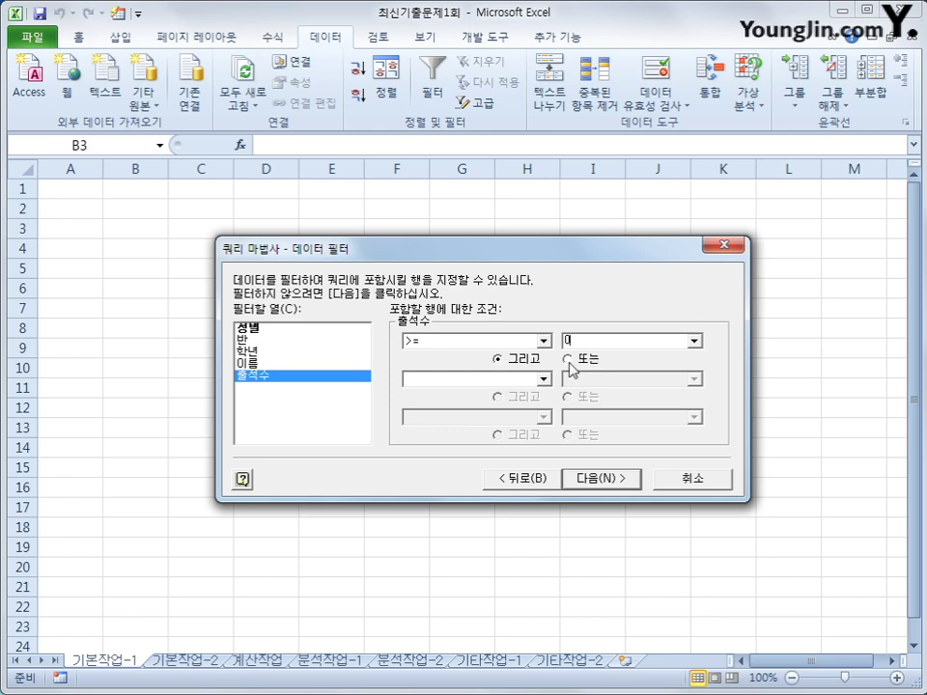
click(545, 379)
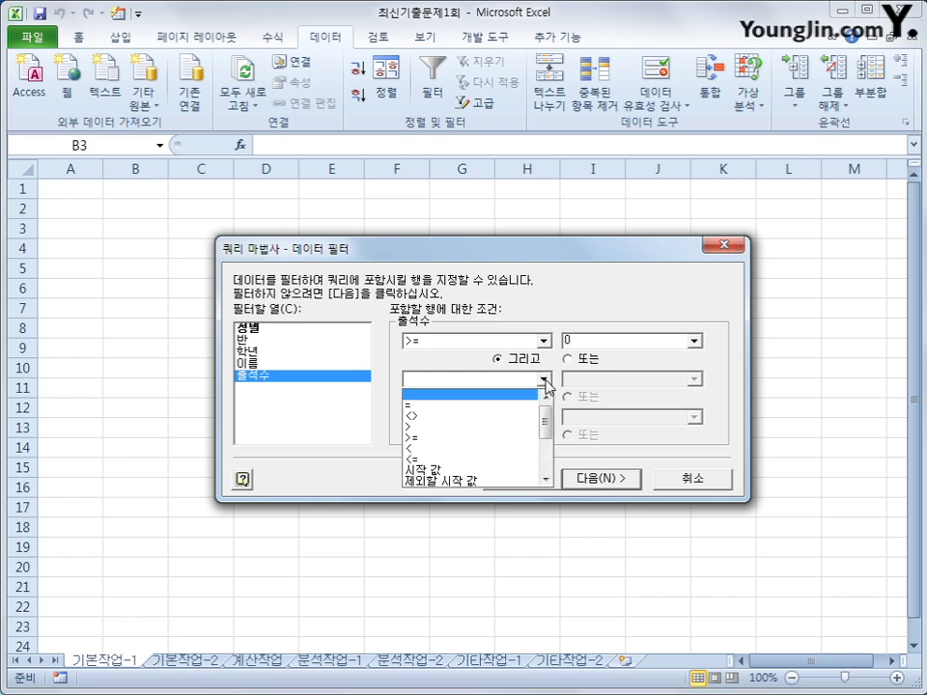
click(534, 460)
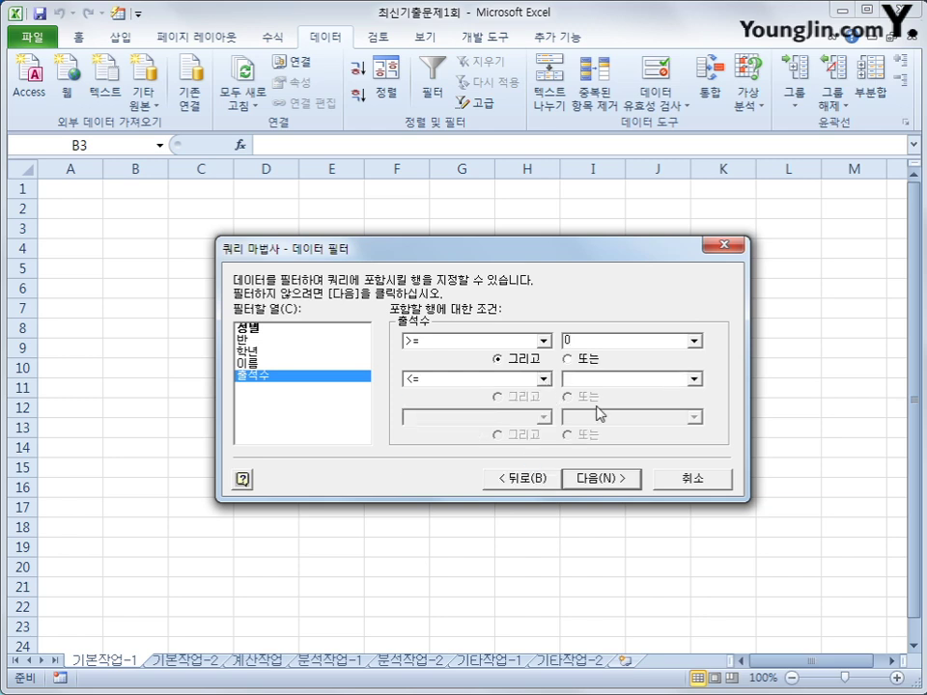
key(Tab)
text(4)
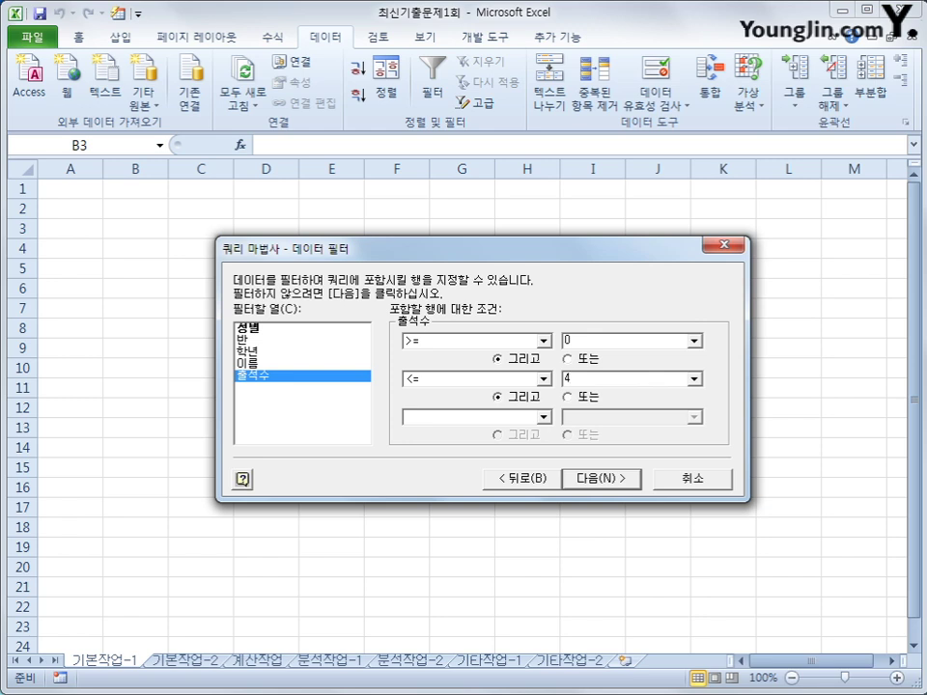
click(625, 482)
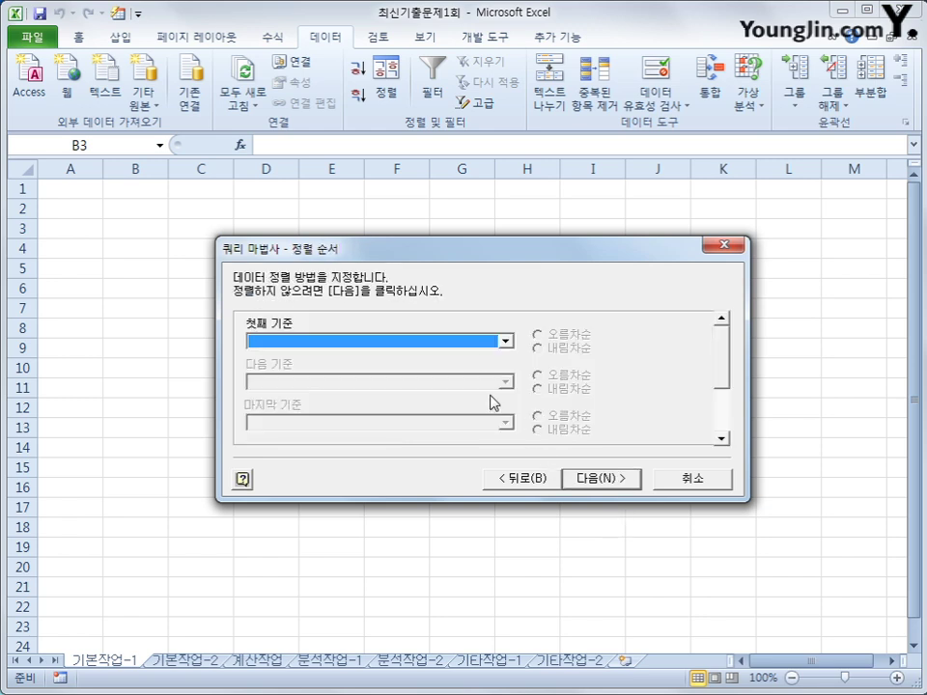
Step: Sort by 반 ascending, then by 출석수 descending, and continue to the final step
click(482, 342)
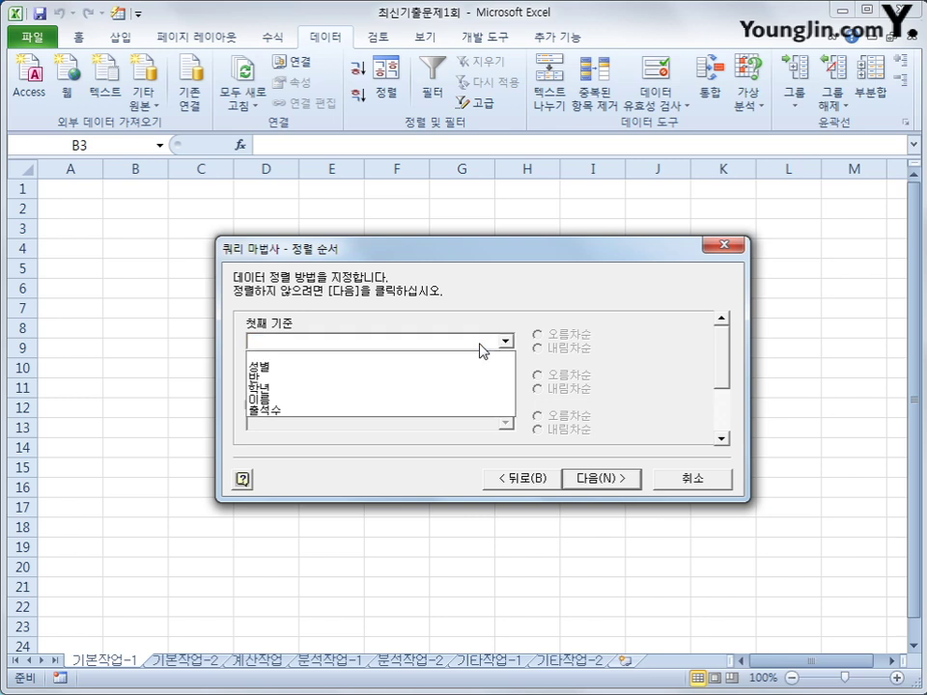
click(472, 378)
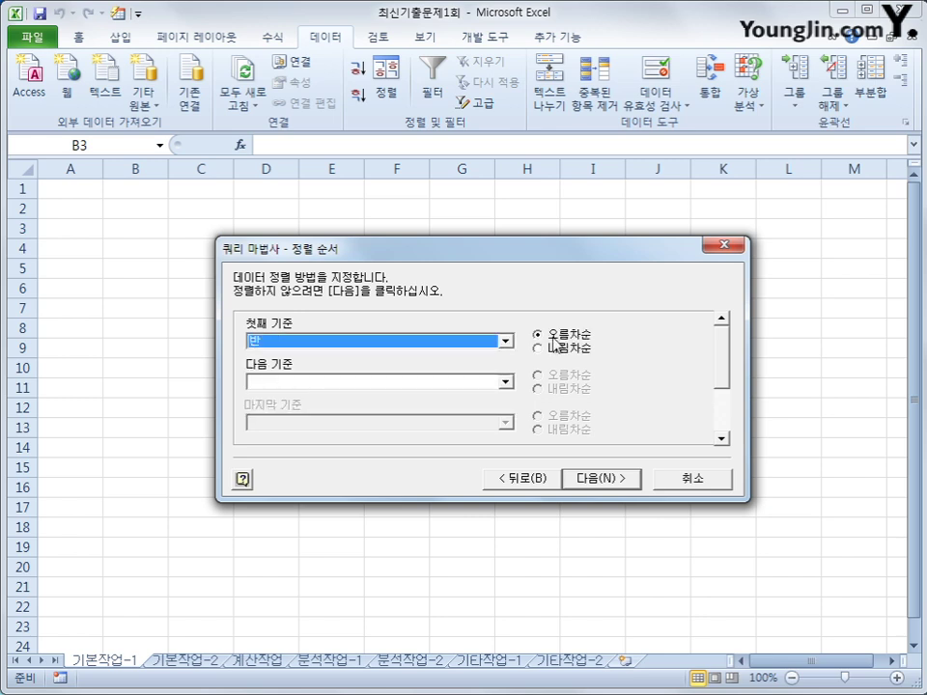
click(472, 382)
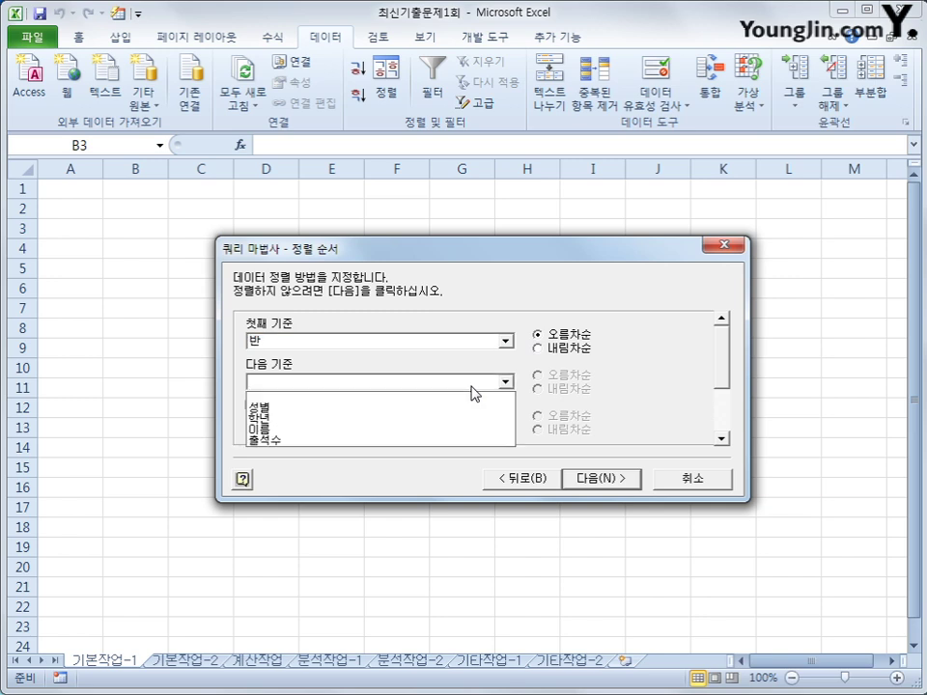
click(470, 440)
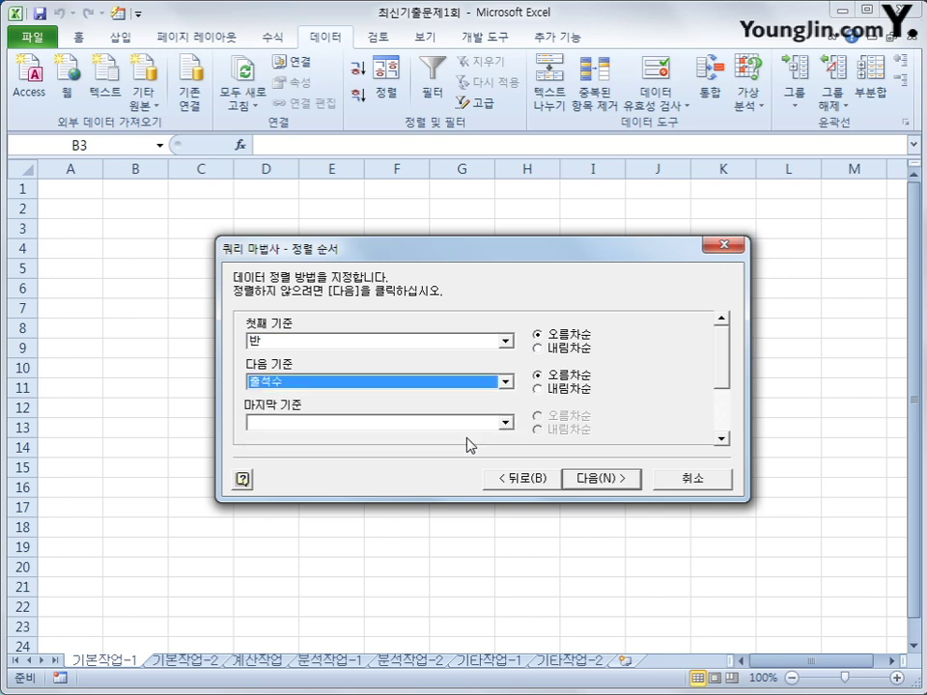
click(583, 391)
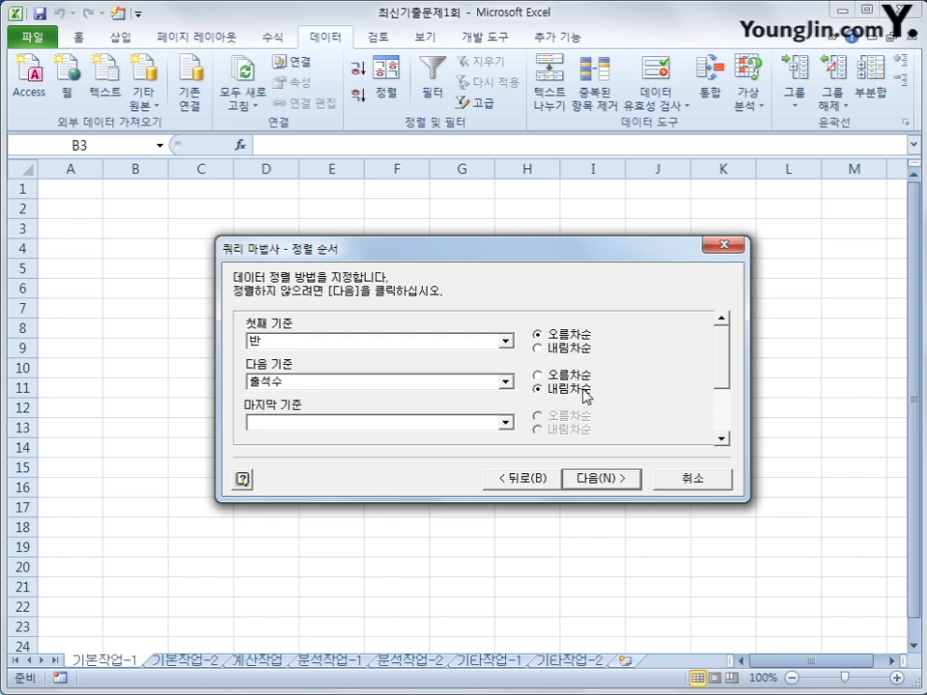
click(606, 480)
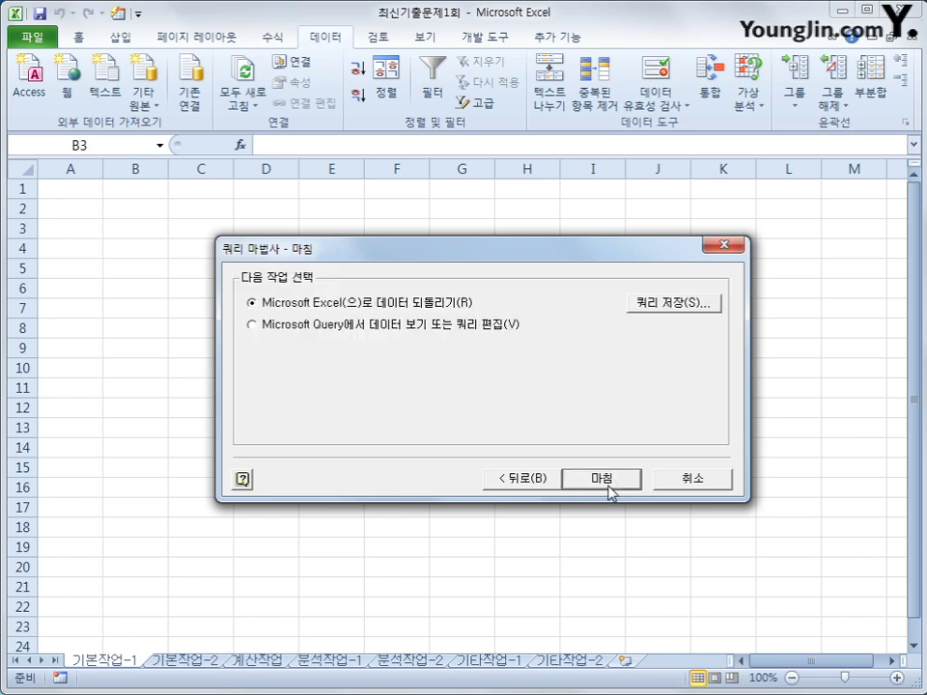
Step: Finish the query and return the results as a table at $B$3 on the existing worksheet
click(611, 481)
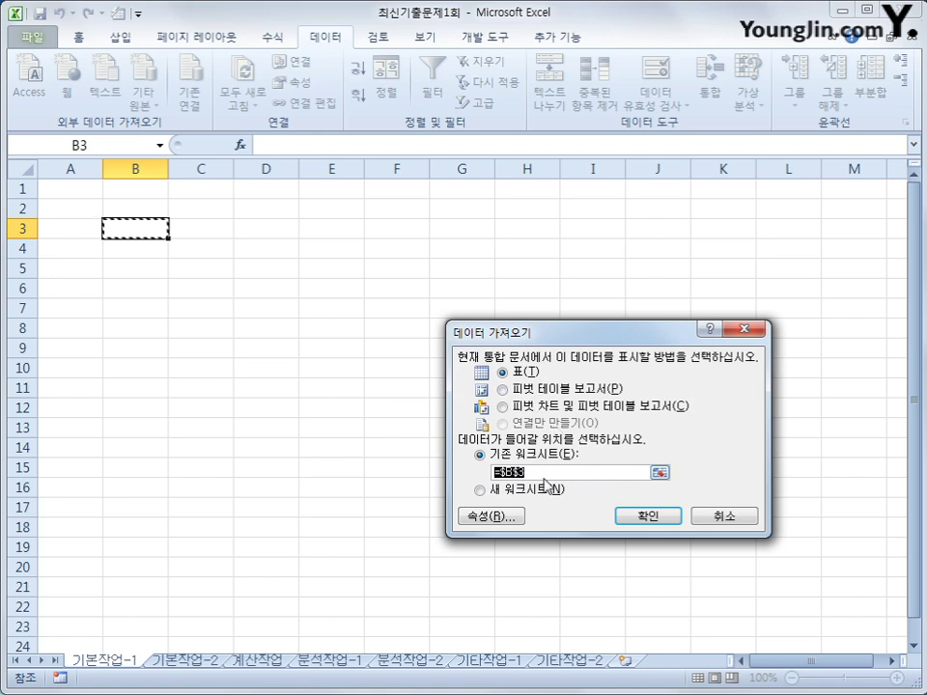
click(647, 516)
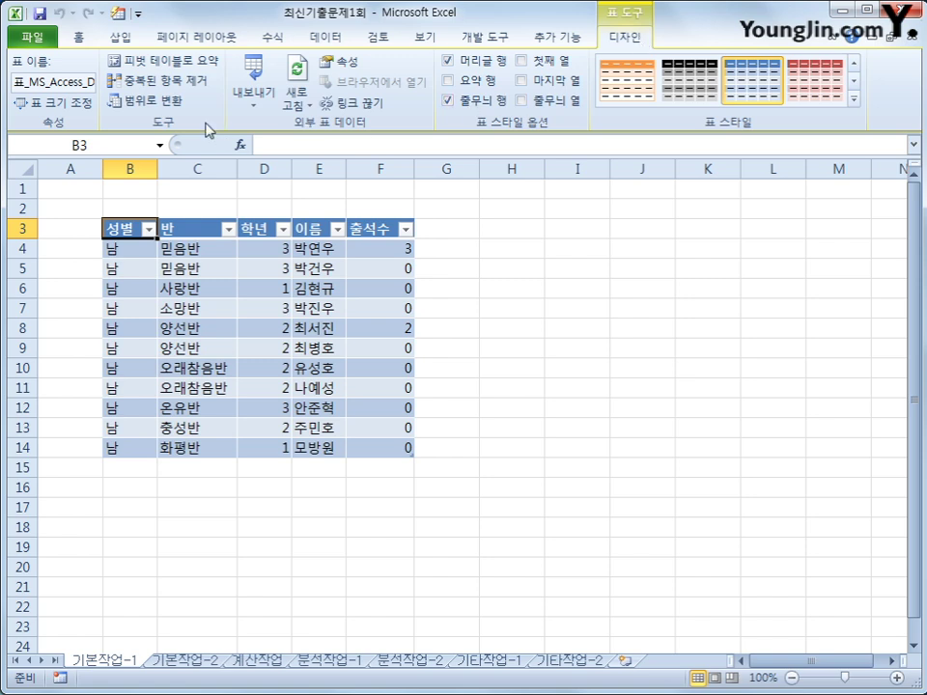
Step: Convert the imported table to a normal range and switch to the 기본작업-2 sheet
click(159, 108)
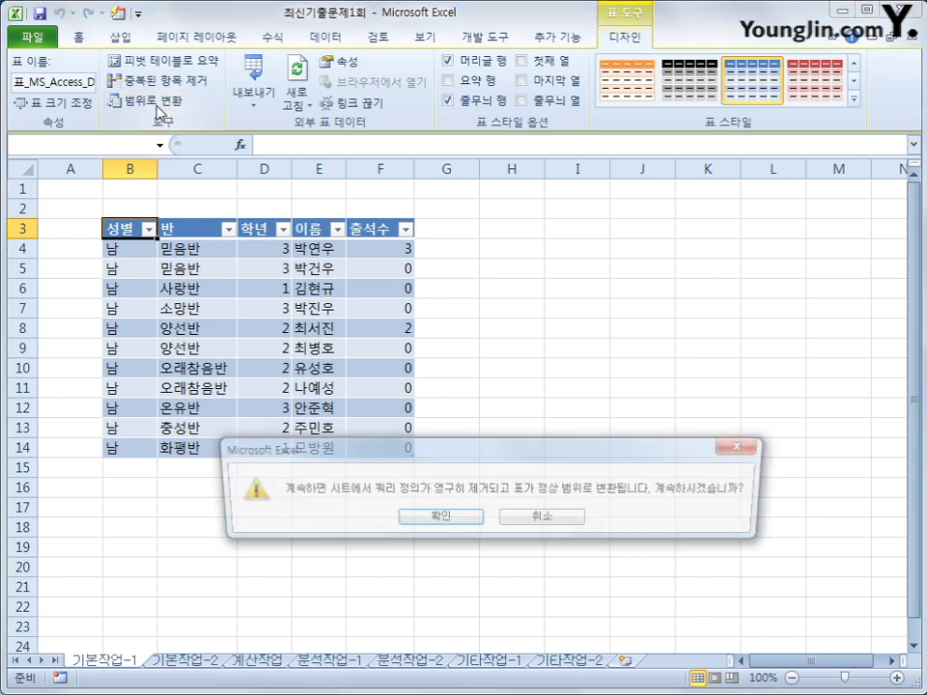
drag(433, 449, 483, 311)
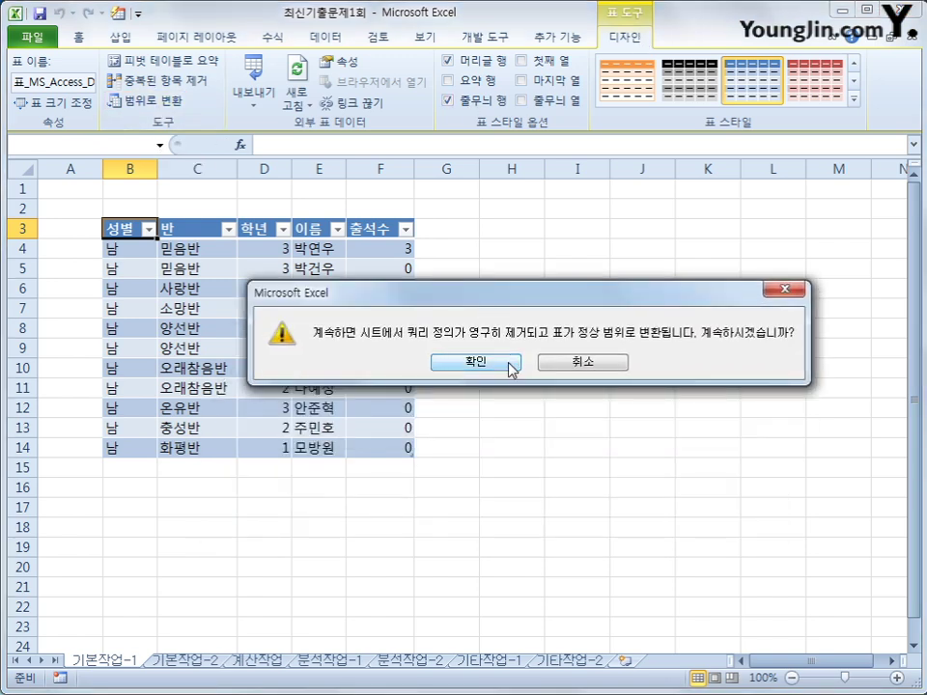
click(502, 362)
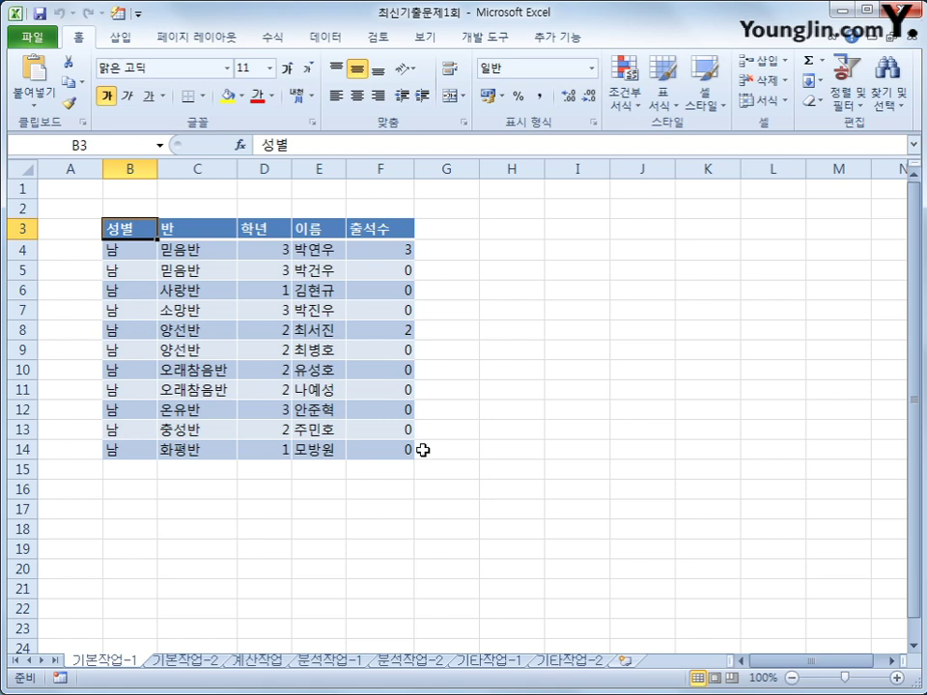
click(182, 664)
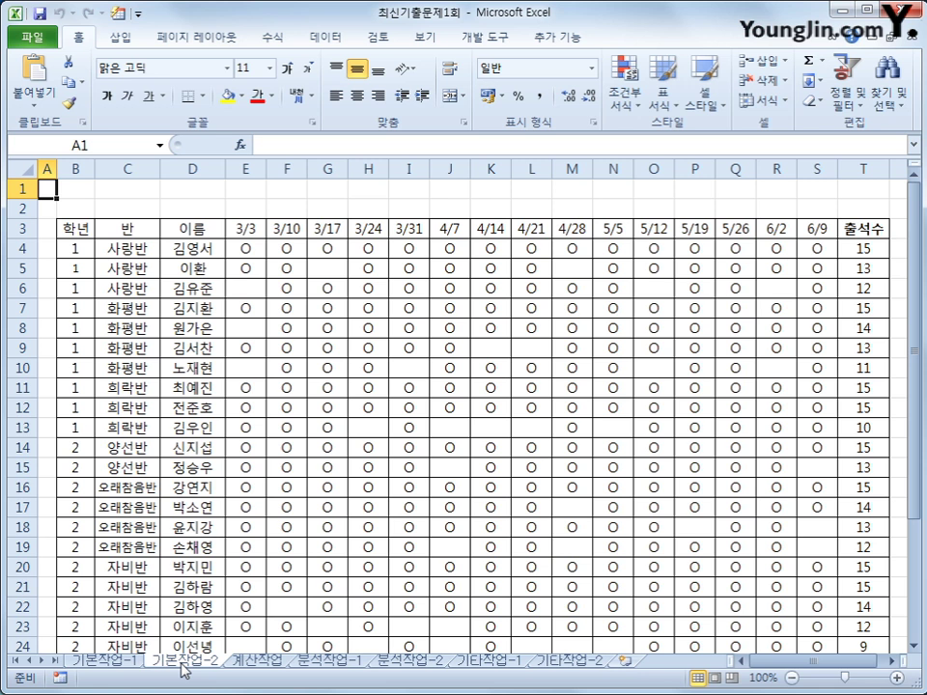
scroll(218, 601, down, 2)
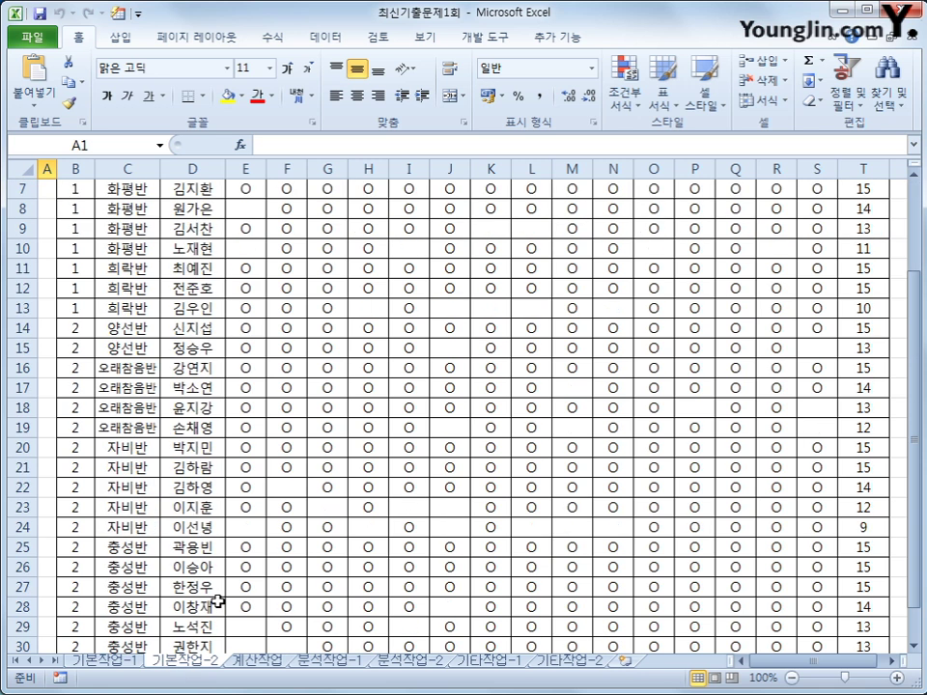
scroll(219, 601, up, 2)
drag(76, 230, 842, 602)
click(850, 603)
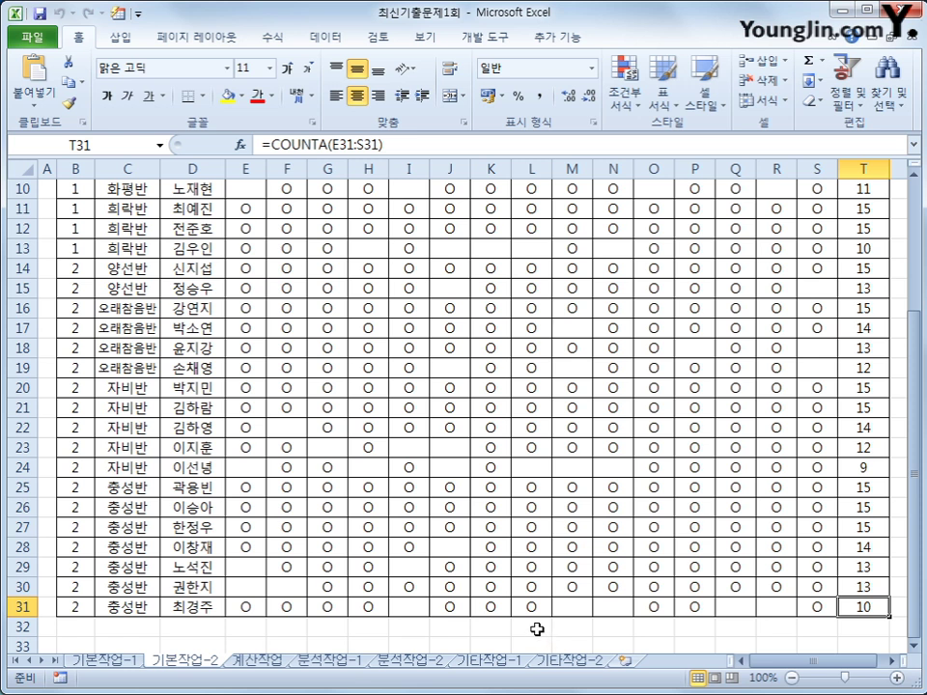
scroll(534, 623, up, 3)
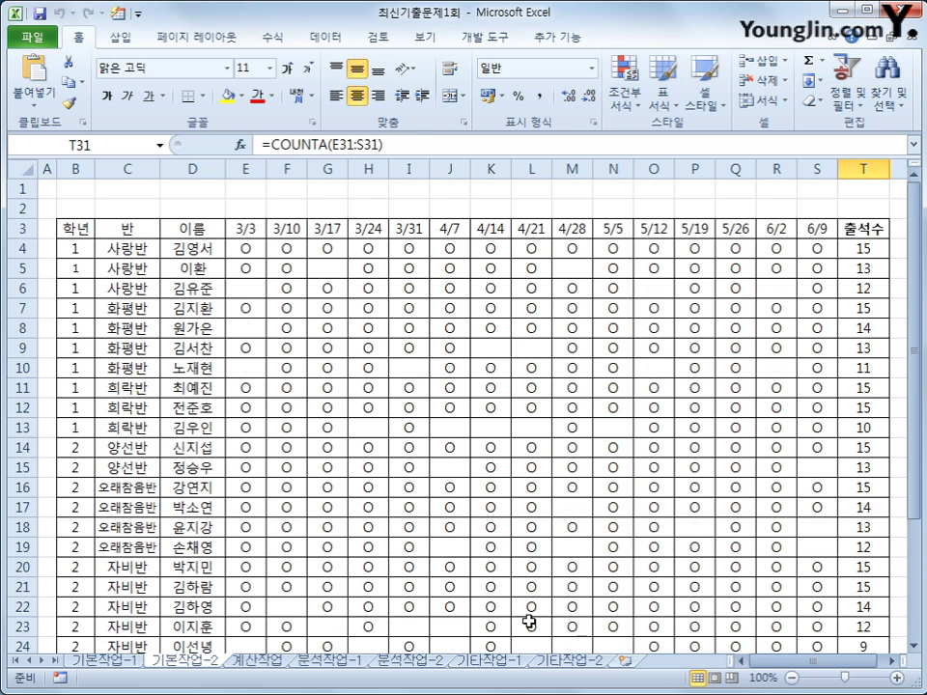
click(869, 230)
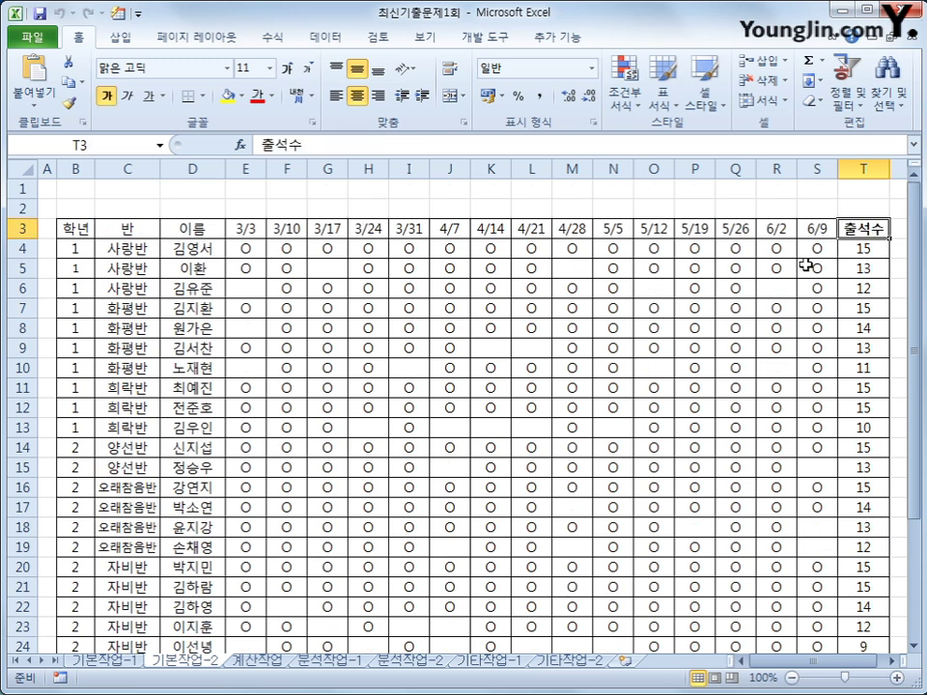
scroll(141, 532, down, 5)
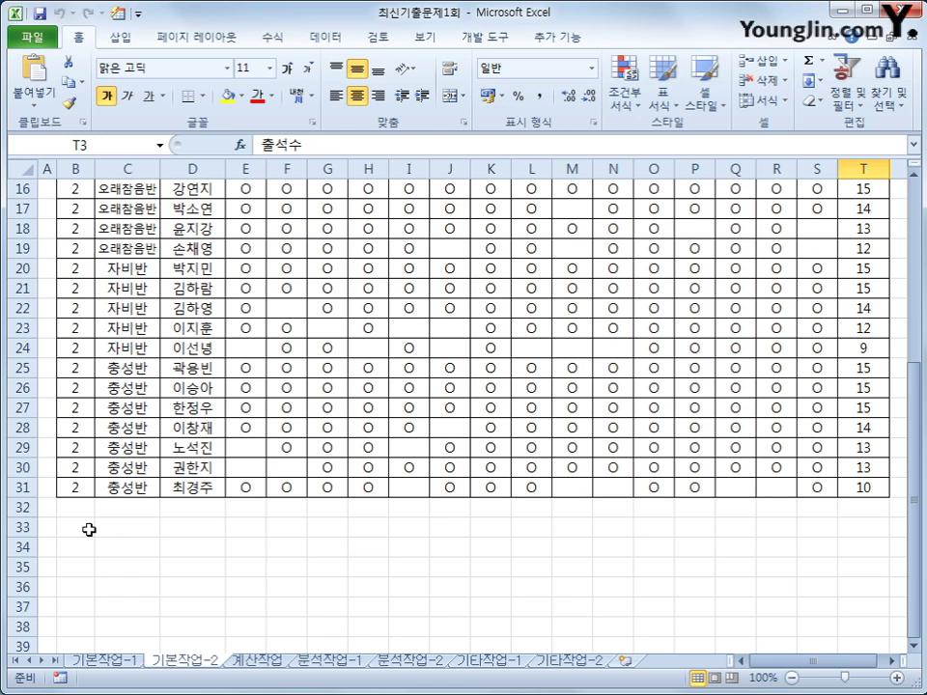
drag(816, 662, 827, 666)
scroll(848, 662, up, 2)
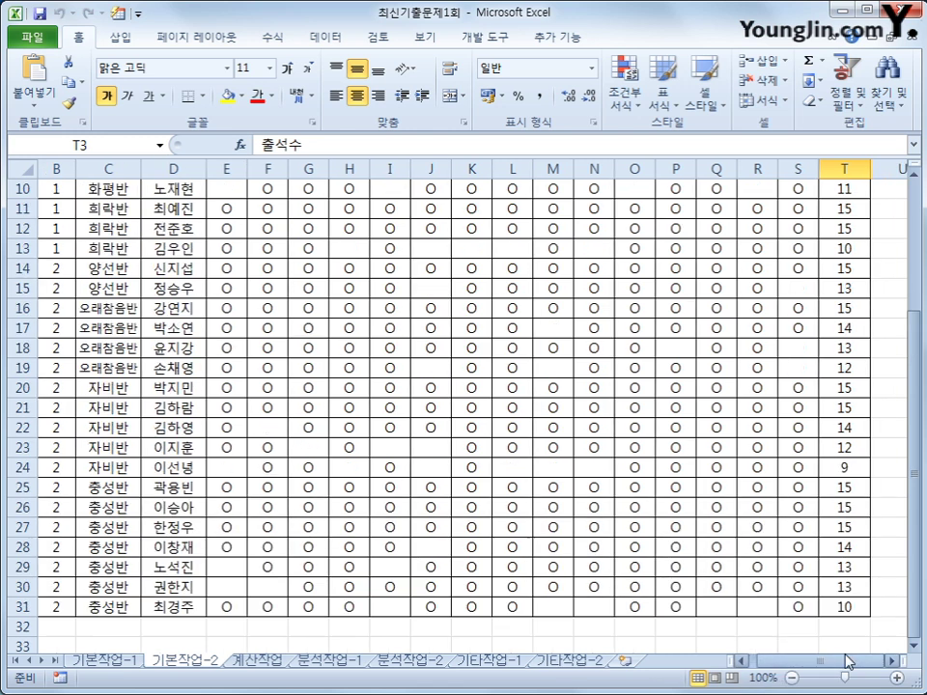
scroll(847, 663, up, 3)
click(891, 662)
click(892, 661)
click(892, 661)
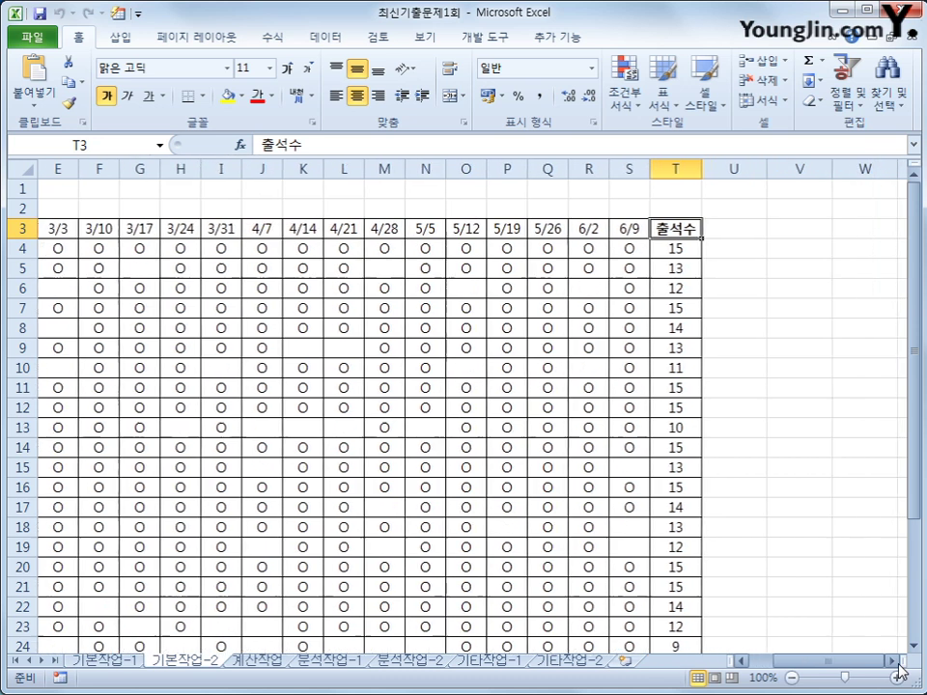
click(790, 229)
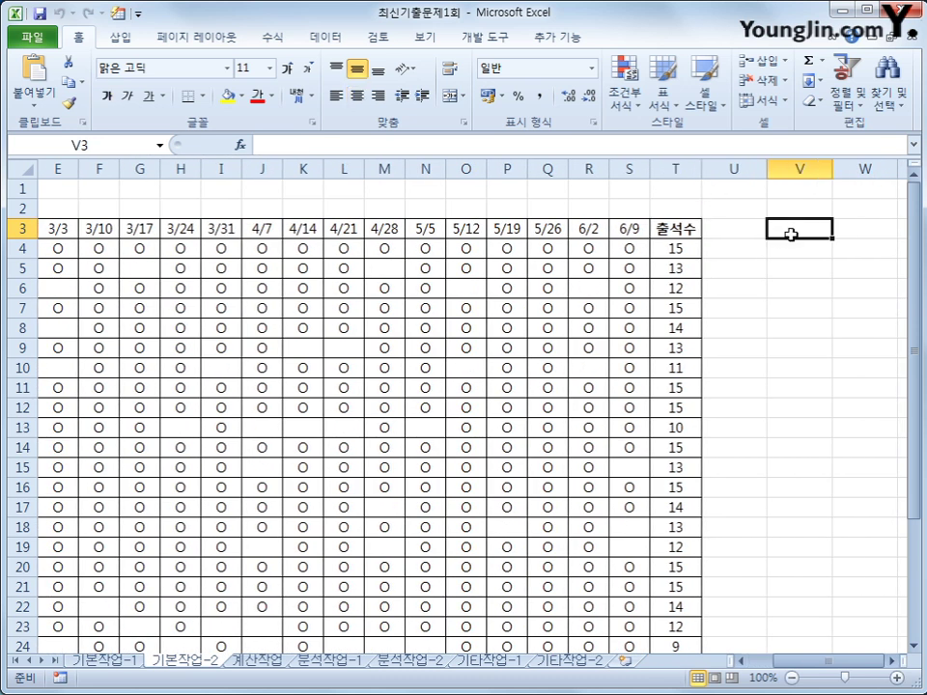
Step: Put the heading 조건 in V3 and begin V4 with =OR(T4<MEDIAN($T$4:$T$31)
text(조건)
key(Return)
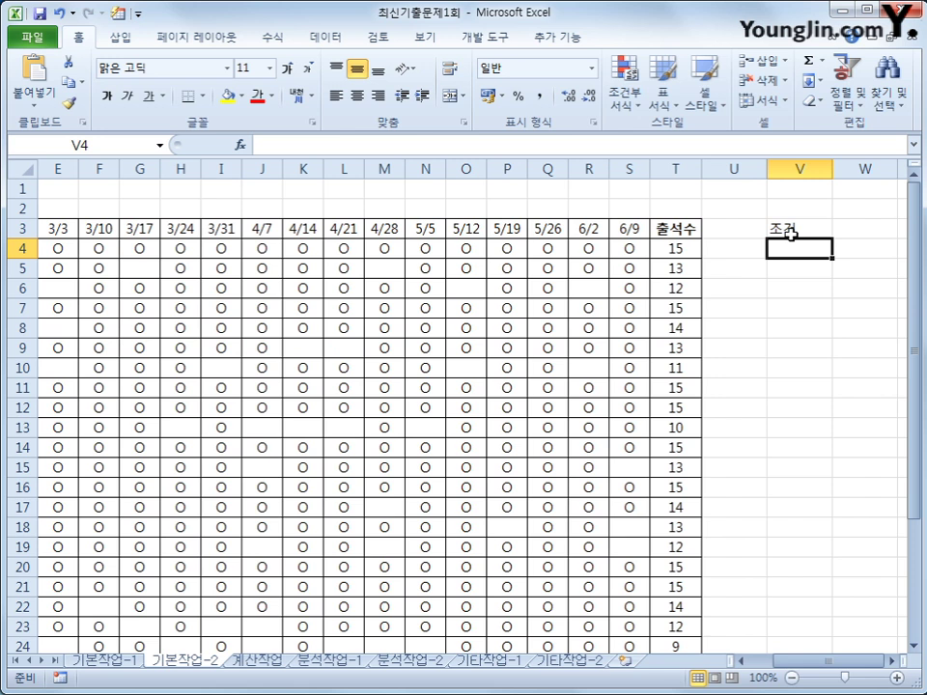
text(=ㅐ)
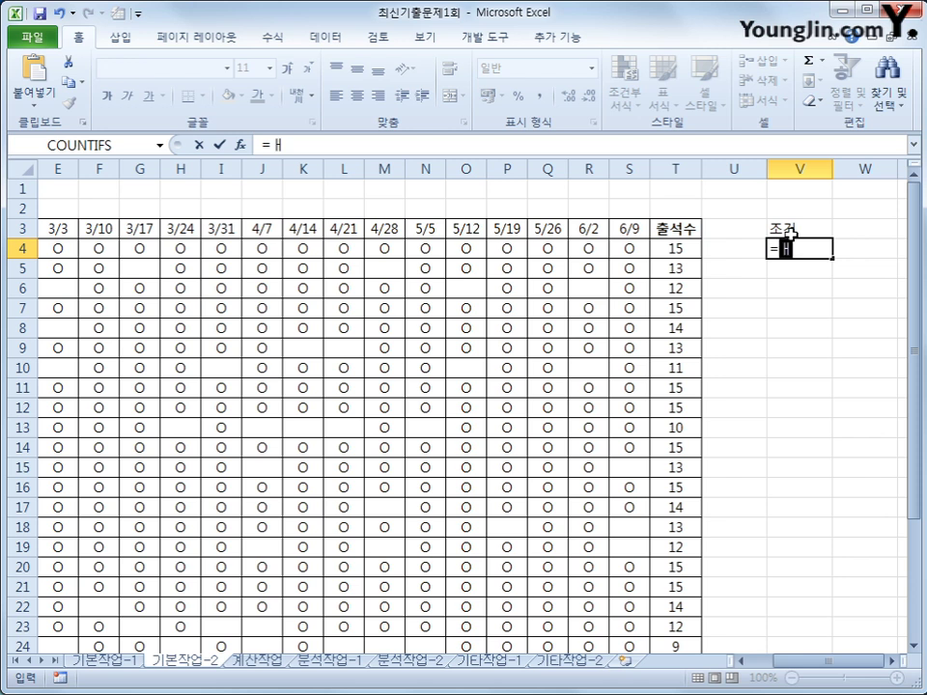
key(BackSpace)
key(Hangul)
text(or()
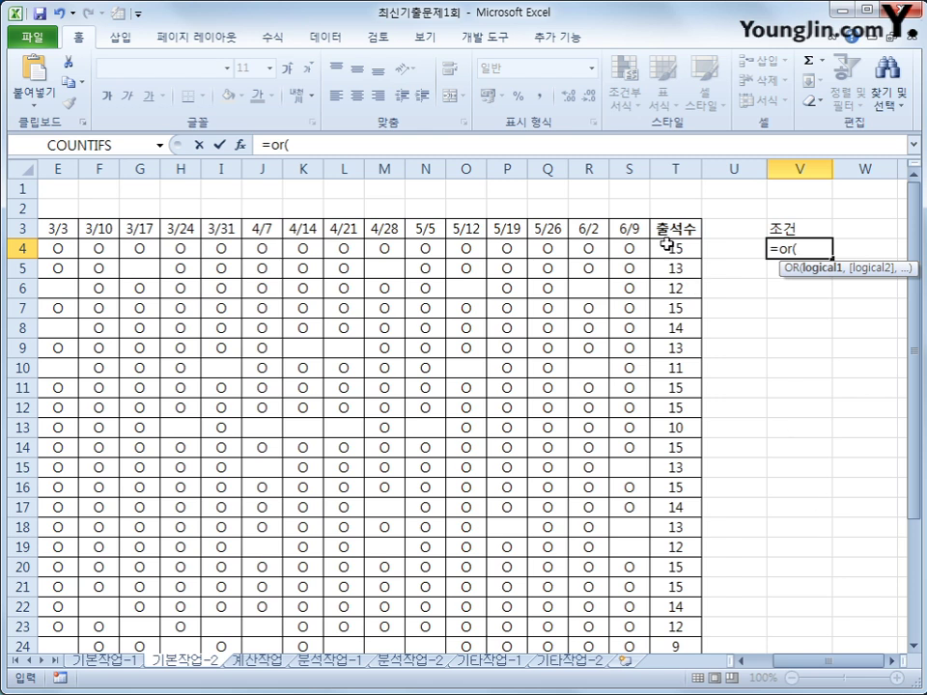
click(668, 249)
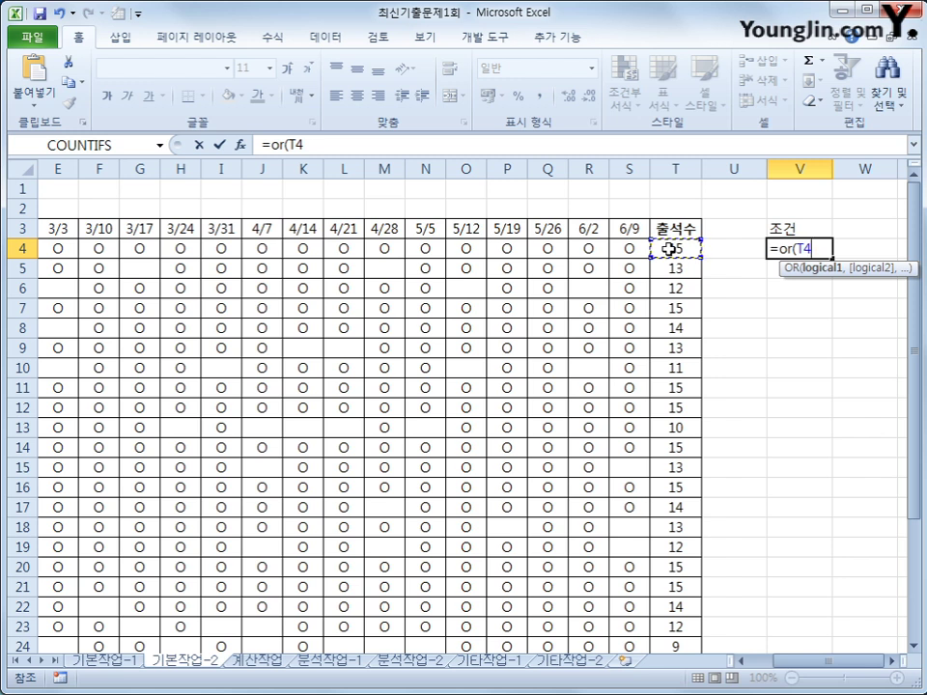
text(<me)
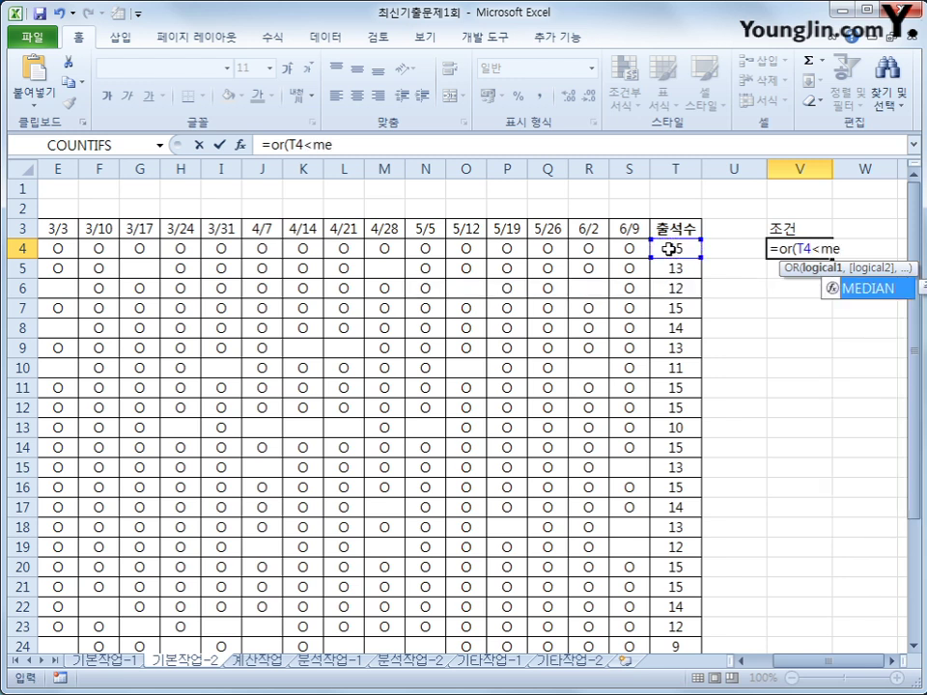
key(Tab)
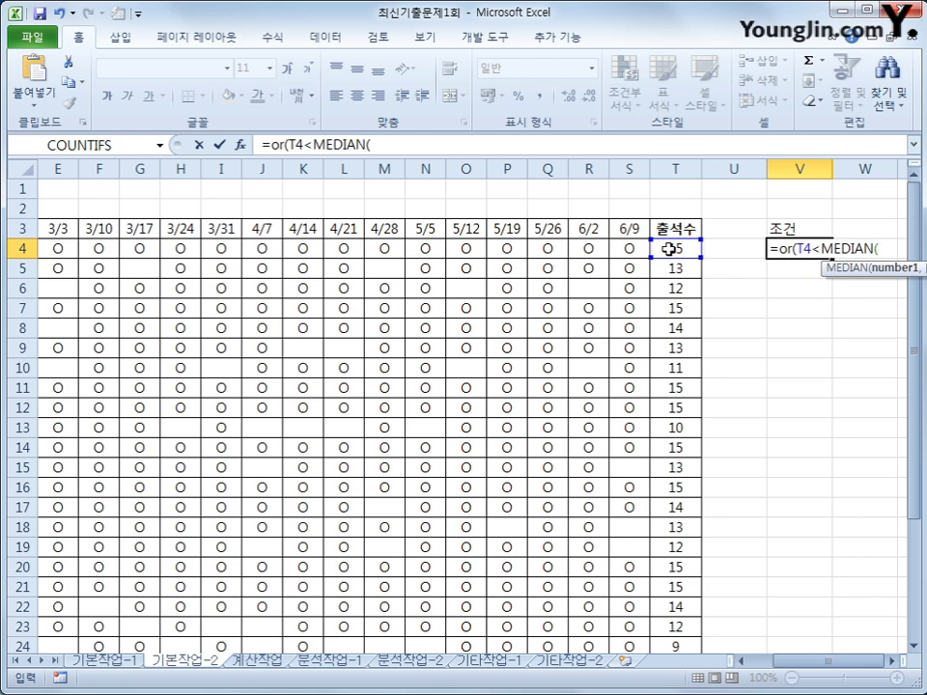
click(668, 249)
drag(668, 249, 679, 626)
scroll(761, 631, up, 3)
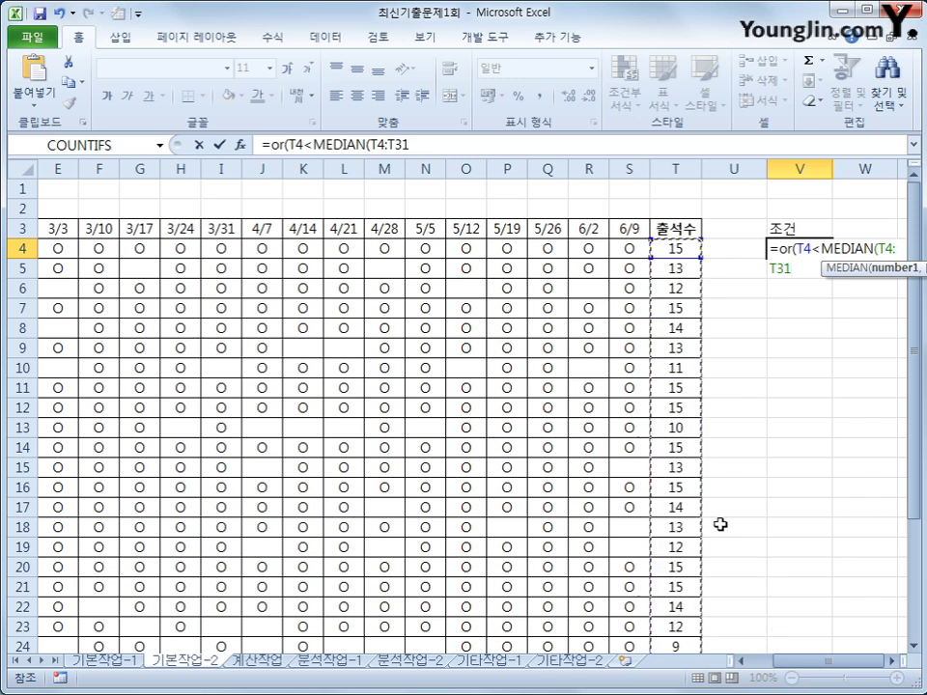
key(F4)
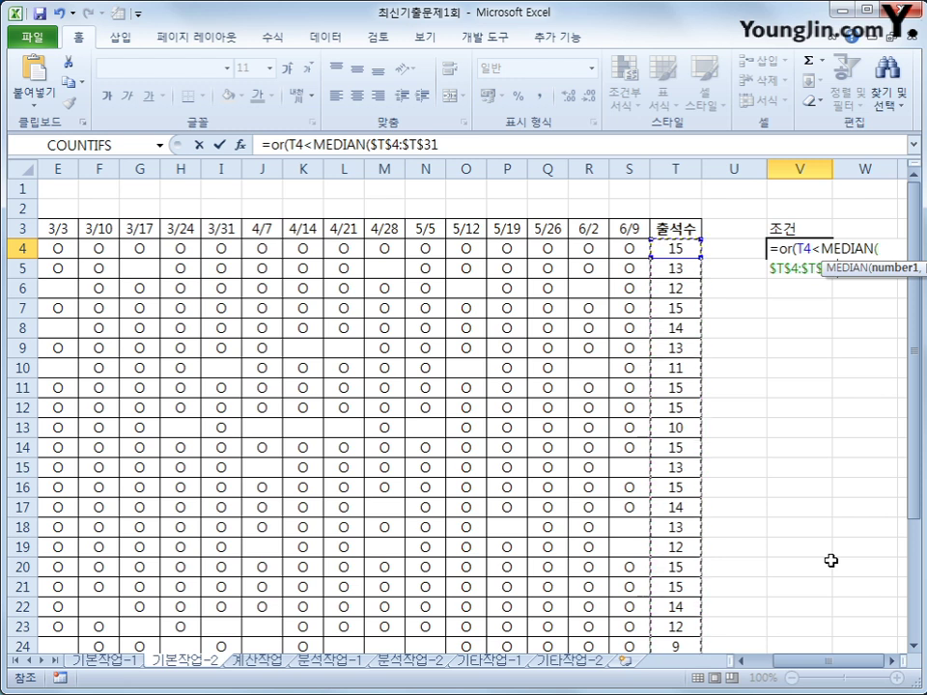
Step: Complete V4 as =OR(T4<MEDIAN($T$4:$T$31),ISBLANK(S4)) and check its result
text(),)
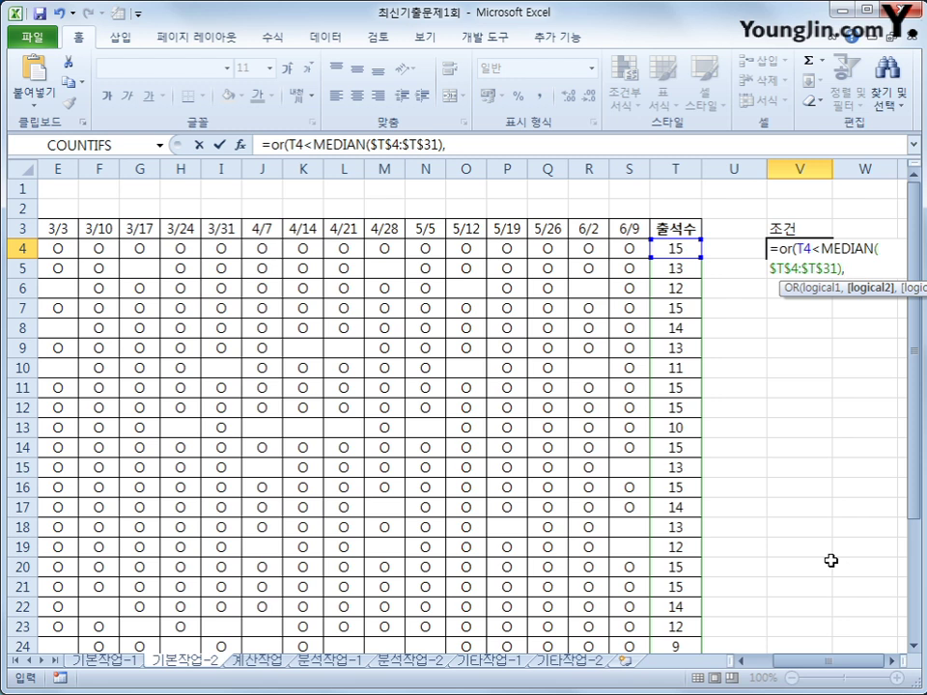
text(isb)
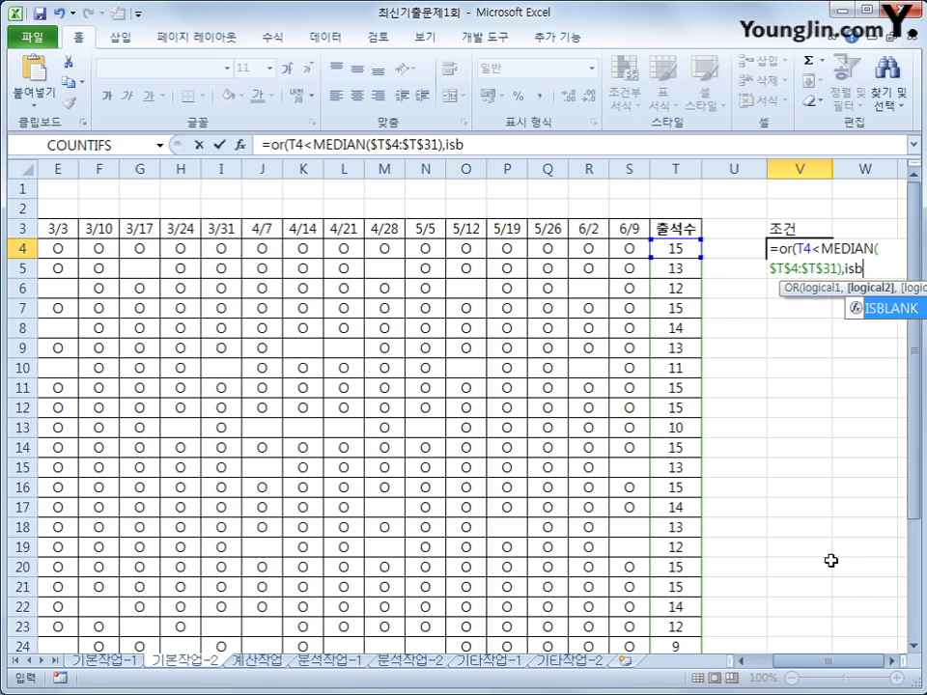
key(Tab)
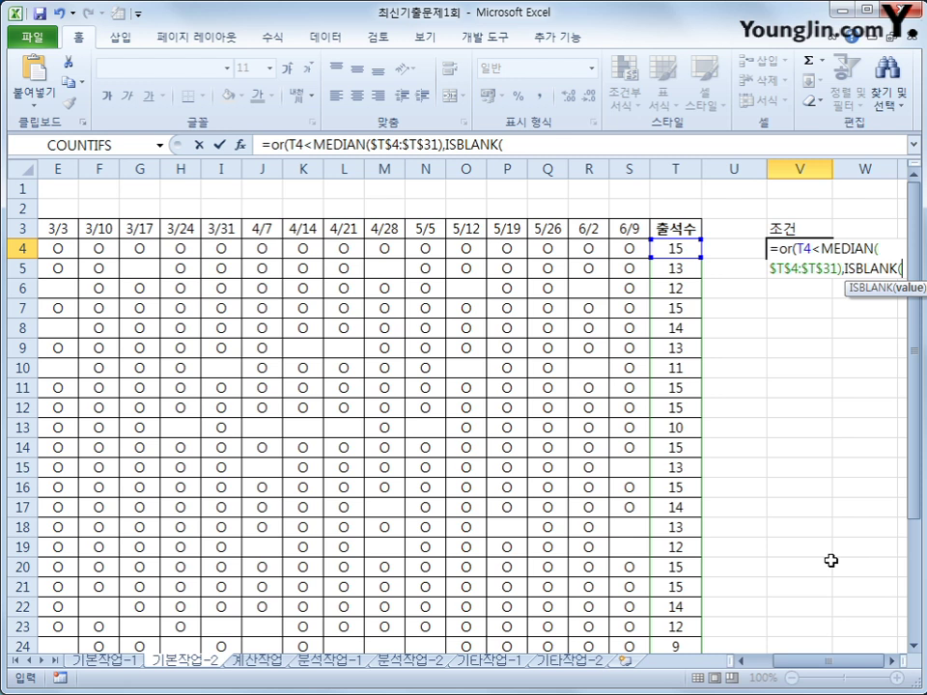
click(631, 248)
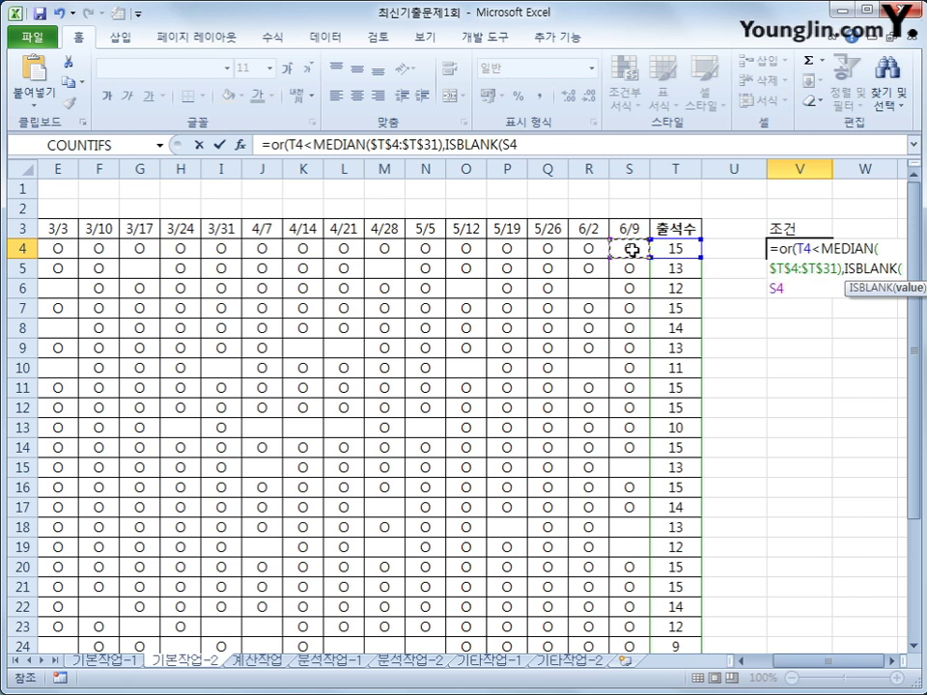
mouse_move(632, 248)
mouse_down()
mouse_move(629, 259)
mouse_move(627, 250)
mouse_up()
text())
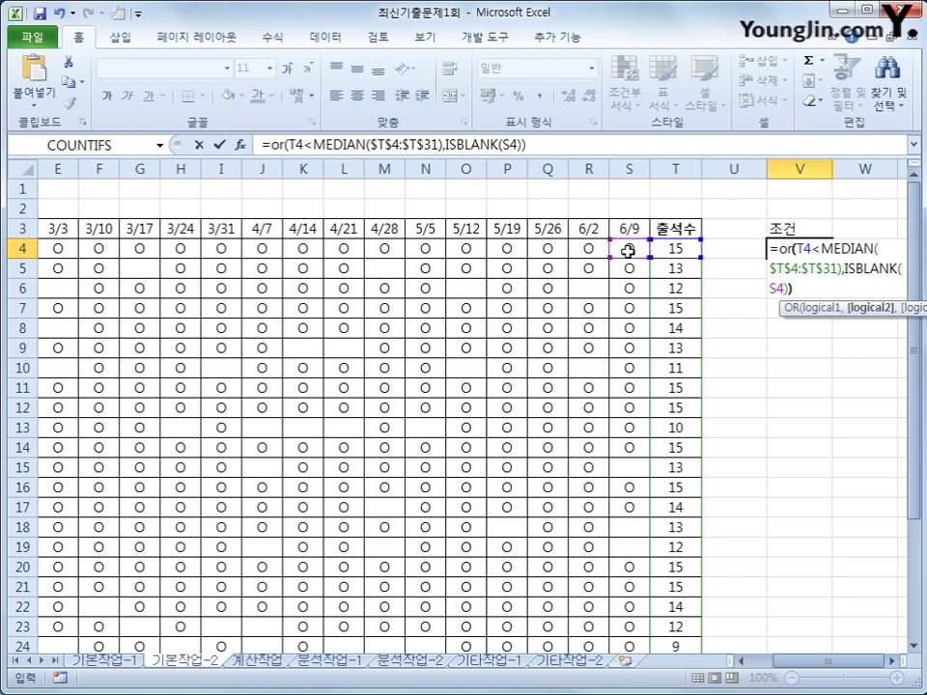
key(Return)
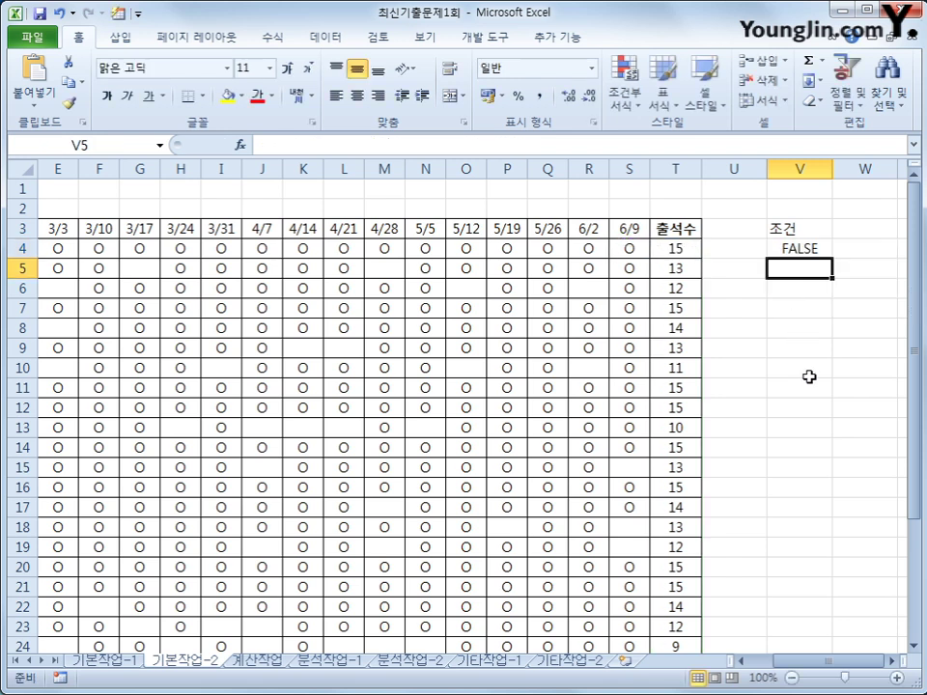
click(809, 249)
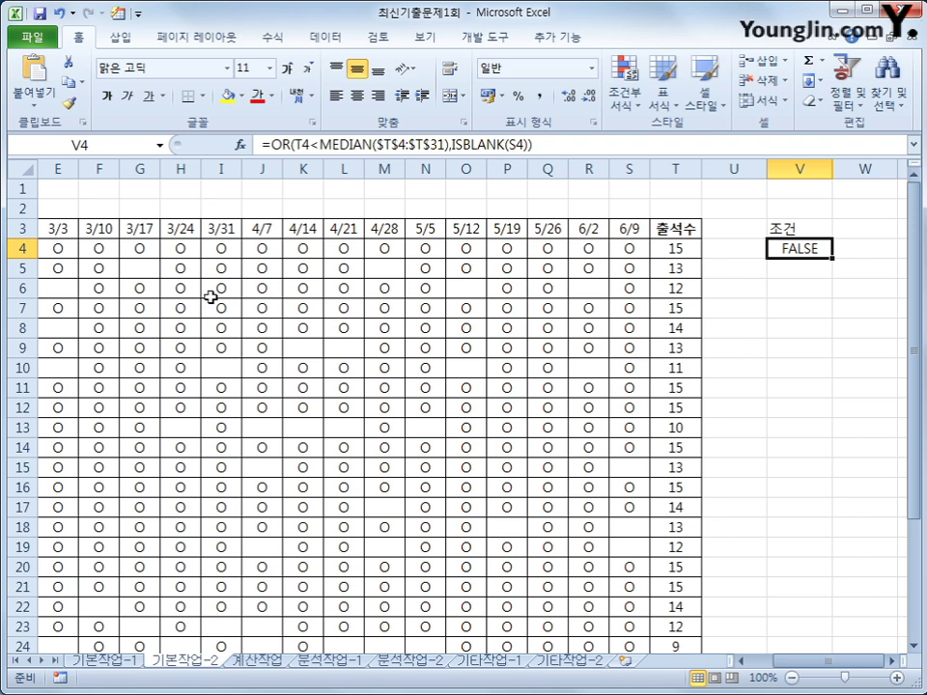
Step: Copy the 학년, 반, 이름, 6/9 and 출석수 headers from B3, C3, D3, S3 and T3
drag(832, 662, 806, 666)
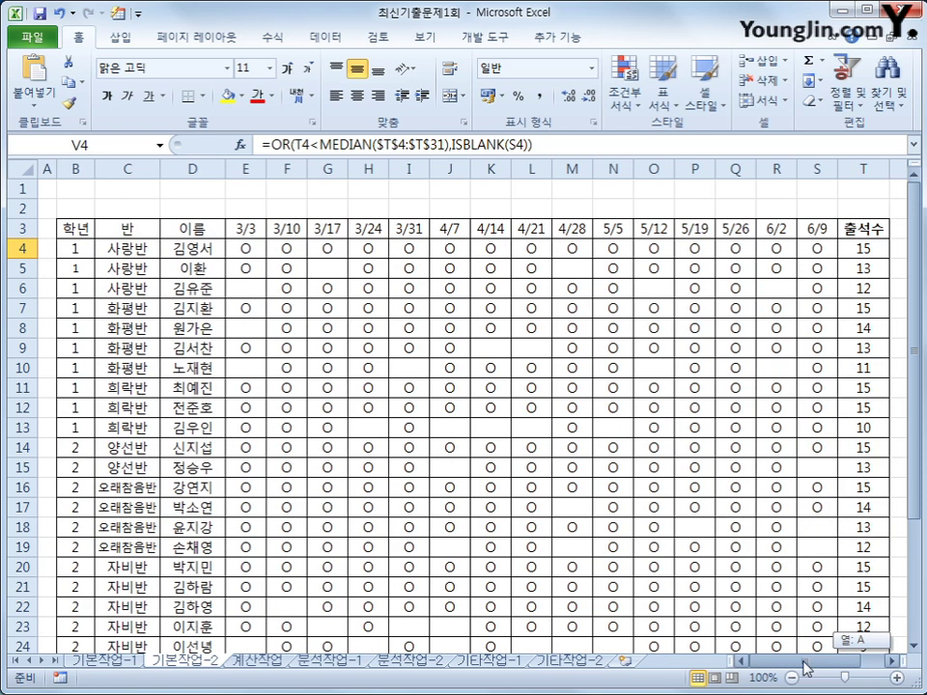
click(87, 228)
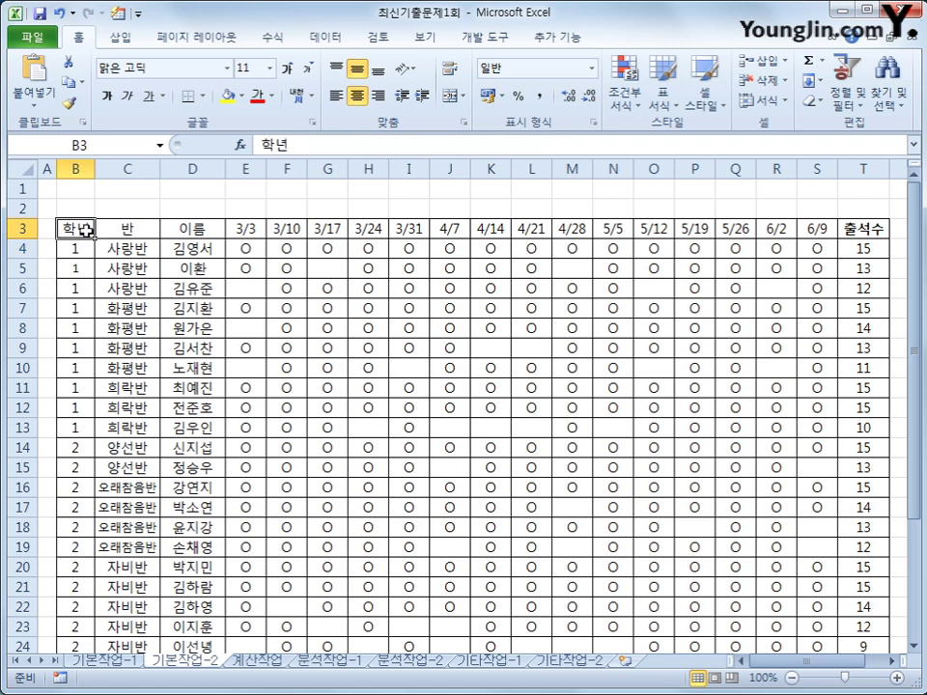
ctrl+click(128, 232)
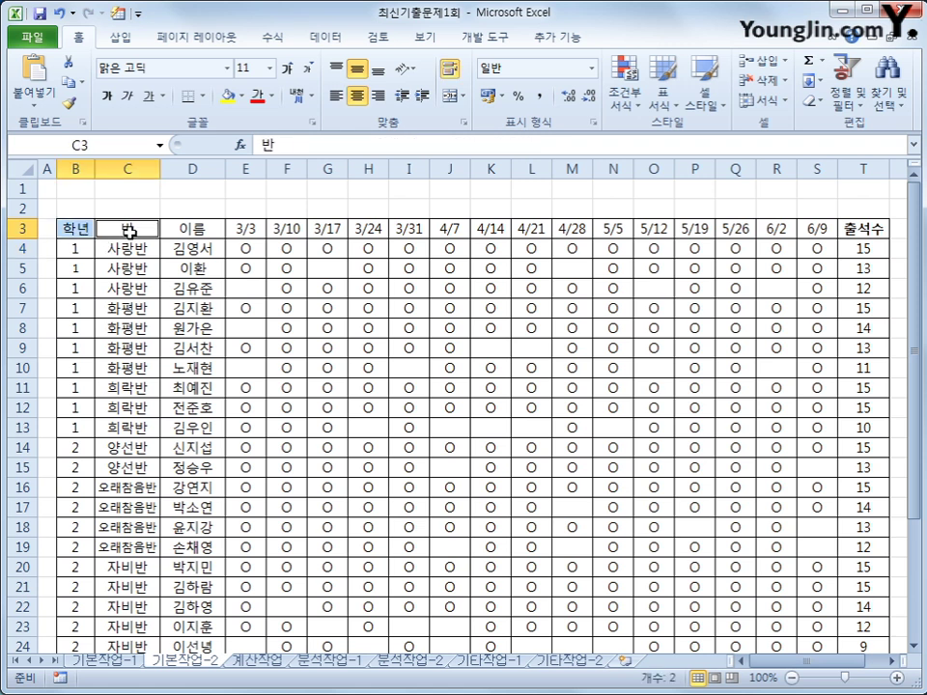
ctrl+click(194, 232)
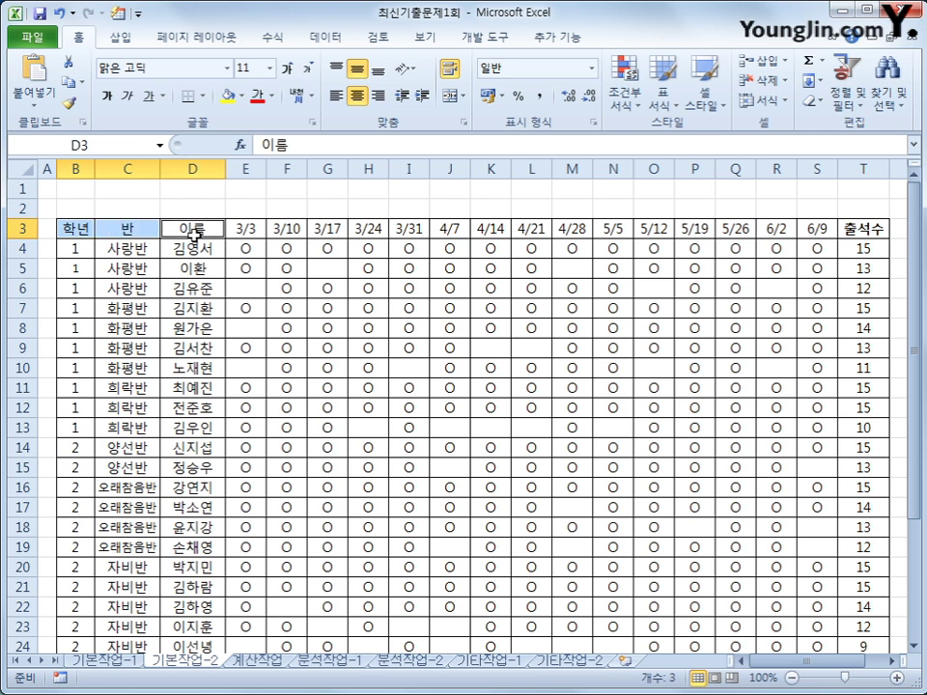
ctrl+click(819, 233)
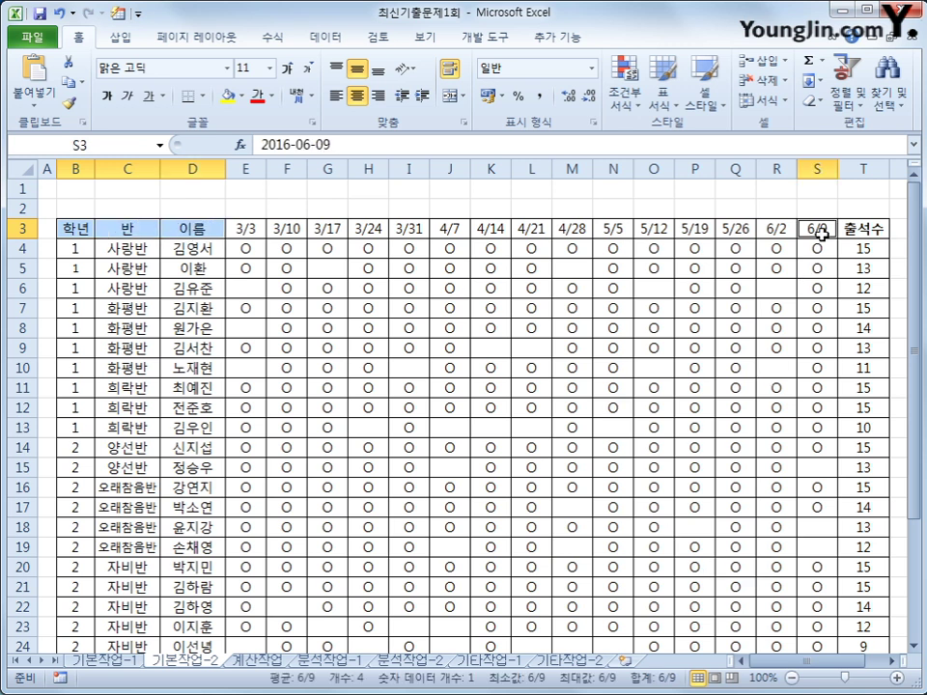
ctrl+click(850, 230)
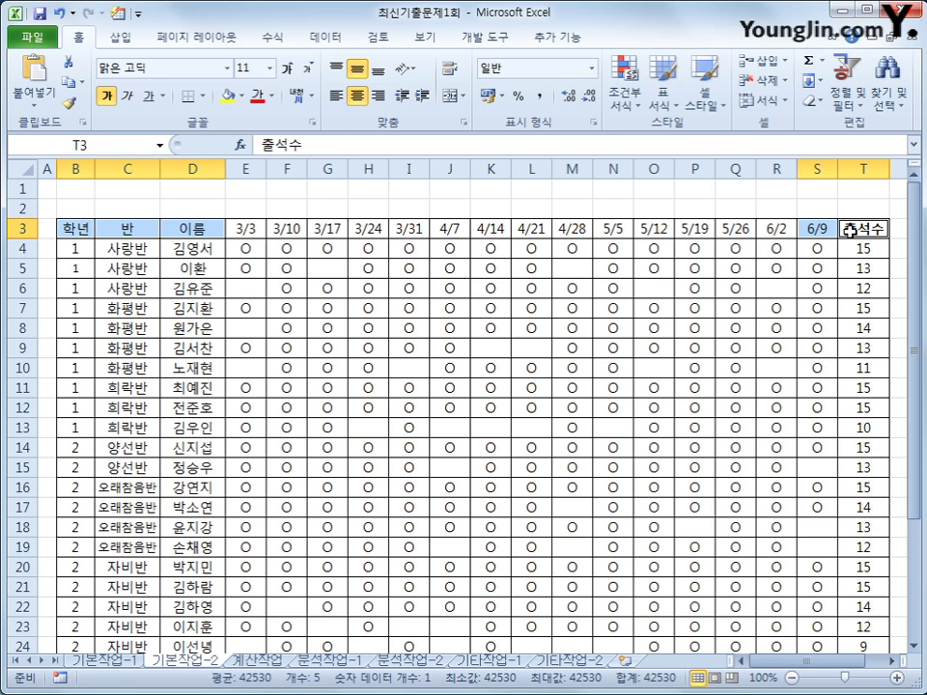
key(ctrl+c)
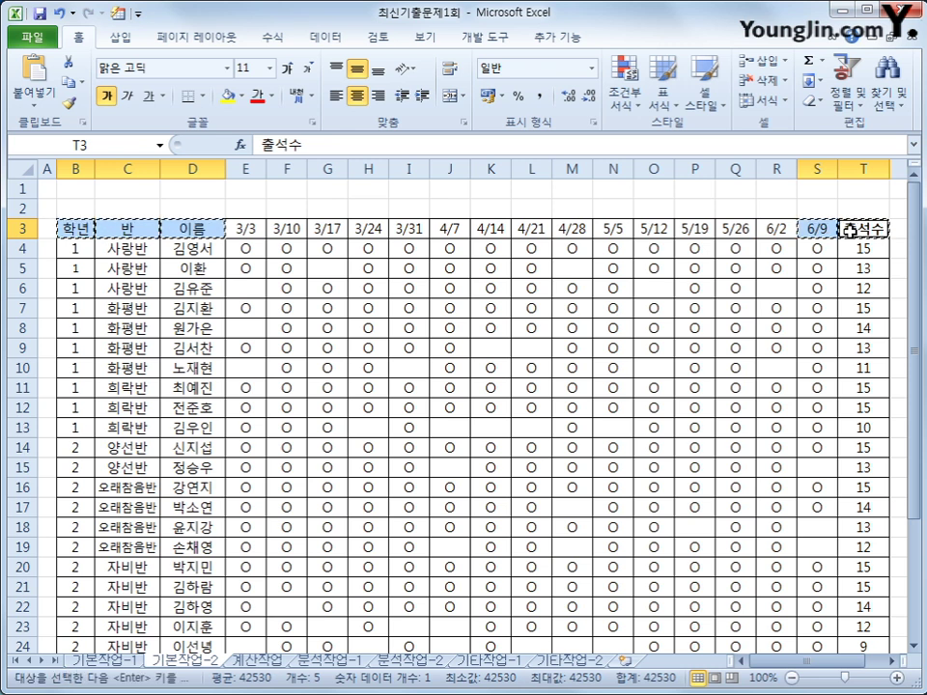
Step: Paste the copied headers into X3:AB3, then return to the attendance table
click(890, 662)
click(890, 662)
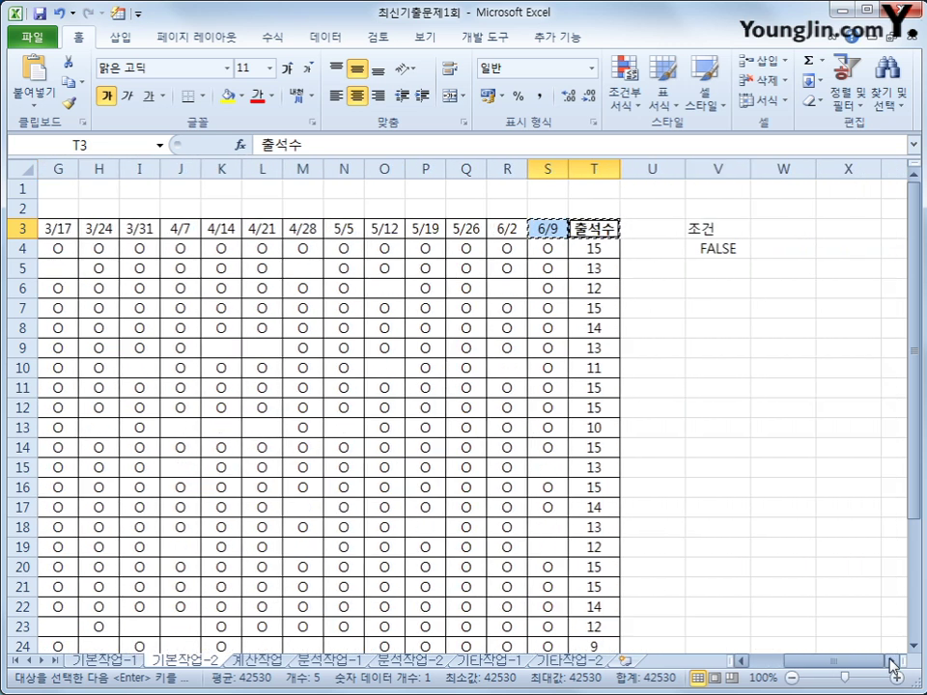
click(890, 662)
click(794, 234)
key(ctrl+v)
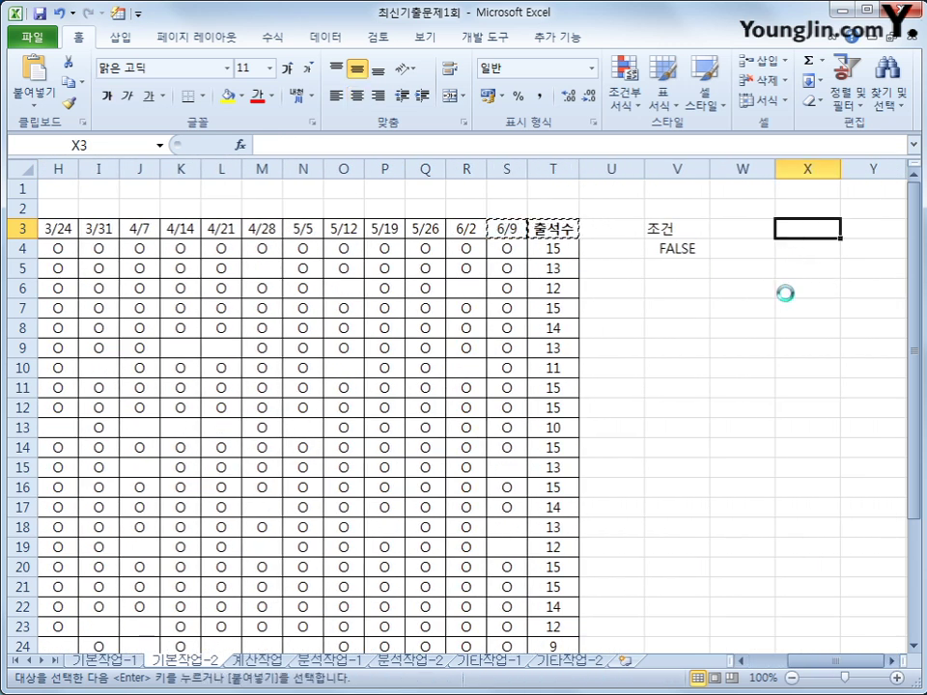
click(892, 662)
click(892, 662)
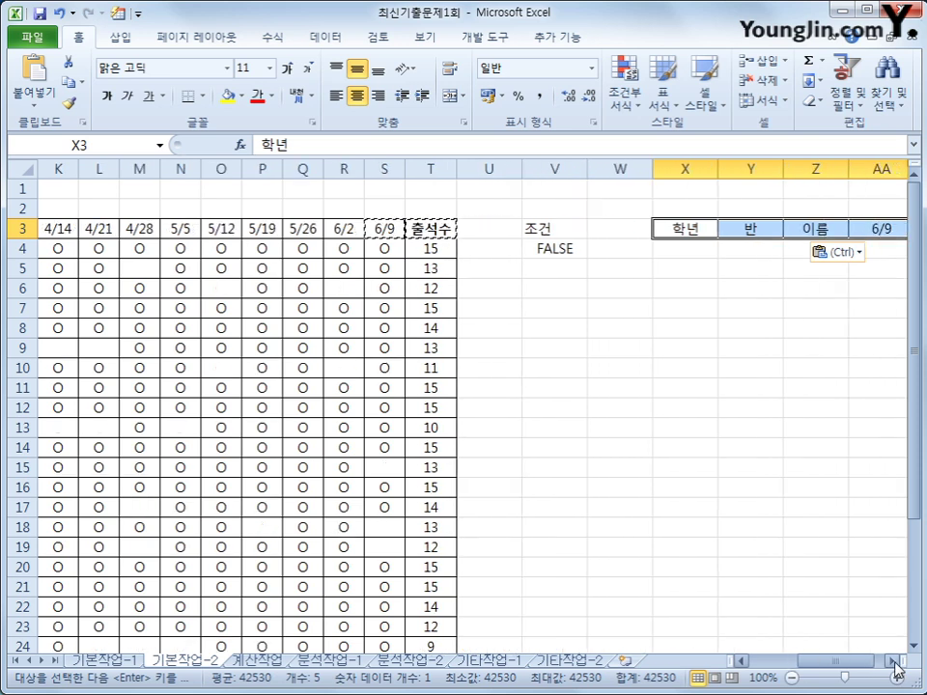
click(892, 663)
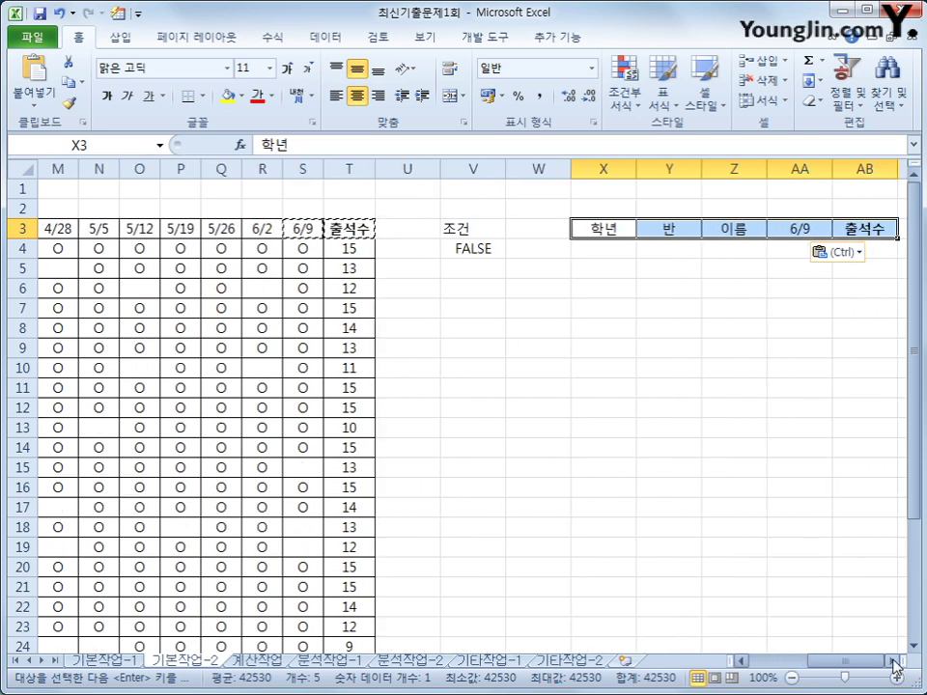
click(196, 293)
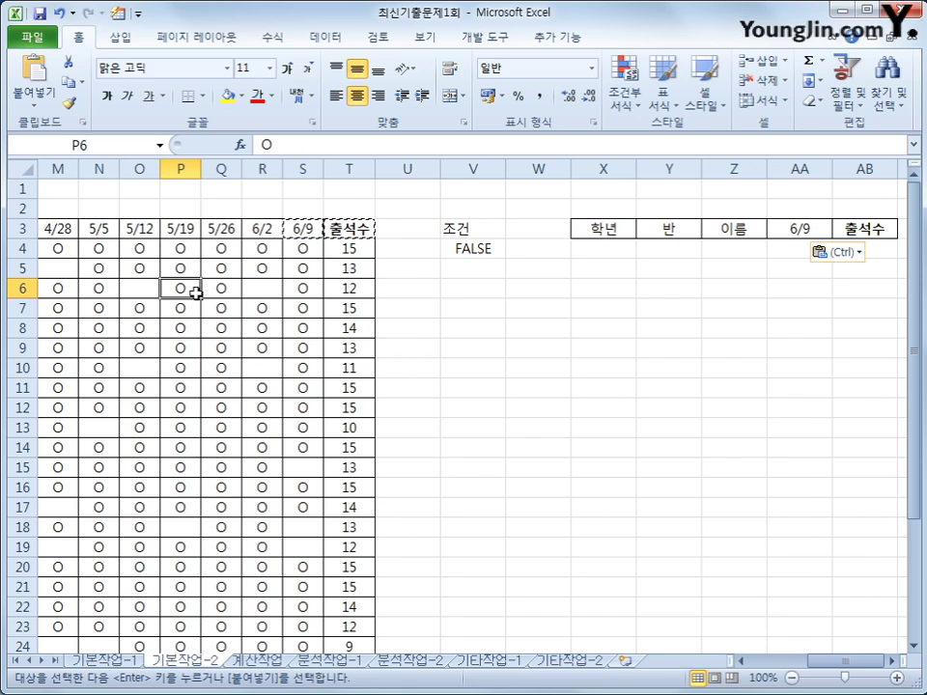
Step: Run an Advanced Filter on $B$3:$T$31 with criteria $V$3:$V$4, copying results to $X$3:$AB$3
click(311, 42)
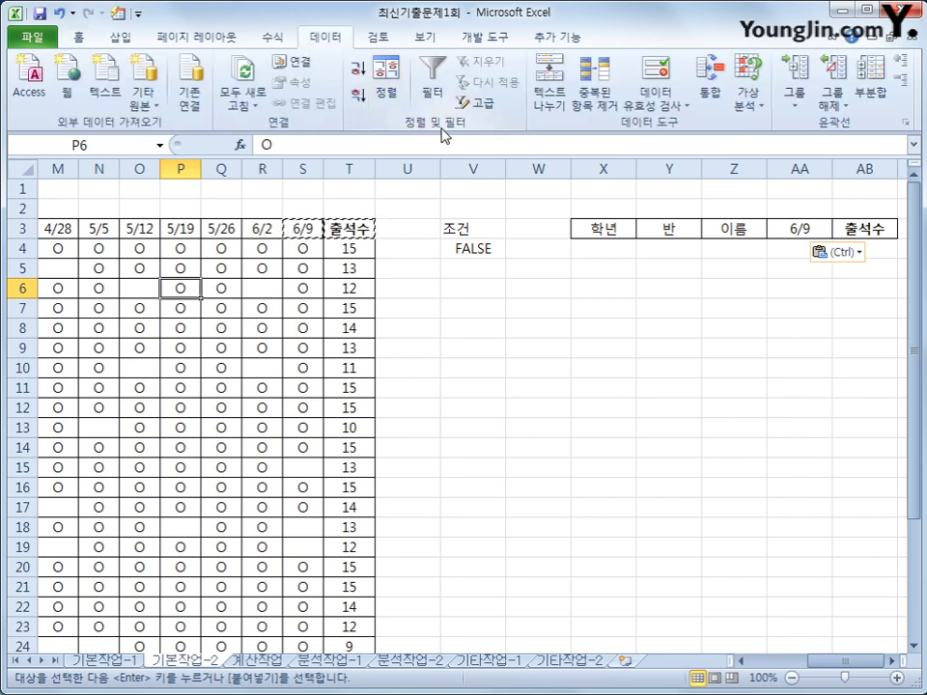
click(486, 104)
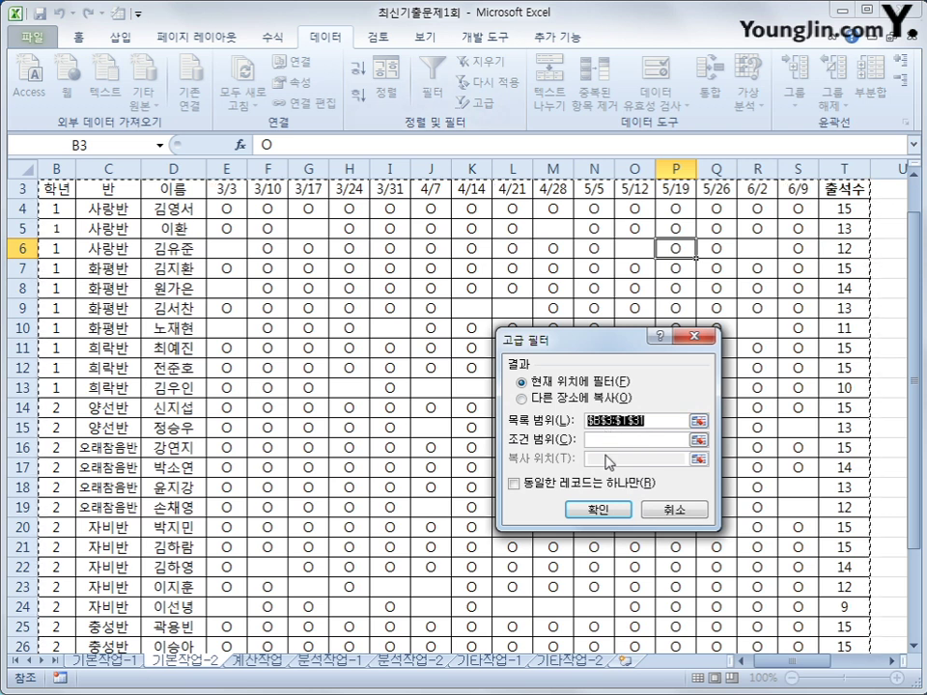
click(618, 440)
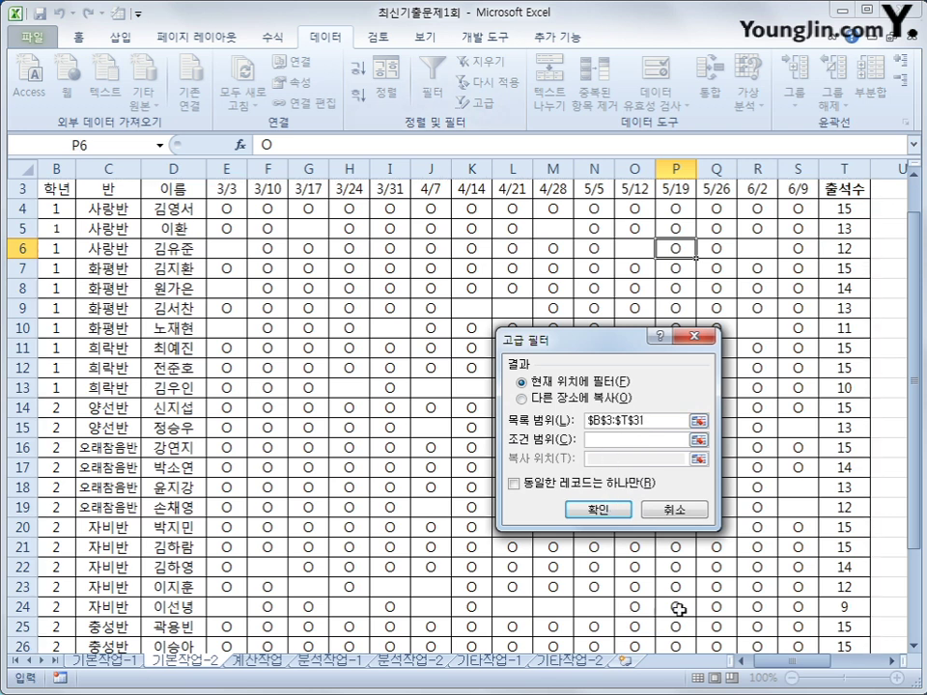
scroll(817, 644, right, 3)
drag(546, 190, 551, 209)
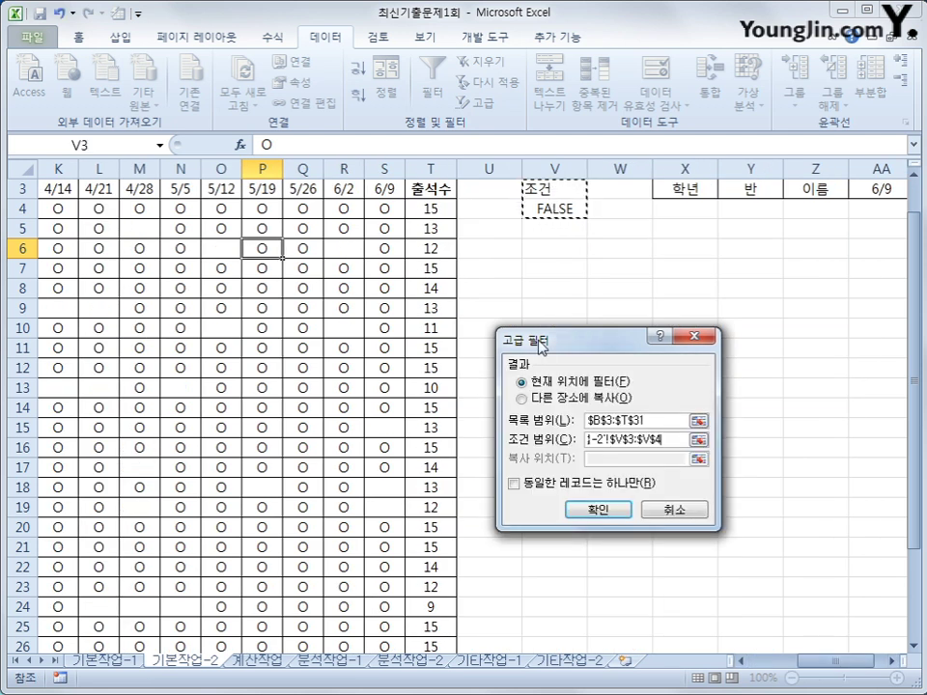
click(601, 402)
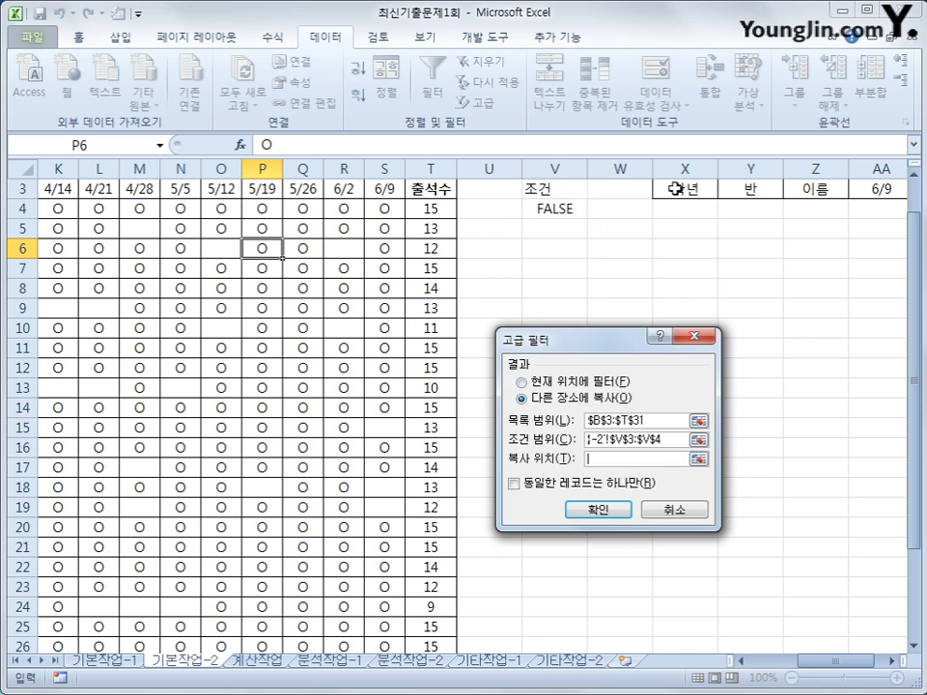
drag(668, 187, 865, 182)
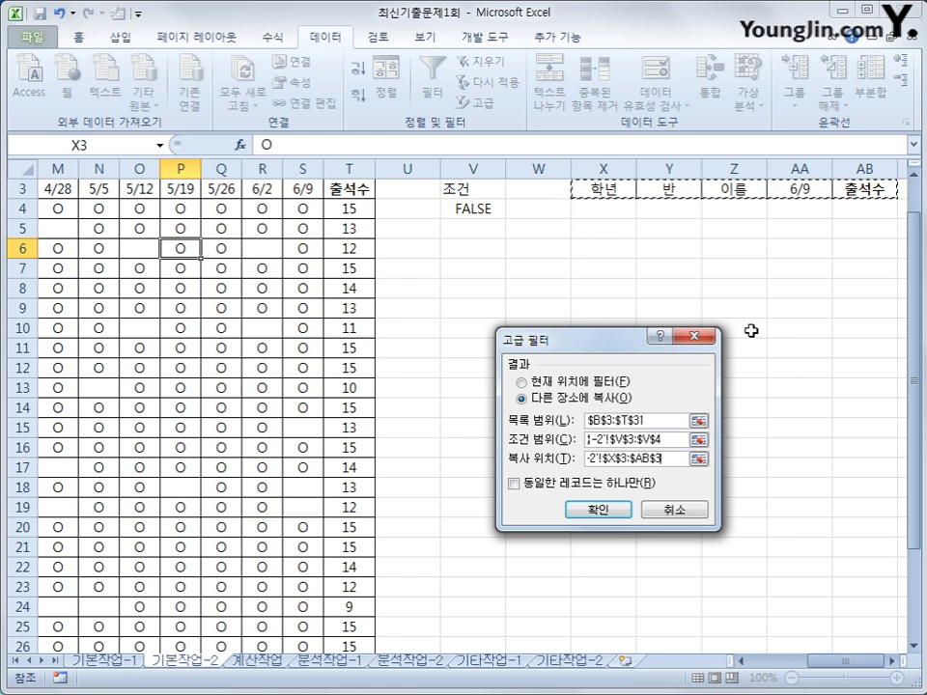
click(615, 513)
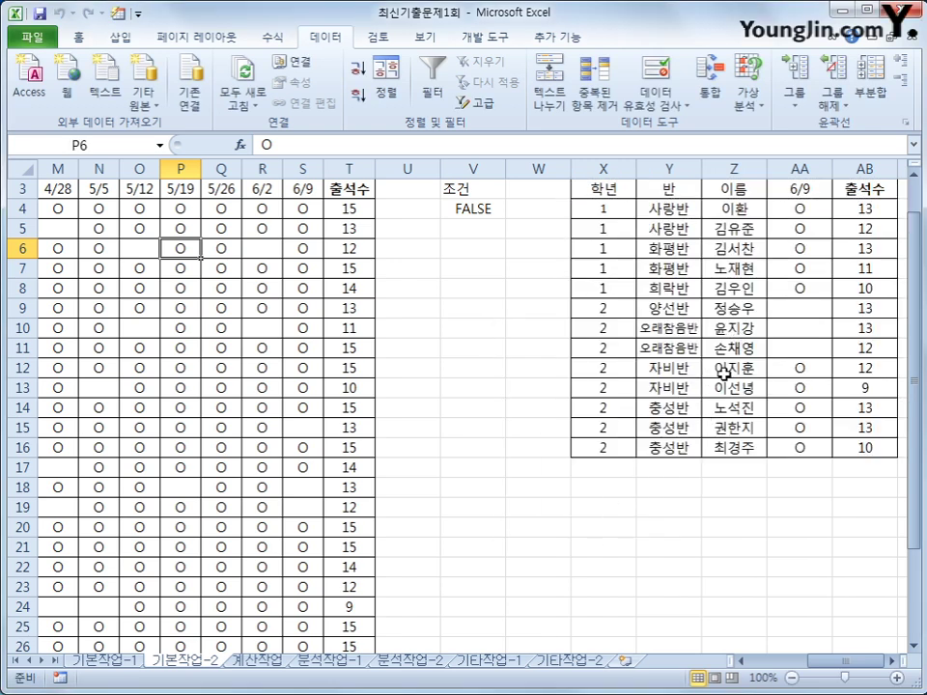
drag(864, 209, 885, 450)
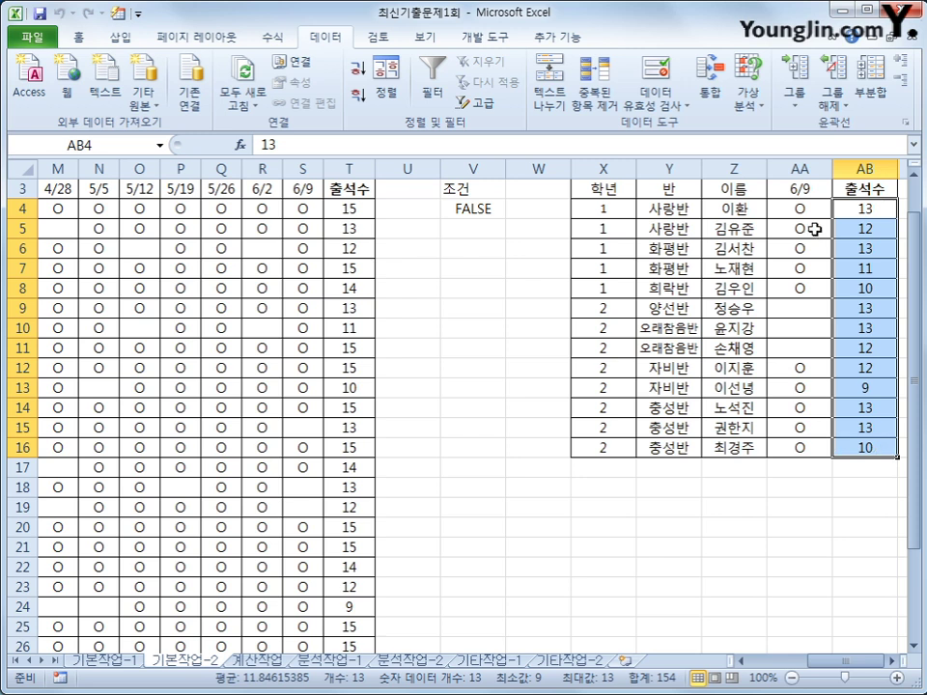
drag(817, 315, 814, 348)
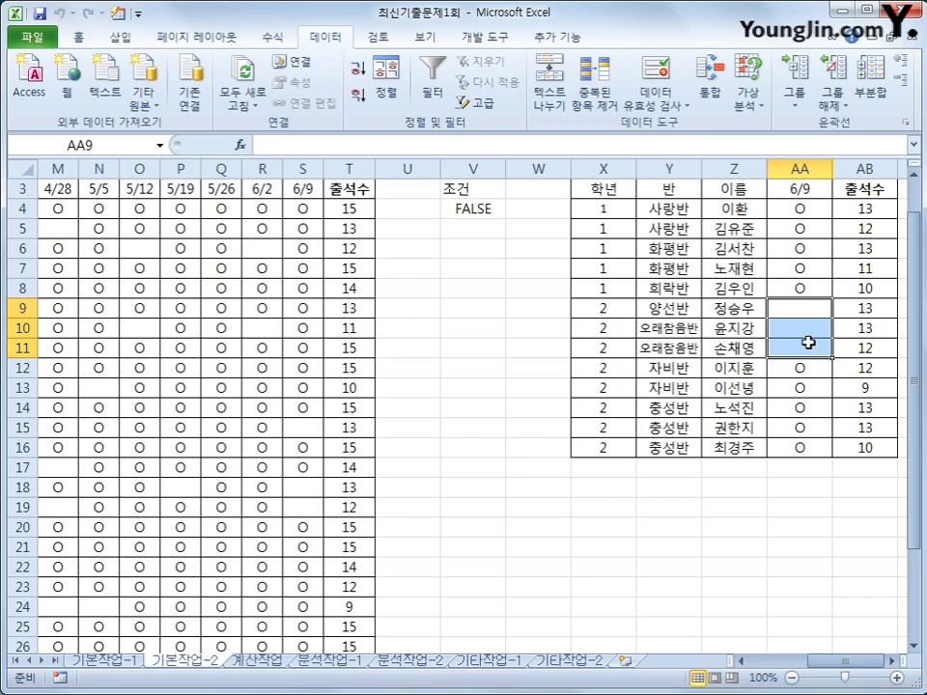
click(432, 289)
text(=)
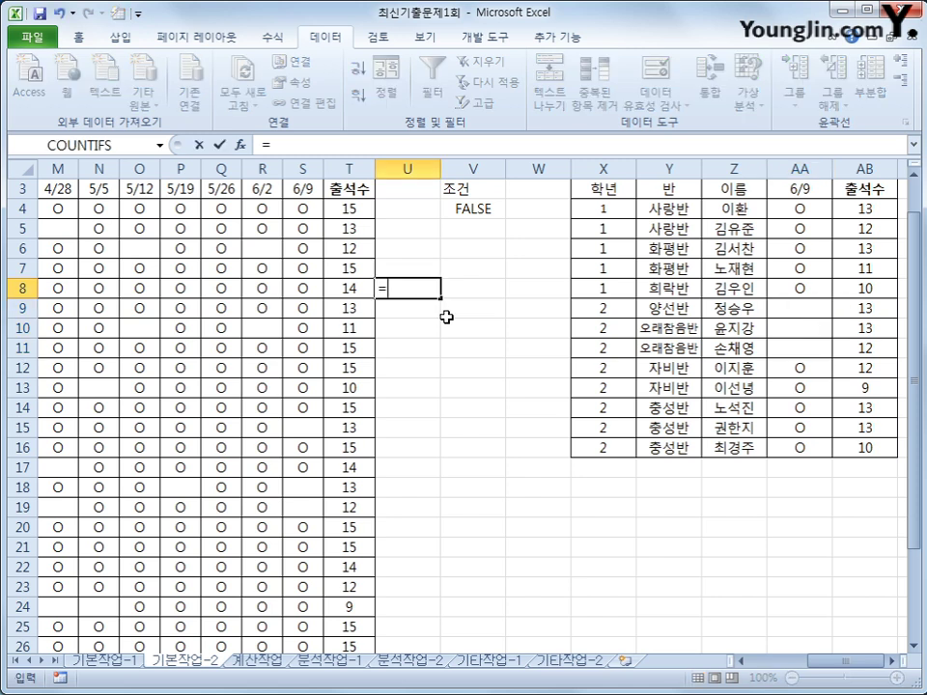
text(me)
key(Tab)
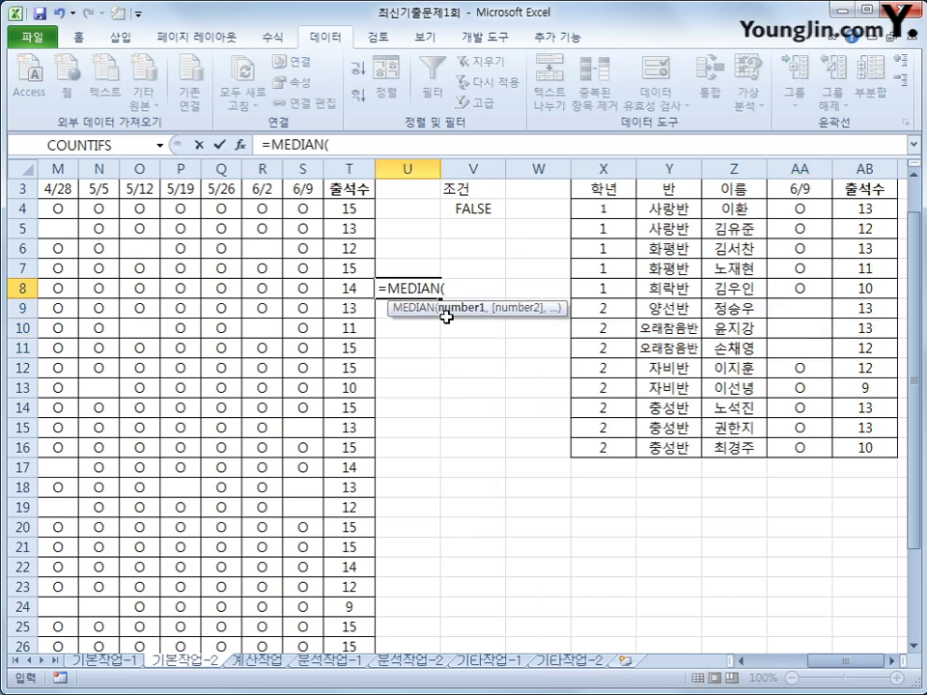
drag(348, 209, 359, 612)
text())
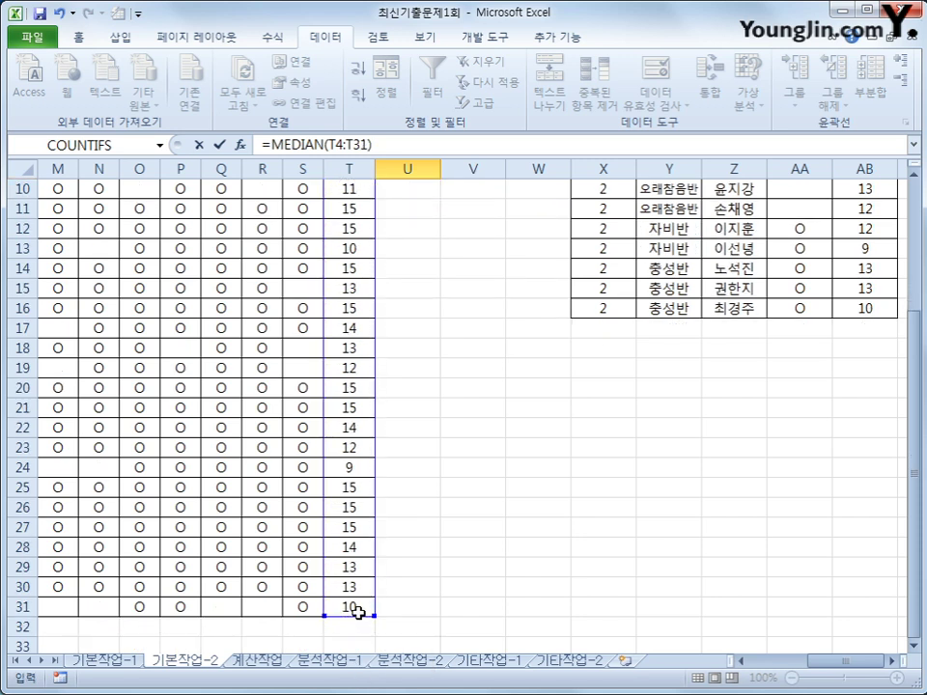
key(Return)
key(Up)
key(Up)
key(Up)
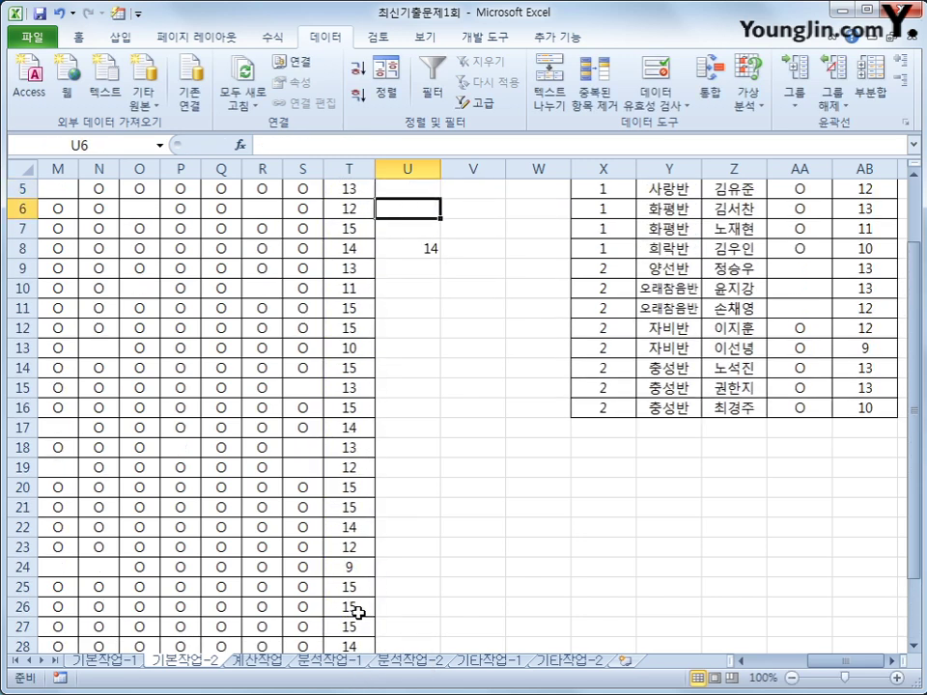
key(Down)
key(Down)
scroll(357, 613, up, 2)
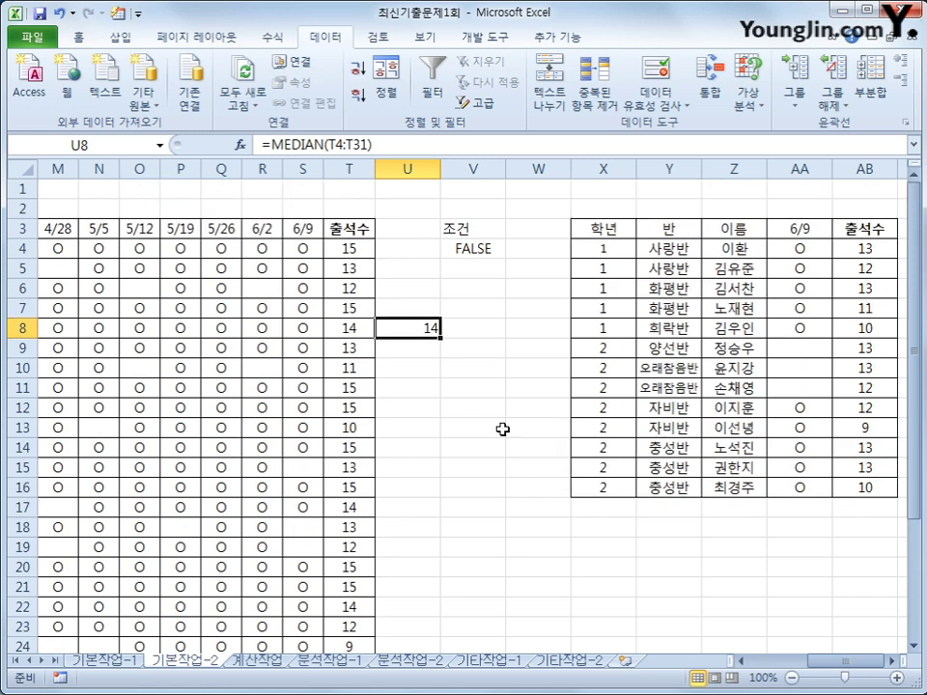
drag(874, 248, 874, 488)
click(719, 547)
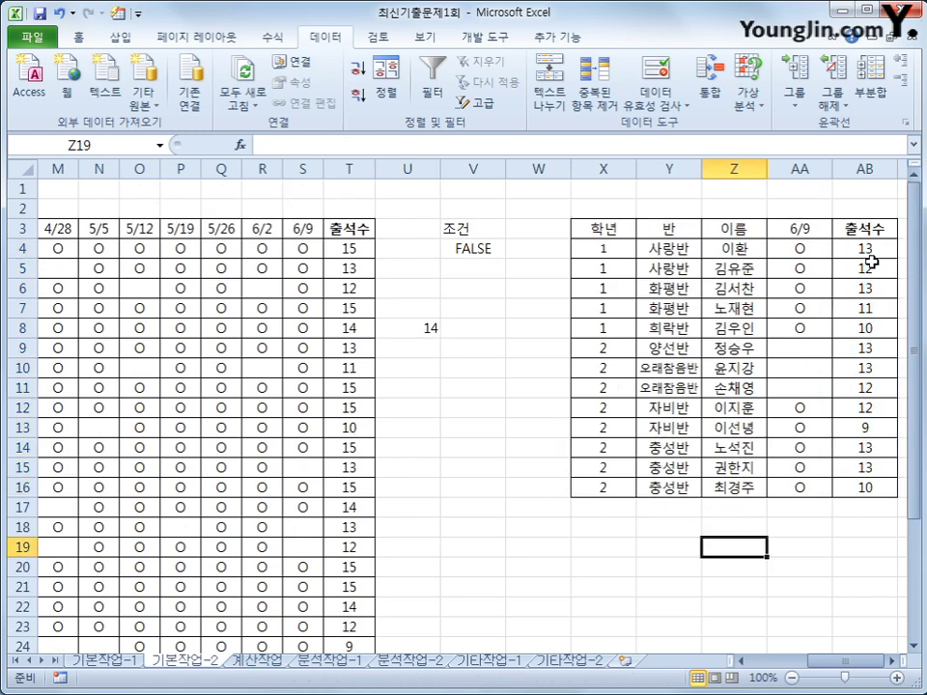
drag(872, 249, 879, 489)
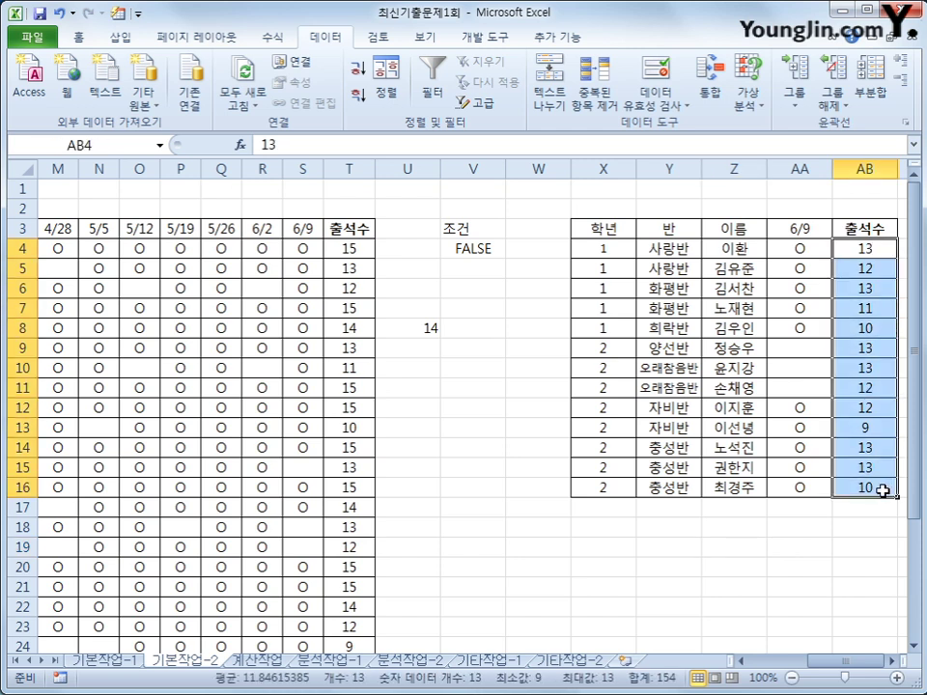
drag(799, 347, 808, 383)
scroll(777, 378, down, 2)
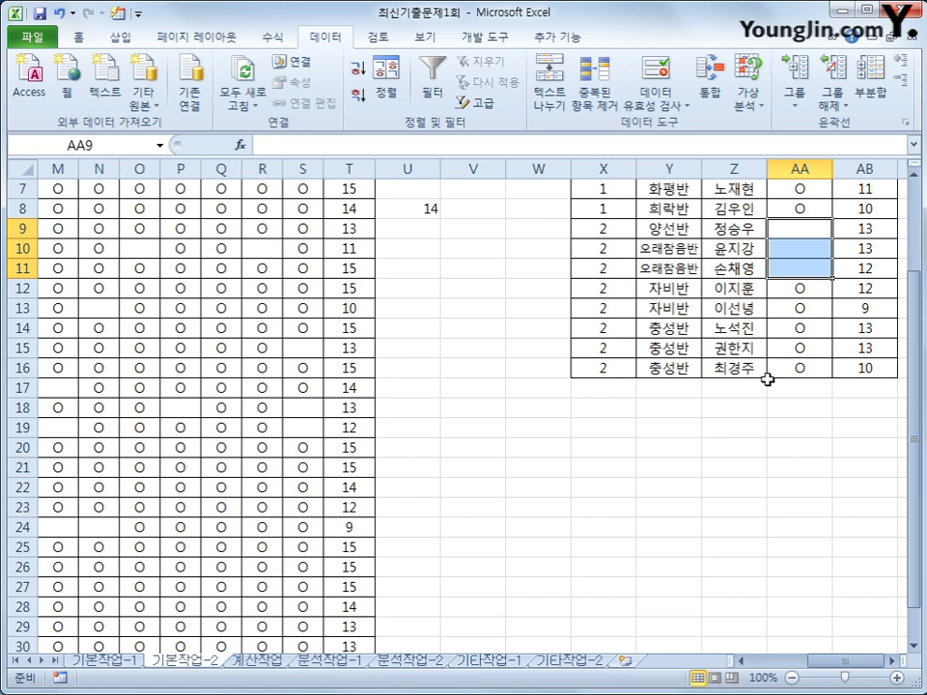
click(304, 353)
click(309, 412)
click(306, 427)
scroll(338, 449, down, 4)
scroll(374, 469, up, 6)
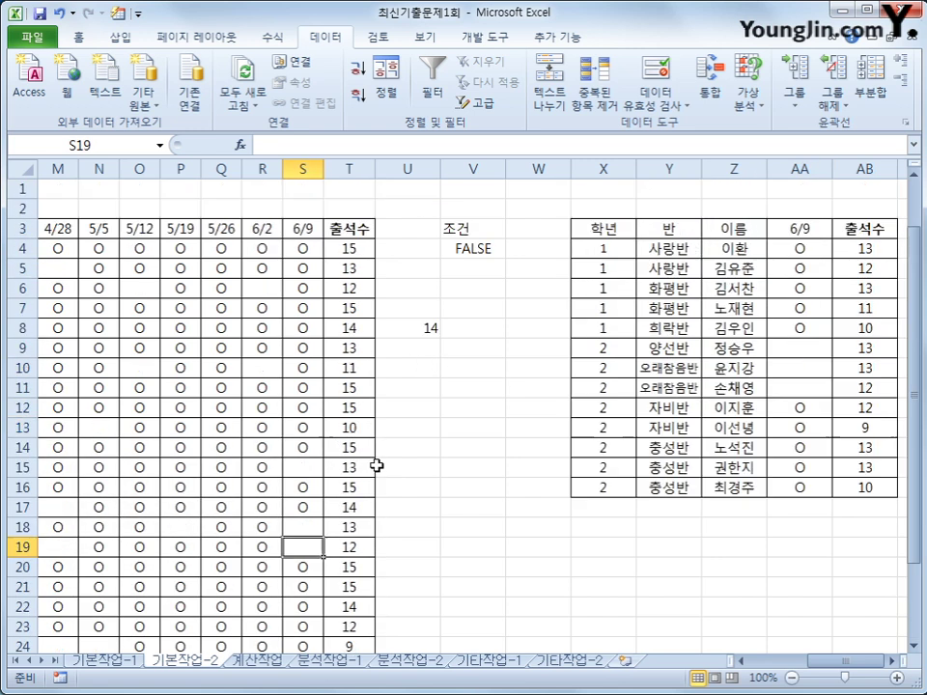
drag(800, 347, 793, 387)
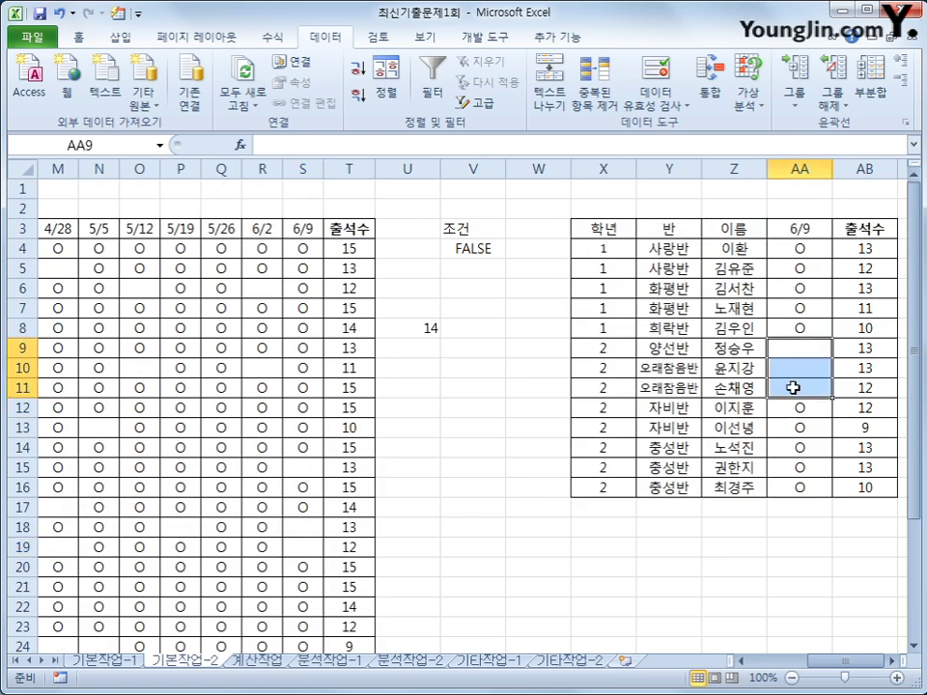
click(430, 329)
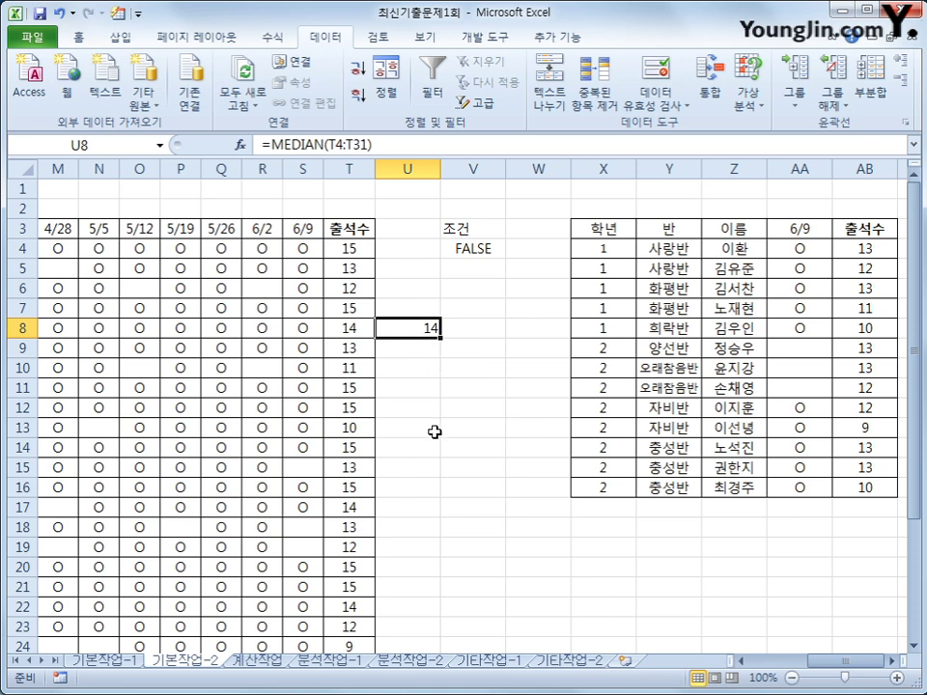
key(Delete)
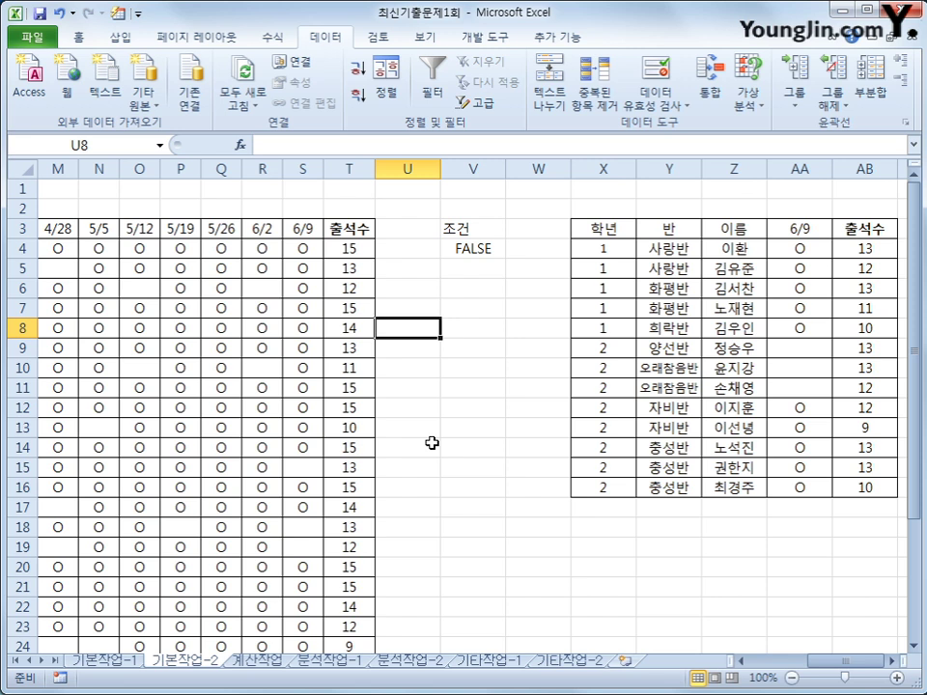
drag(829, 662, 811, 669)
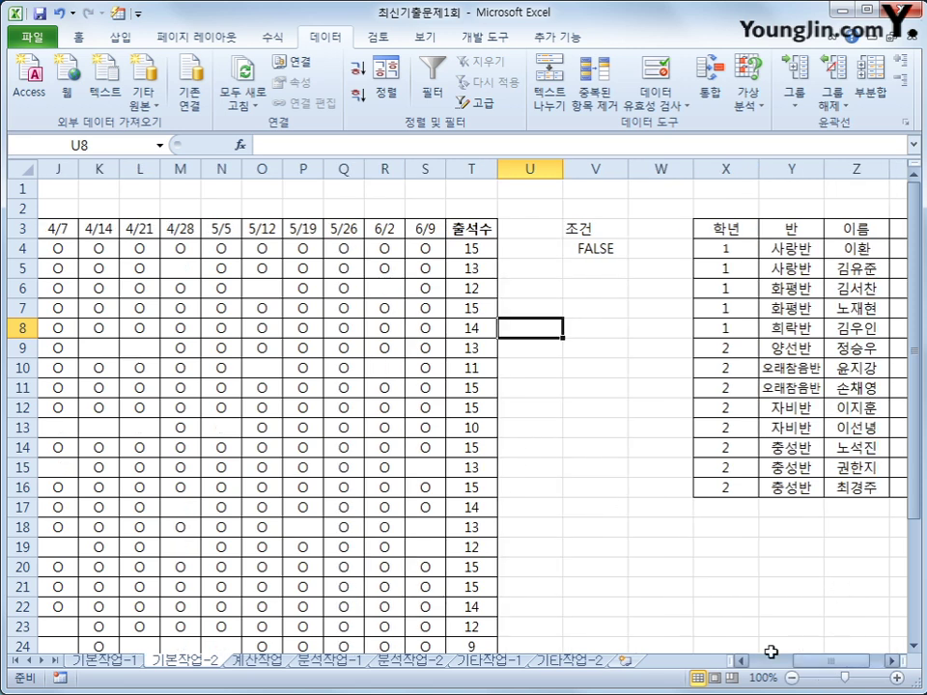
drag(840, 663, 165, 348)
Step: Select the E3:S31 attendance block and bring up the Conditional Formatting options
click(249, 246)
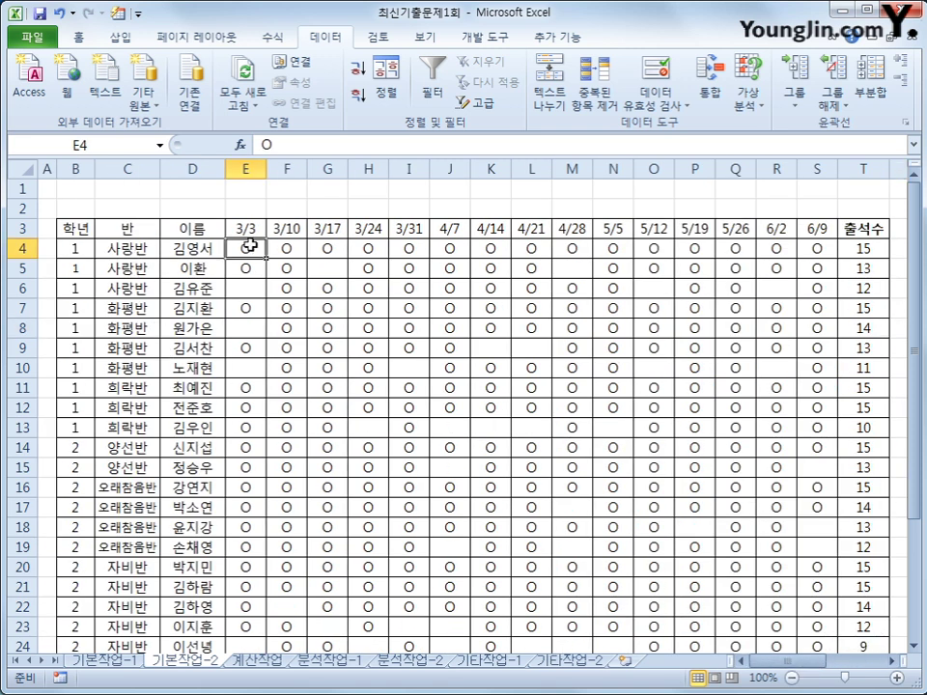
click(251, 230)
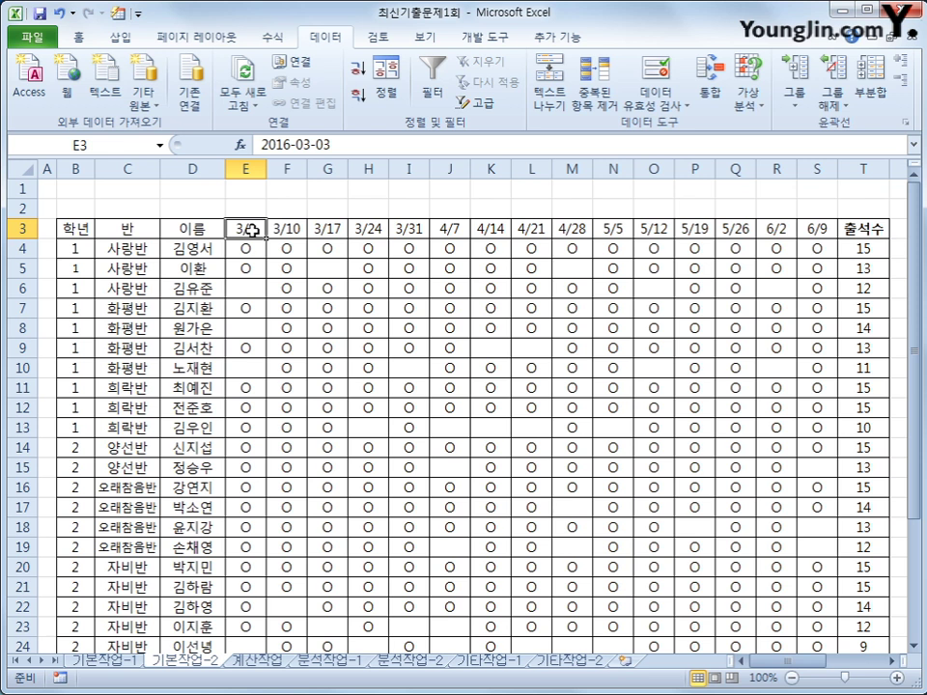
drag(249, 232, 809, 624)
scroll(770, 590, up, 3)
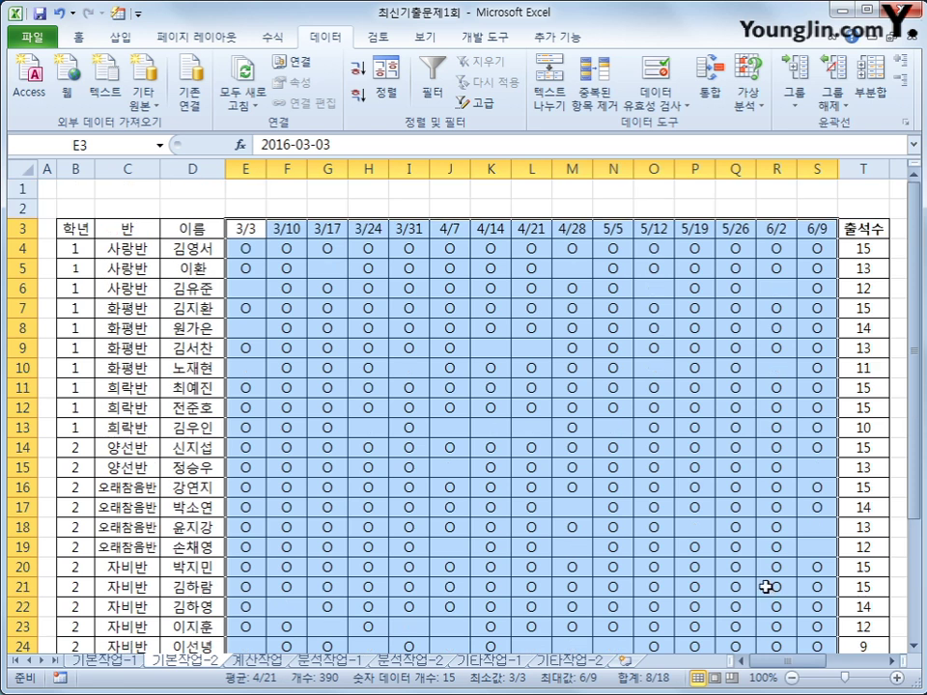
click(79, 38)
click(623, 107)
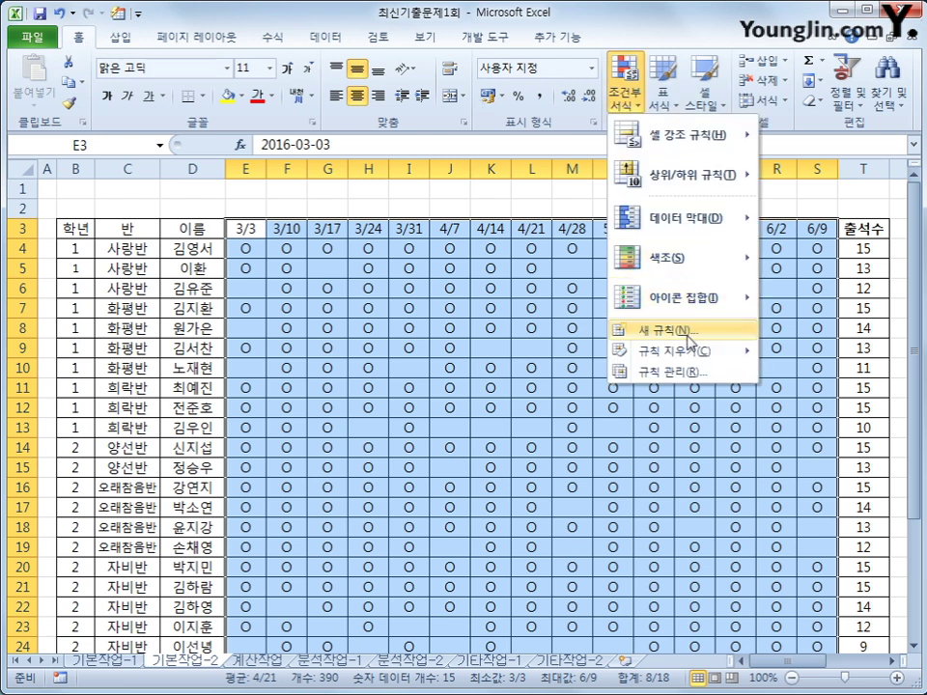
Step: Start a new rule of type 'Use a formula to determine which cells to format'
click(689, 333)
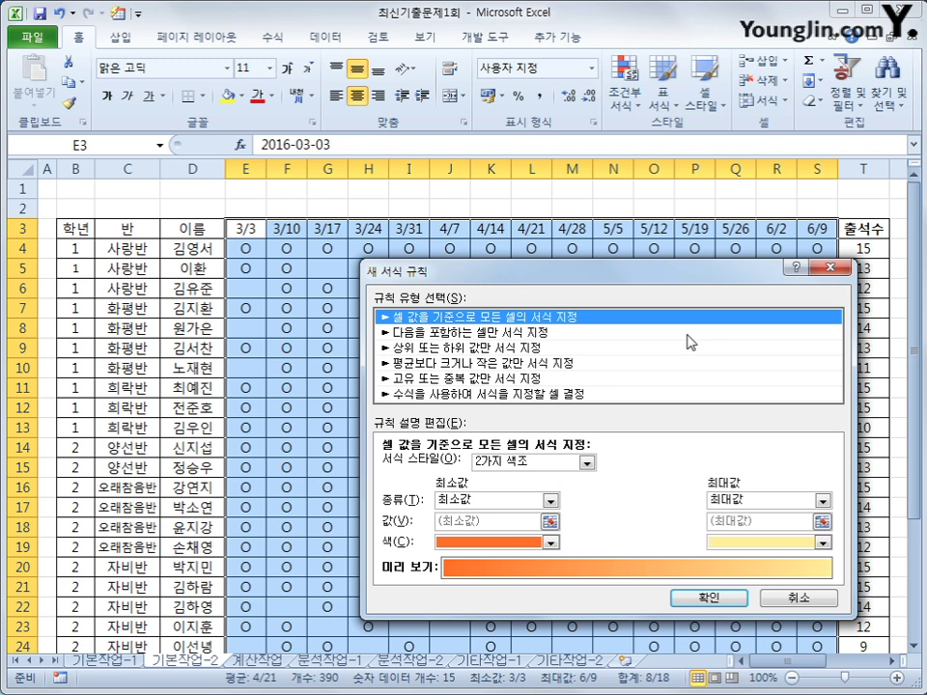
click(592, 395)
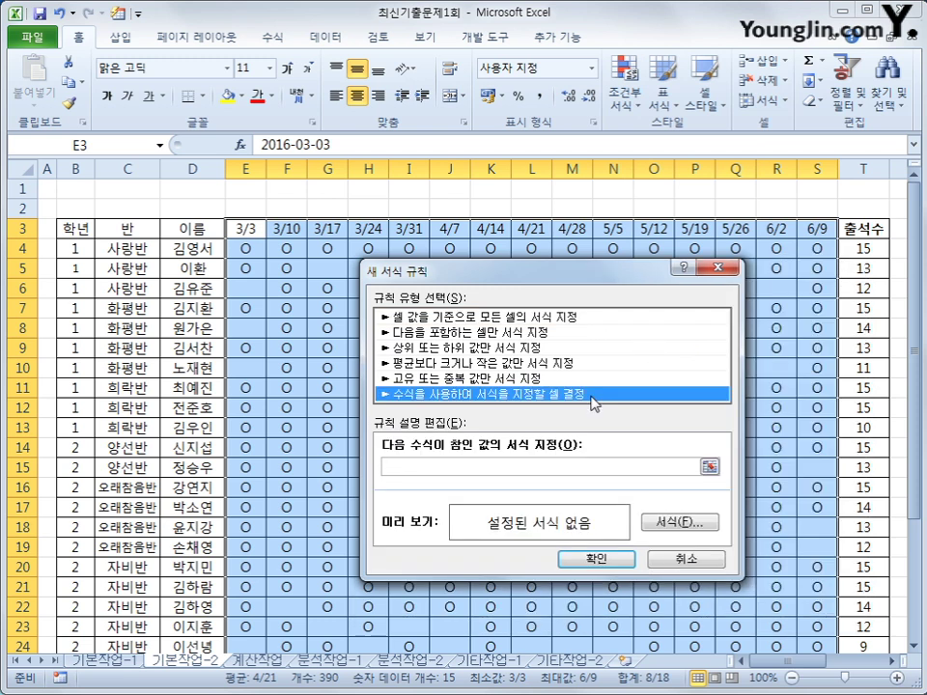
click(568, 466)
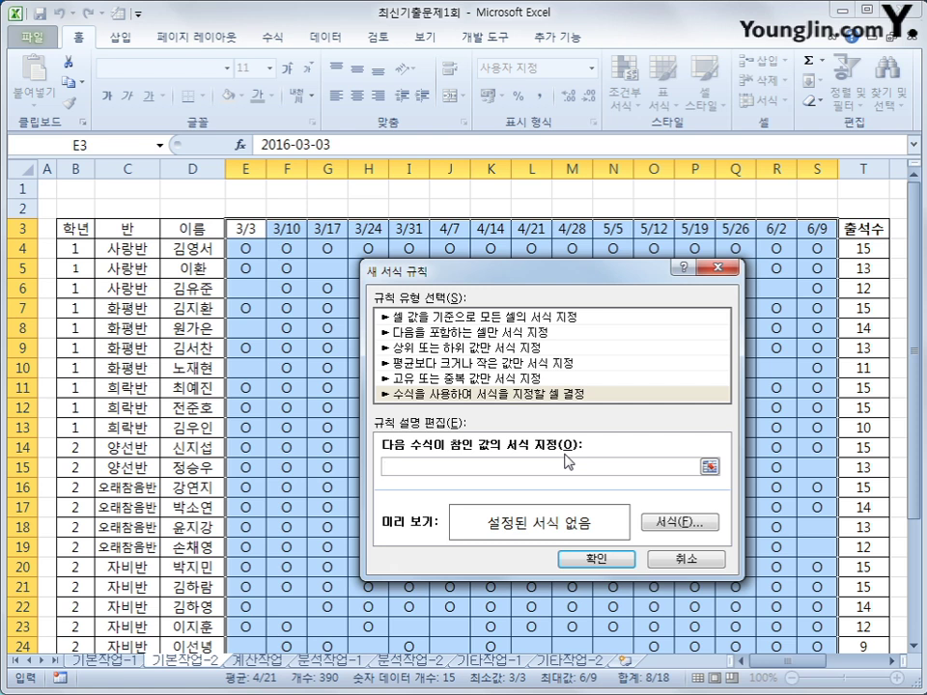
Step: Enter the rule formula so far as =and(isodd(column(E$3)), with the row of E3 locked
text(ㅋ)
key(BackSpace)
text(=and(isodd()
text(column()
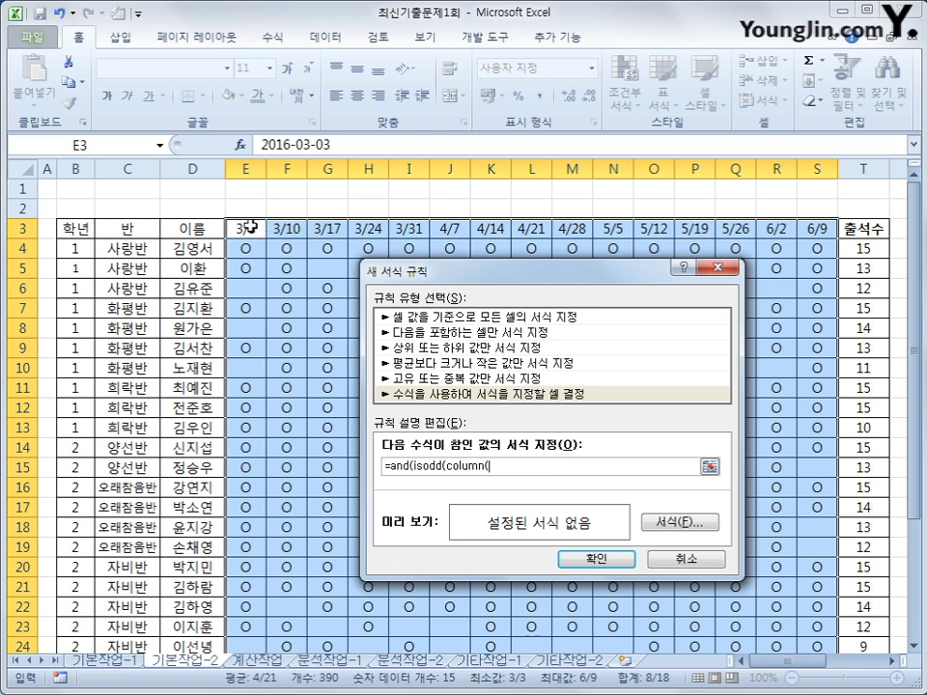
click(248, 227)
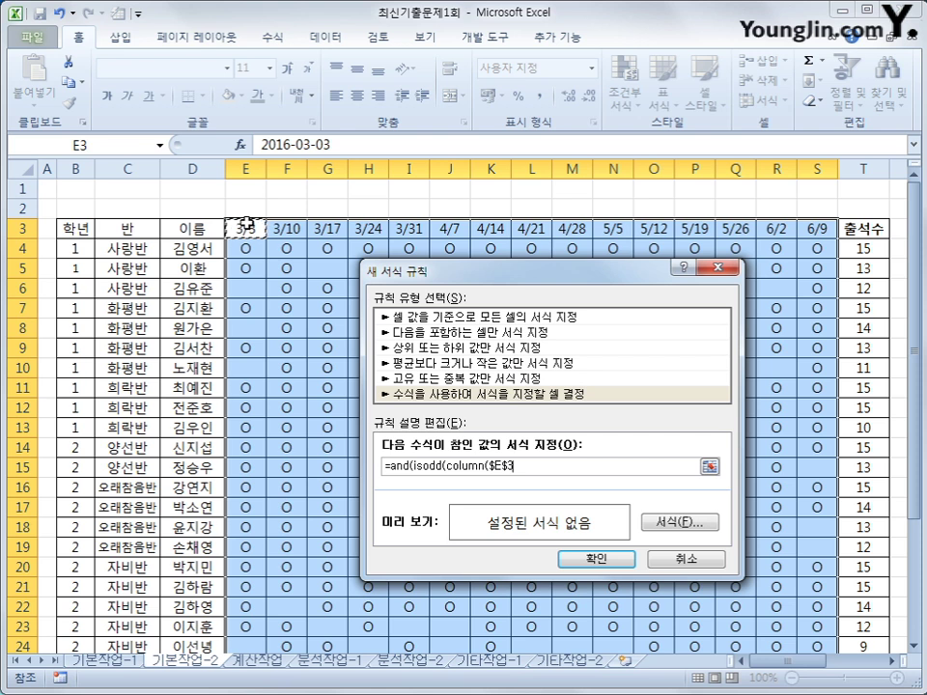
key(F4)
key(F4)
key(F4)
key(F4)
key(F4)
text())
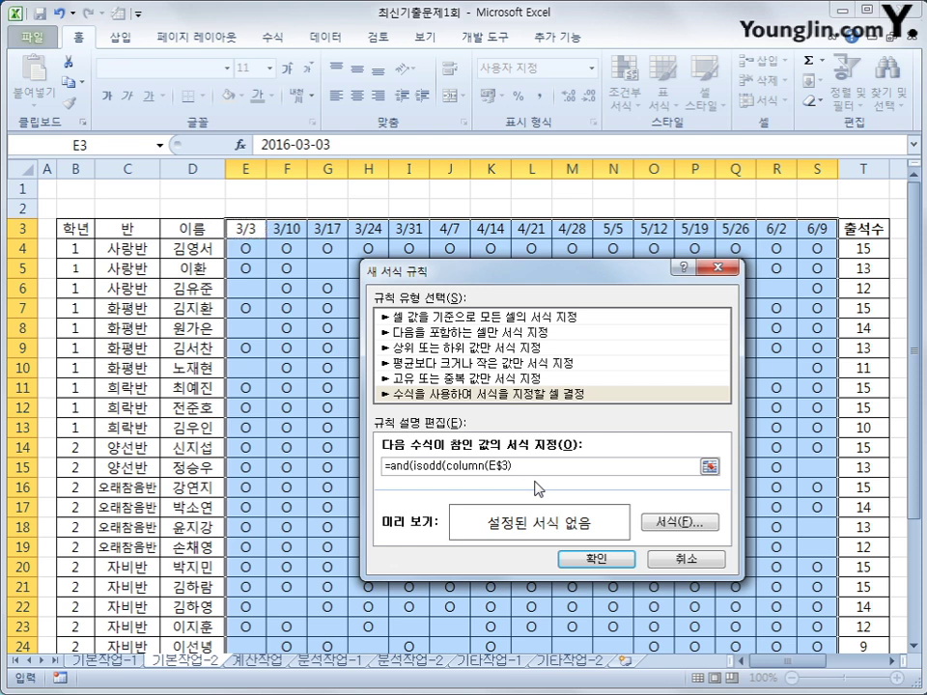
text(),)
Step: Finish the rule formula as =and(isodd(column(E$3)),isodd(month(E$3))) and open its Format settings
text(isodd(month()
click(245, 229)
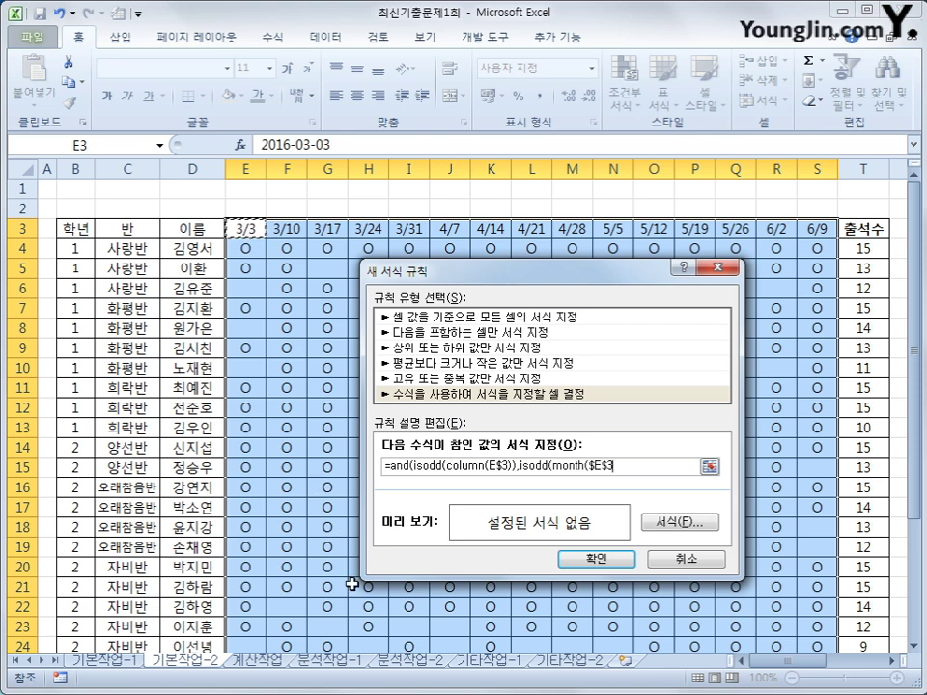
key(F4)
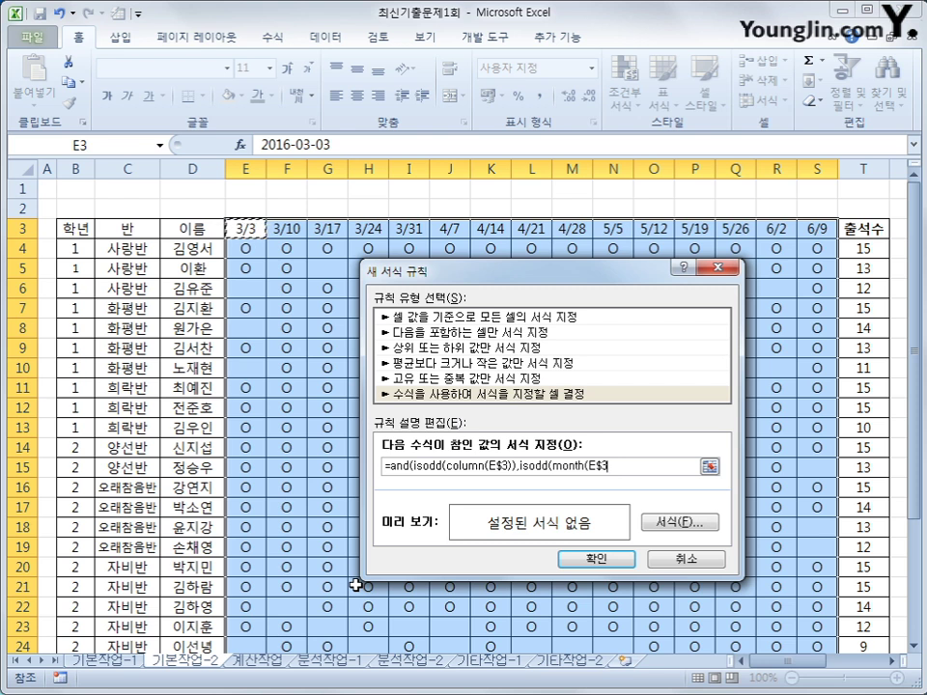
text()))
text())
click(702, 529)
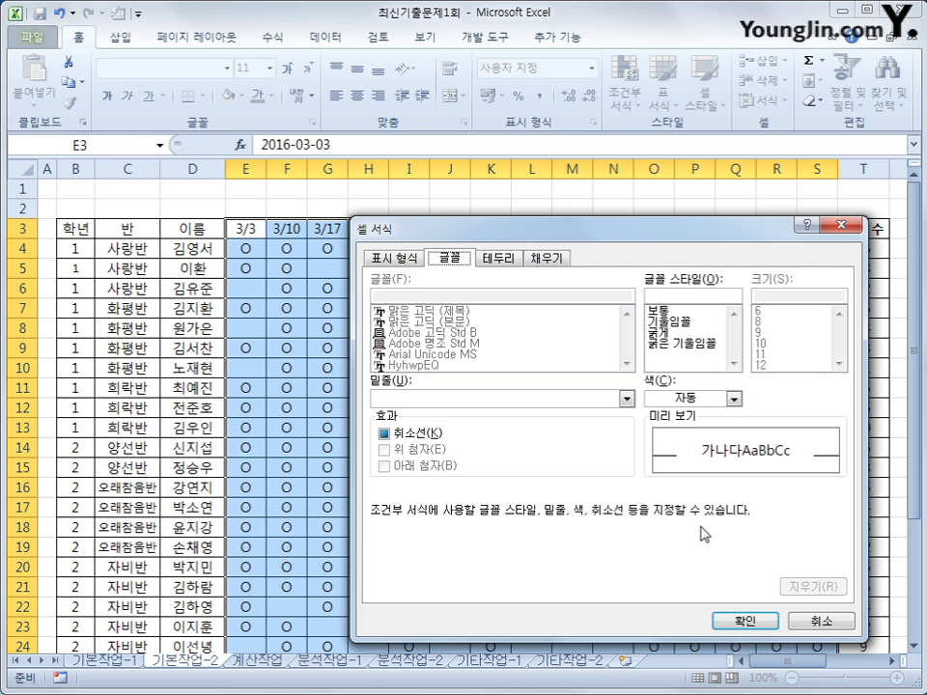
Step: Give the odd-column, odd-month rule a yellow fill and apply it to the date columns
click(558, 259)
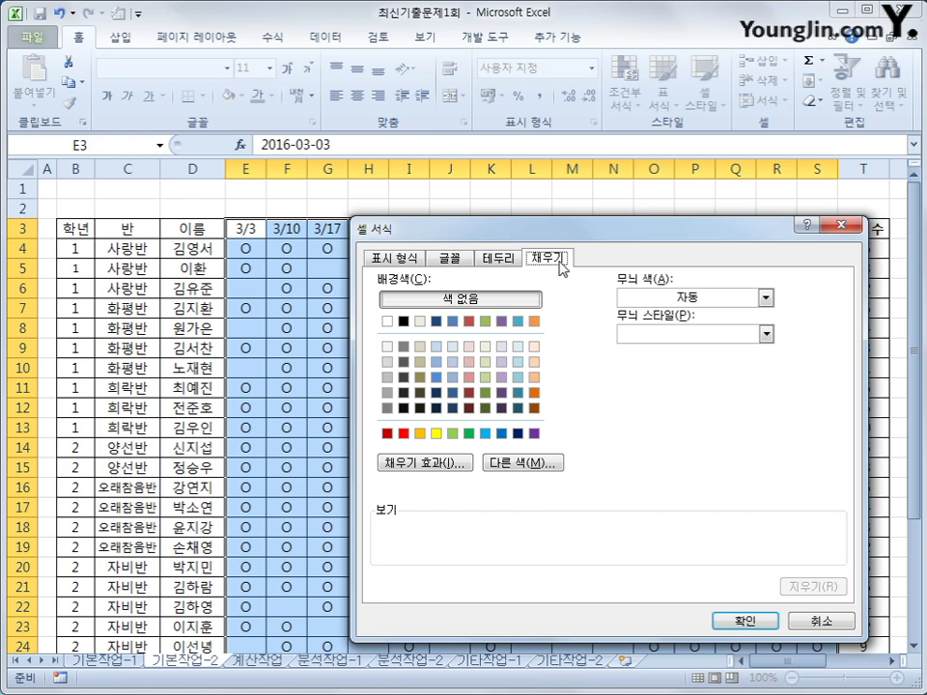
click(437, 433)
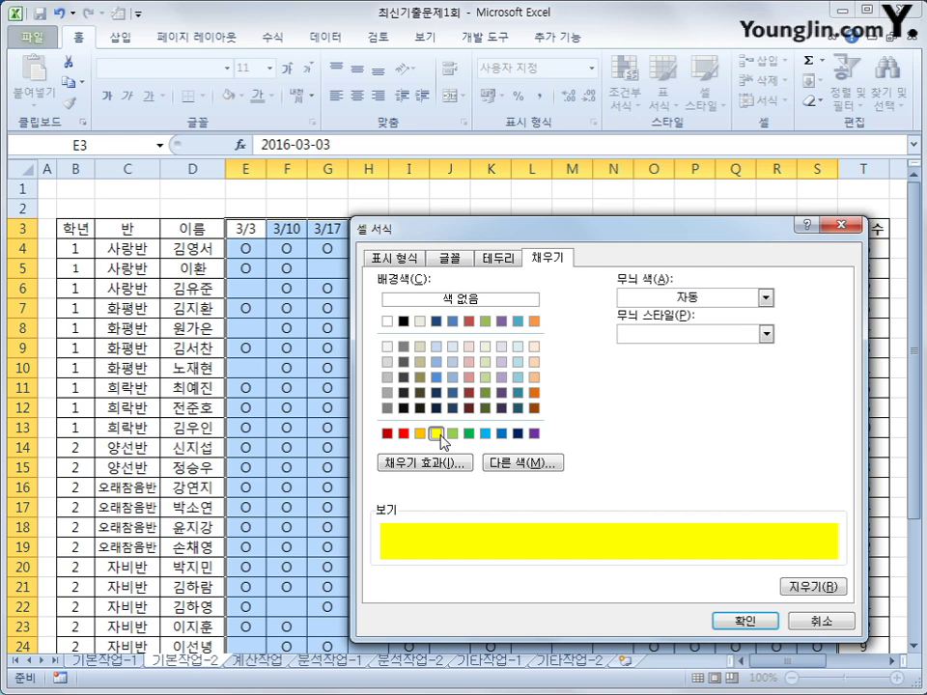
click(768, 620)
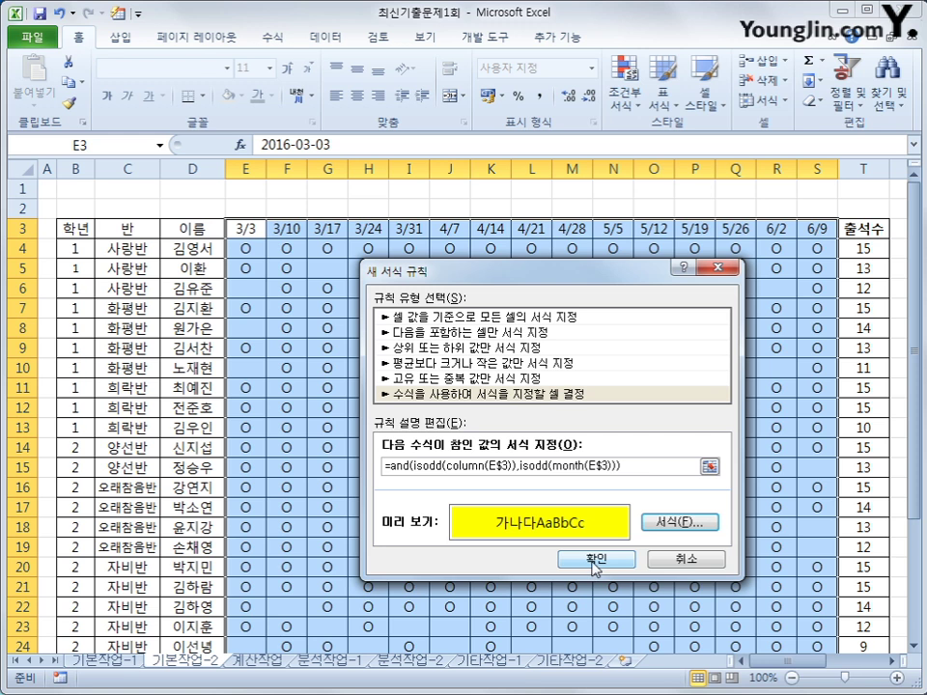
click(594, 561)
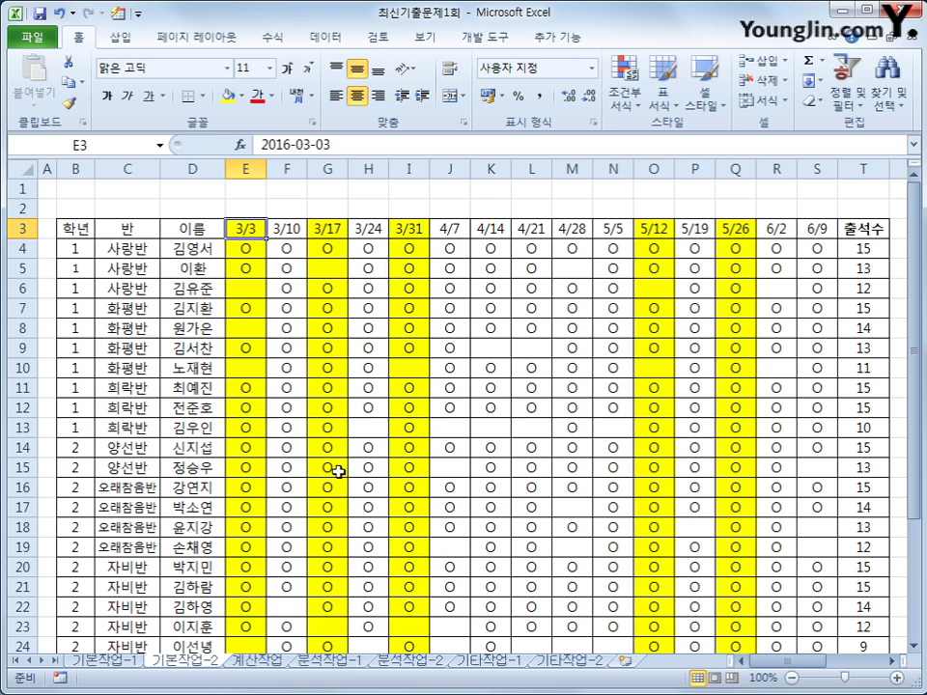
Step: Select the 출석수 totals T4:T31 and check 숨김 on the Format Cells 보호 tab
click(856, 251)
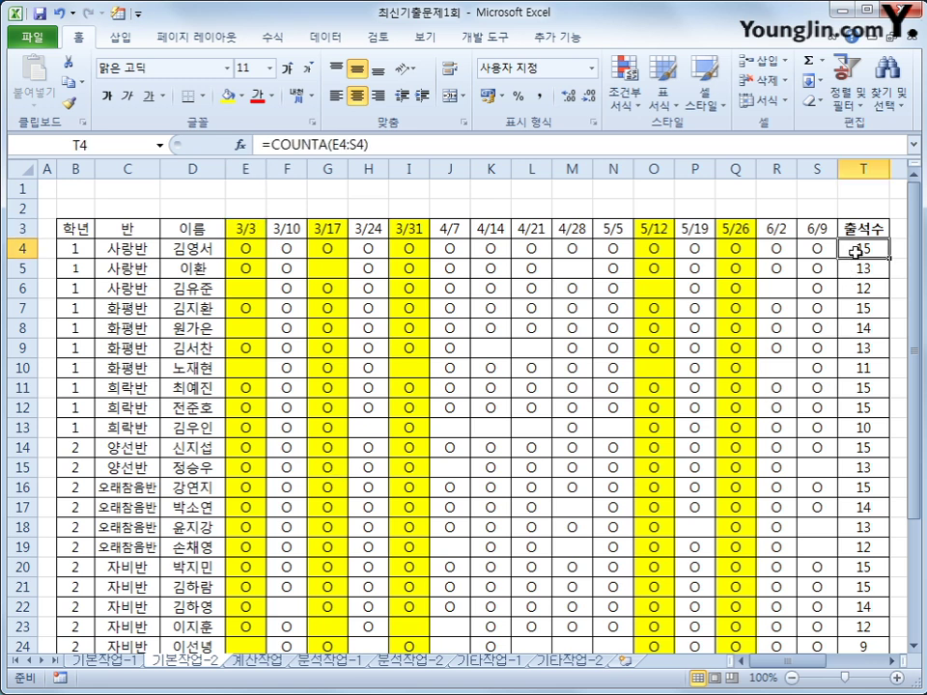
drag(856, 251, 863, 606)
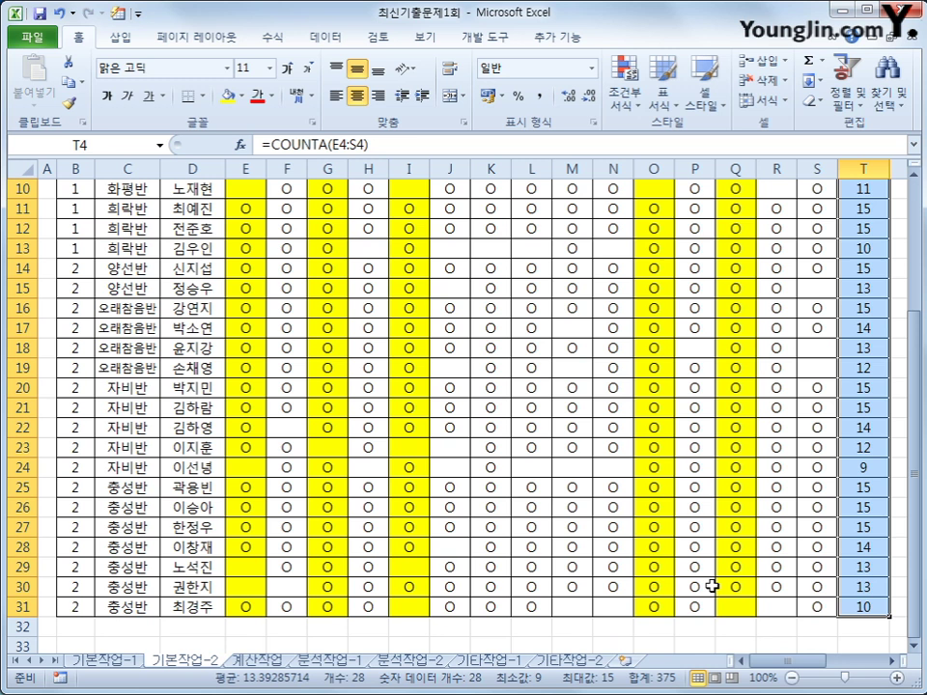
scroll(711, 586, up, 3)
scroll(712, 586, down, 4)
scroll(712, 586, up, 3)
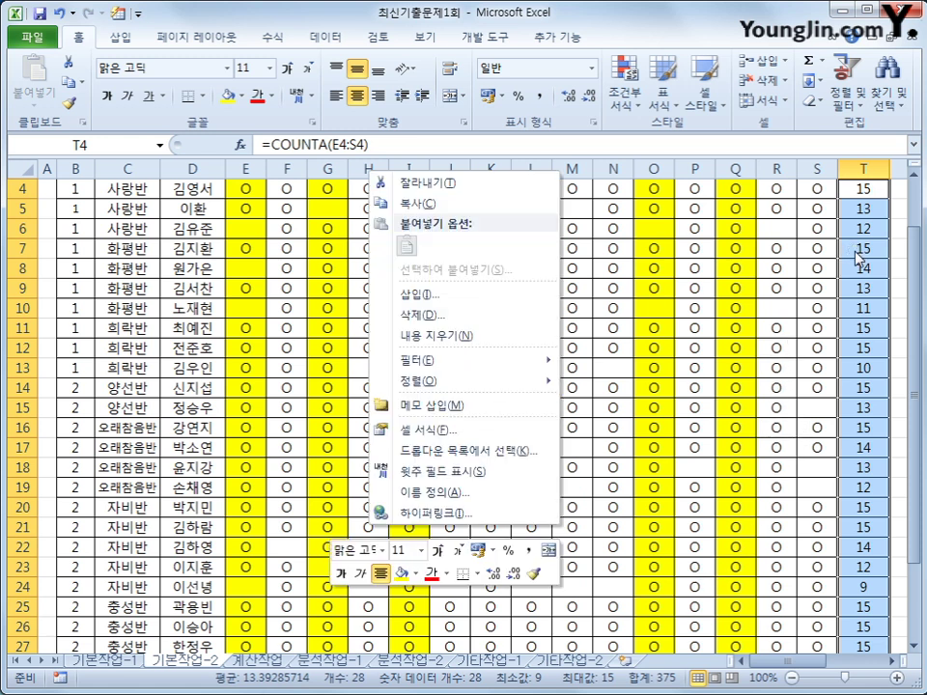
key(shift+F10)
click(523, 441)
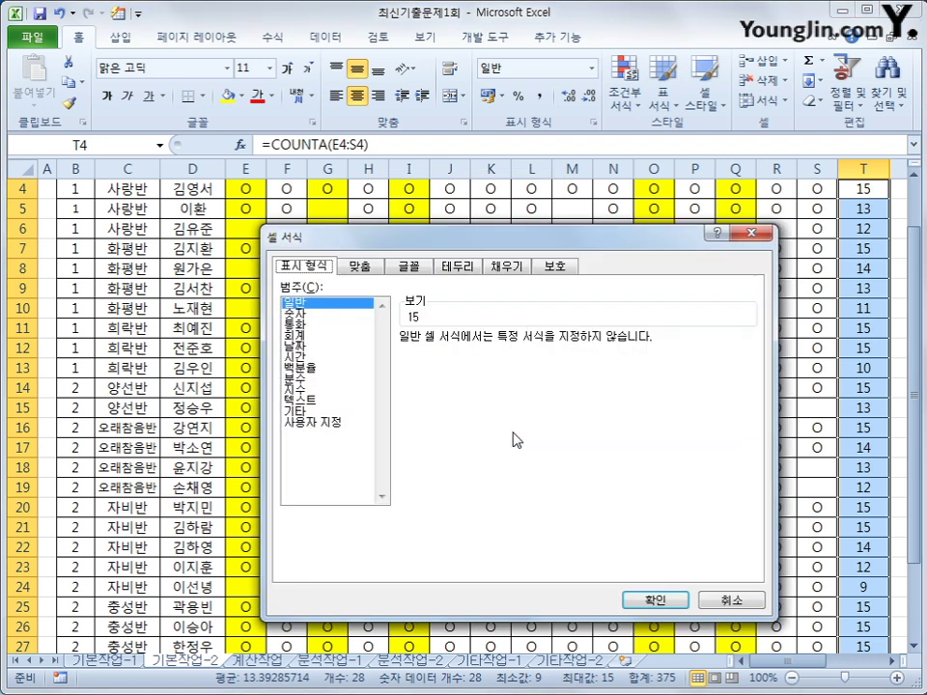
click(555, 267)
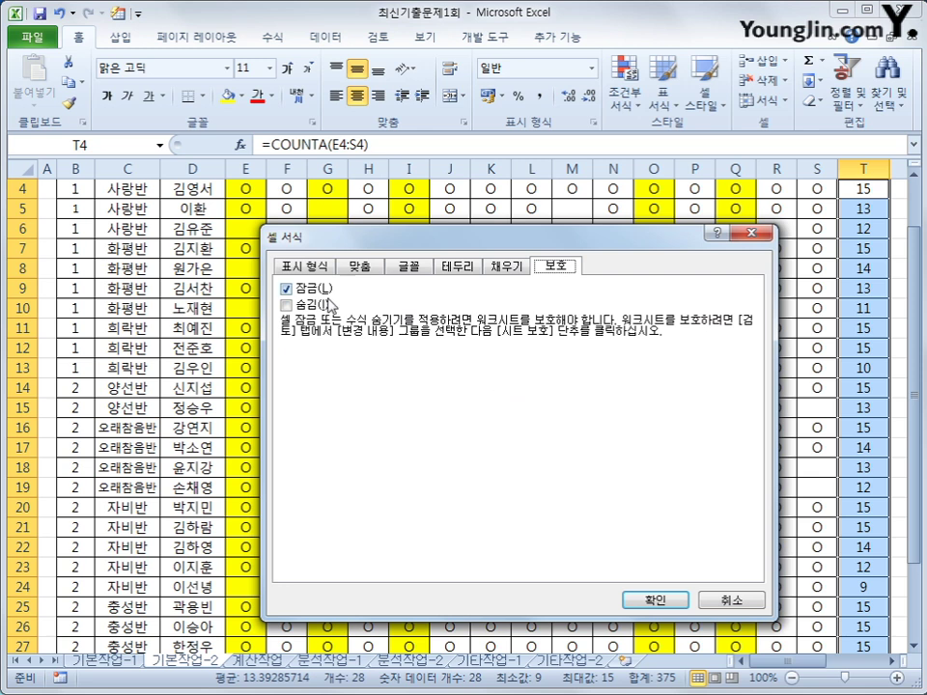
click(294, 305)
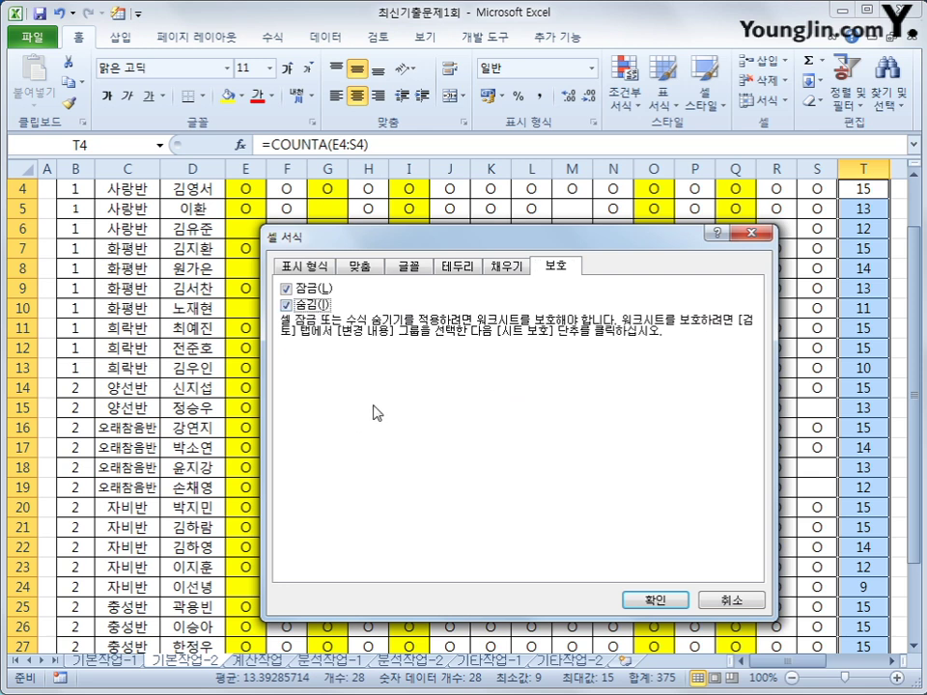
click(666, 599)
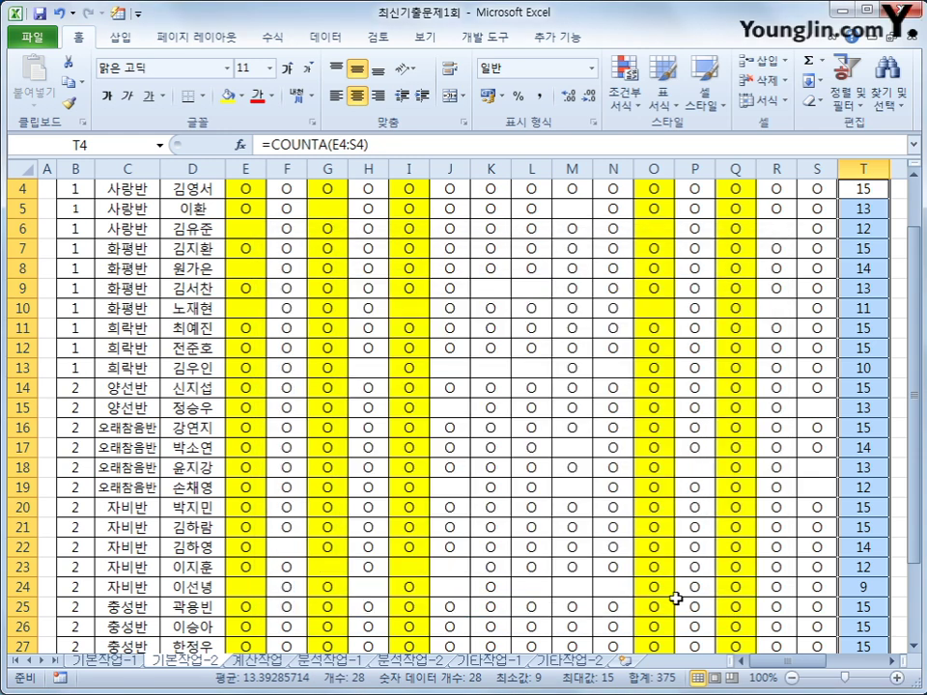
Step: Reselect the T4:T31 totals and bring up the 검토 ribbon tab
scroll(802, 488, up, 1)
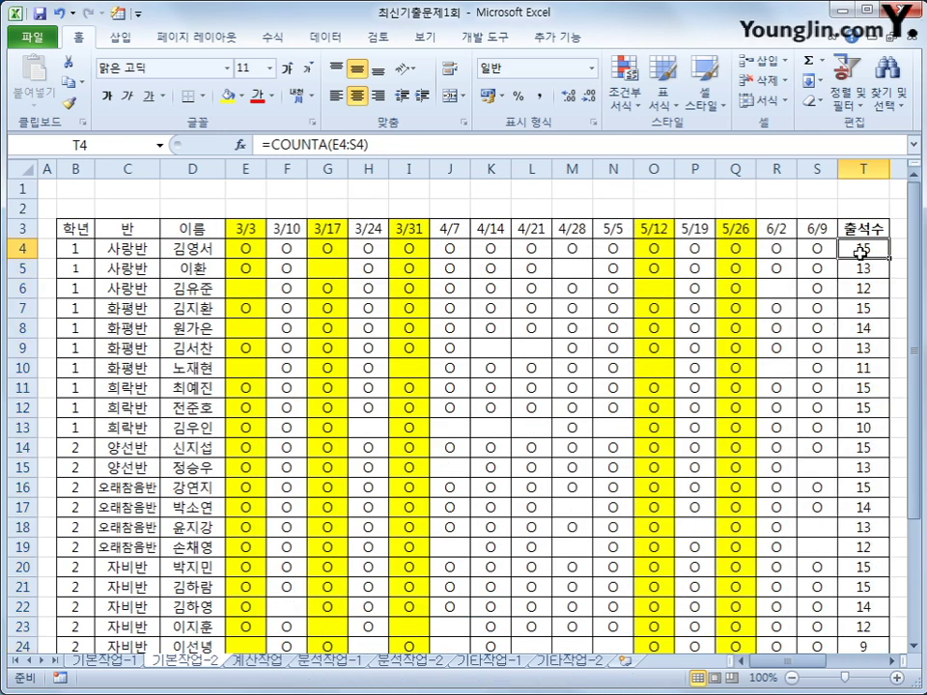
drag(855, 248, 822, 611)
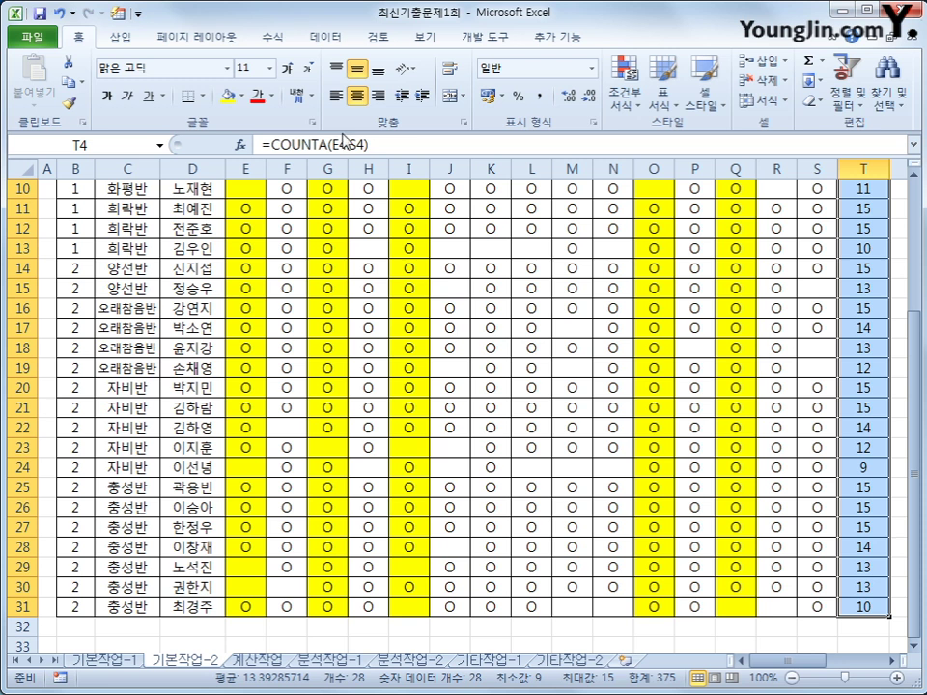
click(379, 37)
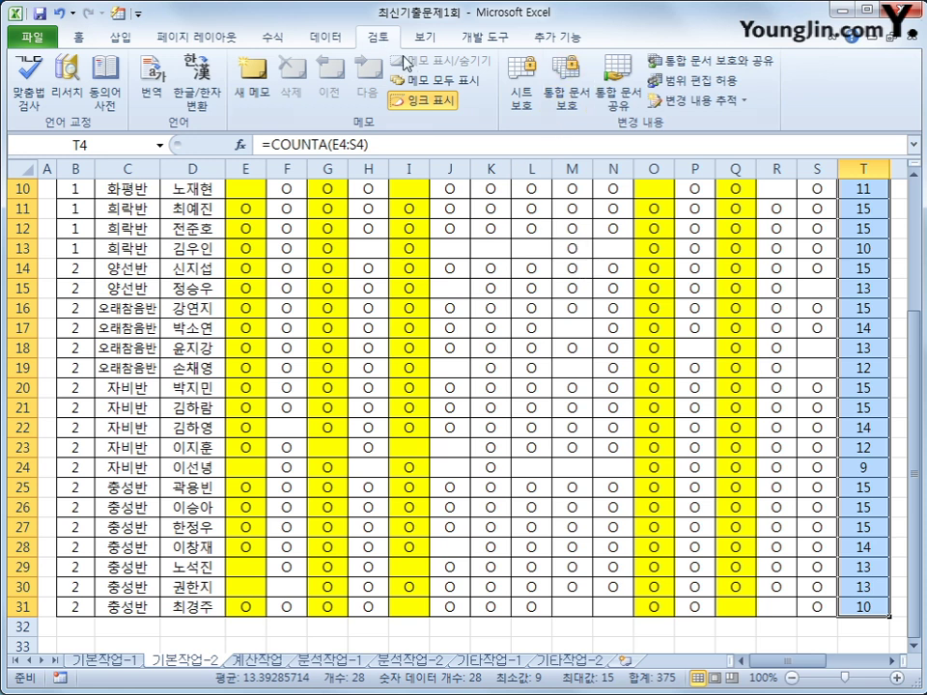
Step: Protect the 기본작업-2 sheet with the default 시트 보호 options
click(521, 96)
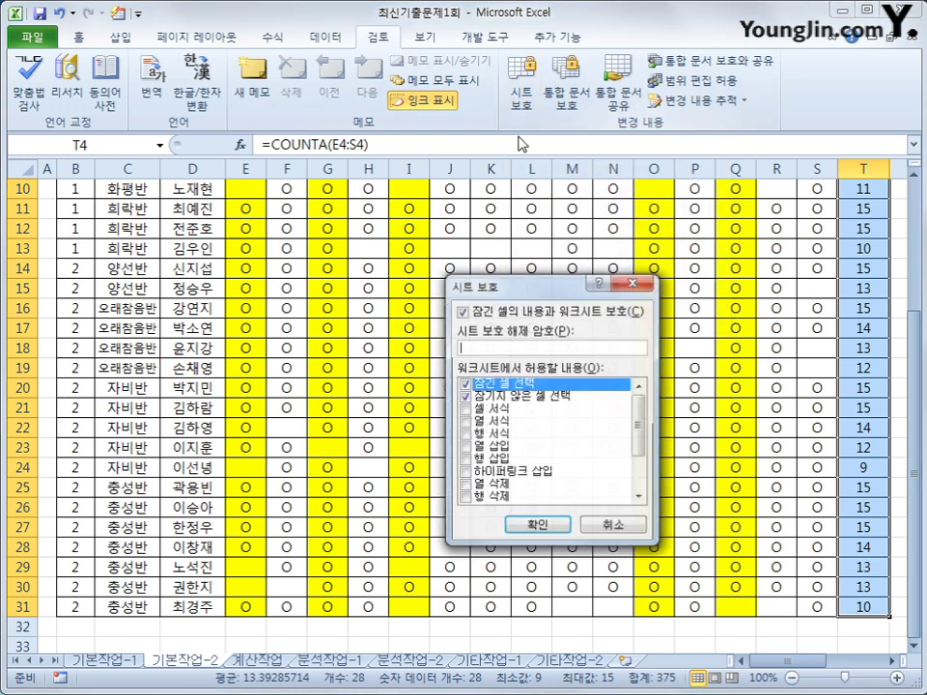
drag(511, 294, 495, 191)
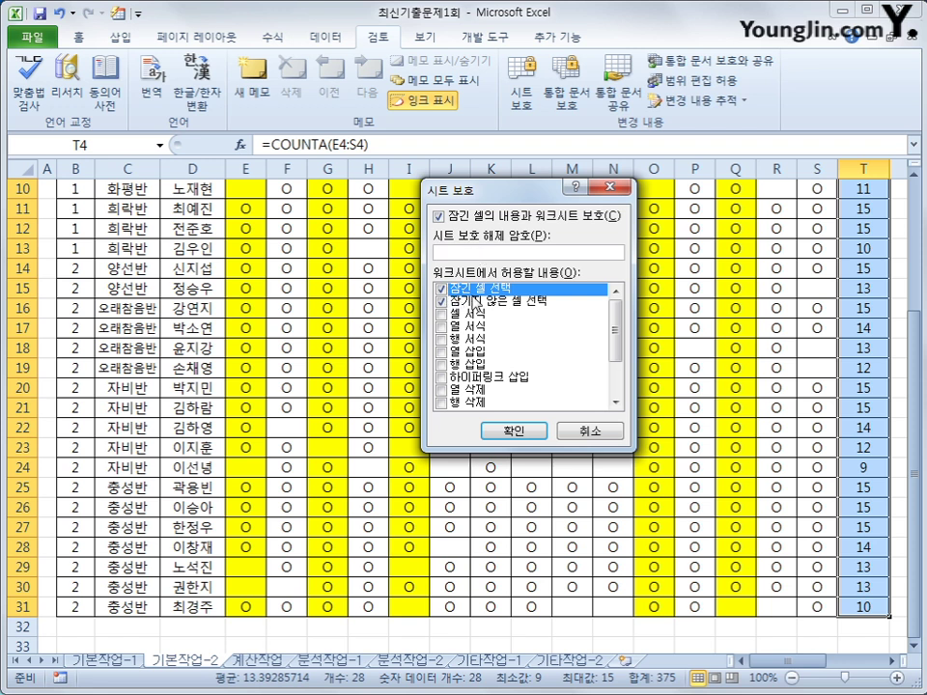
click(509, 429)
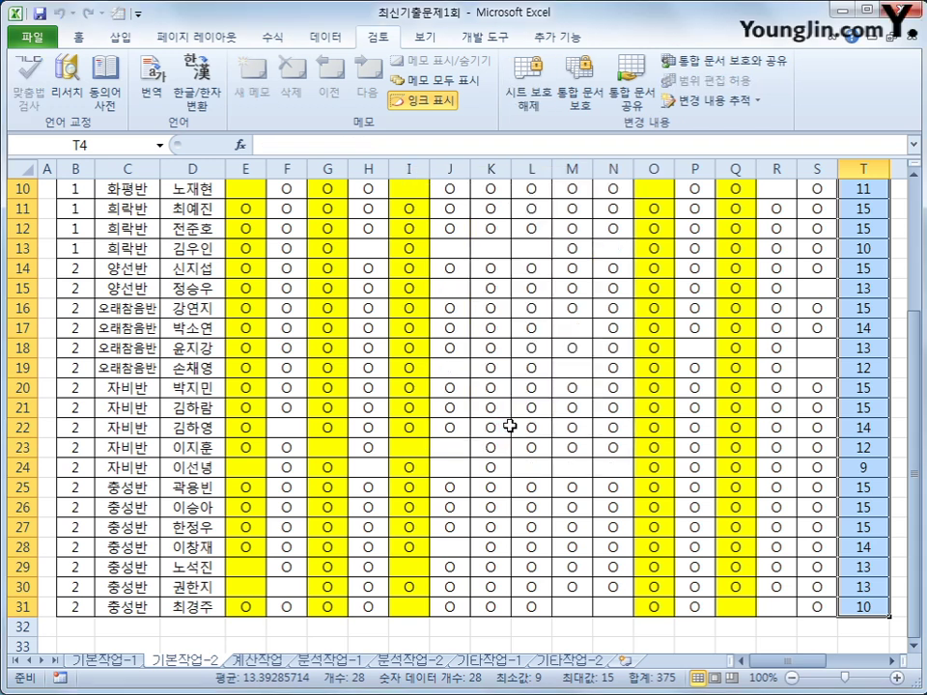
Step: Check several column T totals to confirm their formulas are now hidden
scroll(643, 368, up, 3)
click(871, 278)
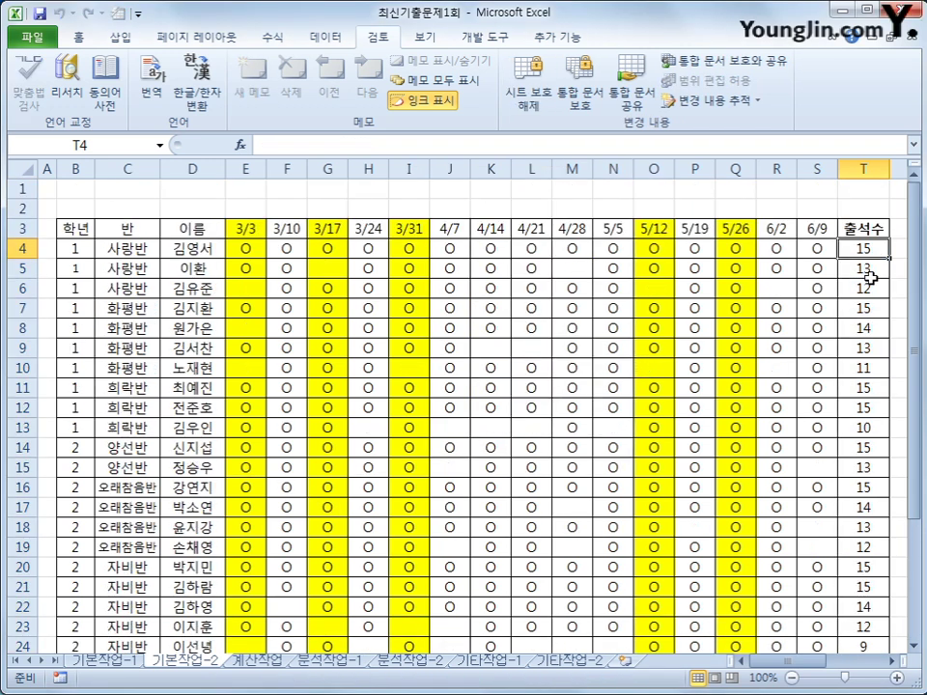
click(864, 269)
click(864, 328)
click(865, 387)
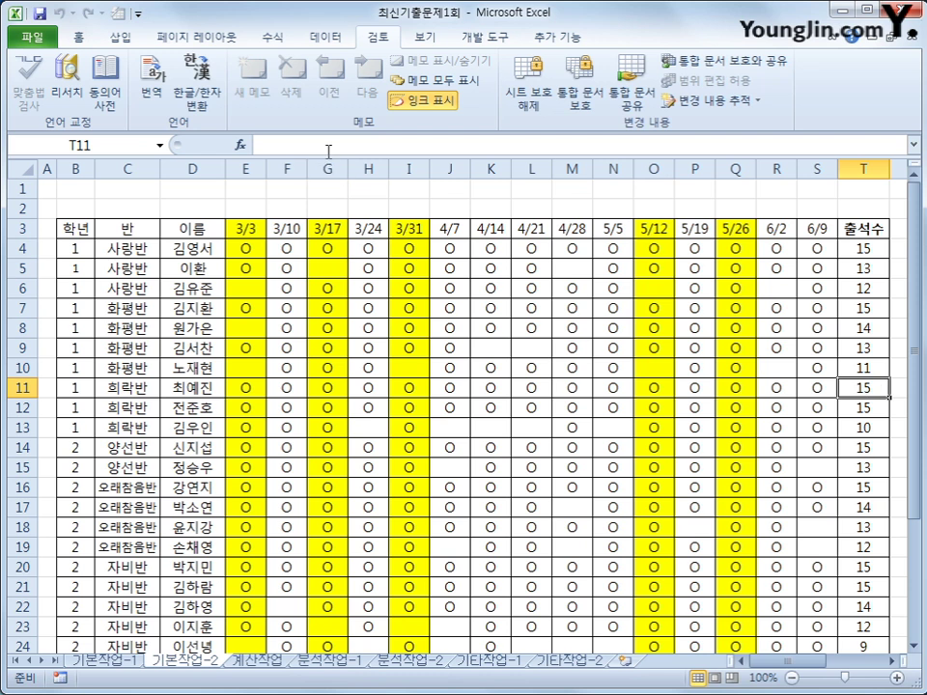
click(864, 253)
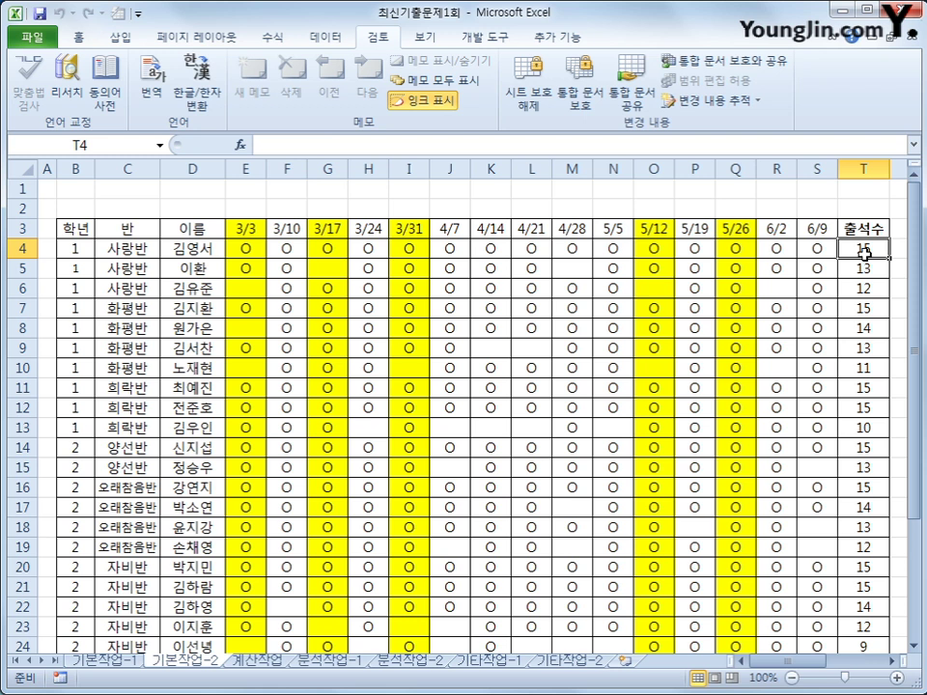
Step: Protect the workbook with 창 checked and 구조 unchecked
click(582, 97)
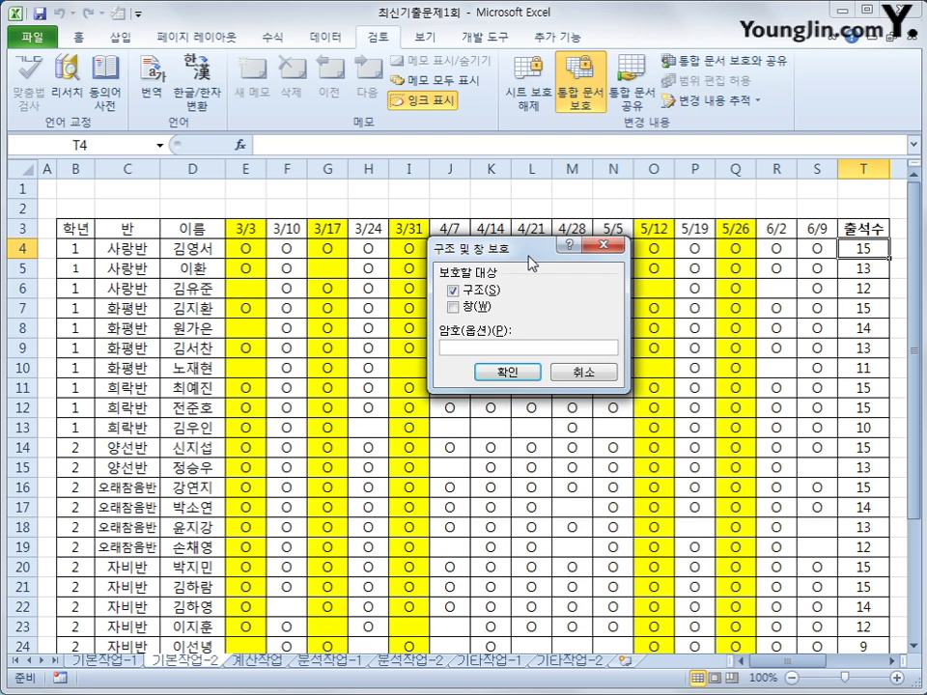
click(479, 290)
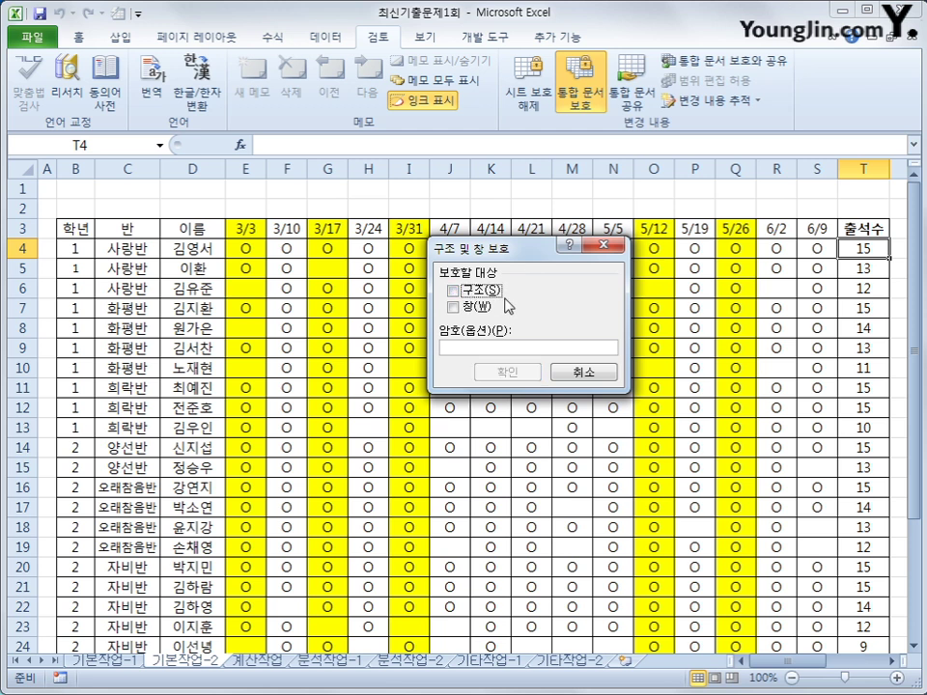
click(452, 308)
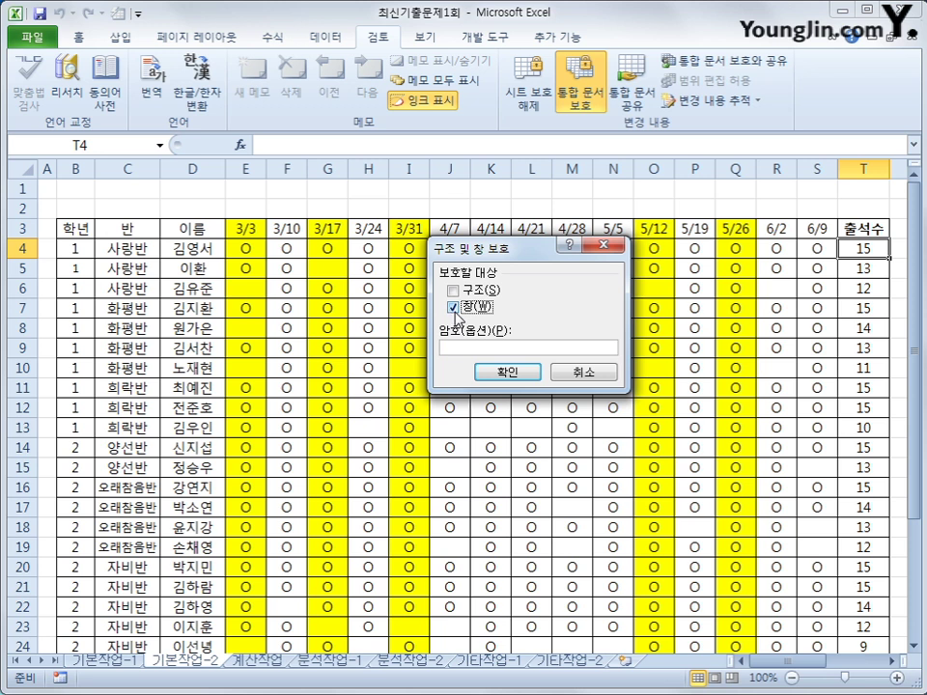
click(498, 372)
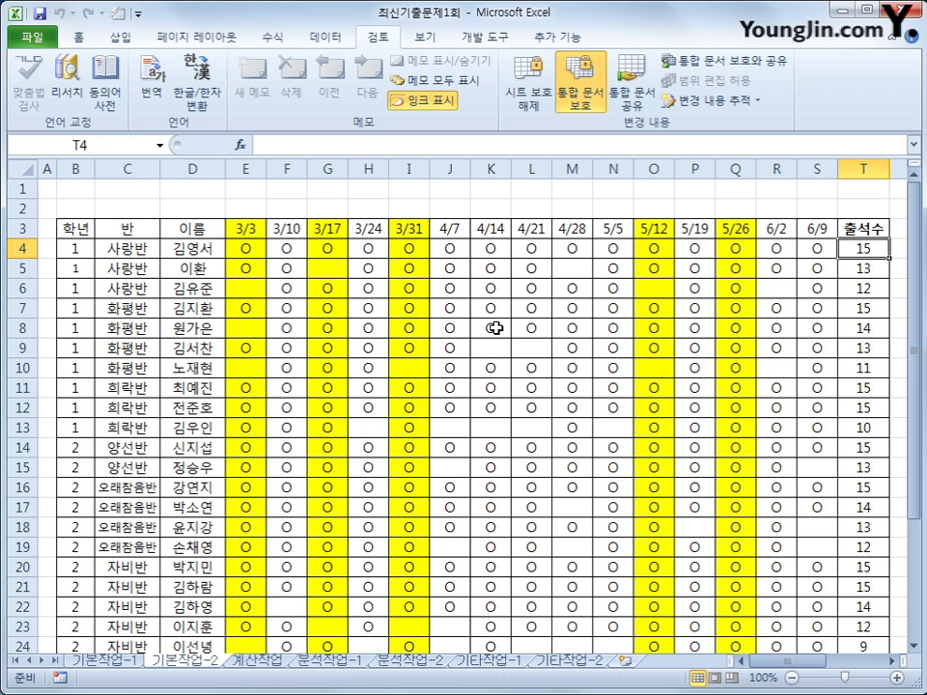
click(272, 663)
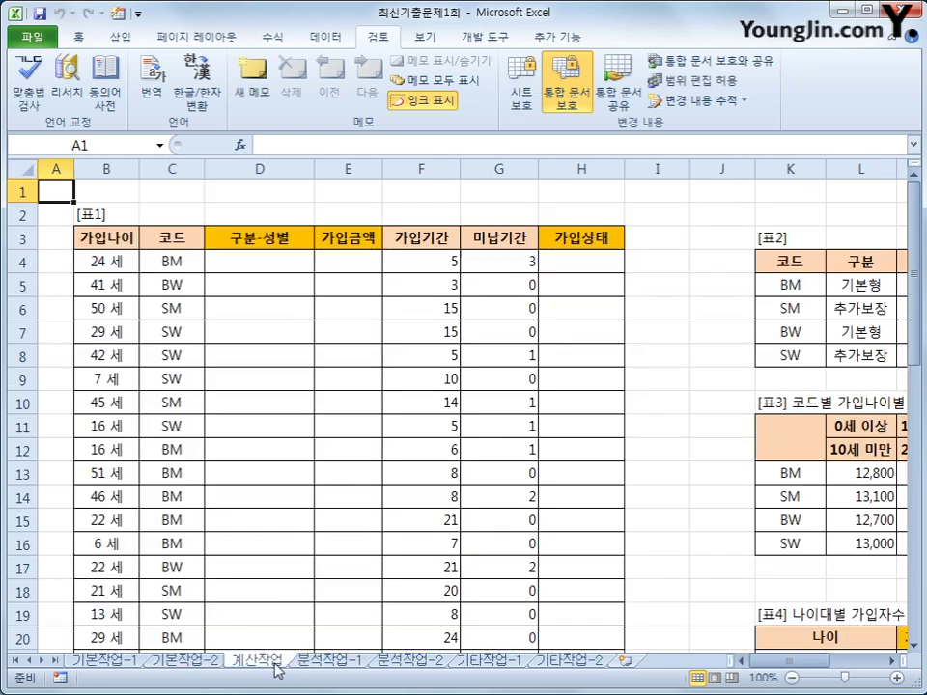
click(276, 271)
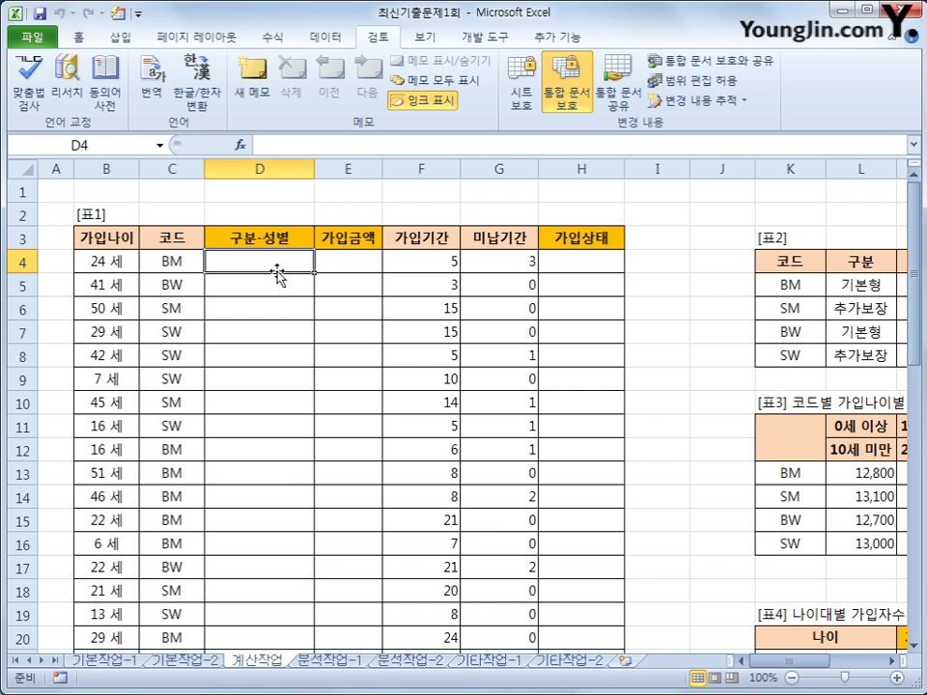
click(890, 663)
click(890, 663)
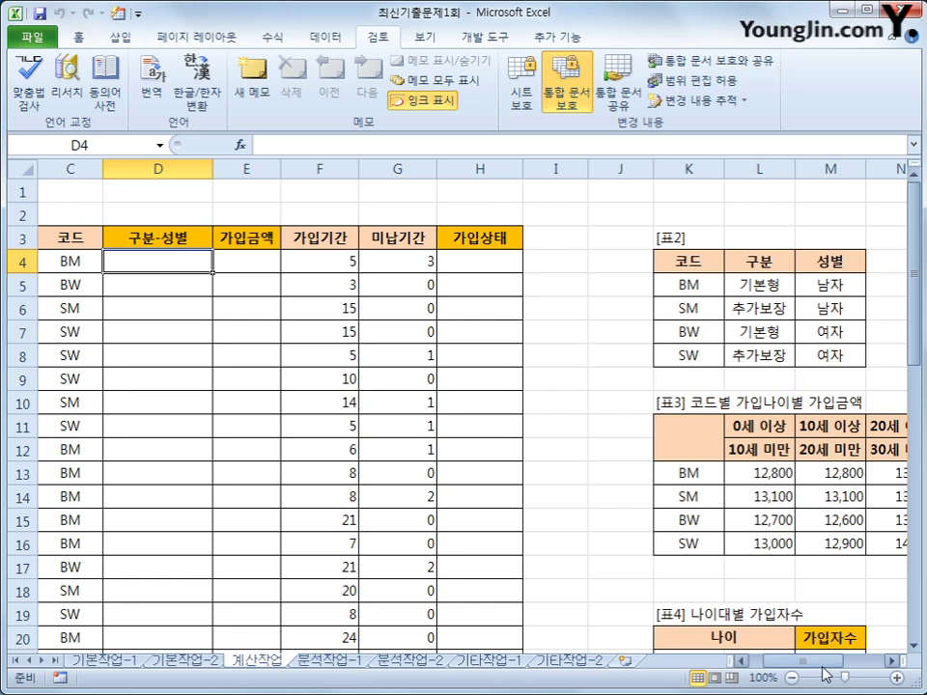
drag(757, 260, 766, 355)
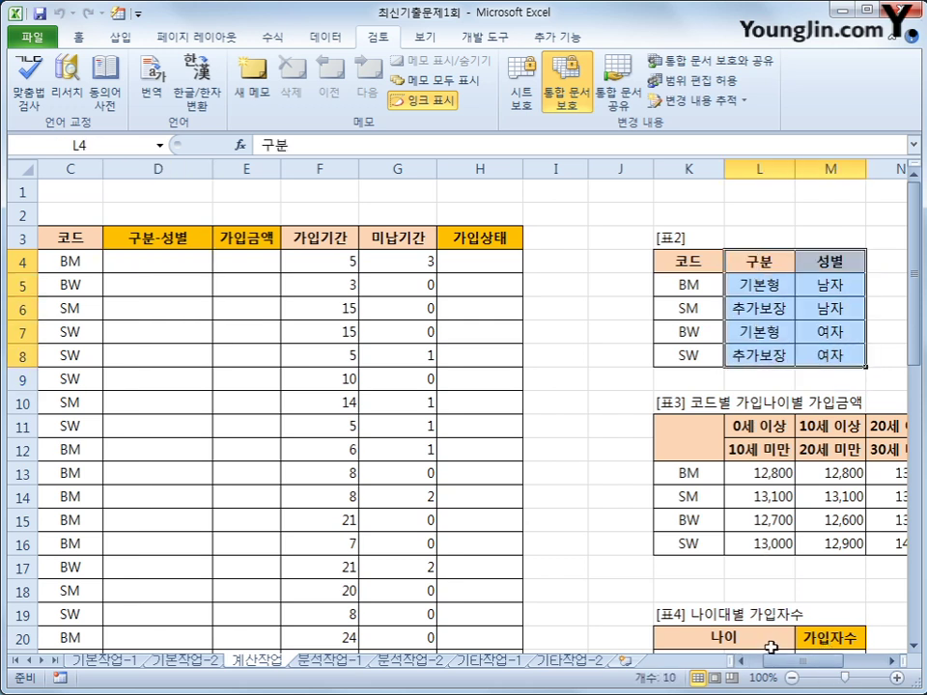
drag(790, 666, 772, 666)
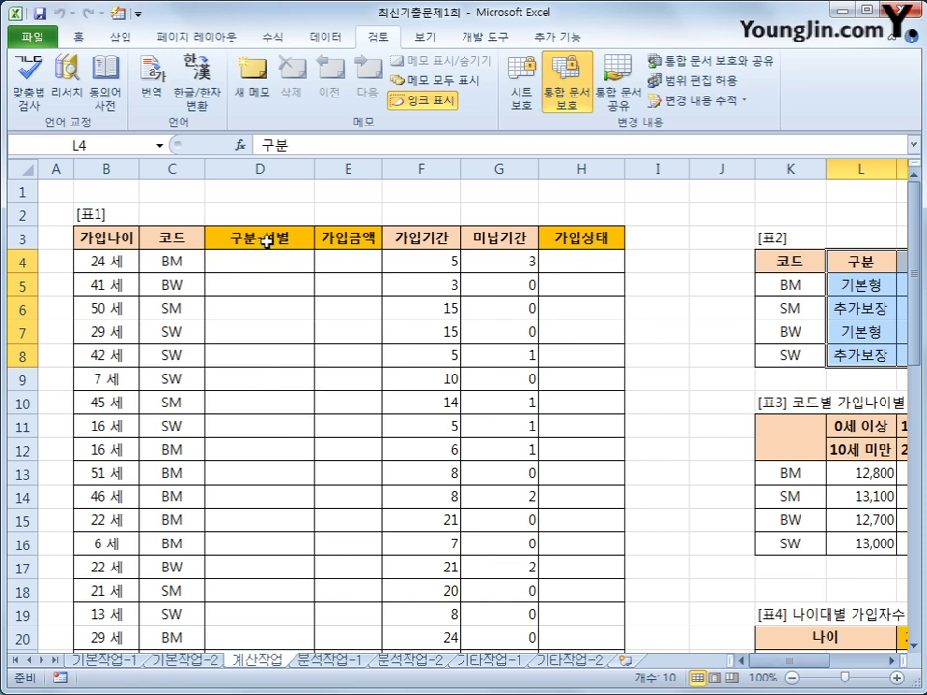
click(266, 257)
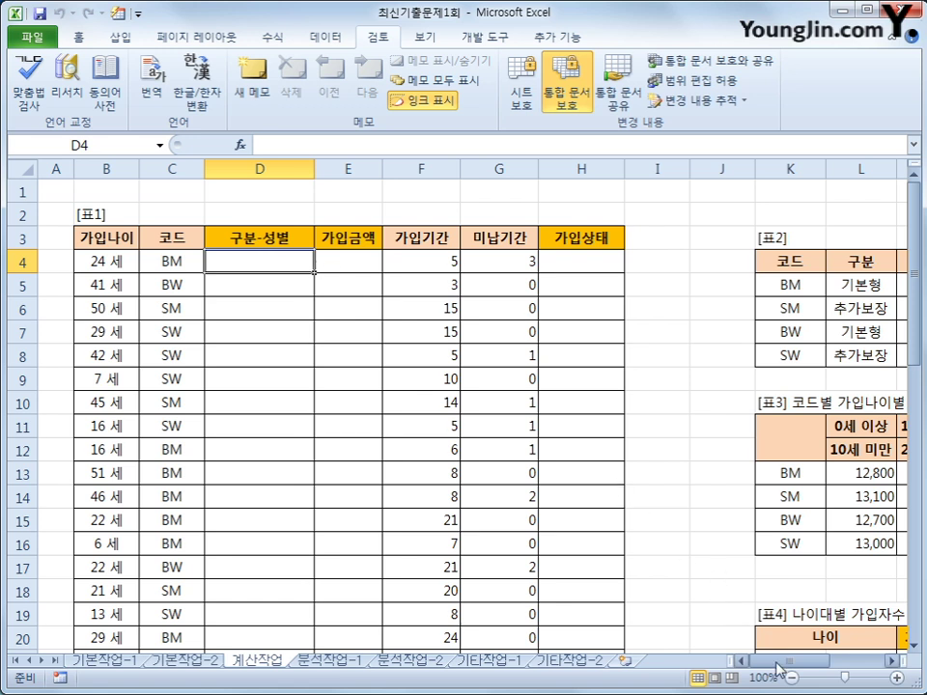
drag(763, 661, 790, 676)
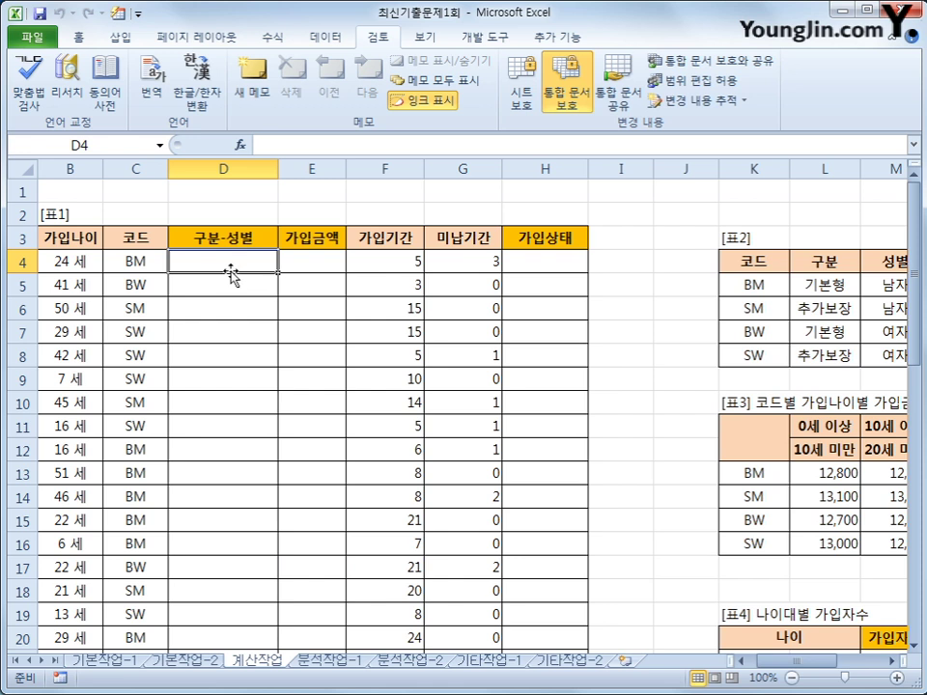
Step: Enter =VLOOKUP(C4,$K$5:$M$8,2,0) in D4 so it returns 기본형
text(=vl)
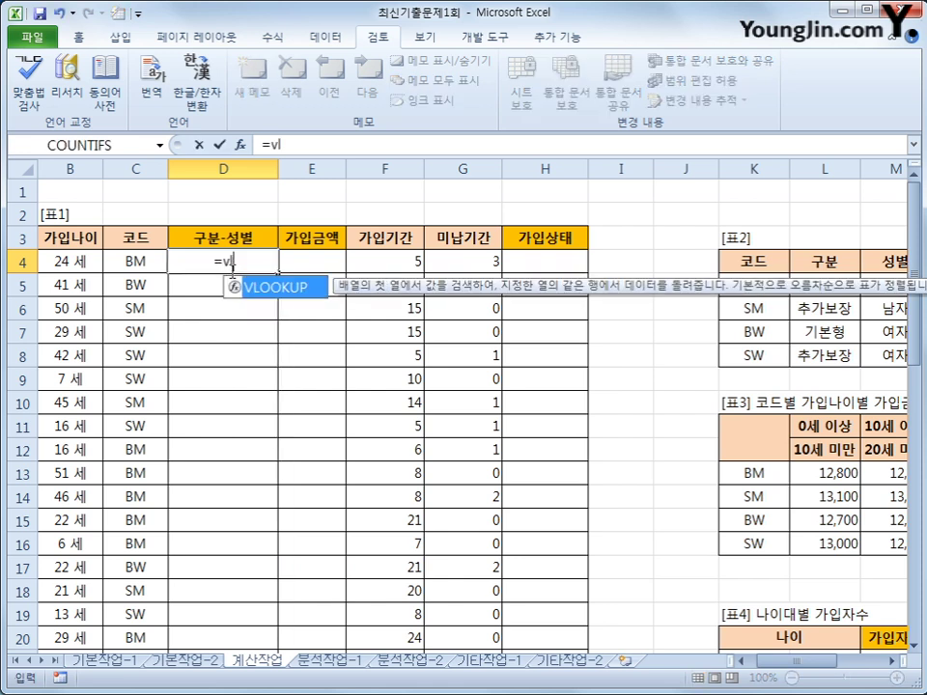
key(Tab)
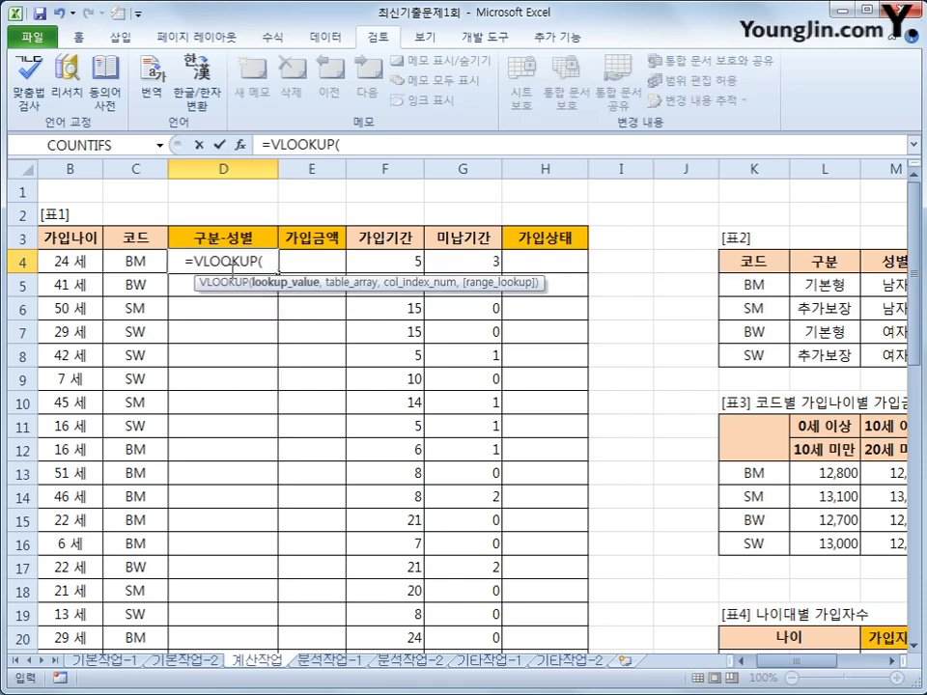
click(131, 265)
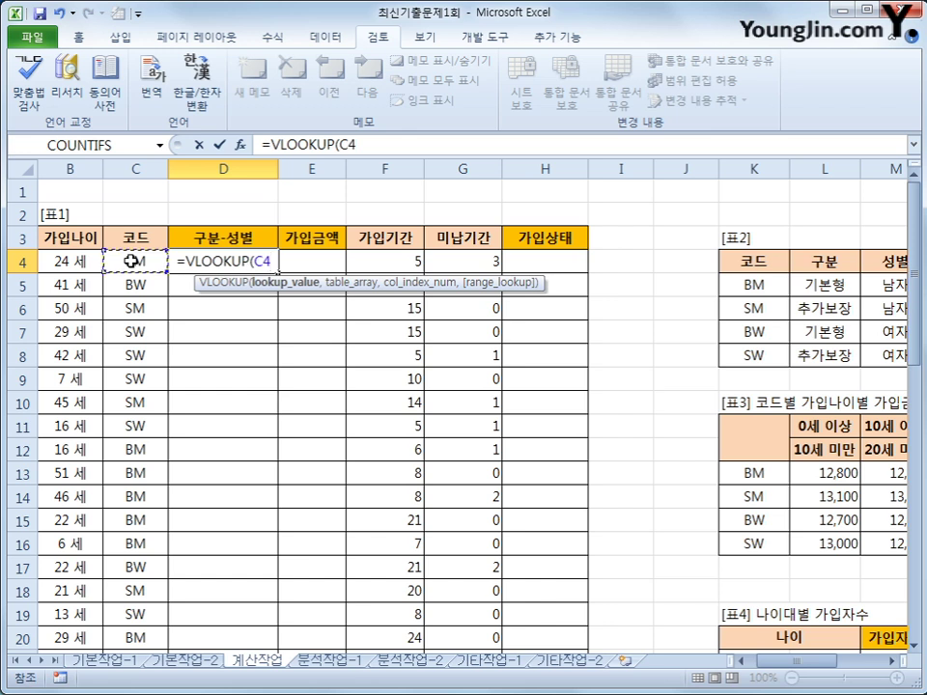
text(,)
drag(763, 282, 884, 347)
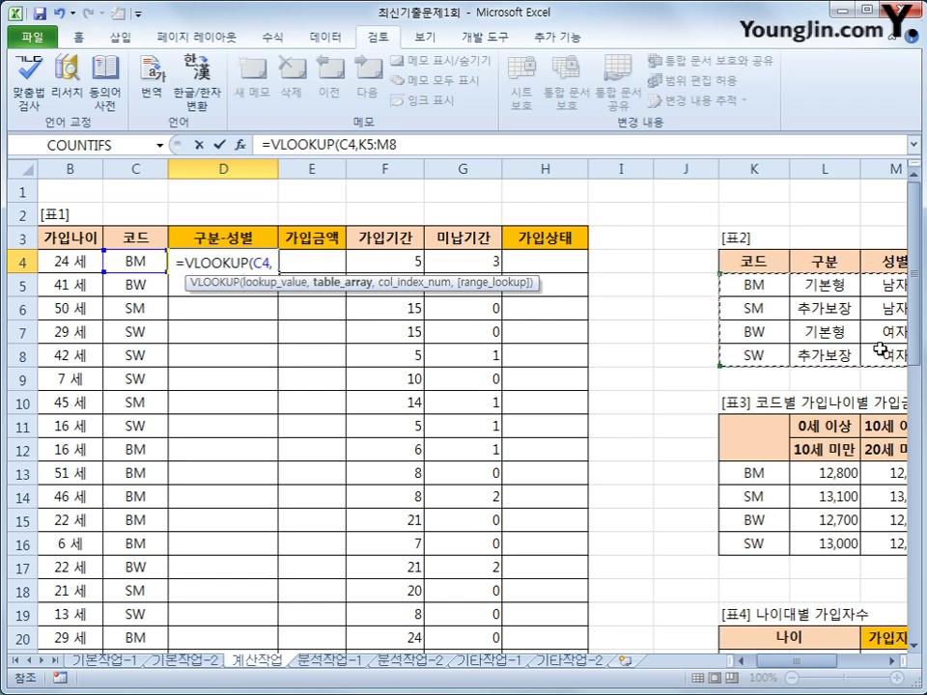
key(F4)
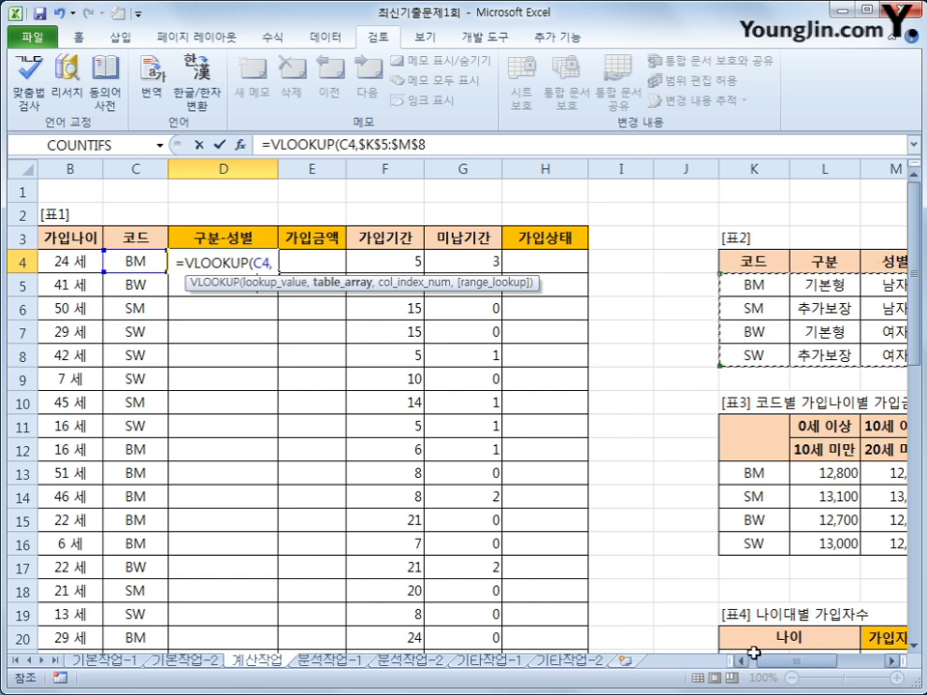
click(415, 145)
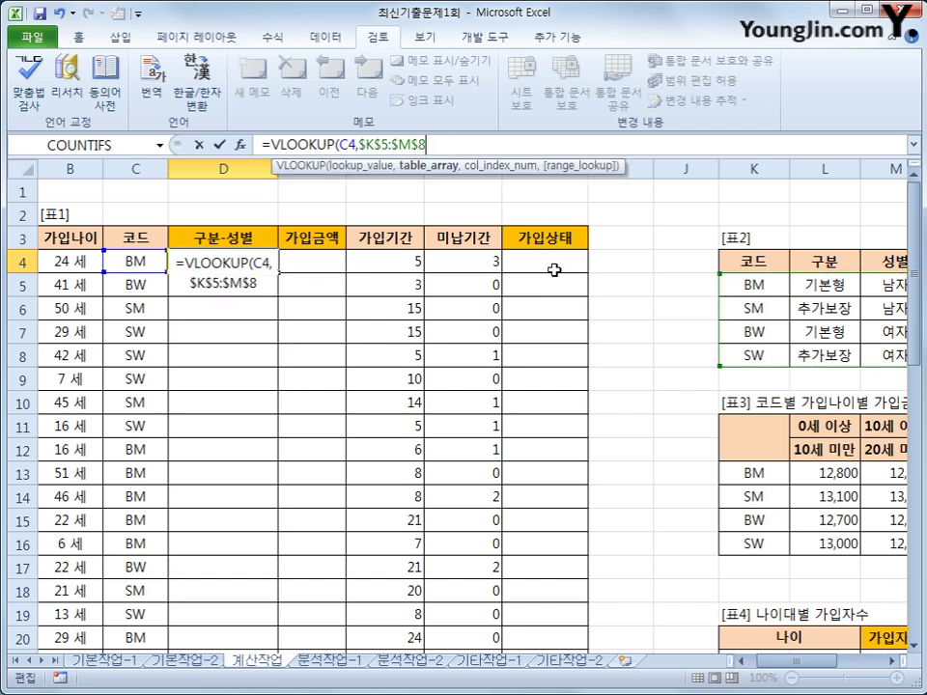
text(,)
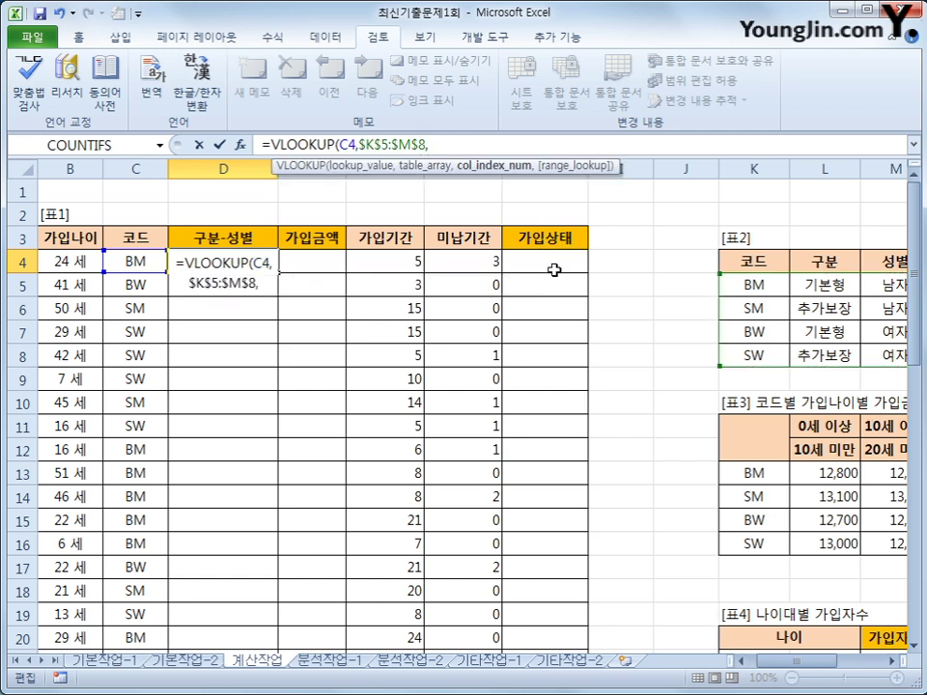
text(2)
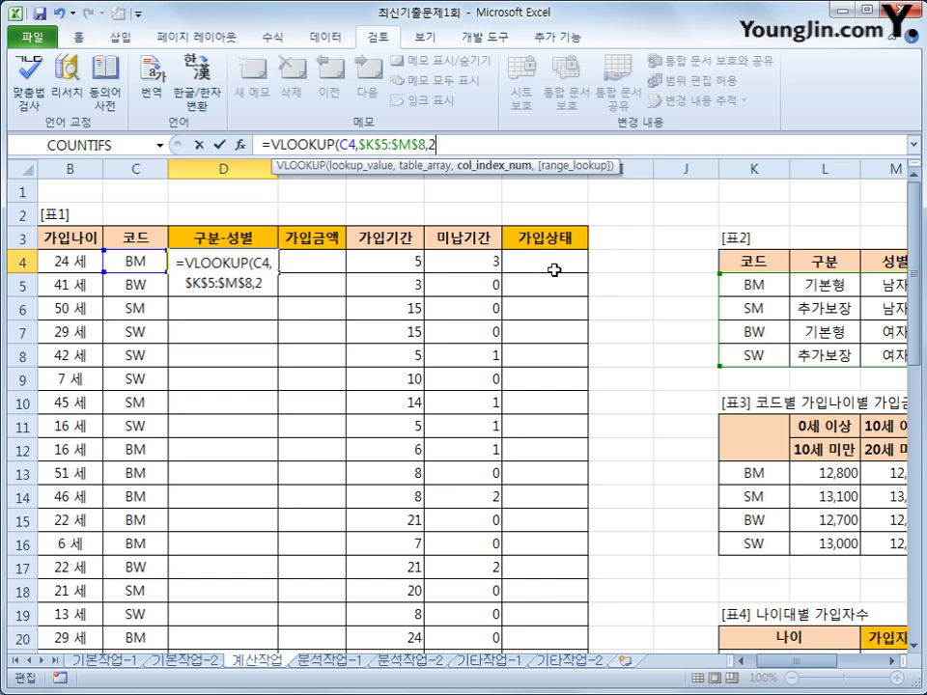
text(,)
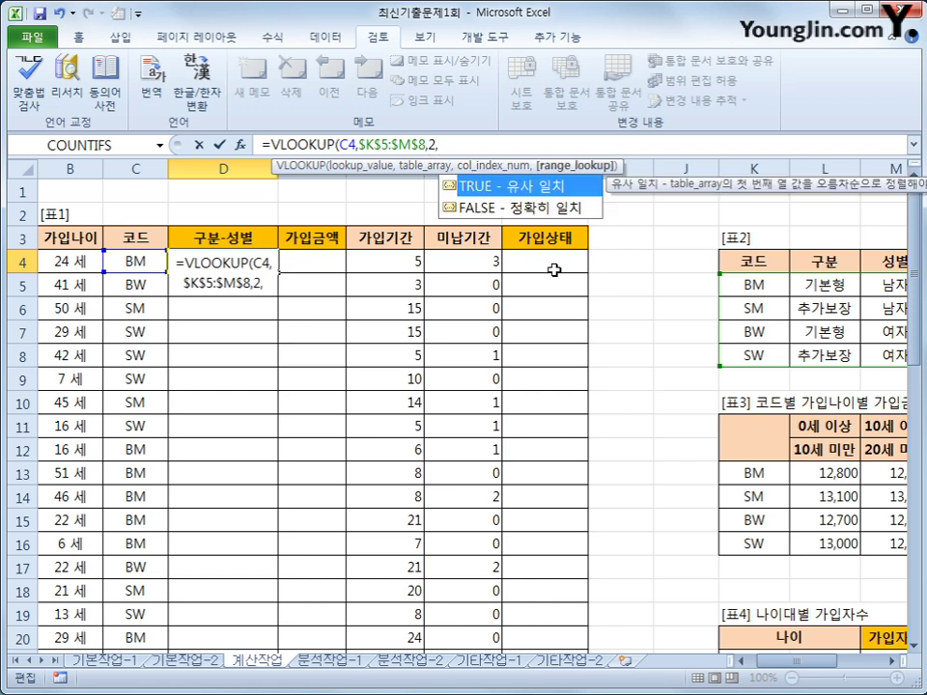
text(0))
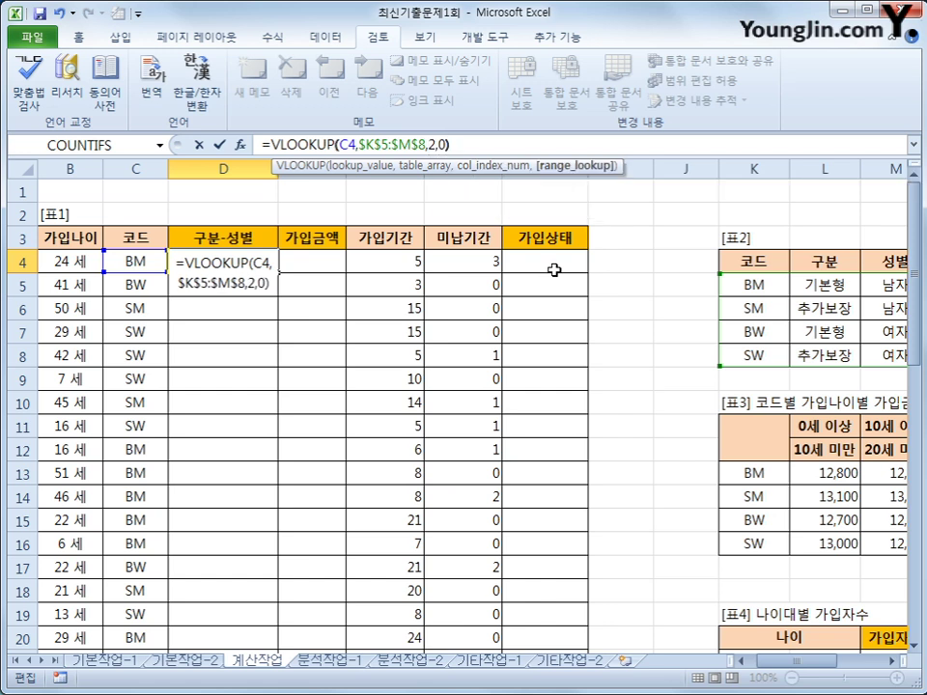
key(Return)
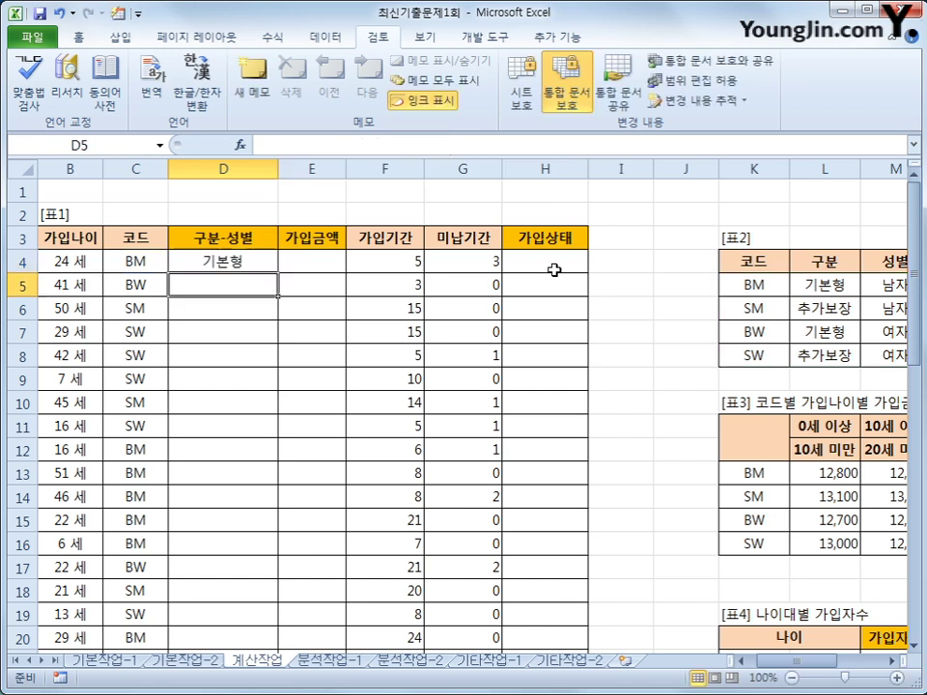
click(238, 261)
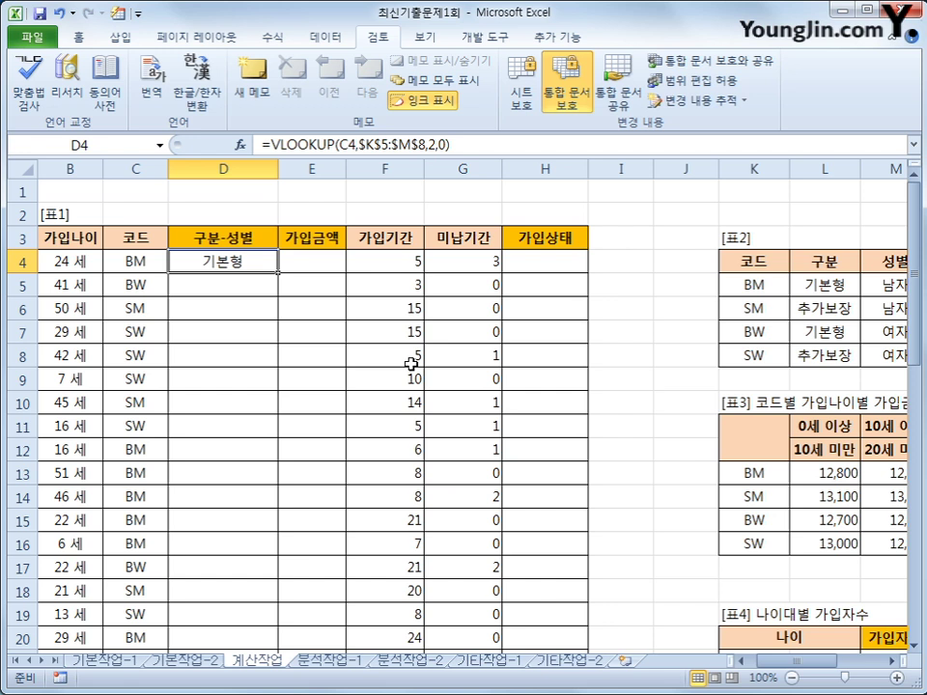
Step: Try appending &"-"& to D4's formula, then restore the original lookup
click(478, 148)
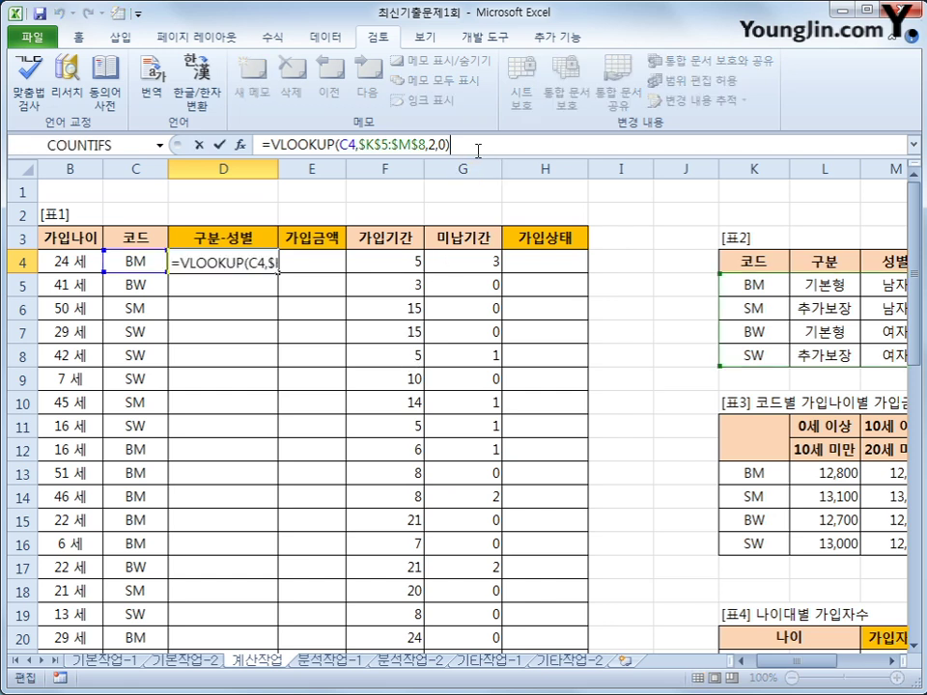
text(&"-")
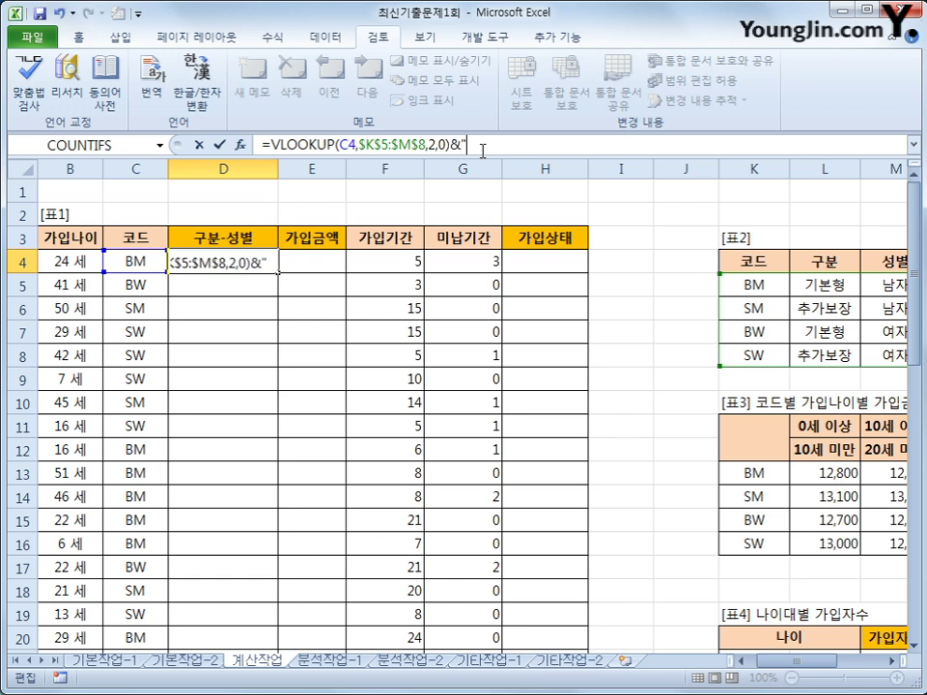
text(&)
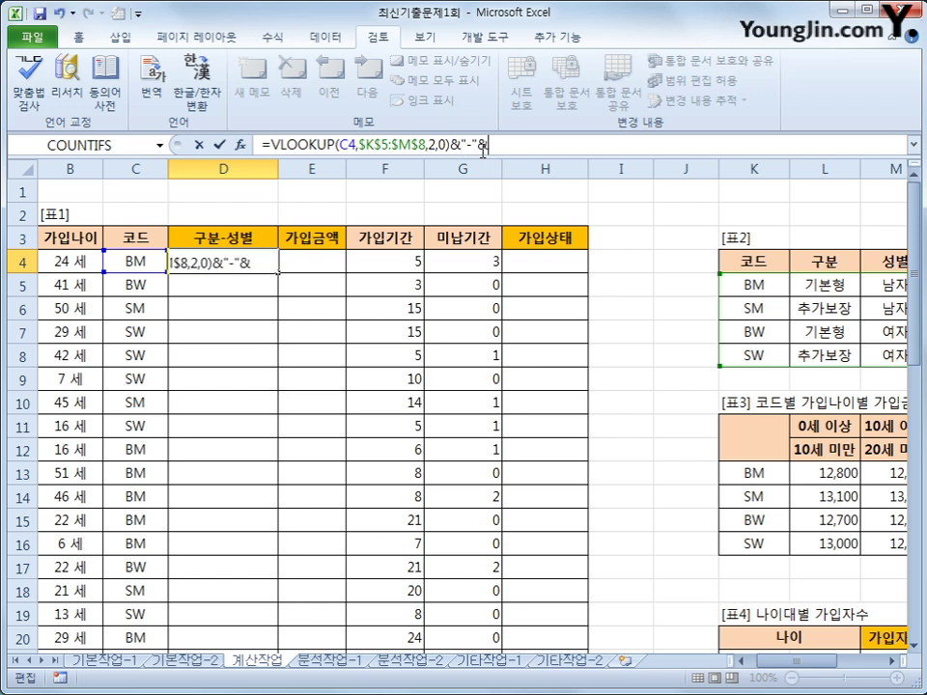
key(BackSpace)
key(BackSpace)
key(BackSpace)
key(BackSpace)
key(BackSpace)
key(Return)
key(Up)
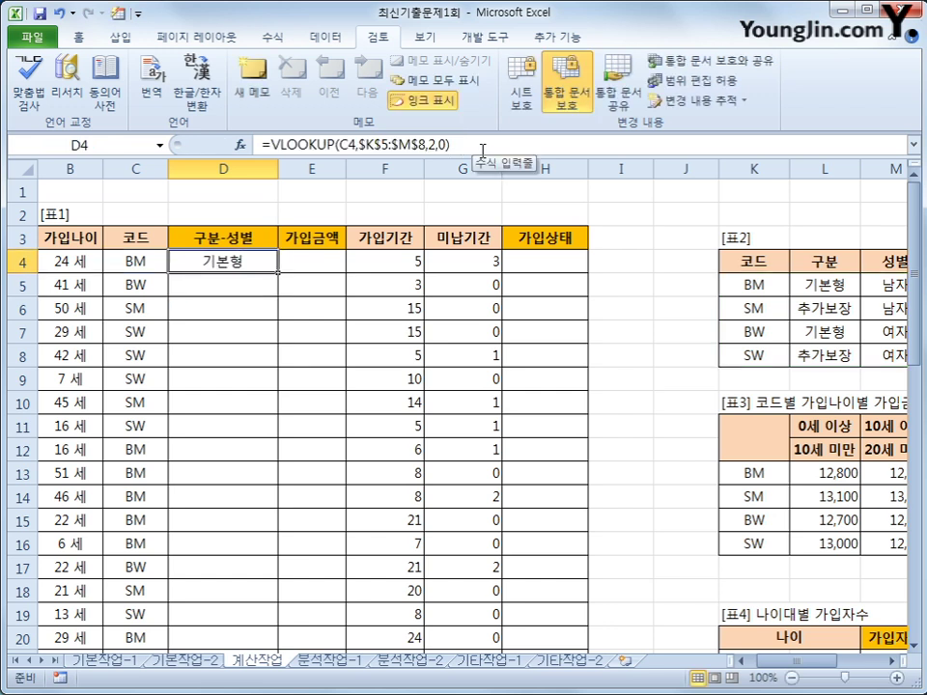
Step: Wrap D4's lookup in CONCATENATE and append ,"-", followed by a second VLOOKUP
click(270, 145)
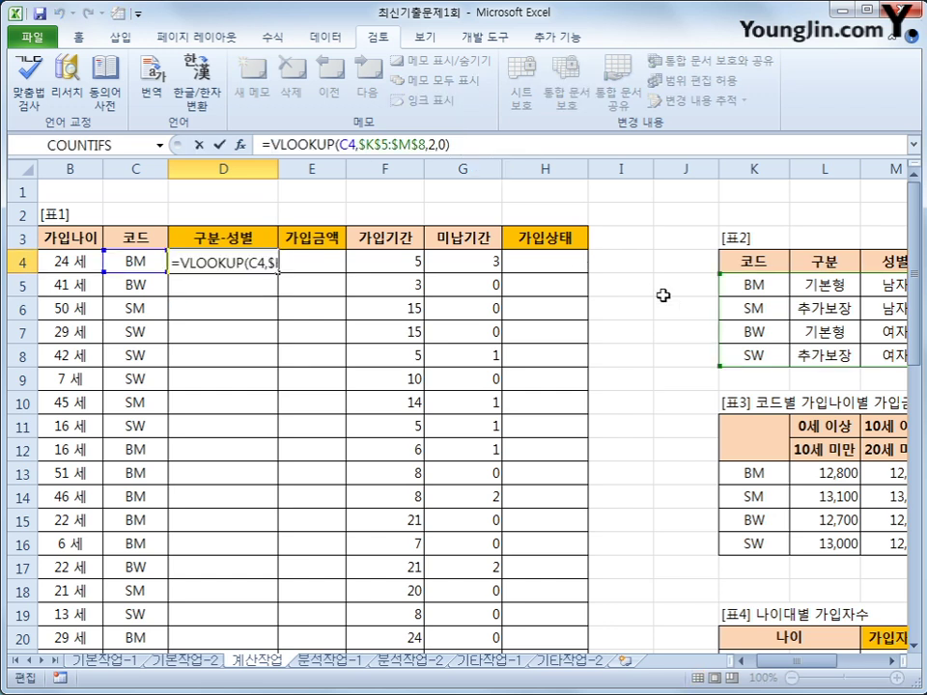
text(con)
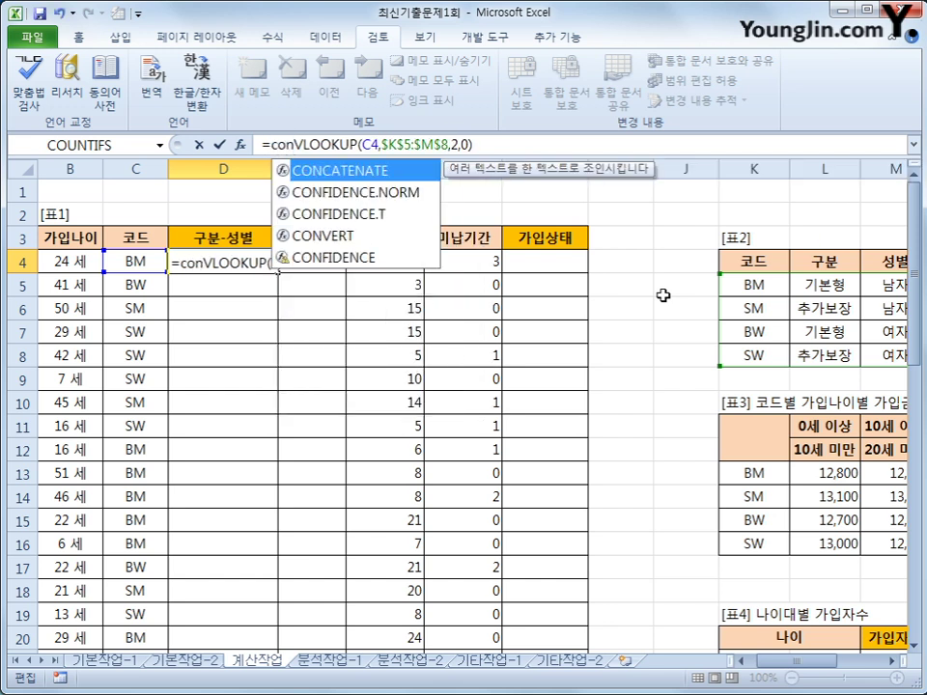
key(Tab)
key(End)
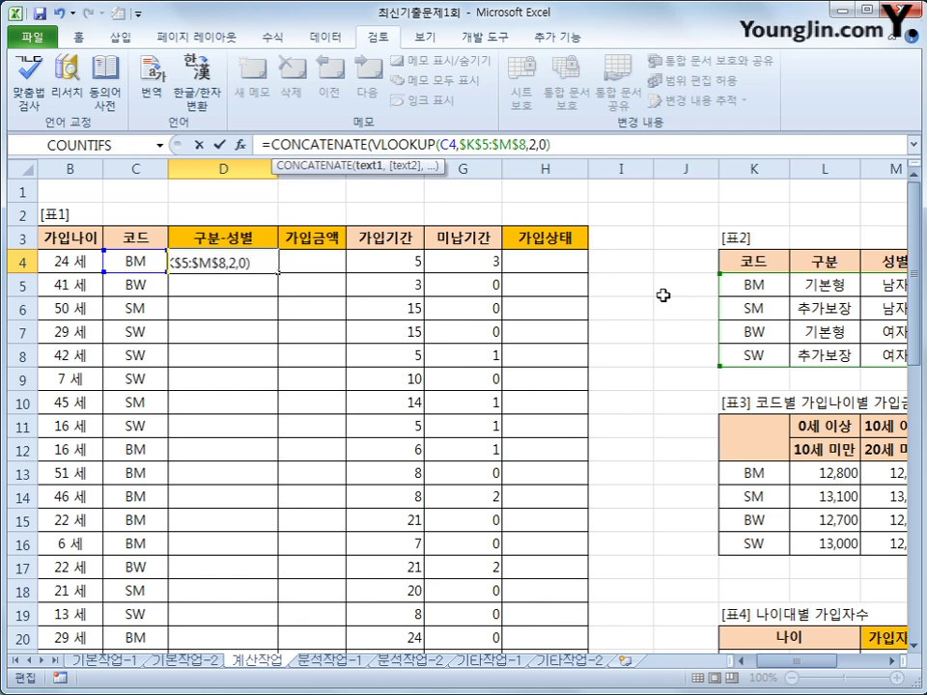
text(,)
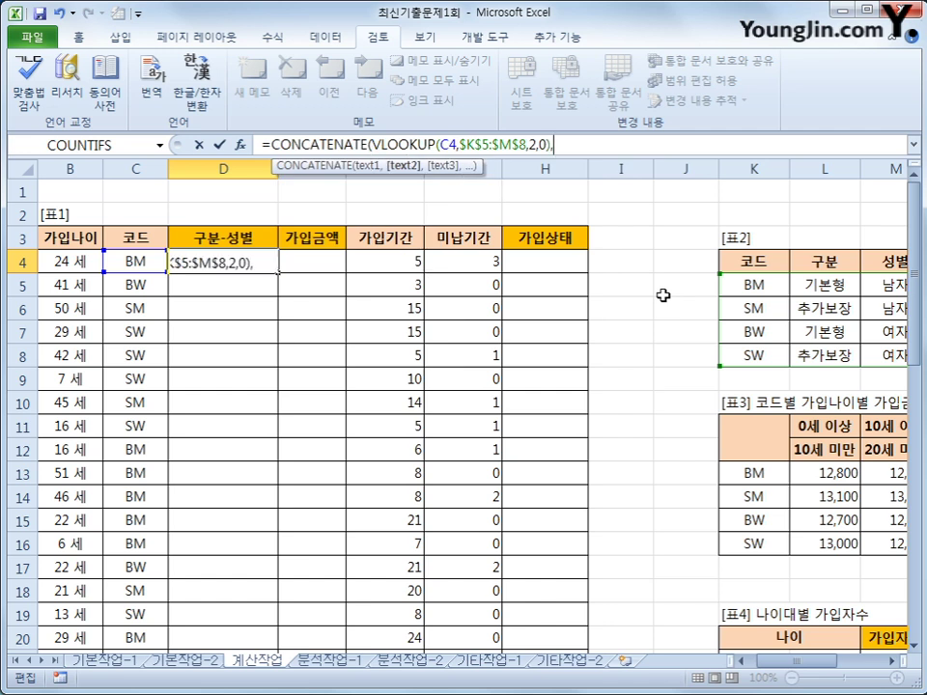
text("-",vl)
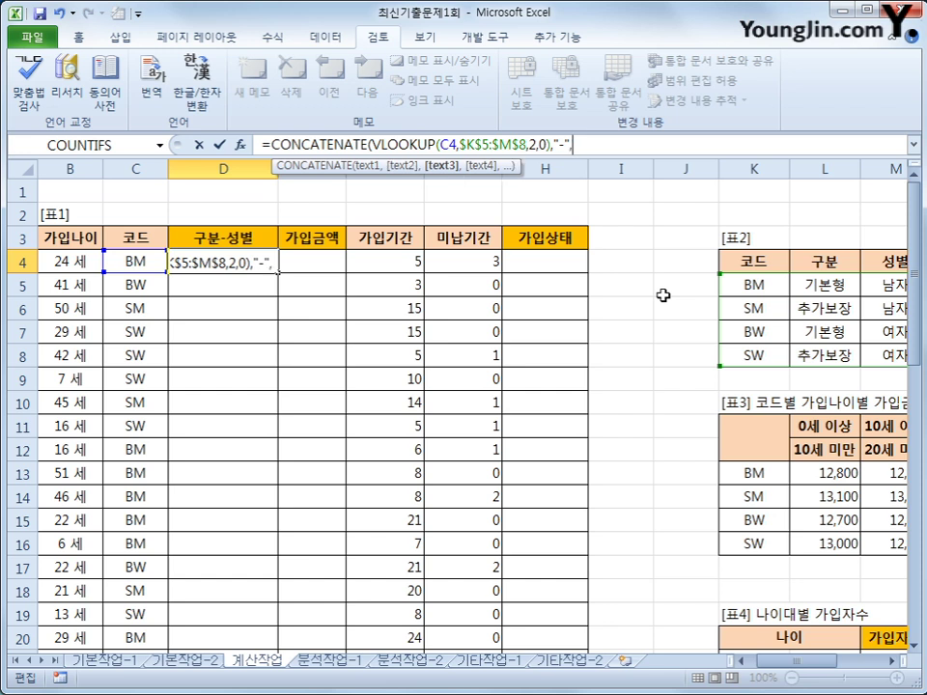
text(o)
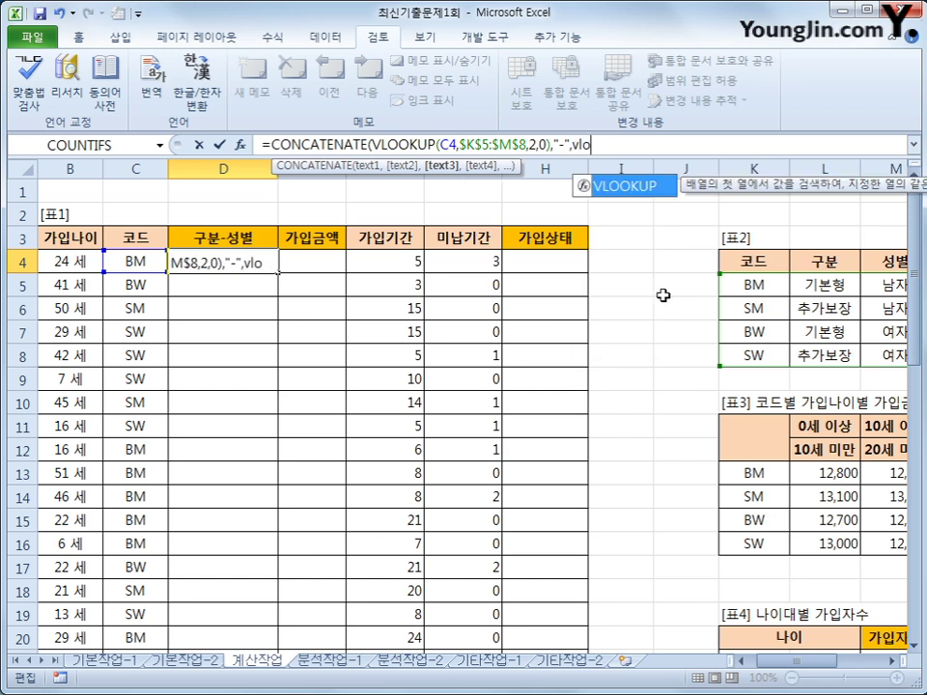
key(Tab)
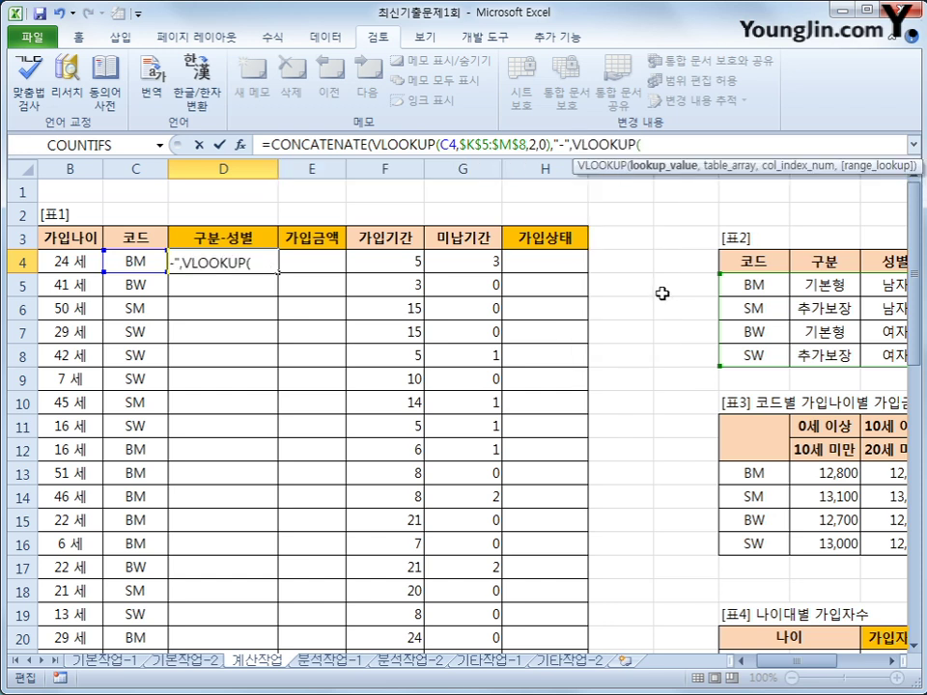
Step: Complete the second lookup as VLOOKUP(C4,$K$5:$M$8,3,0) so D4 shows 기본형-남자
click(154, 265)
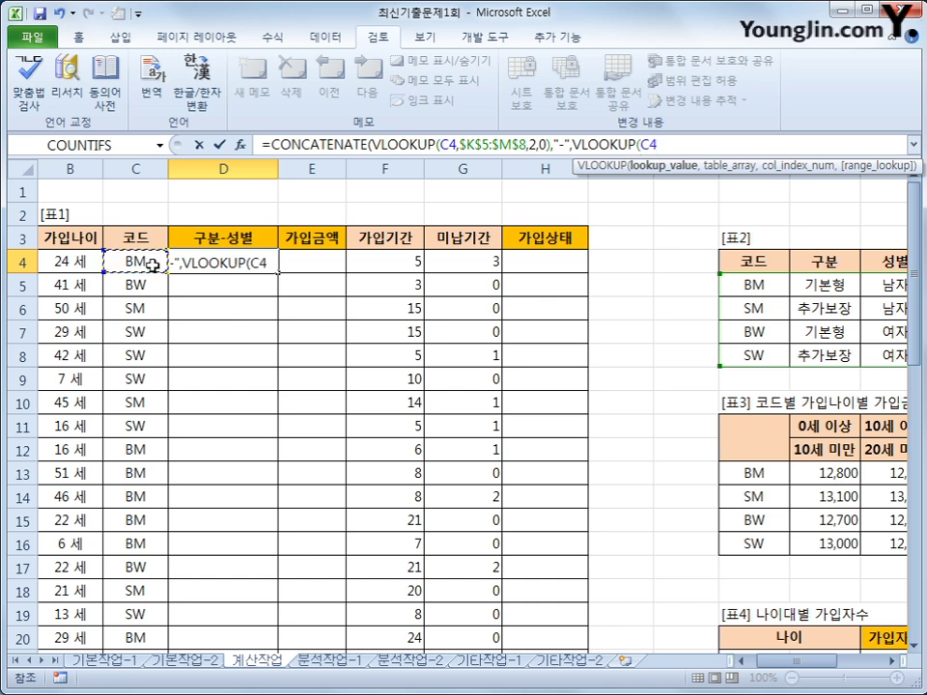
text(,)
drag(751, 284, 886, 362)
key(F4)
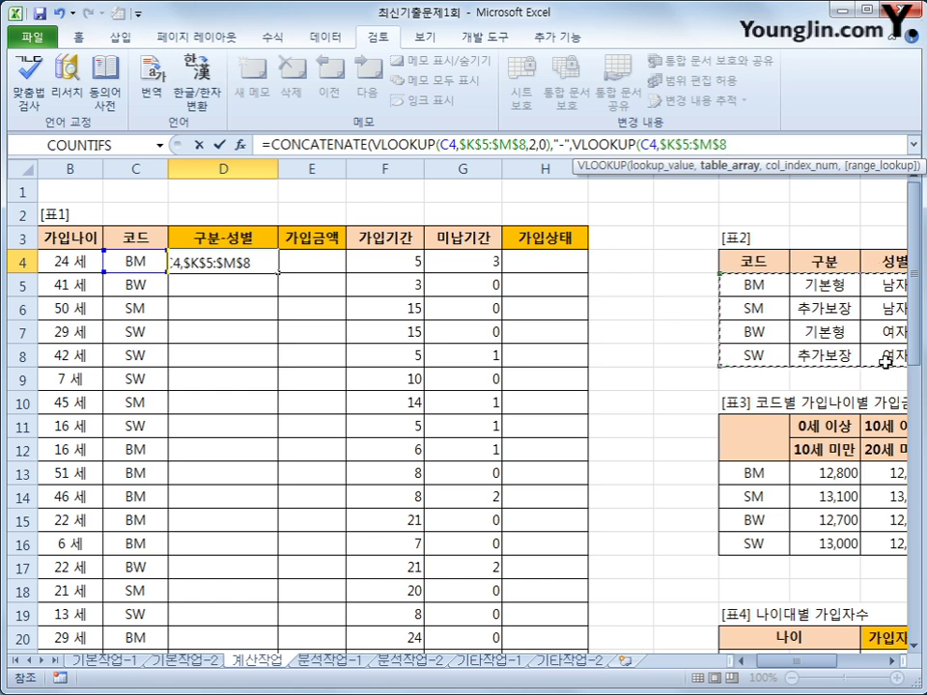
text(,)
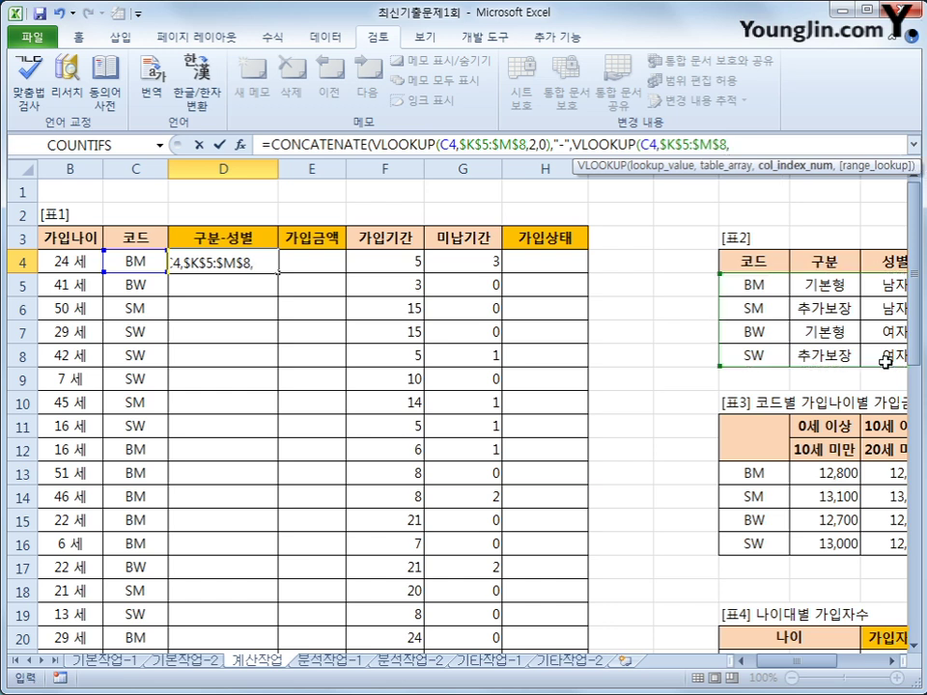
text(3,0)
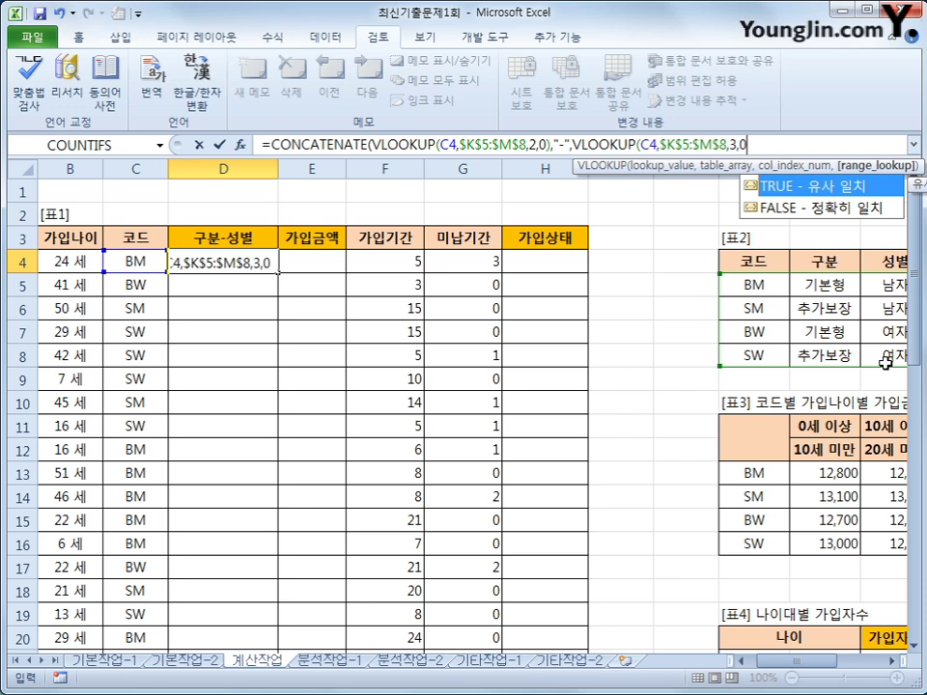
text())
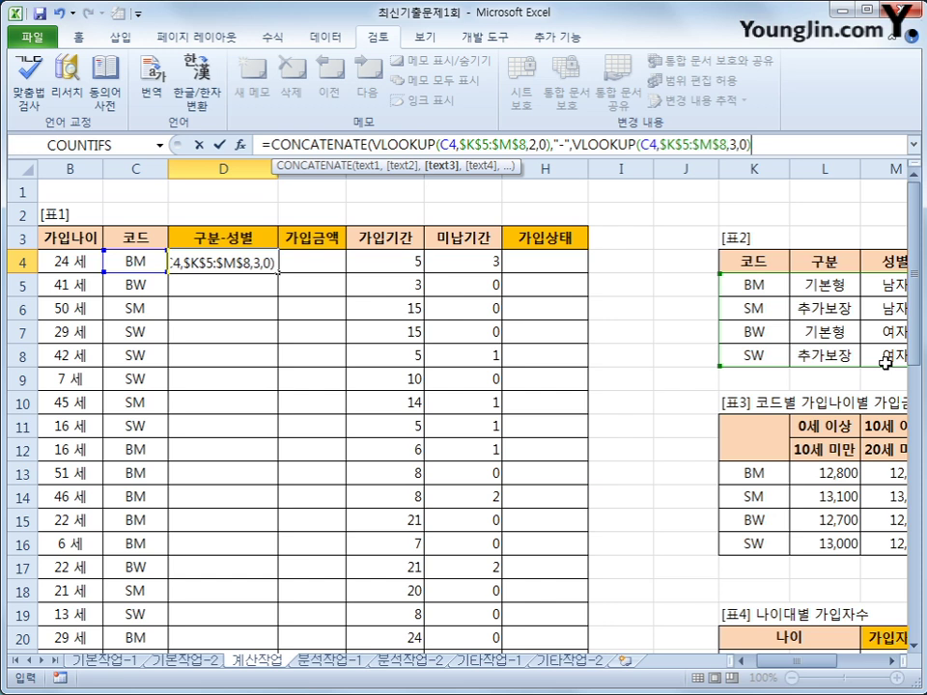
text())
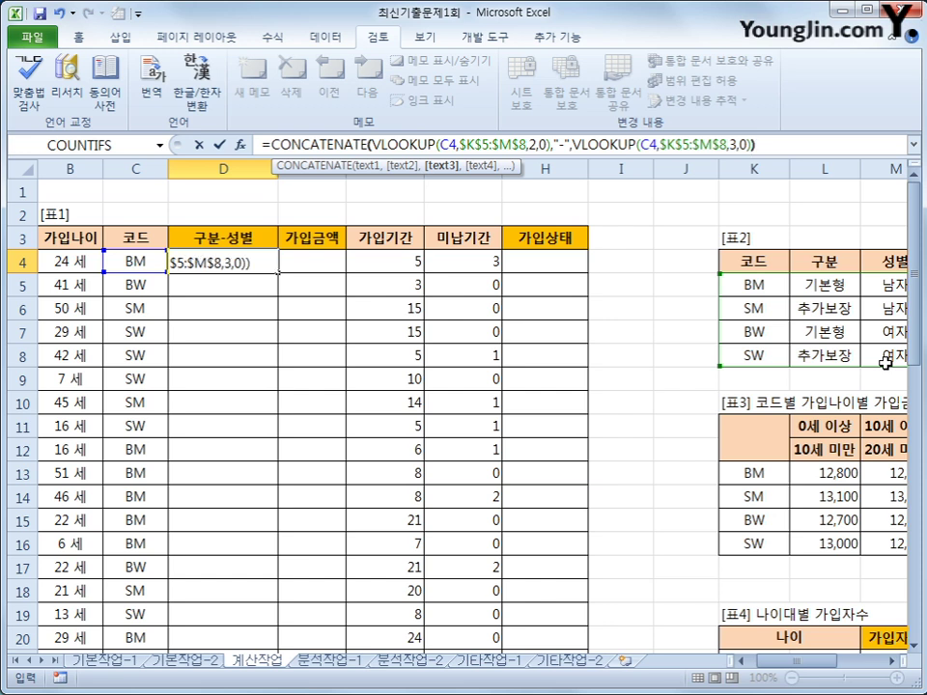
key(Return)
key(Up)
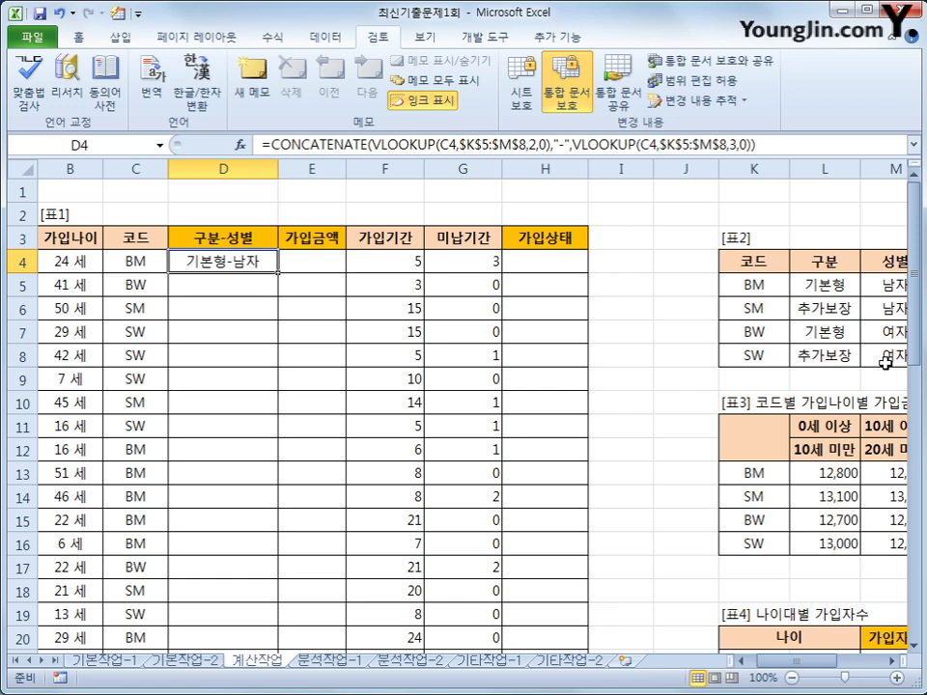
Step: Auto-fill D4's formula down the 구분-성별 column, then select E4
double_click(280, 276)
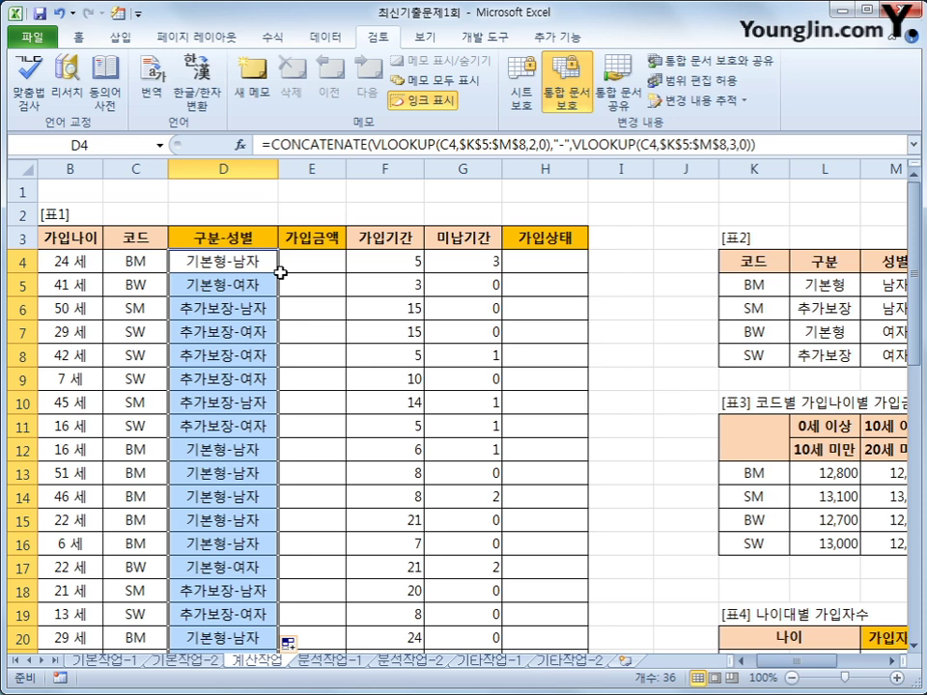
click(321, 276)
click(329, 266)
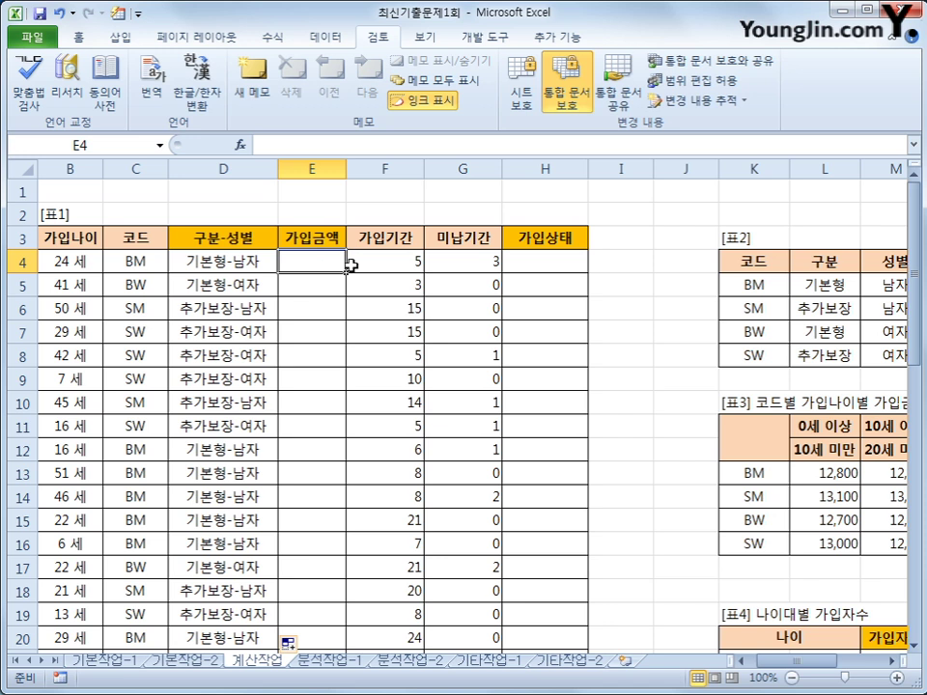
mouse_move(805, 663)
mouse_down()
mouse_move(827, 665)
mouse_move(802, 664)
mouse_up()
drag(772, 474, 801, 543)
drag(827, 662, 770, 676)
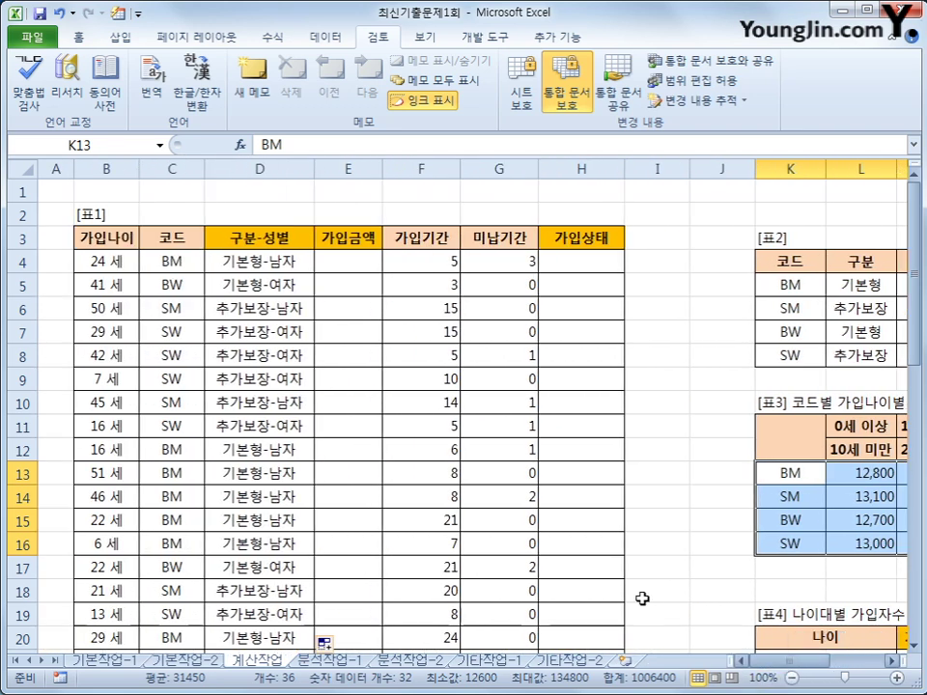
click(122, 262)
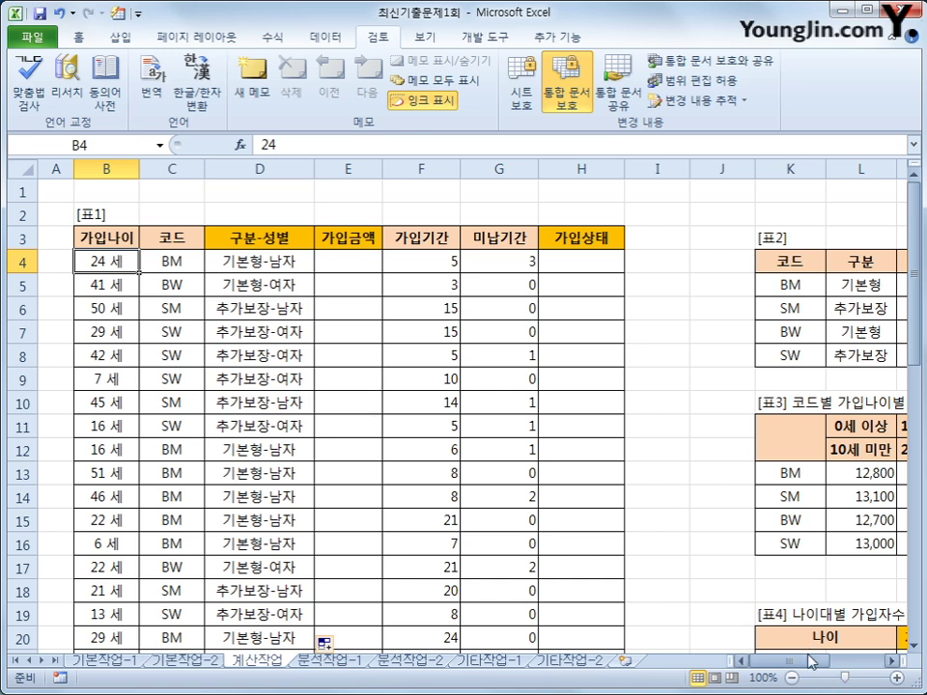
scroll(618, 492, right, 2)
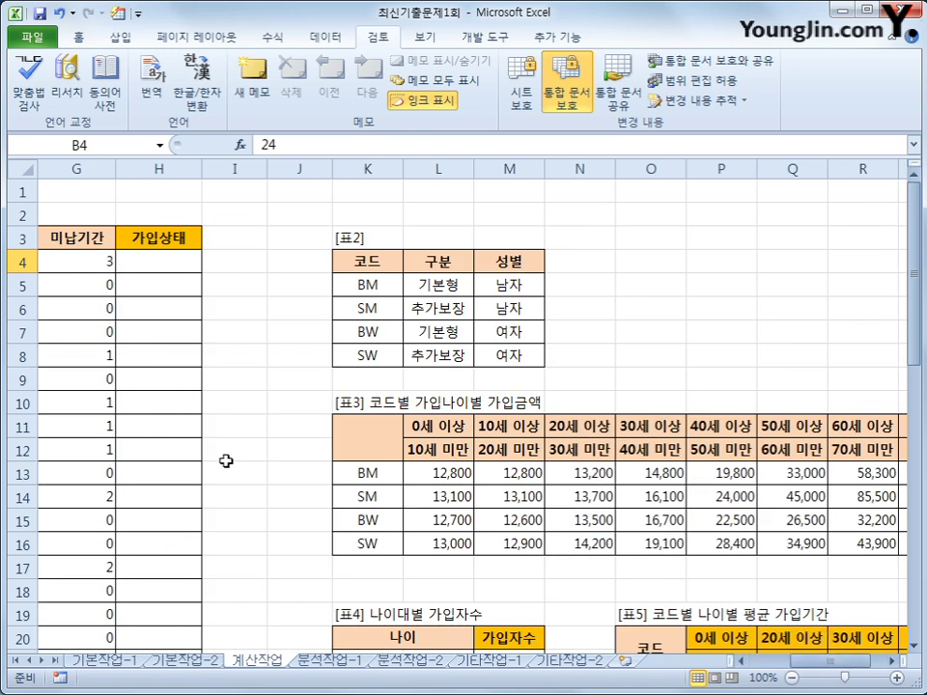
scroll(280, 308, left, 2)
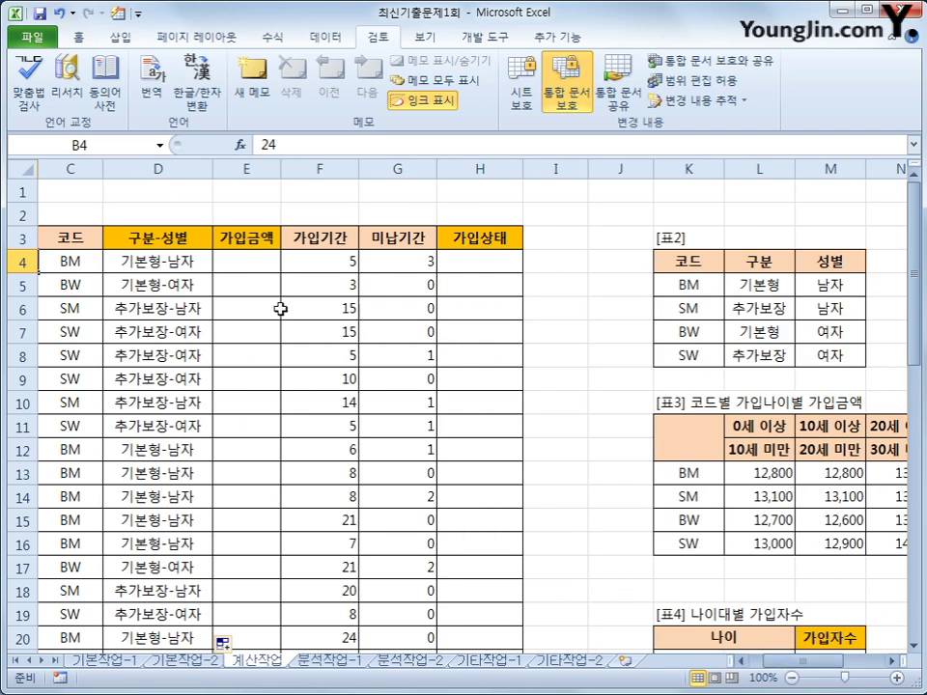
click(246, 263)
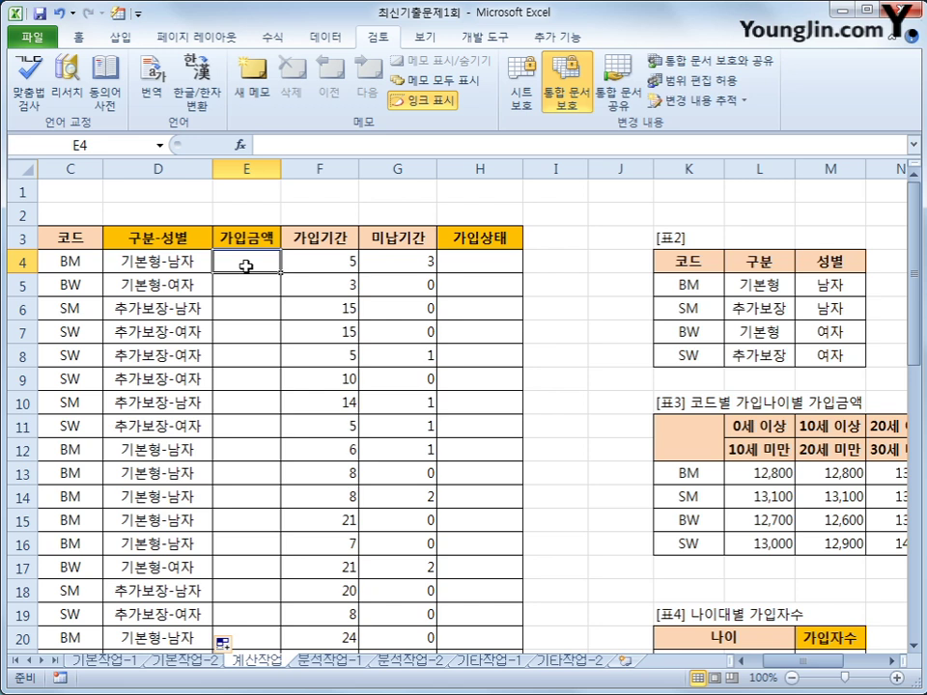
Step: Begin E4 with =INDEX($L$13:$S$16, locking the 표3 amount grid as absolute
text(=INDEX()
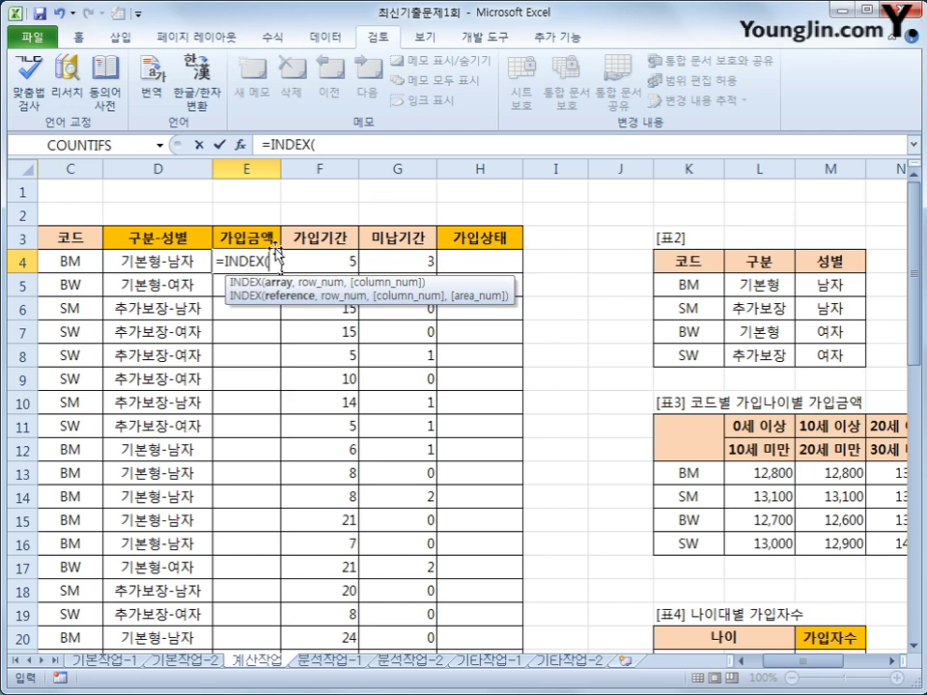
drag(773, 472, 789, 560)
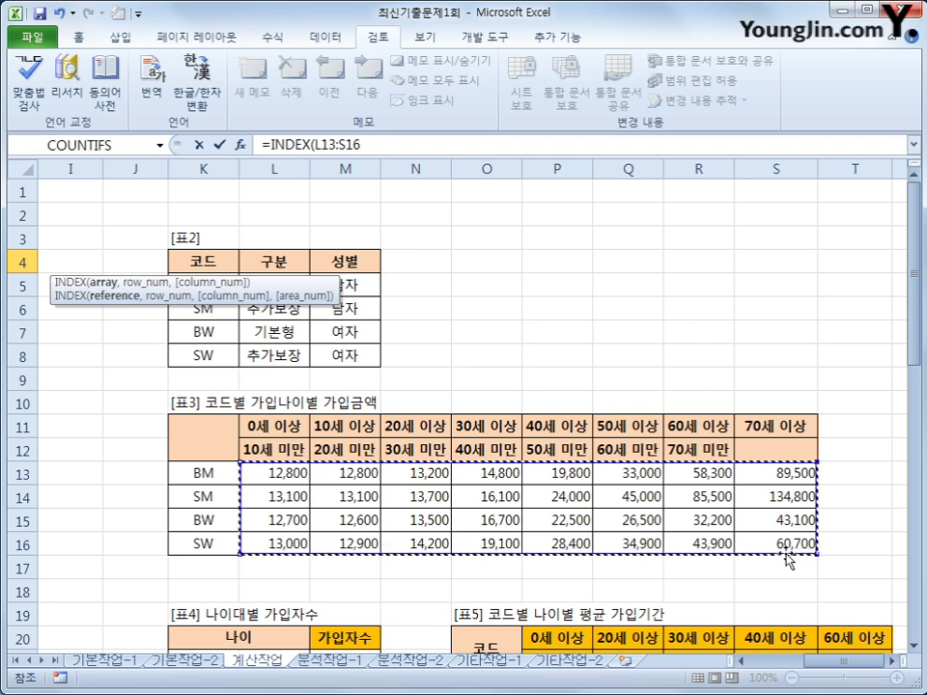
key(F4)
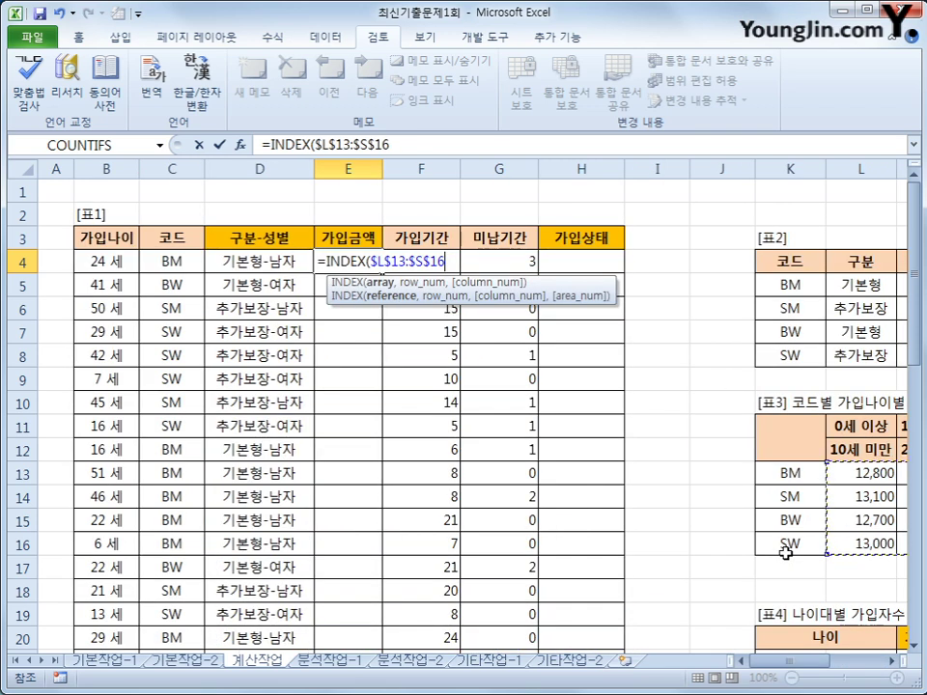
key(F4)
key(F4)
key(F4)
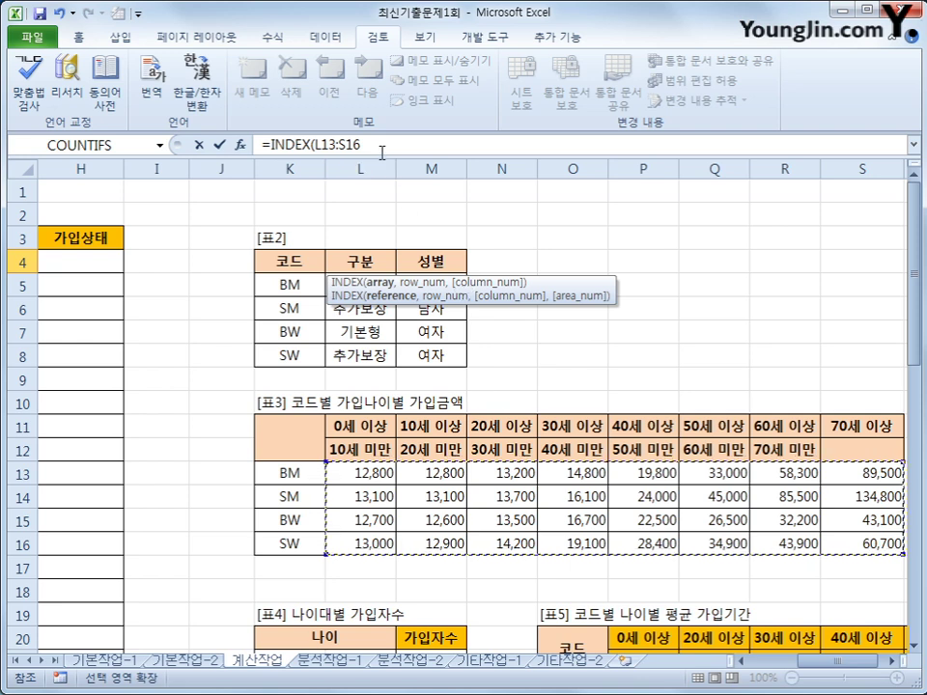
click(381, 150)
drag(382, 151, 313, 145)
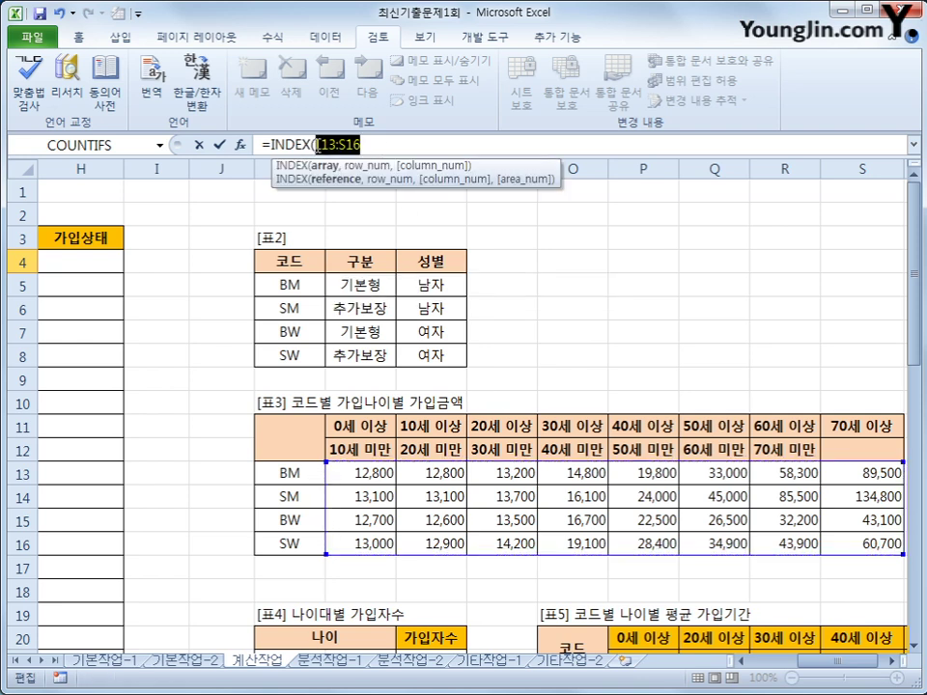
key(F4)
key(End)
Step: Add MATCH(C4,$K$13:$K$16,0), to find code C4's row in 표3
text(,)
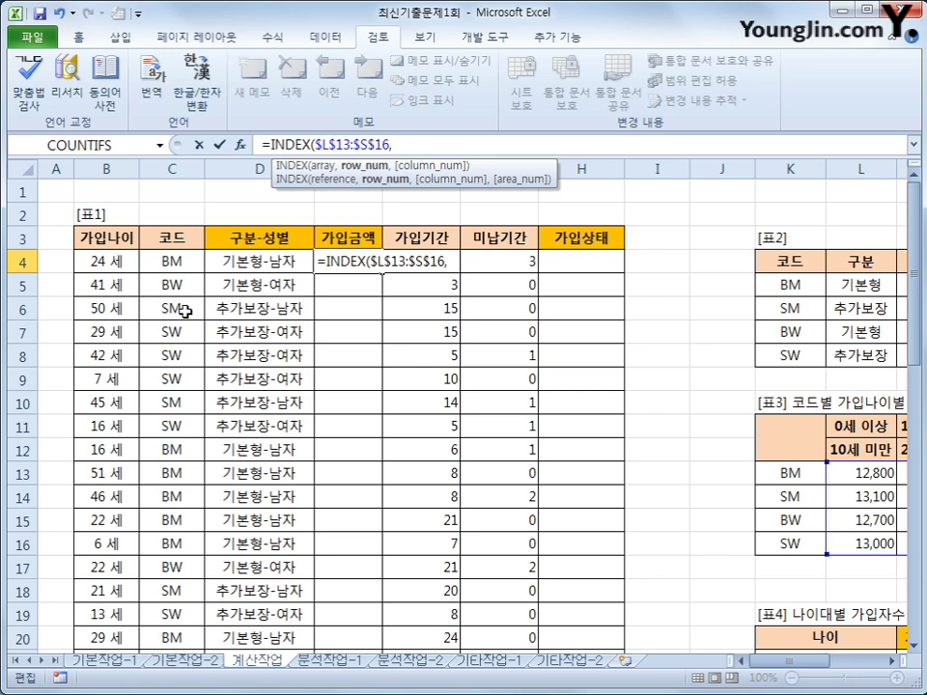
text(ma)
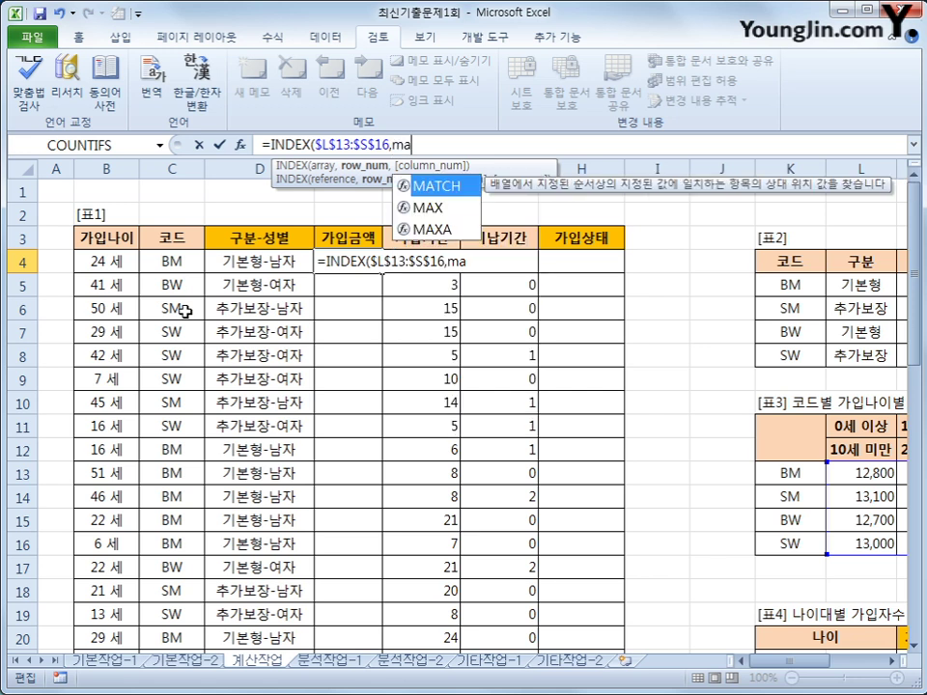
key(Tab)
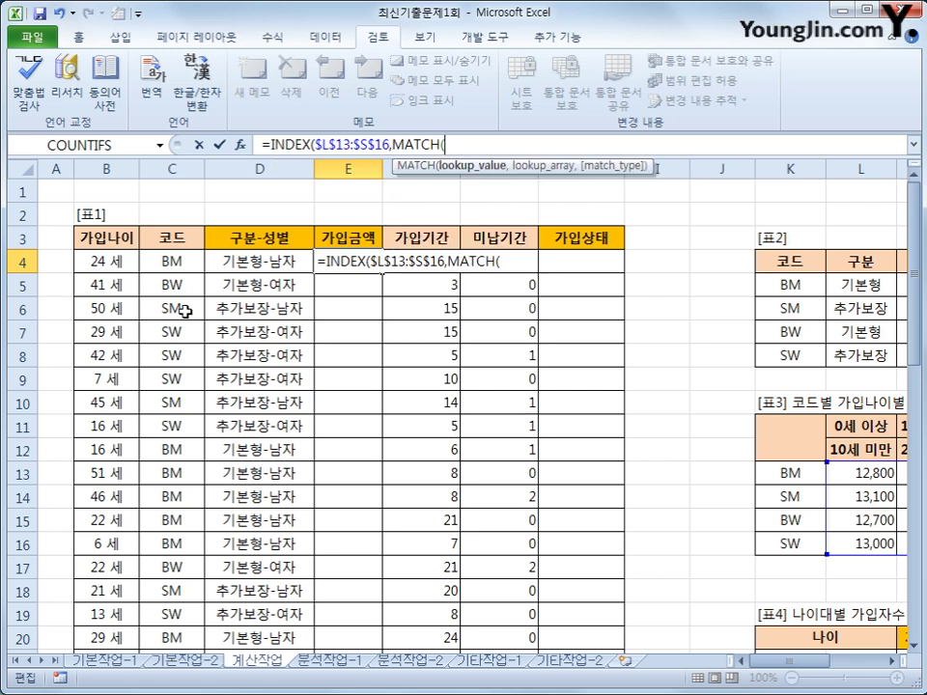
click(190, 262)
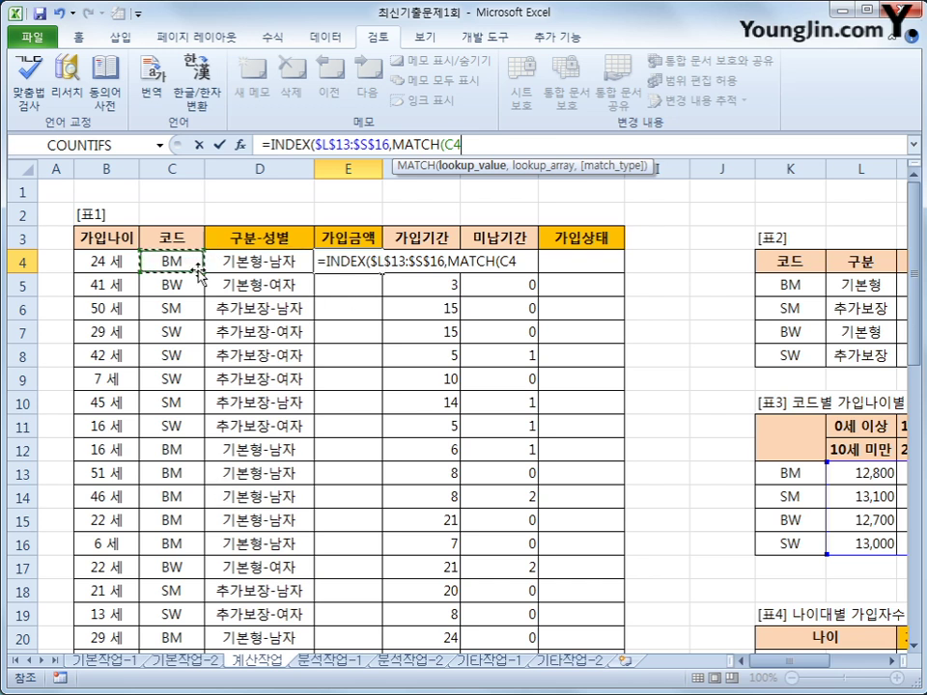
text(,)
drag(788, 476, 790, 543)
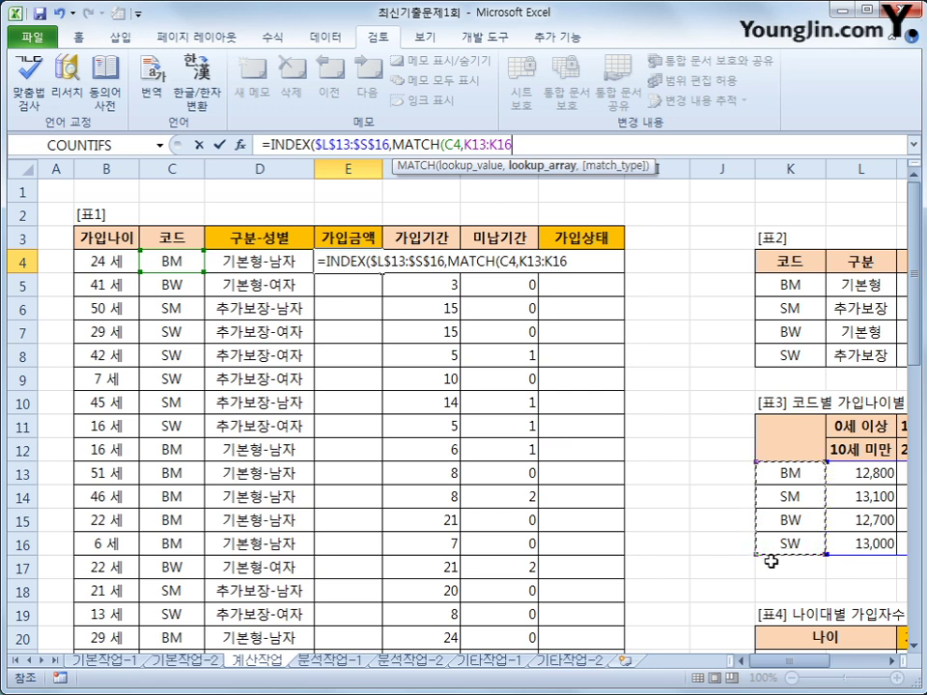
key(F4)
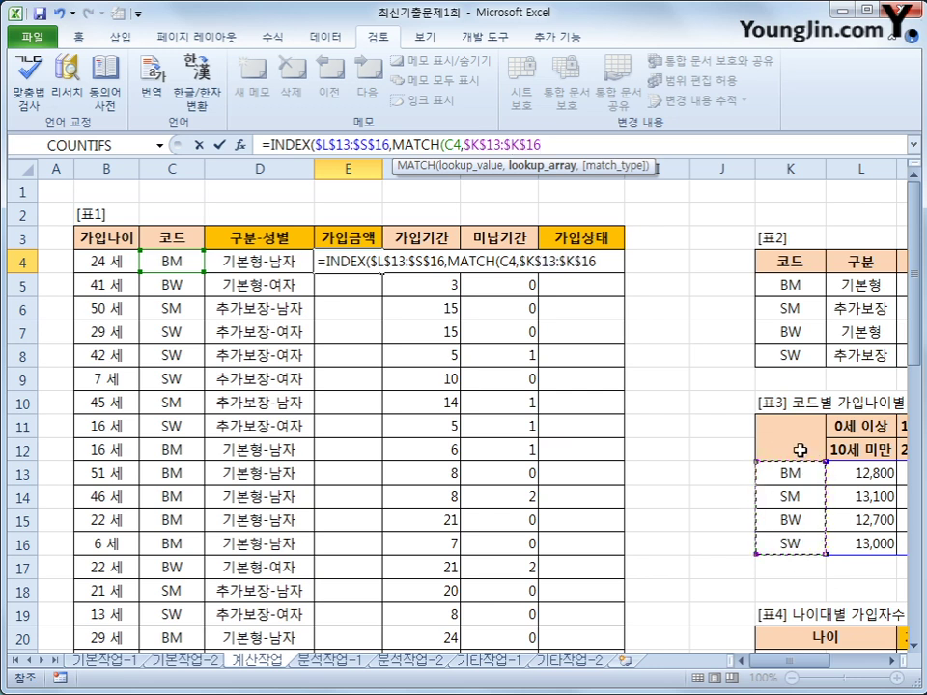
text(,)
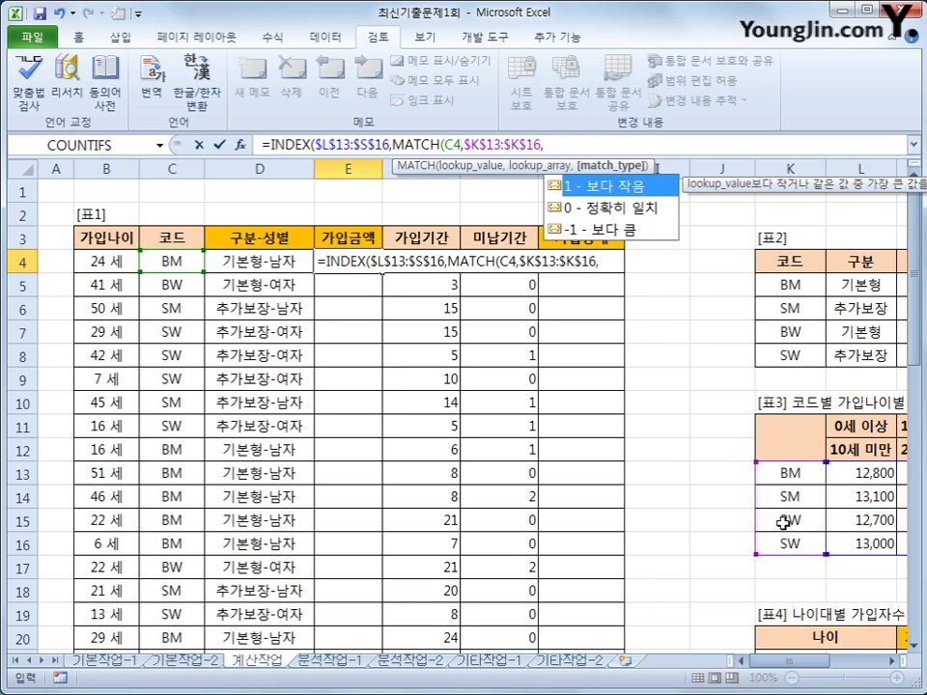
text(0),)
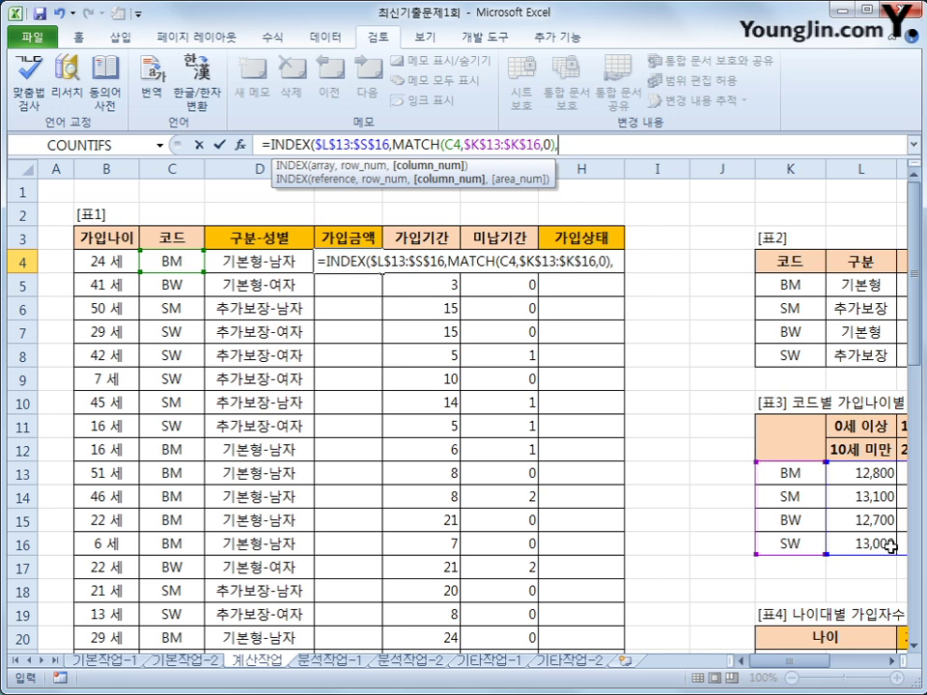
drag(820, 665, 857, 668)
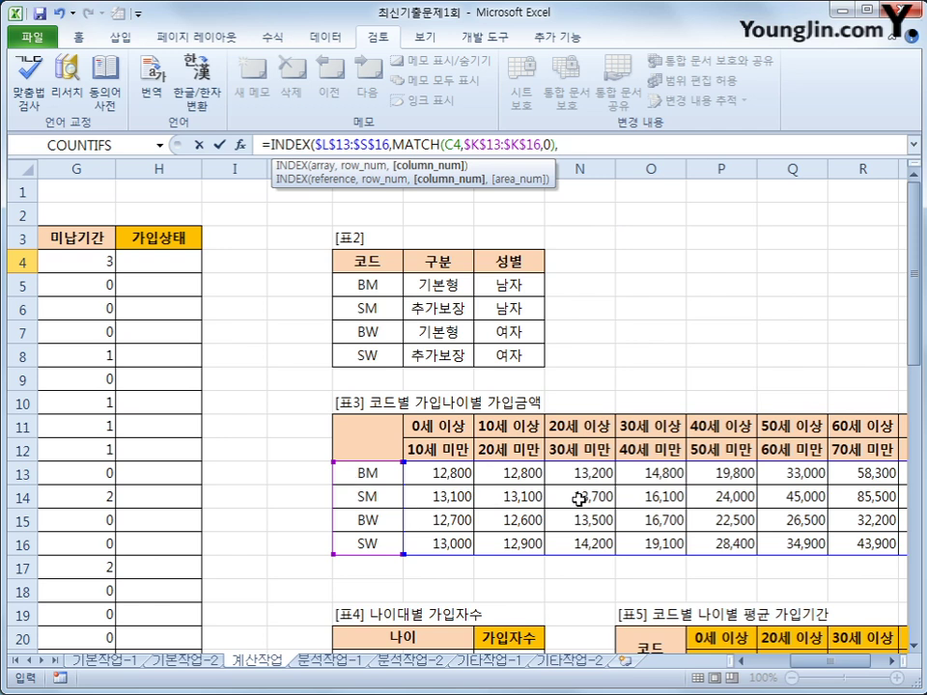
drag(814, 668, 751, 673)
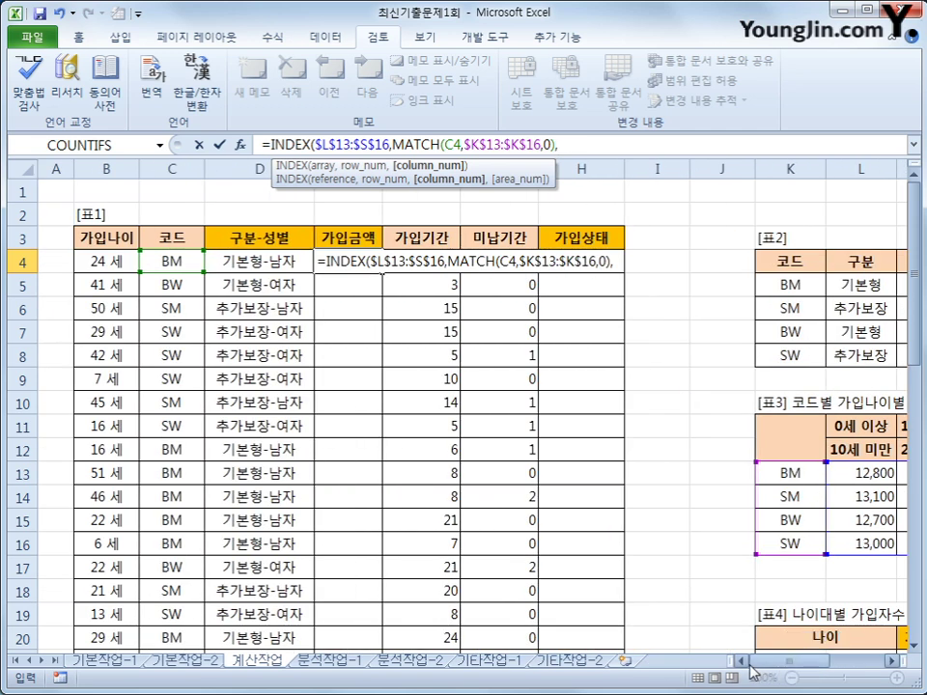
Step: Add a second MATCH that looks up the age in B4 against the 표3 age brackets L11:S11
text(mat)
key(Tab)
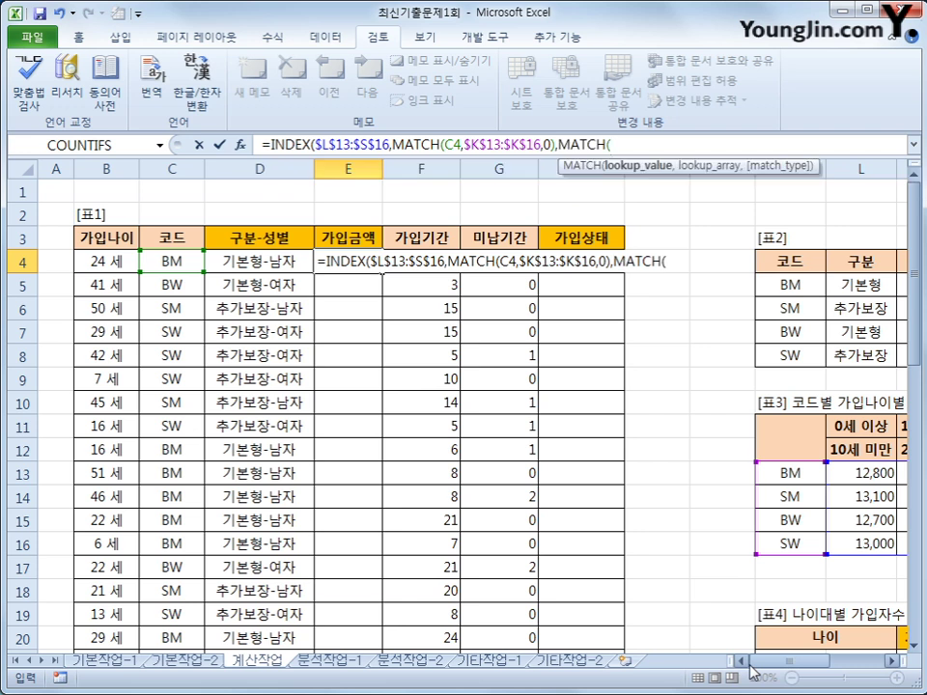
click(118, 260)
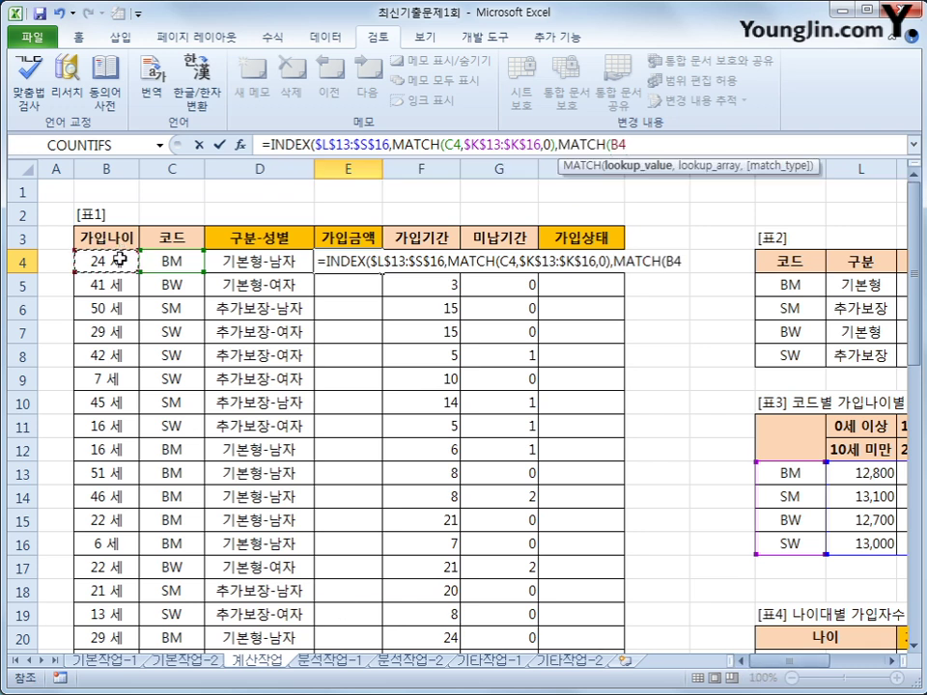
text(,)
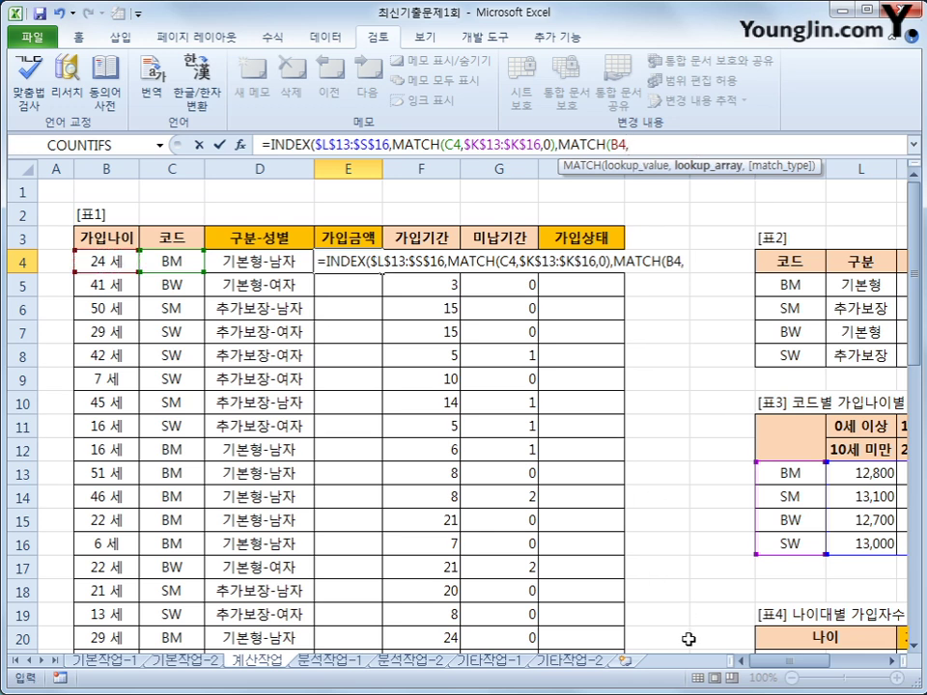
drag(763, 662, 814, 669)
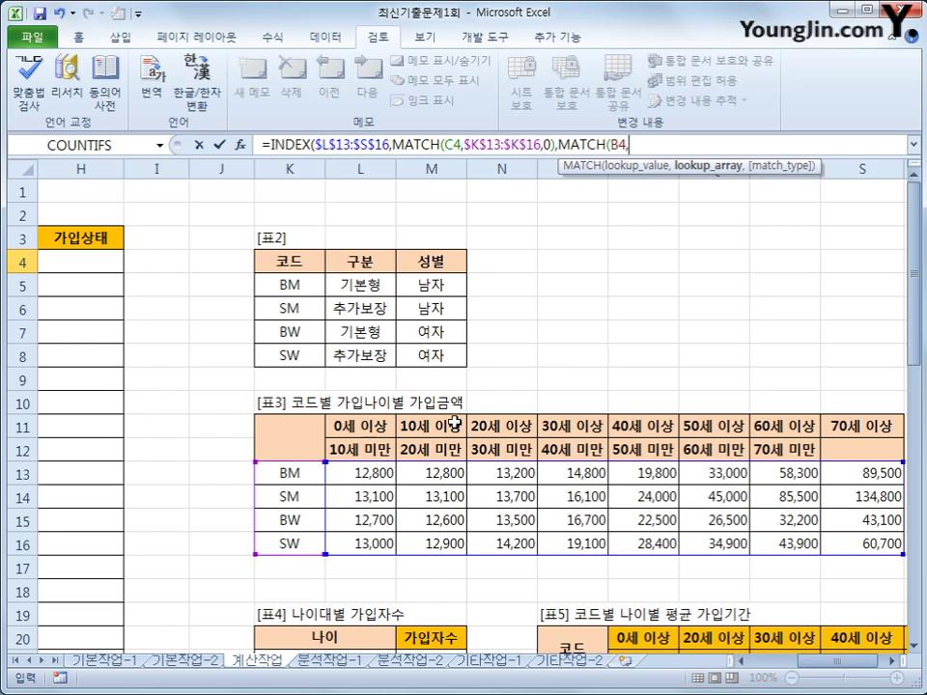
drag(482, 463, 476, 460)
drag(338, 426, 828, 423)
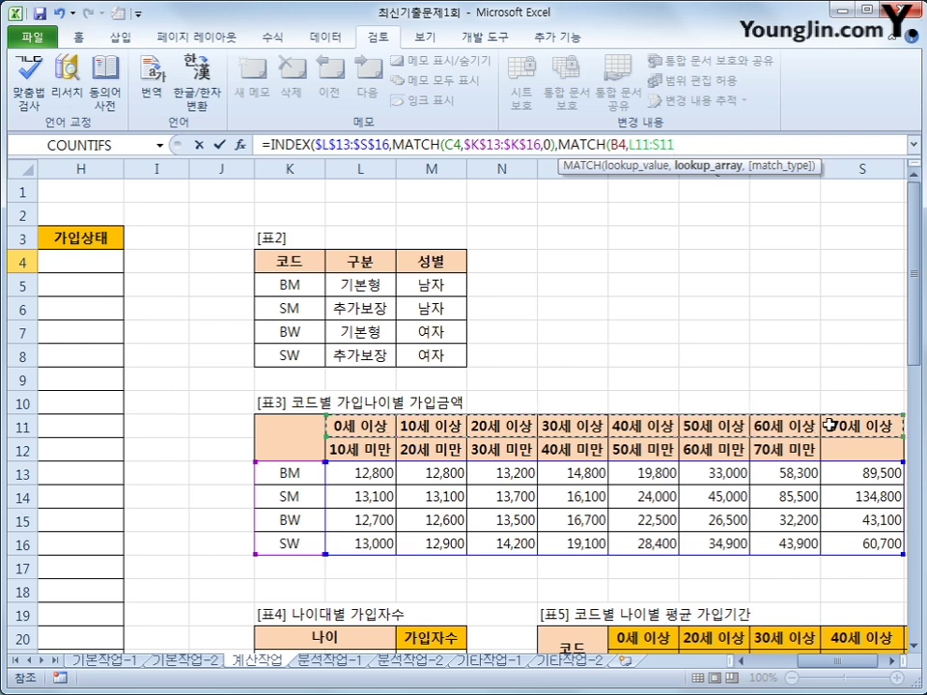
Step: Make L11:S11 absolute, close with match type 1, and confirm E4 showing 13,200
key(F4)
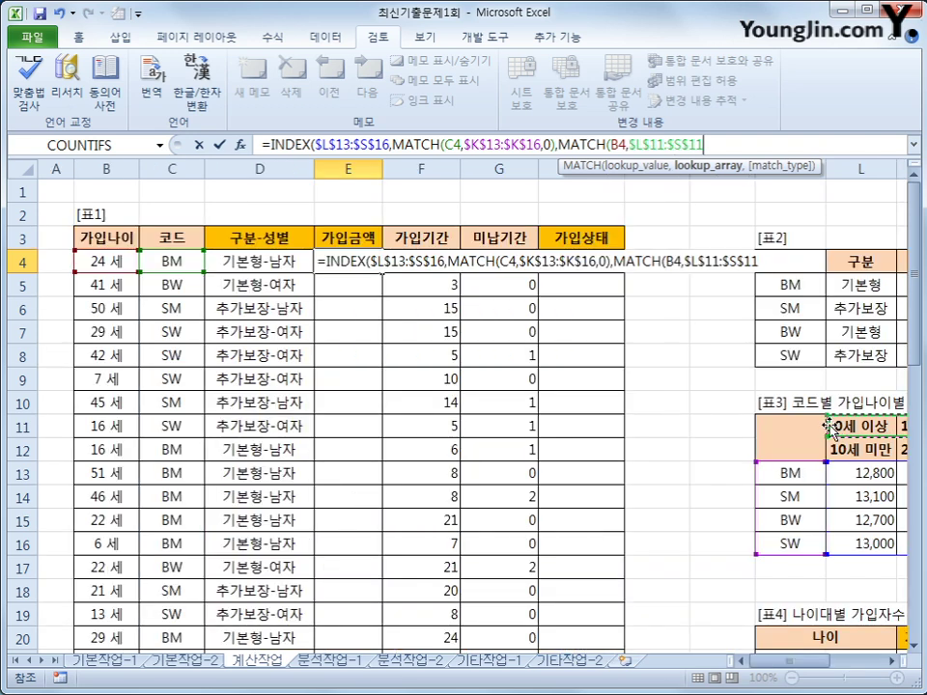
text(,)
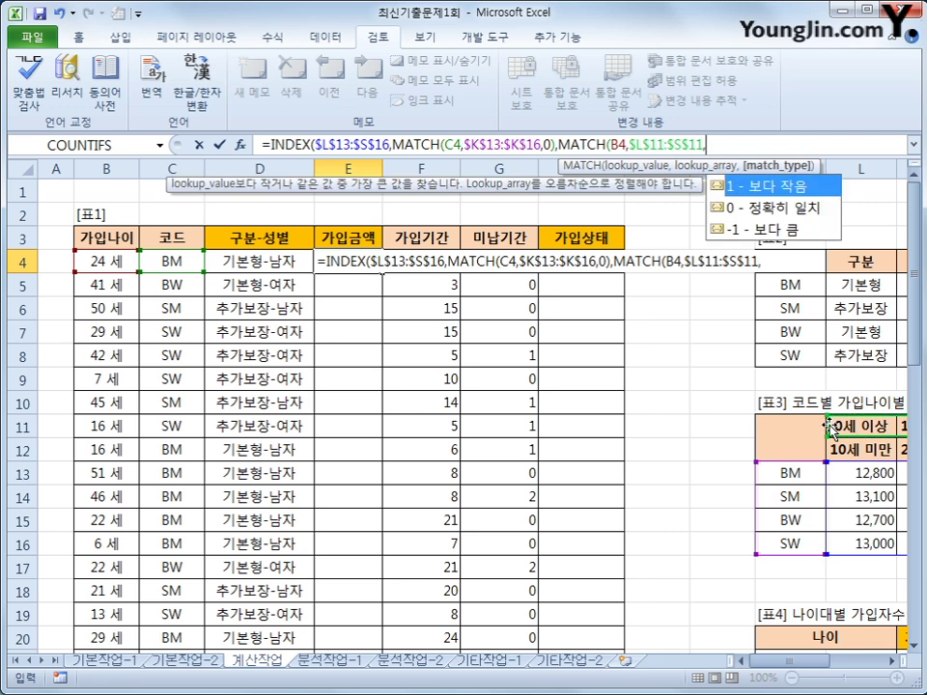
drag(758, 662, 824, 676)
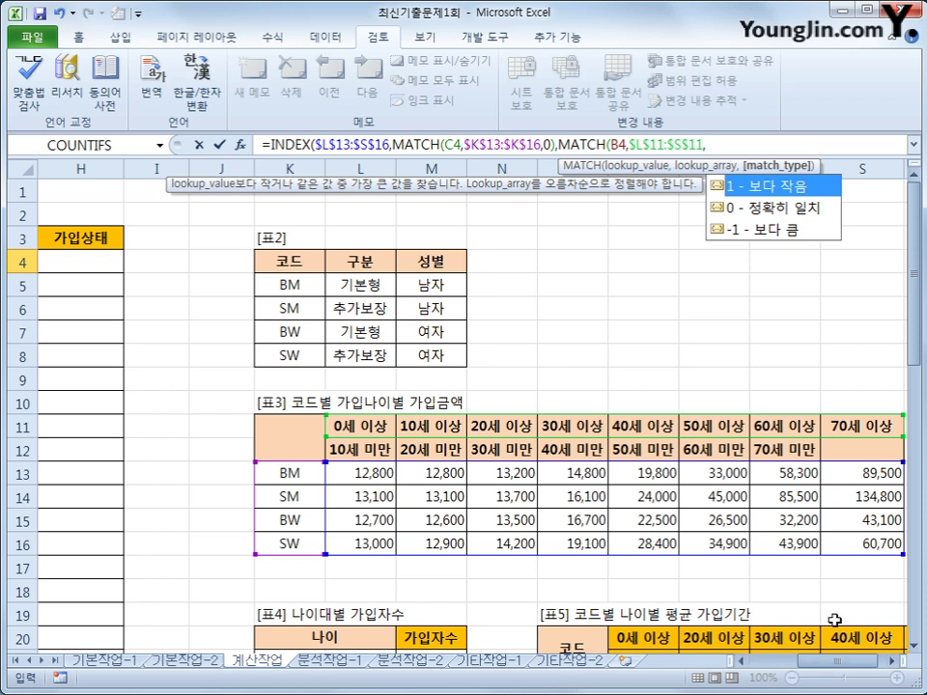
text(1)))
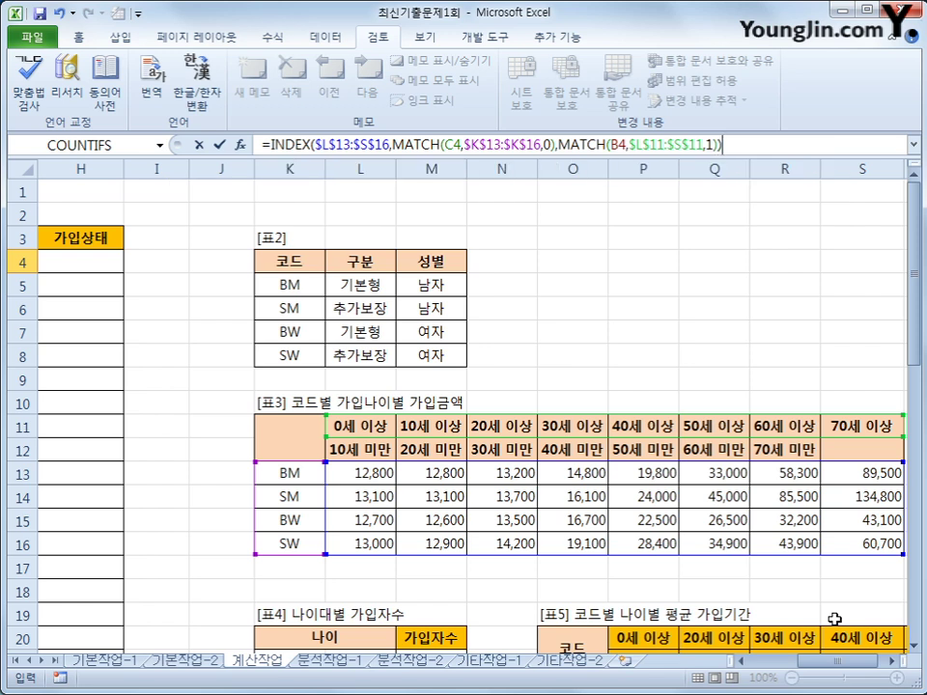
key(Return)
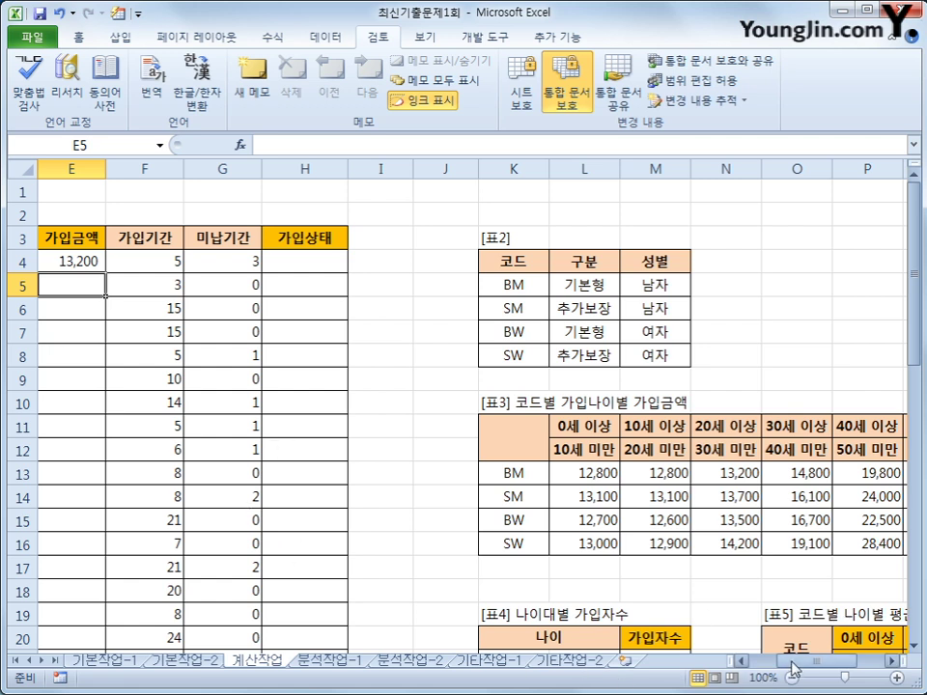
Step: Verify the BM fee for ages 20–30 in N13, then fill E4's formula down the 가입금액 column
mouse_move(789, 667)
mouse_down()
mouse_move(768, 664)
mouse_move(792, 666)
mouse_up()
drag(579, 473, 865, 472)
click(712, 473)
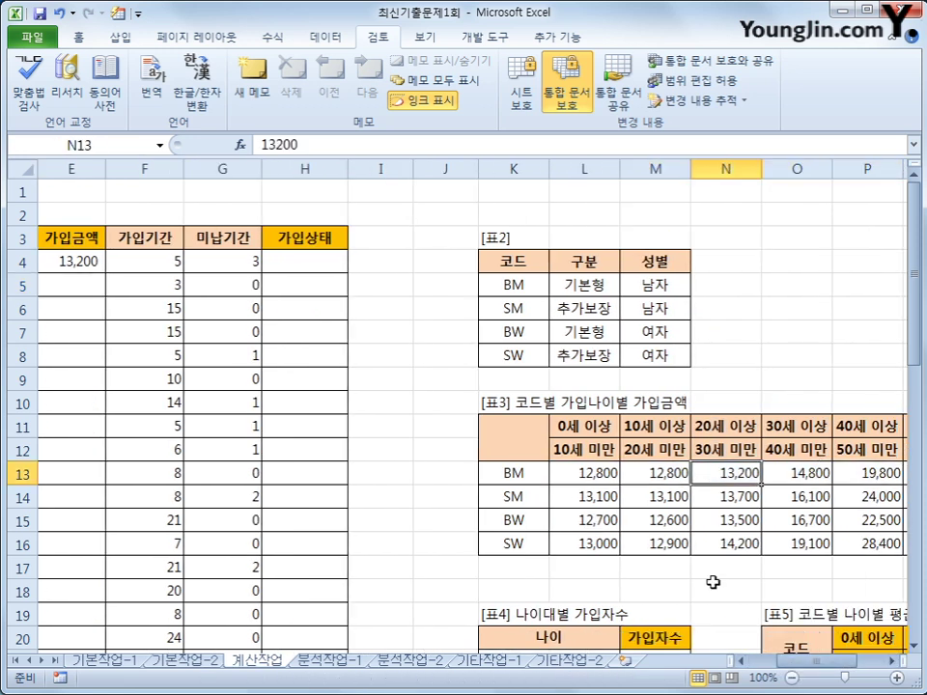
click(77, 263)
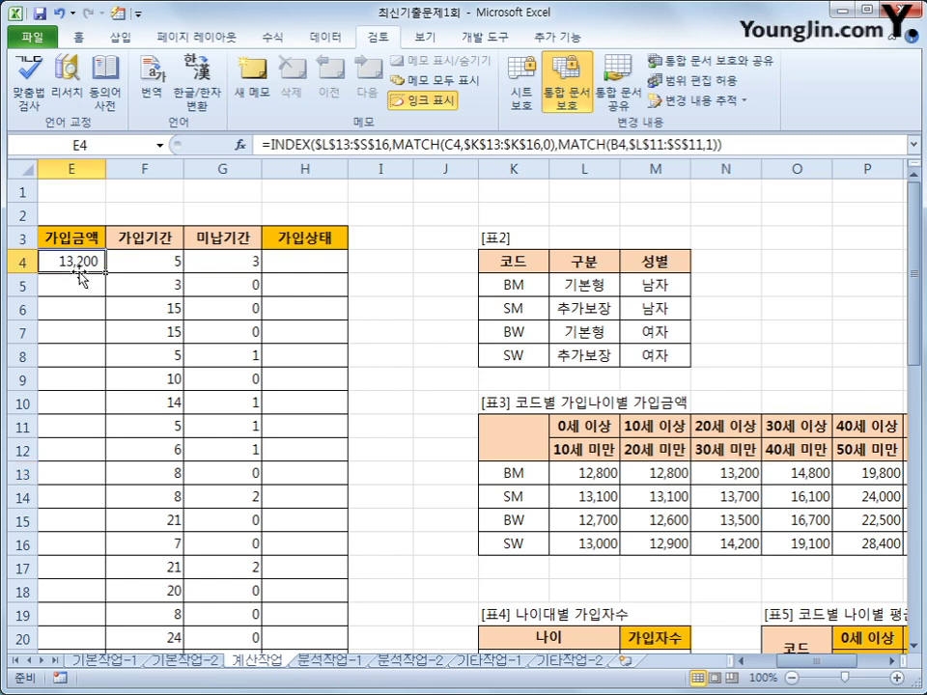
double_click(104, 273)
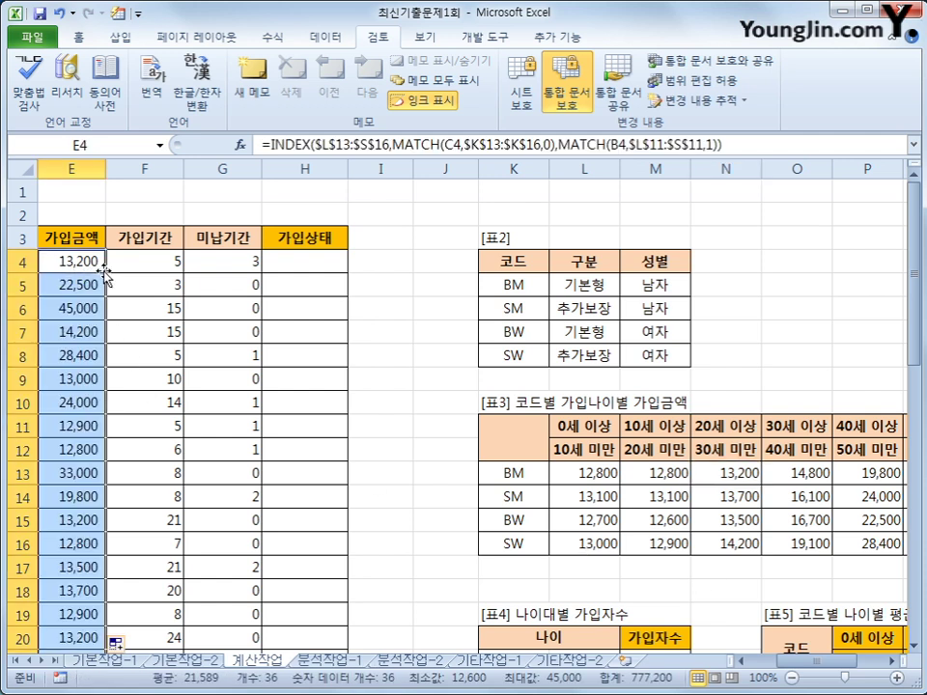
drag(815, 664, 802, 666)
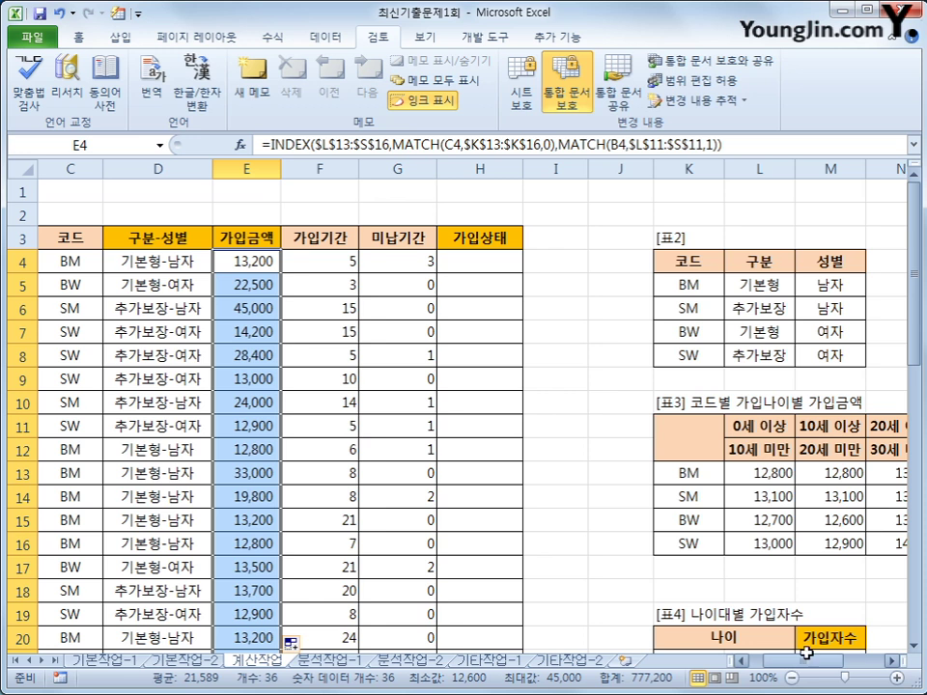
scroll(599, 509, down, 2)
Step: Select 표4's 가입자수 cells M21:M27 and begin typing =fr for FREQUENCY
click(823, 516)
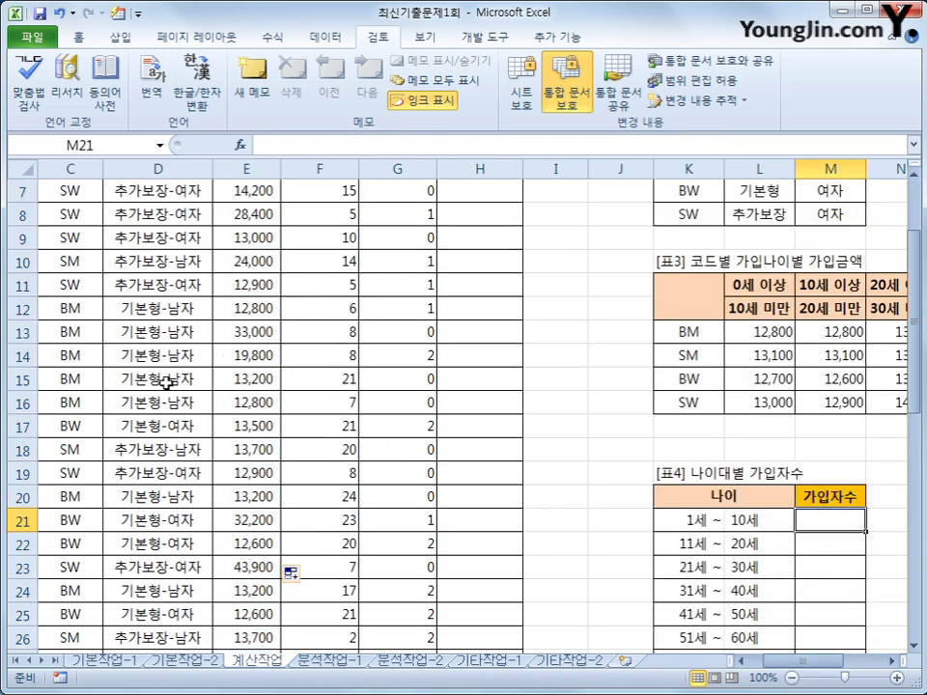
scroll(159, 378, up, 1)
scroll(605, 460, down, 1)
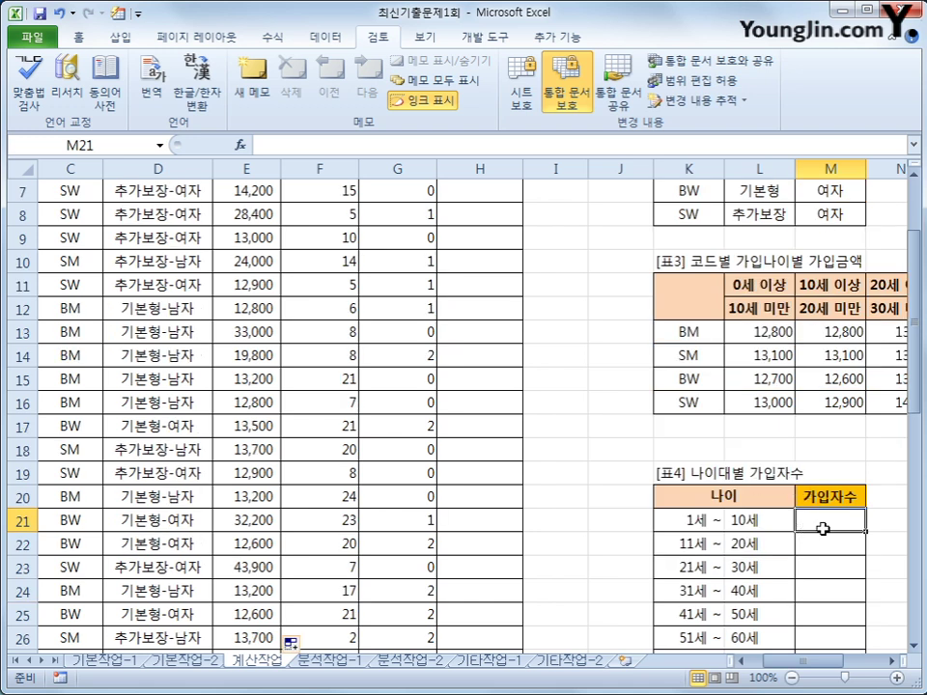
drag(827, 527, 831, 619)
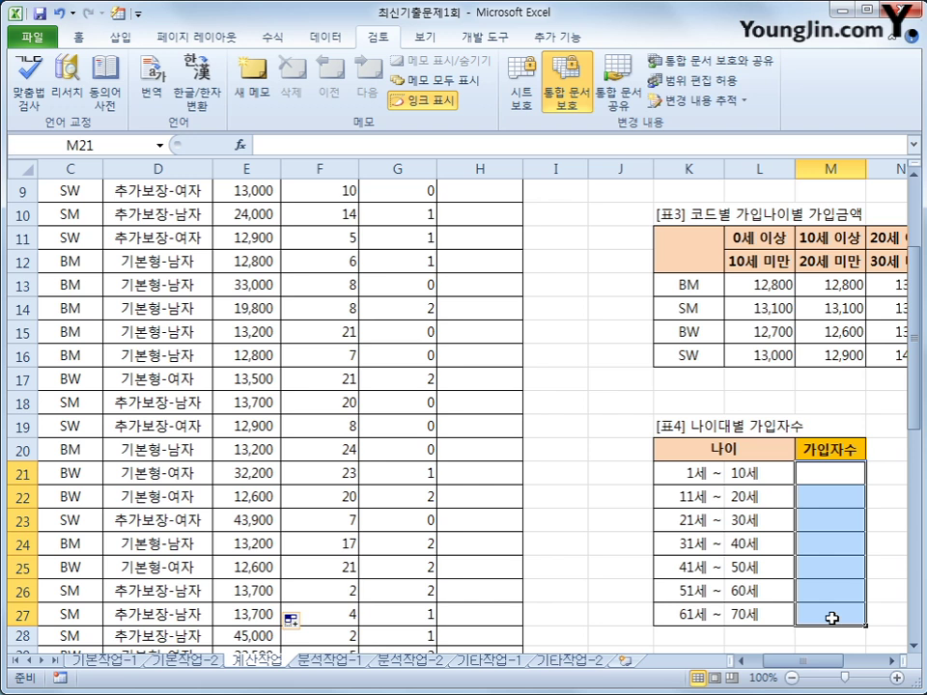
text(=fr)
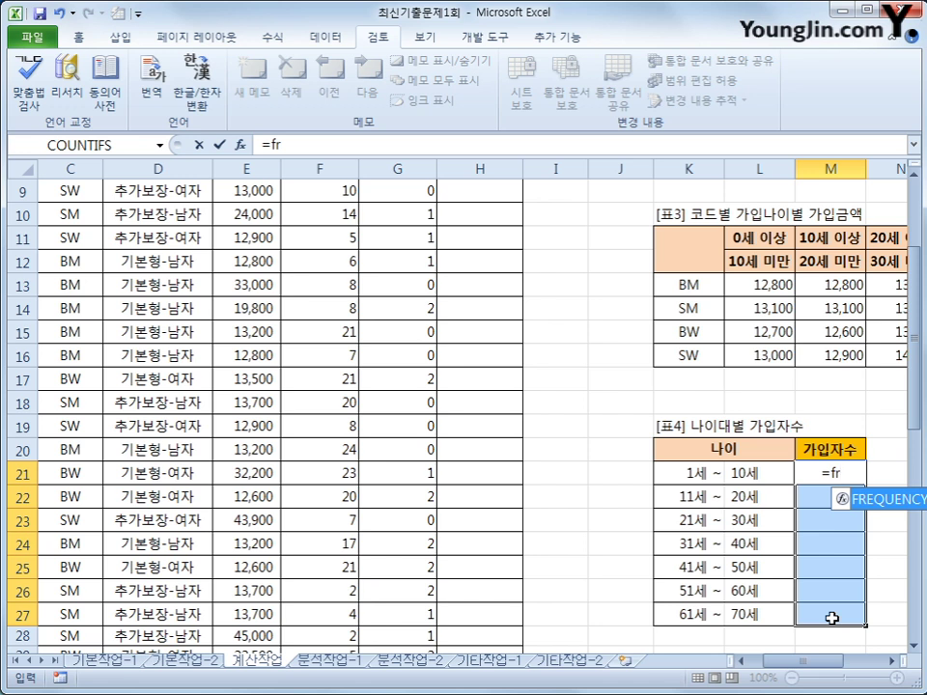
Step: Enter {=FREQUENCY(B4:B39,L21:L27)} as an array formula, giving counts 3, 6, 12, 0, 7, 5, 3
key(Tab)
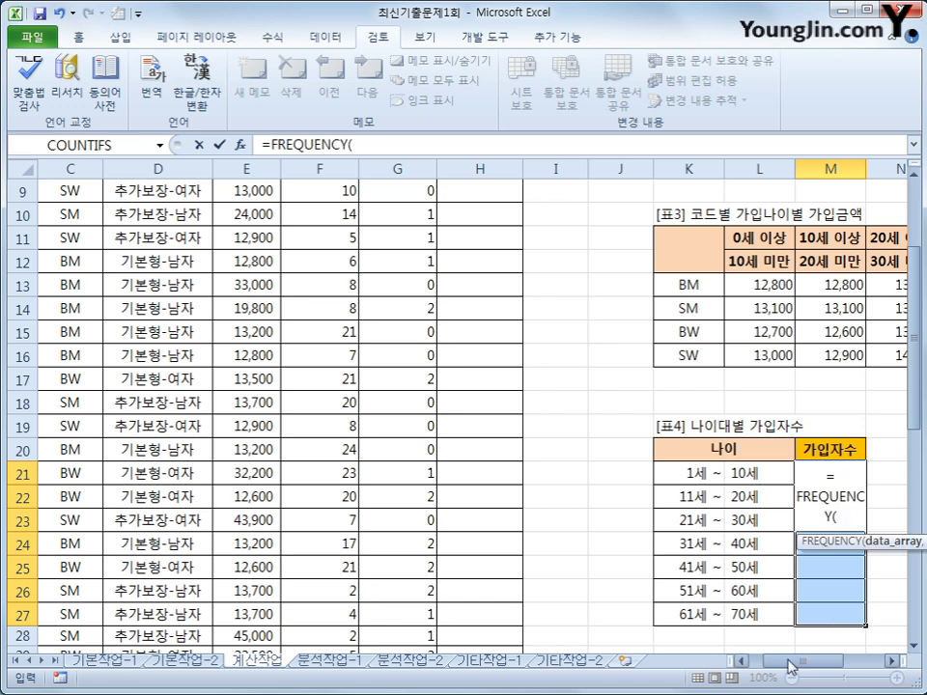
drag(792, 667, 758, 666)
scroll(41, 244, up, 3)
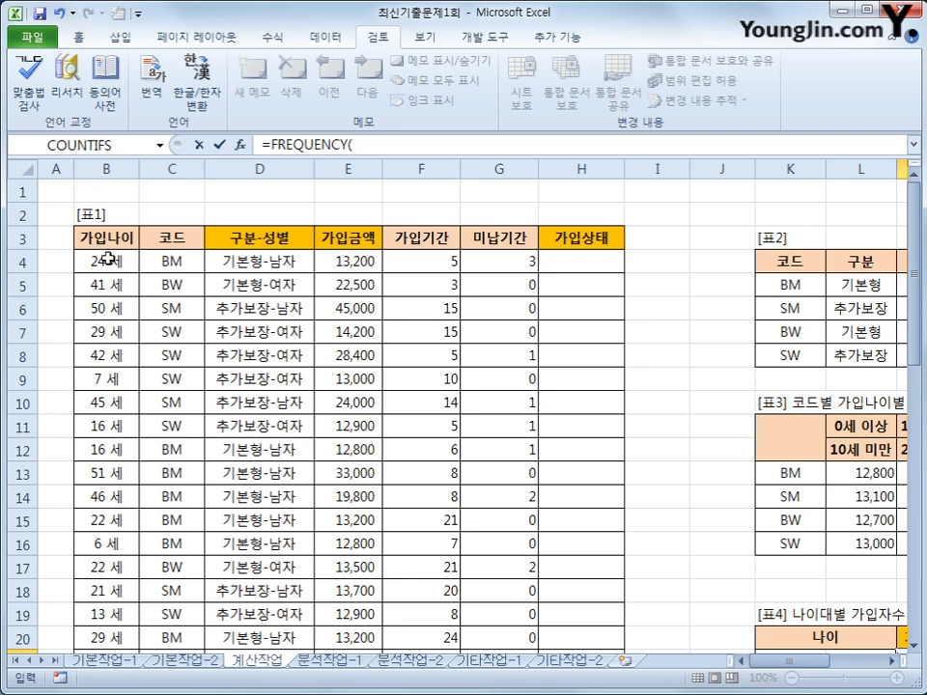
drag(108, 258, 109, 623)
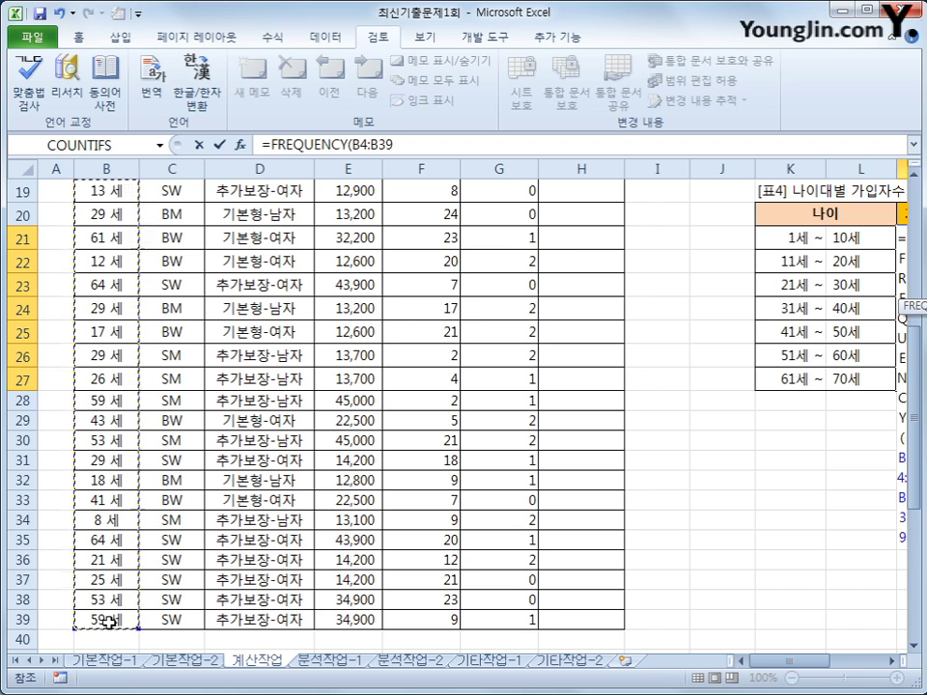
text(,)
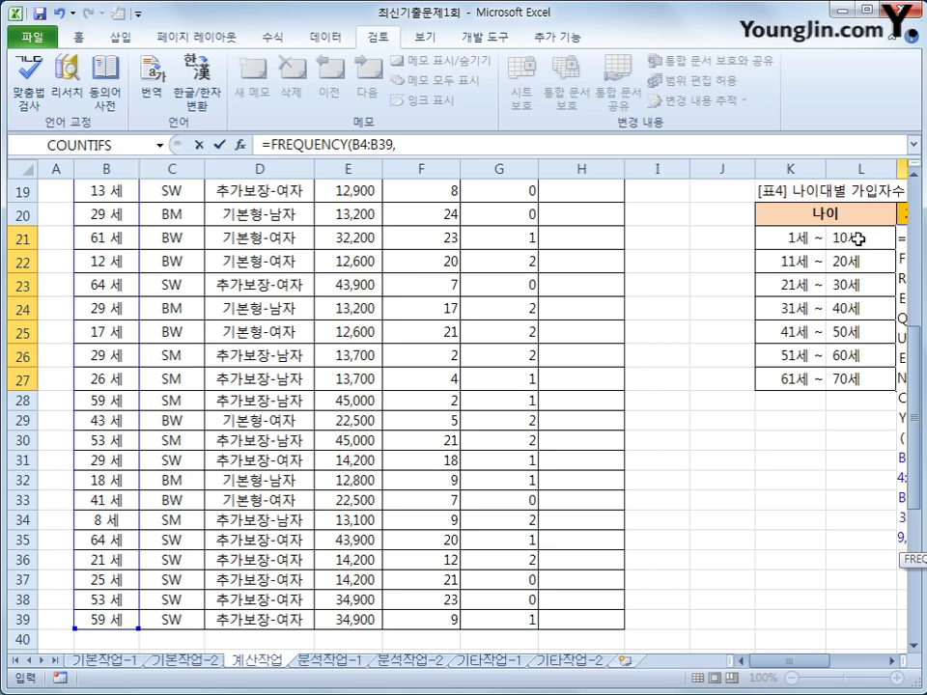
drag(857, 239, 857, 380)
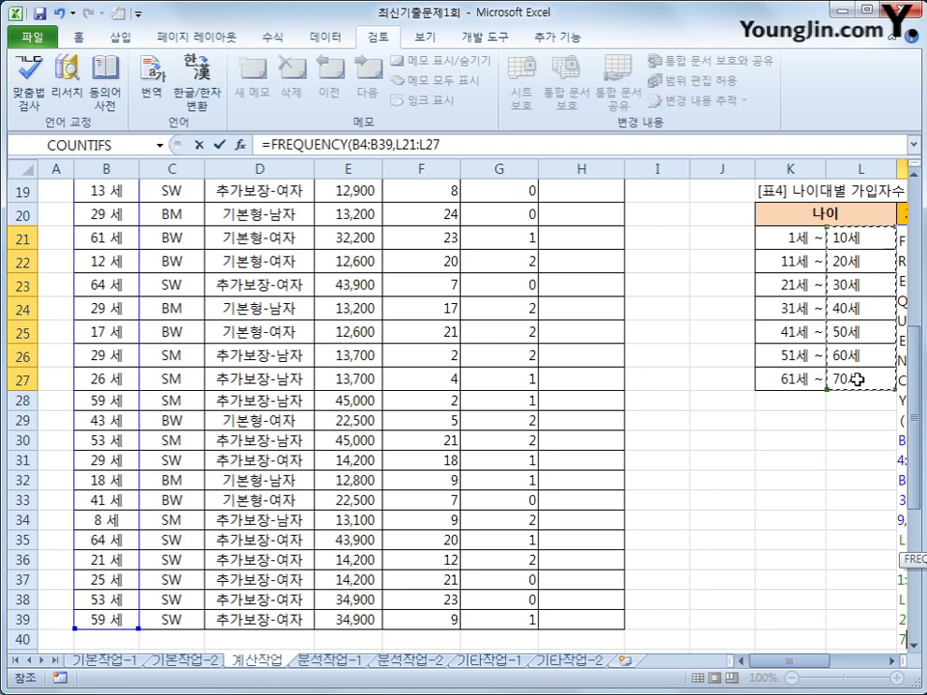
text())
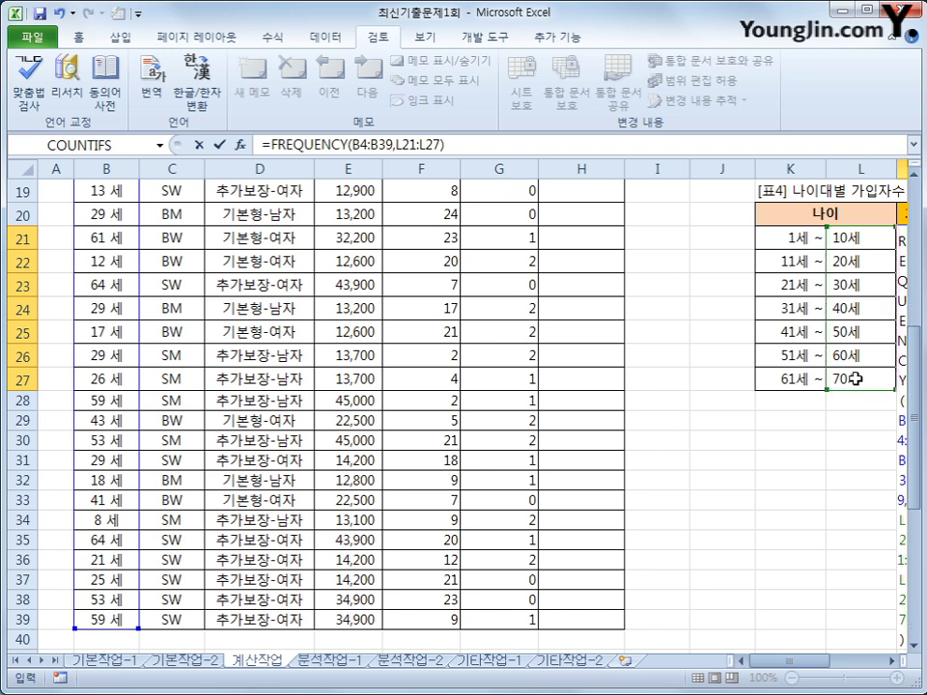
key(ctrl+shift+Return)
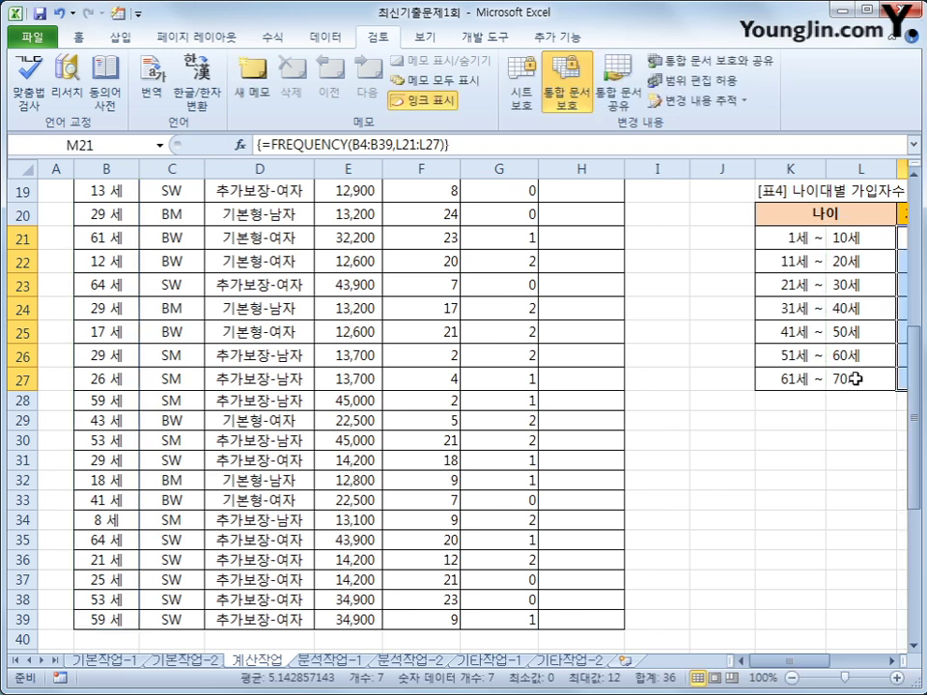
click(788, 664)
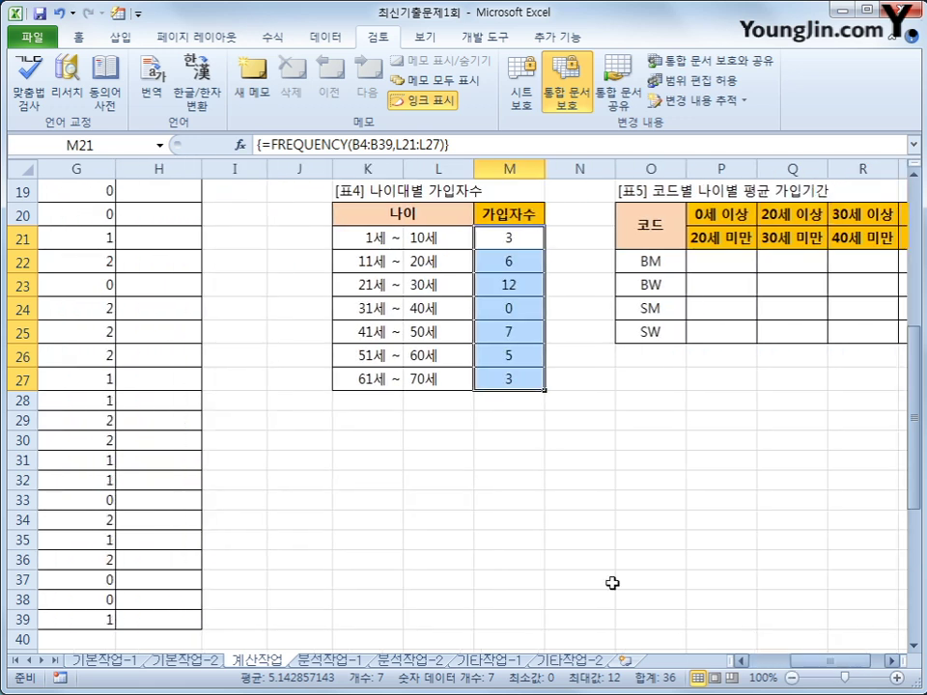
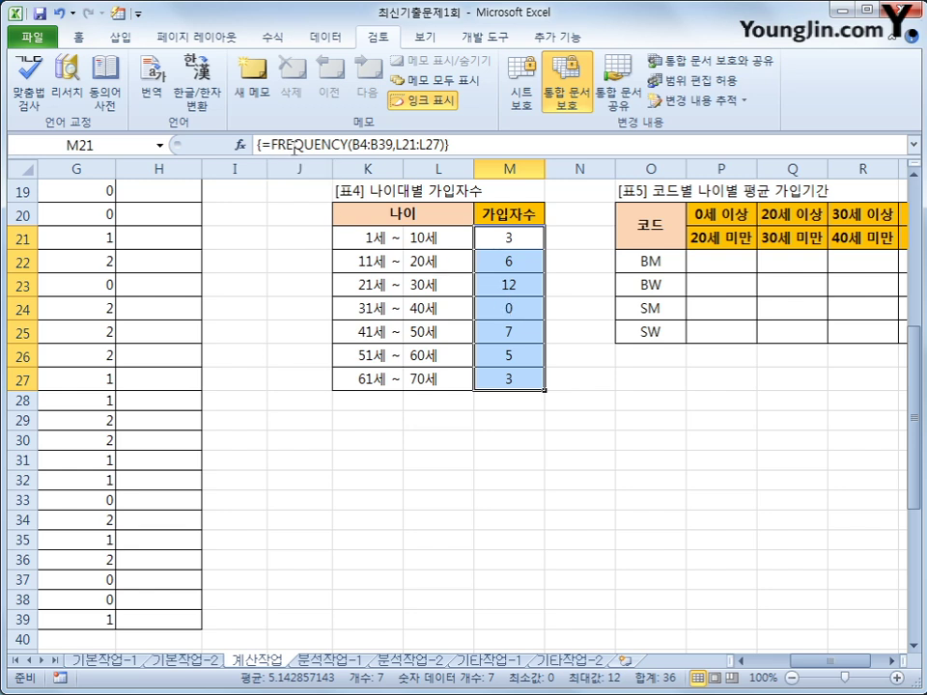
Step: Rewrite M21:M27 as =IF(FREQUENCY(...)>0,TEXT(FREQUENCY(...),"00명"),"미가입") and confirm it as an array formula
click(293, 147)
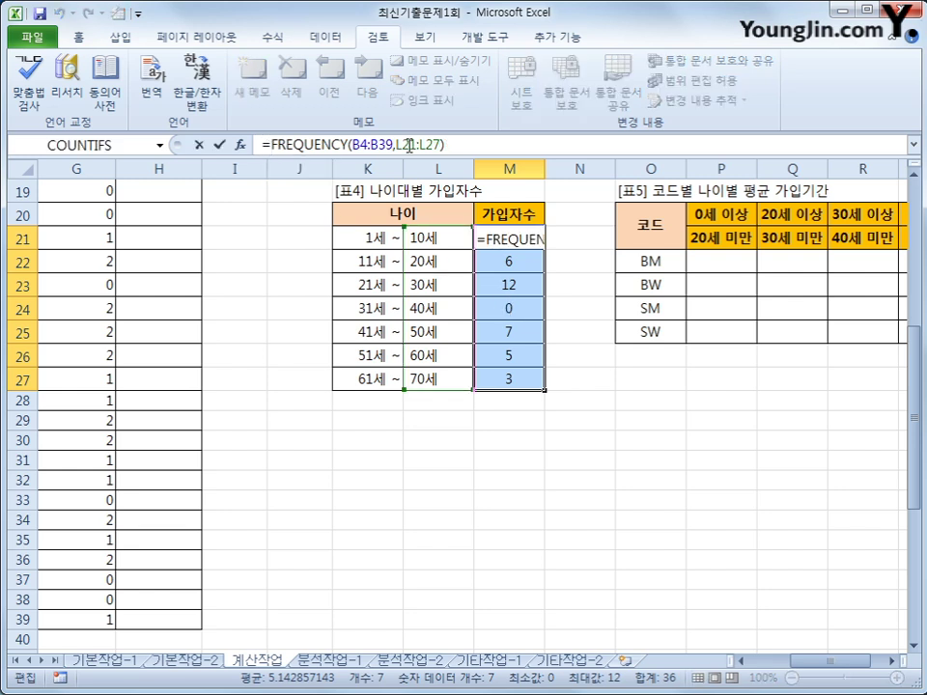
text(i)
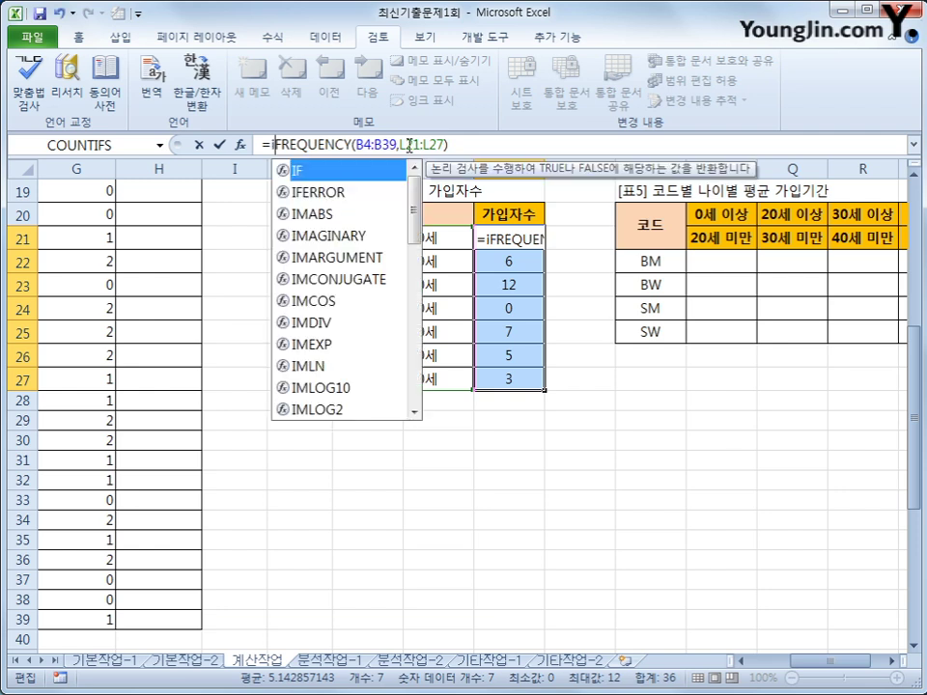
text(f()
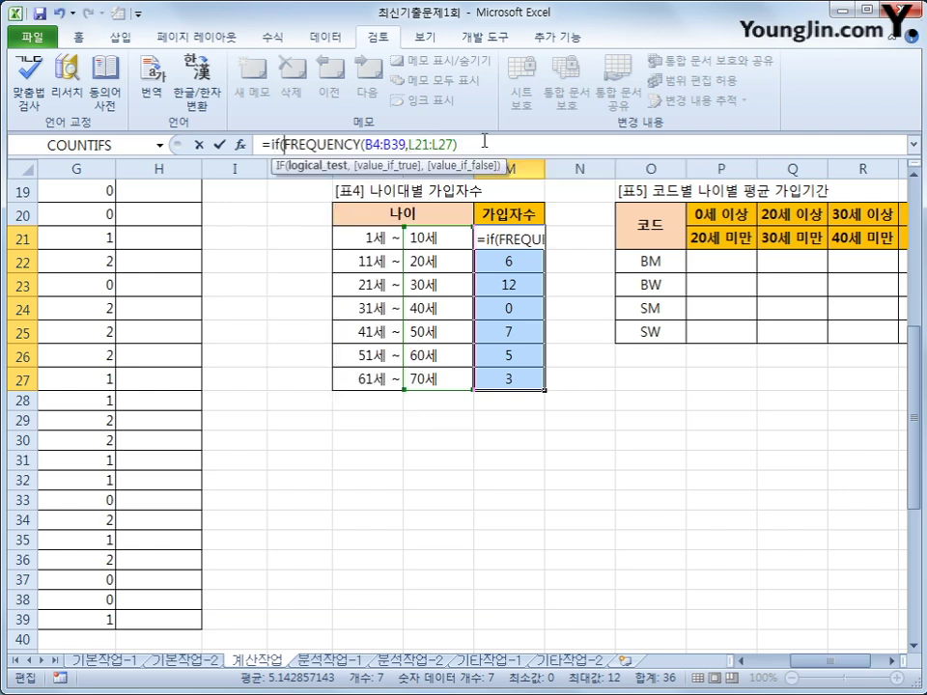
click(484, 141)
text(>)
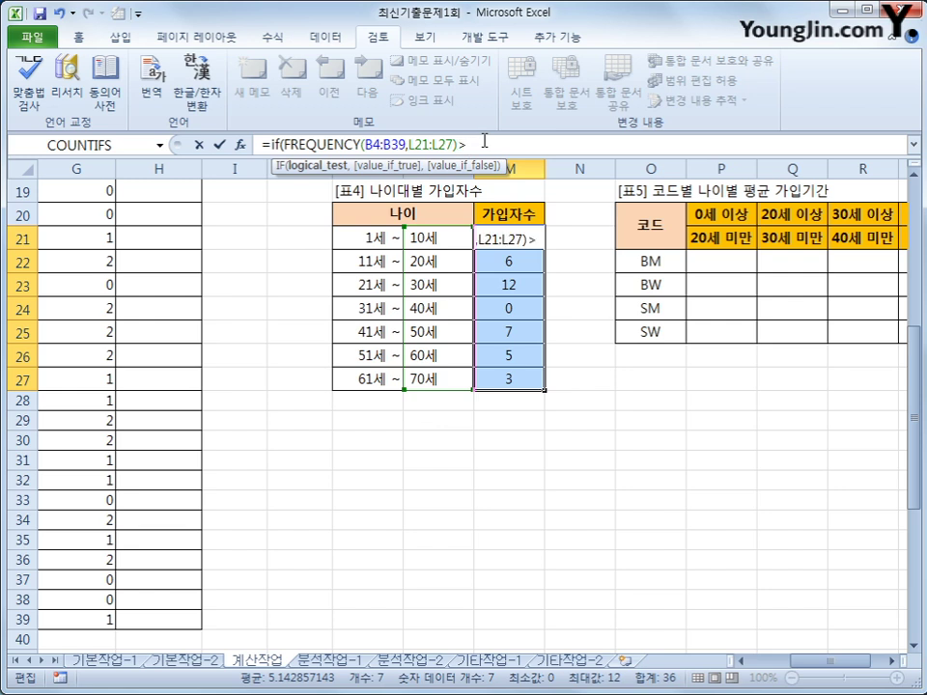
text(0,tex)
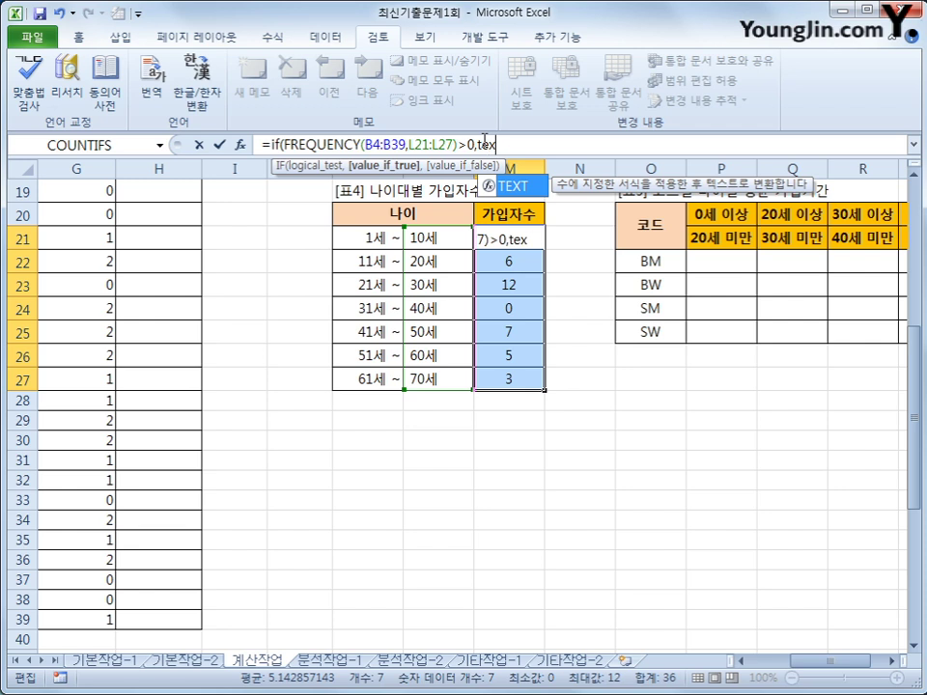
text(t()
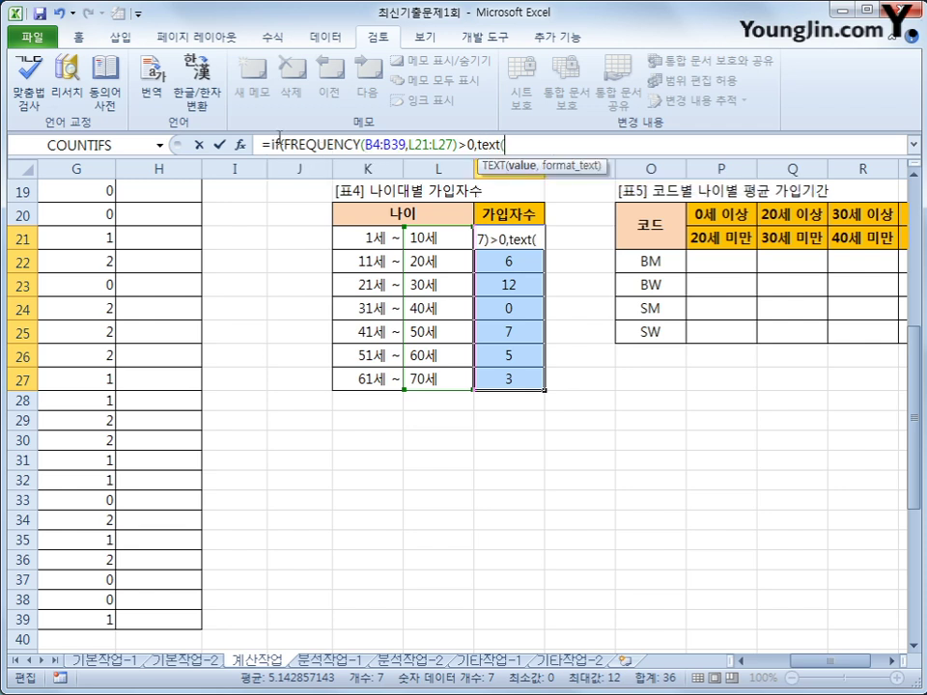
drag(283, 143, 459, 145)
key(ctrl+c)
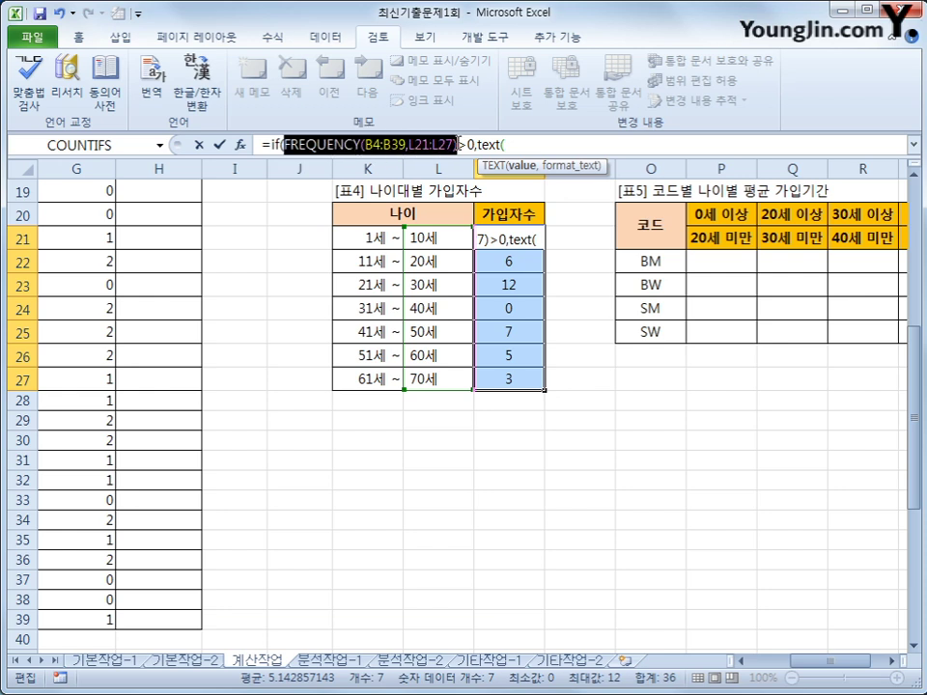
click(567, 145)
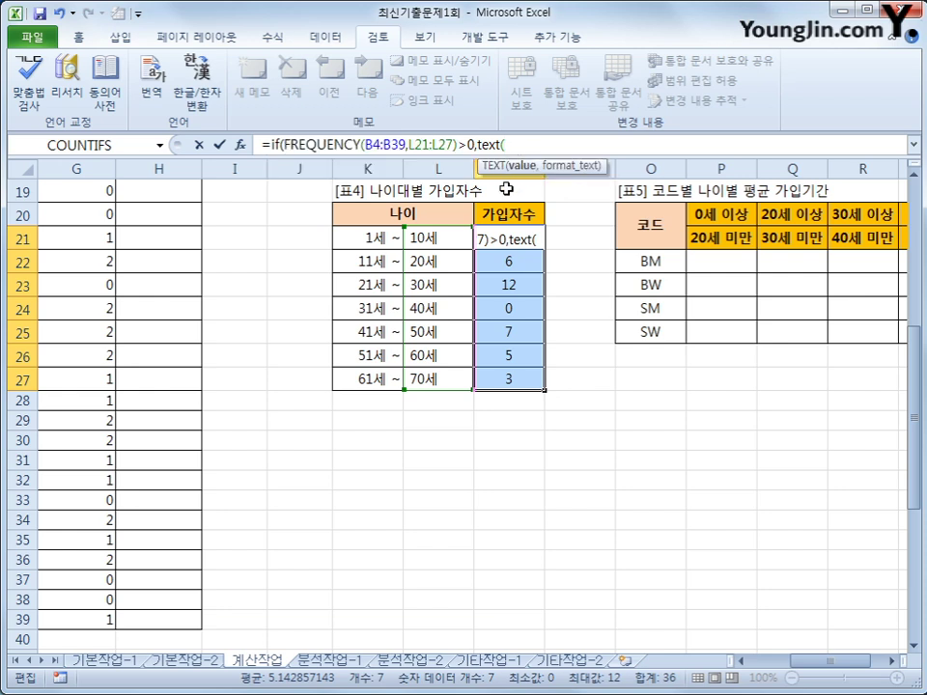
key(ctrl+v)
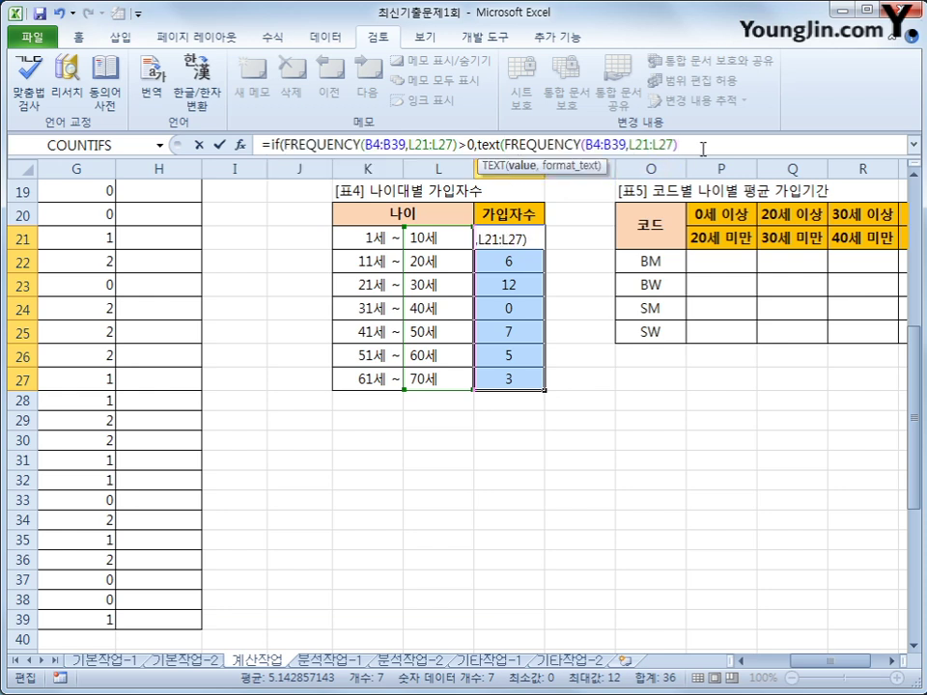
text(,")
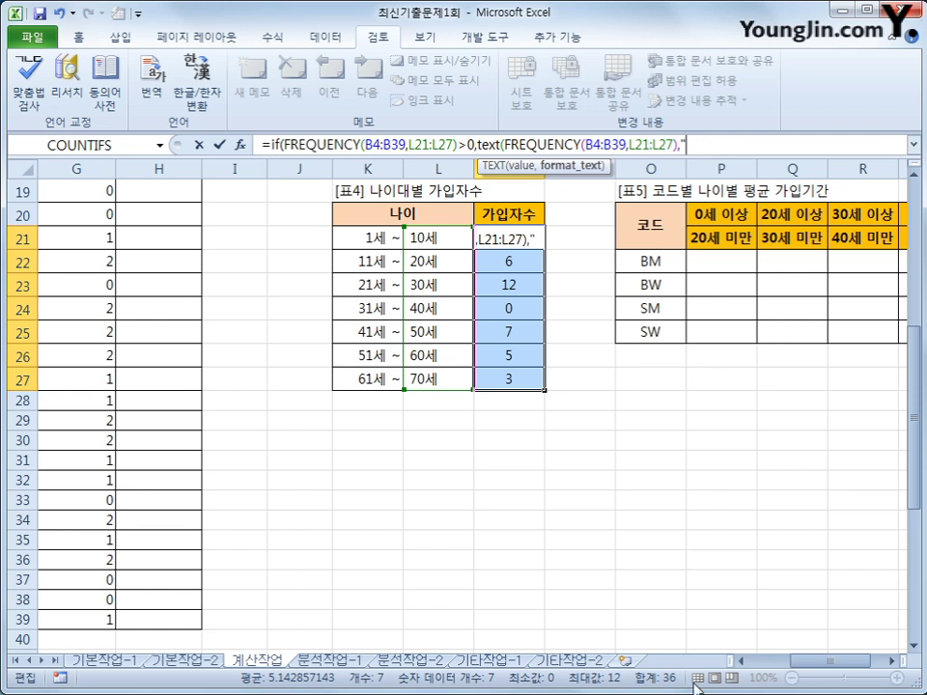
text(00)
text(명")
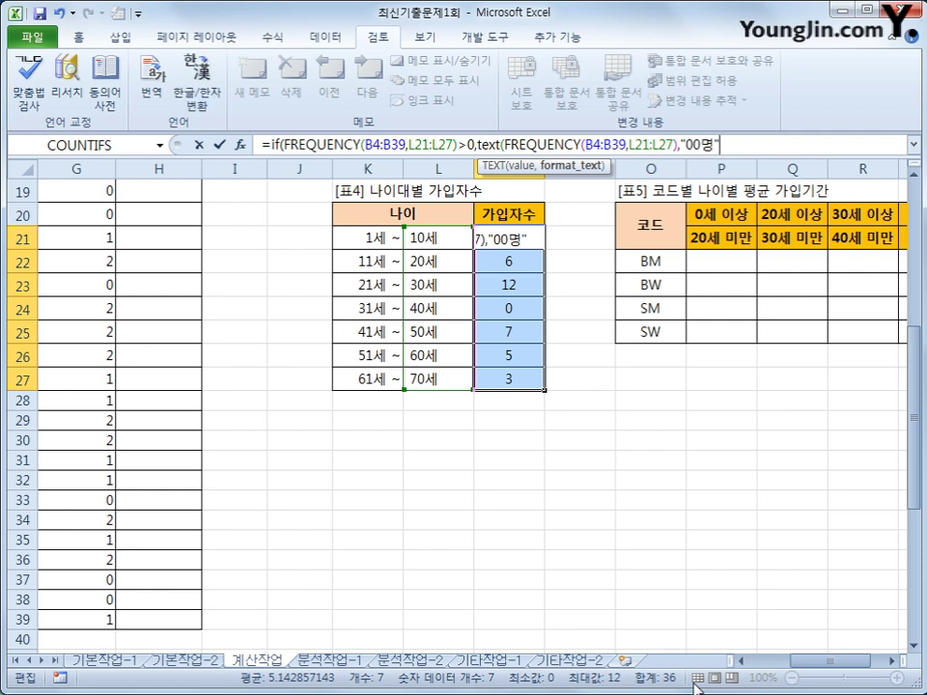
text(),)
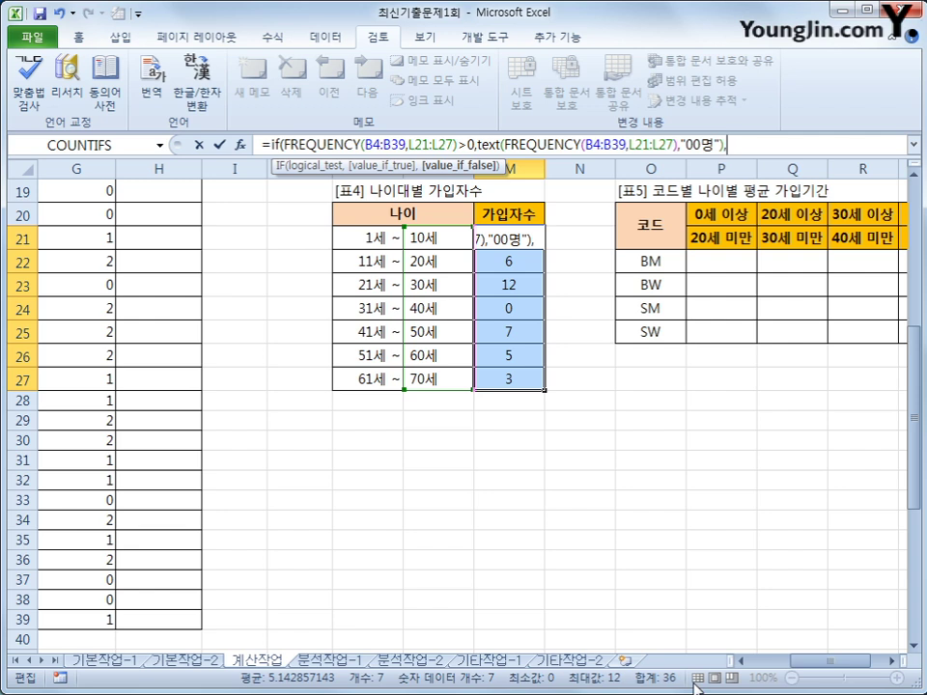
text("미가이)
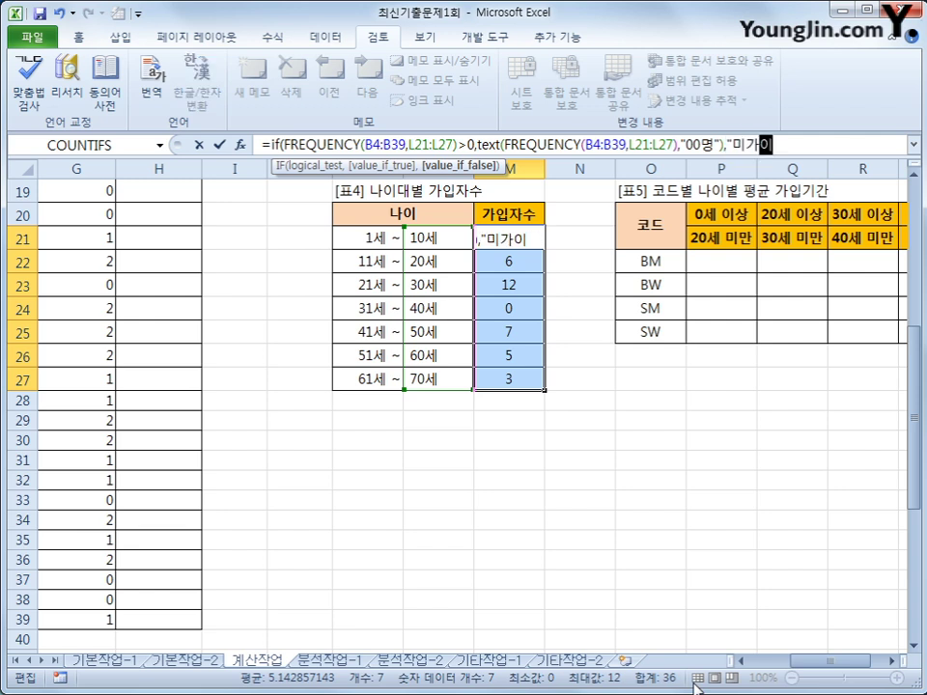
text(ㅂ")
text())
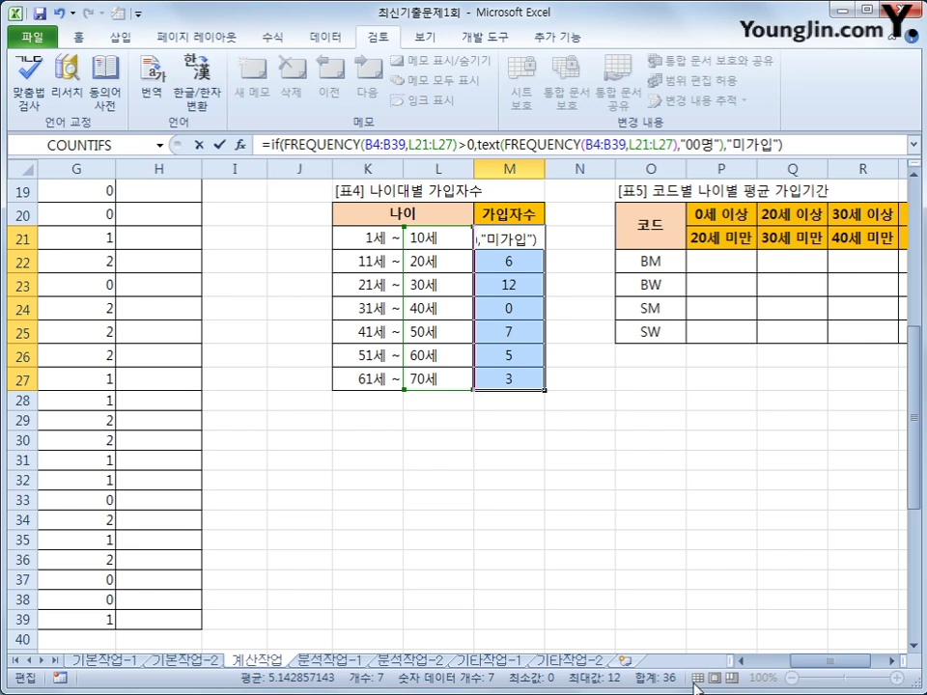
key(ctrl+shift+Return)
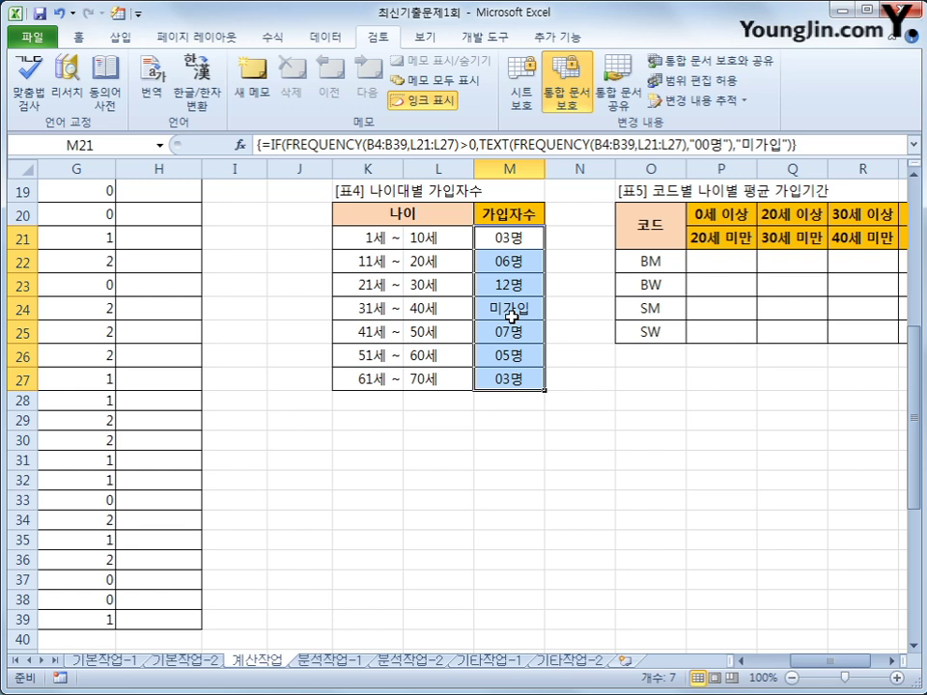
click(719, 271)
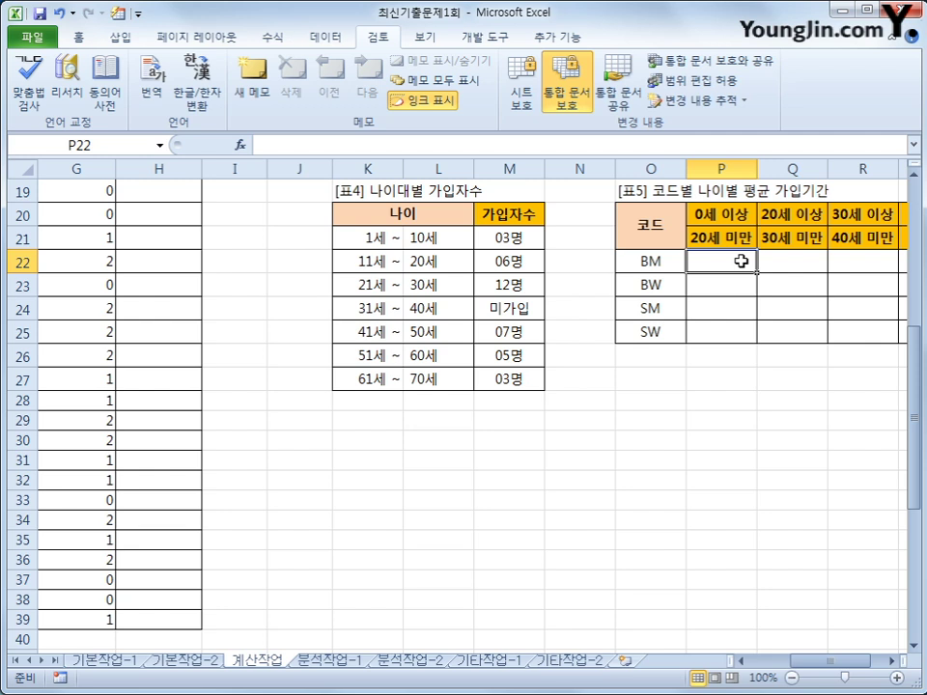
Step: Start P22's formula as =AVERAGE(IF(( using the function suggestions
text(=)
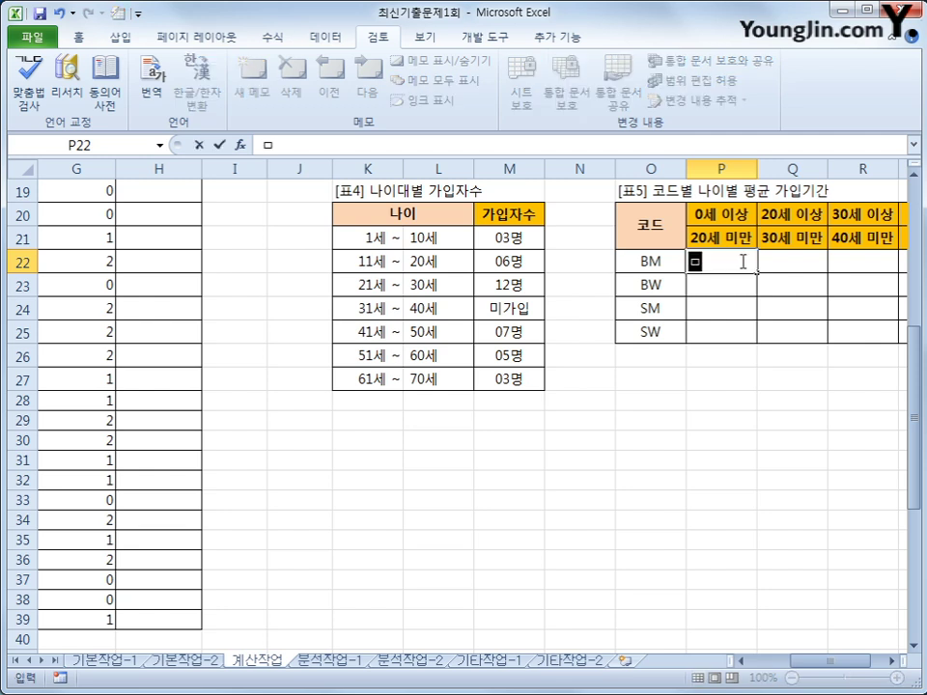
text(ave)
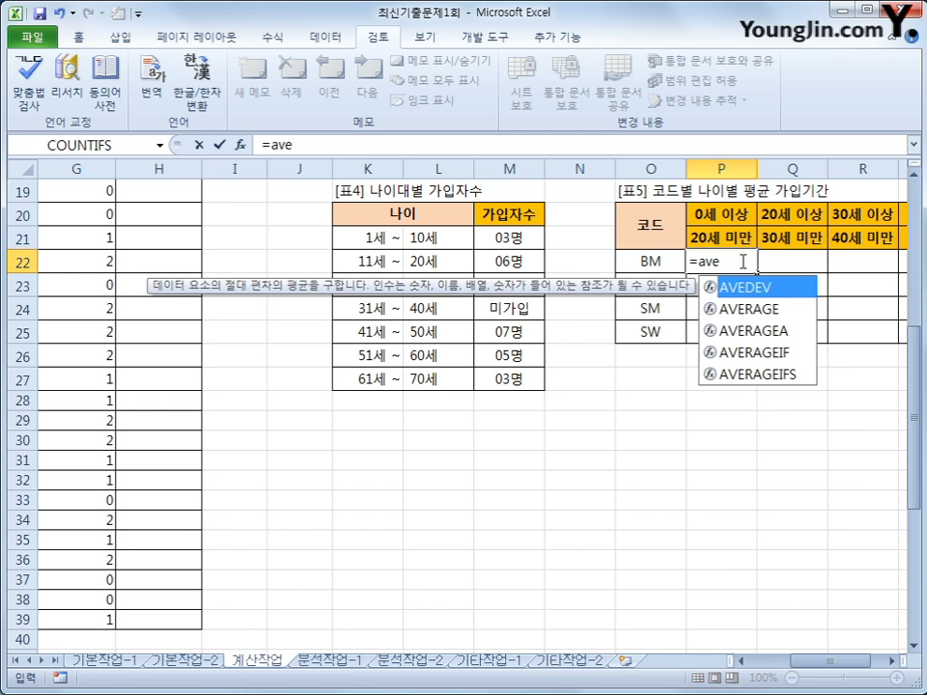
key(Down)
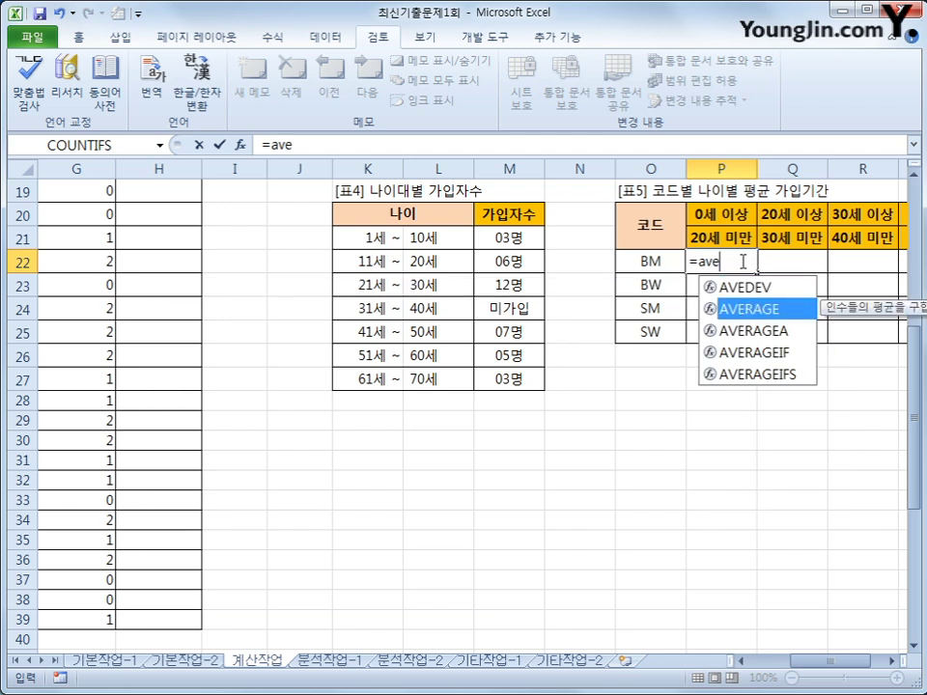
key(Tab)
text(if()
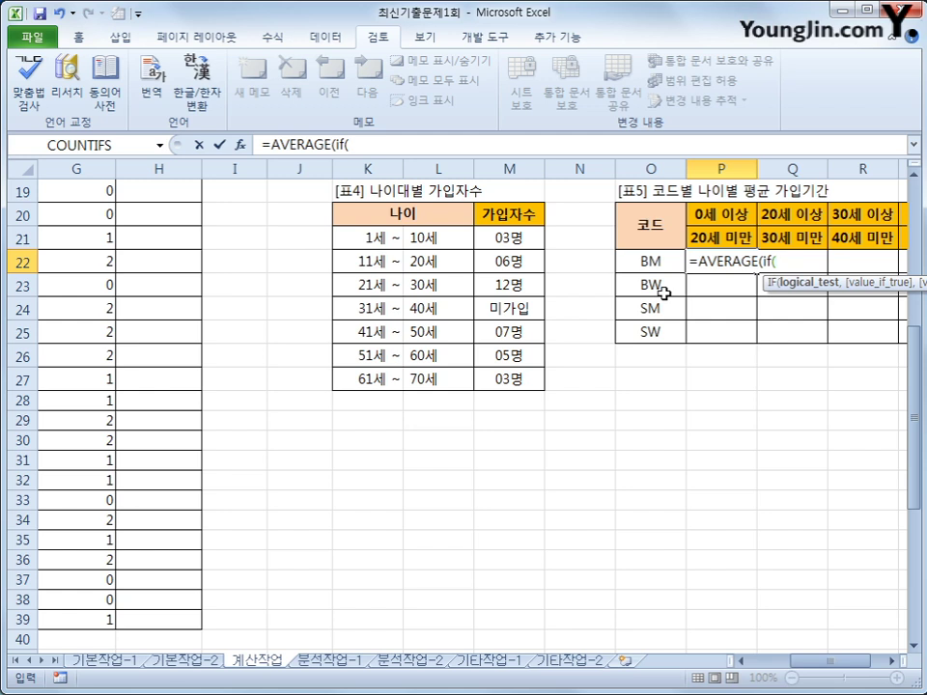
text(()
Step: Add the code condition $C$4:$C$39=$O22, followed by )*
drag(844, 661, 784, 664)
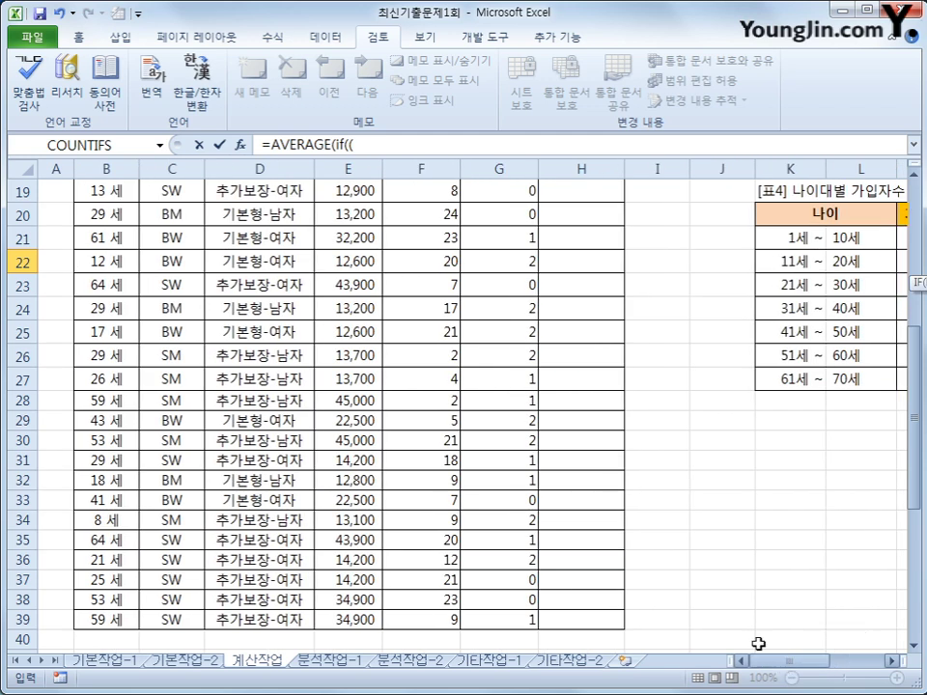
scroll(241, 328, up, 6)
drag(174, 261, 183, 615)
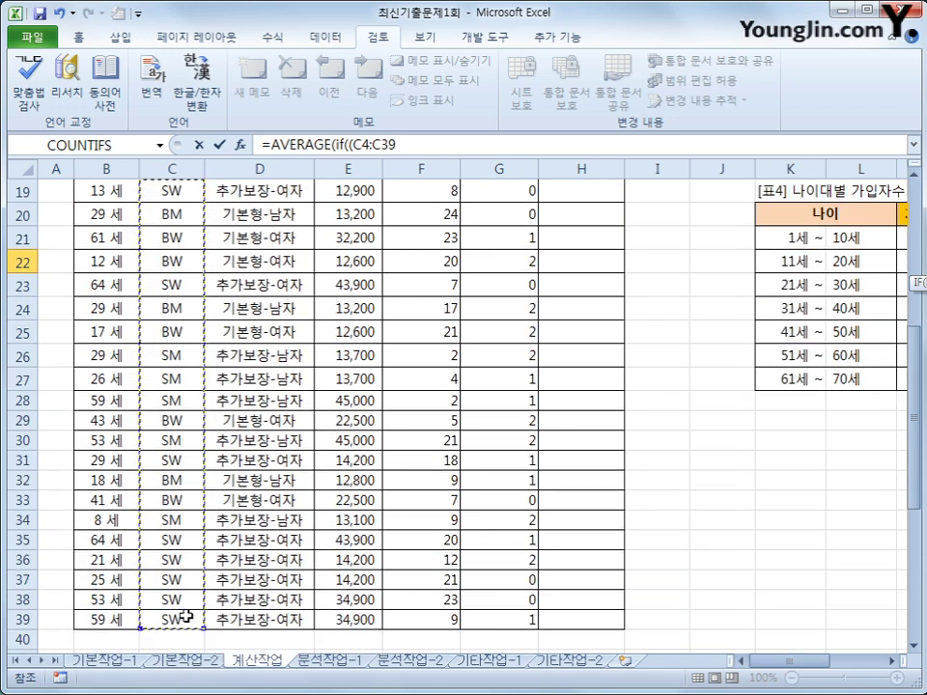
key(F4)
text(=)
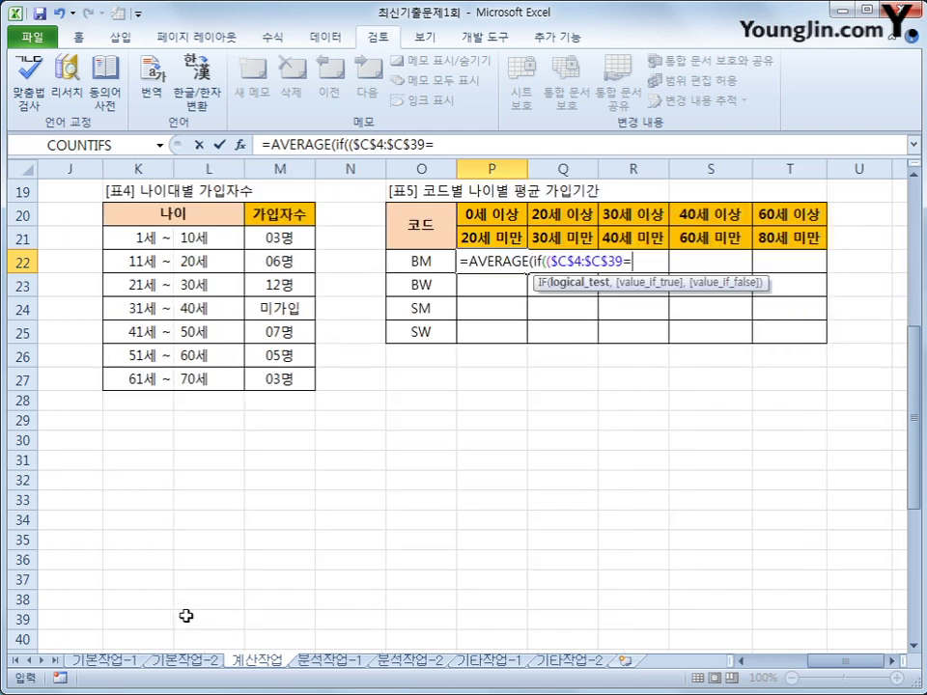
key(Left)
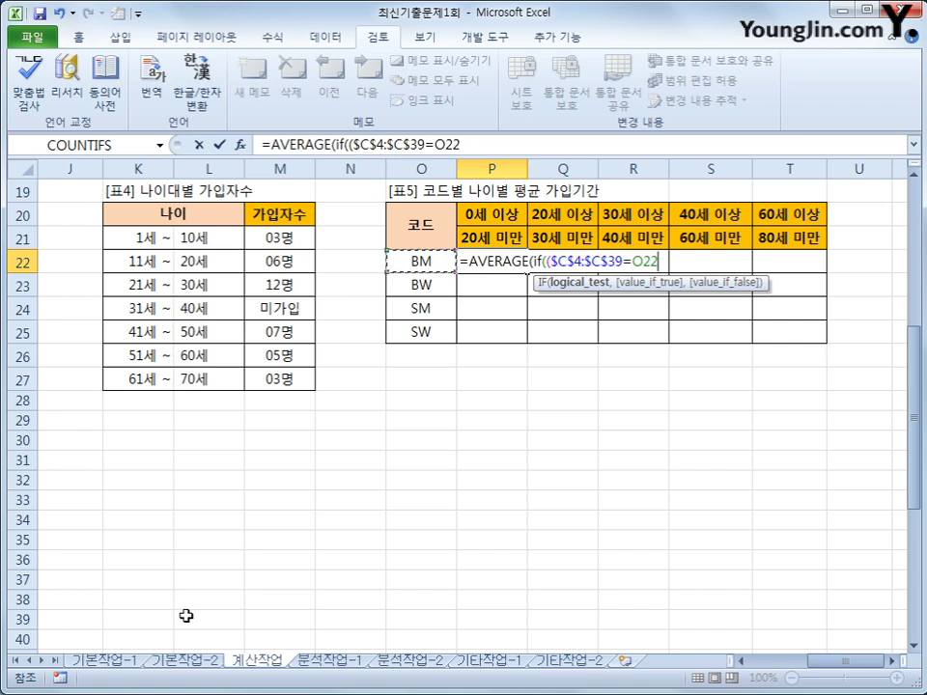
key(F4)
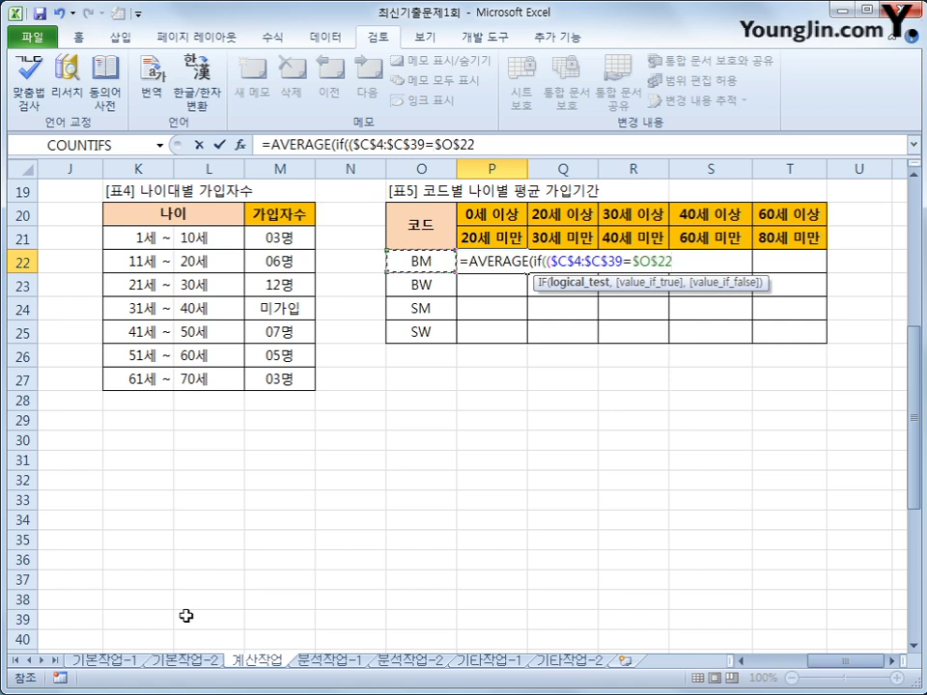
key(F4)
key(F4)
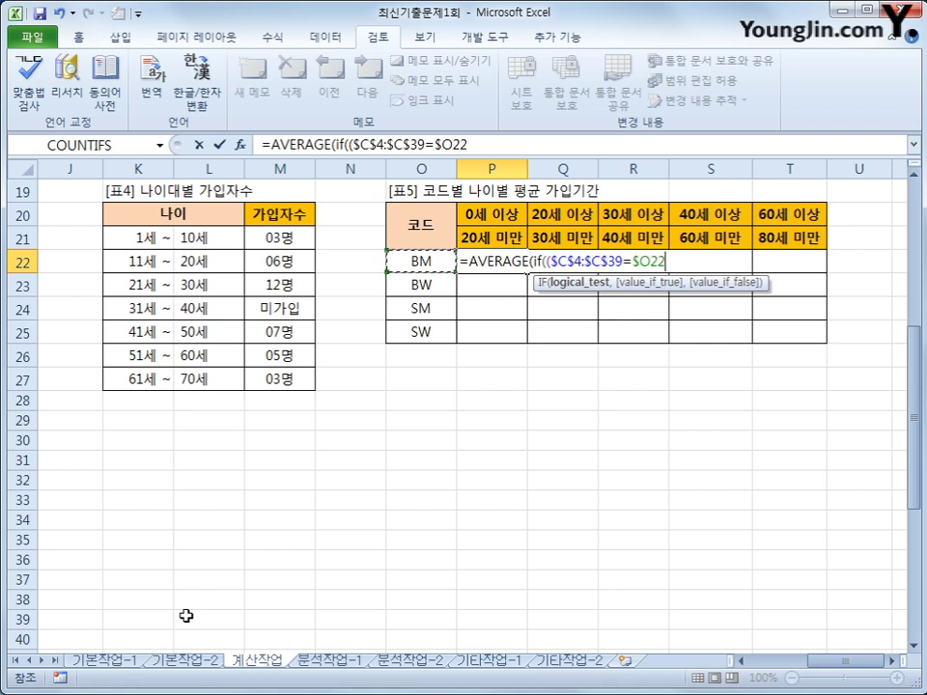
text())
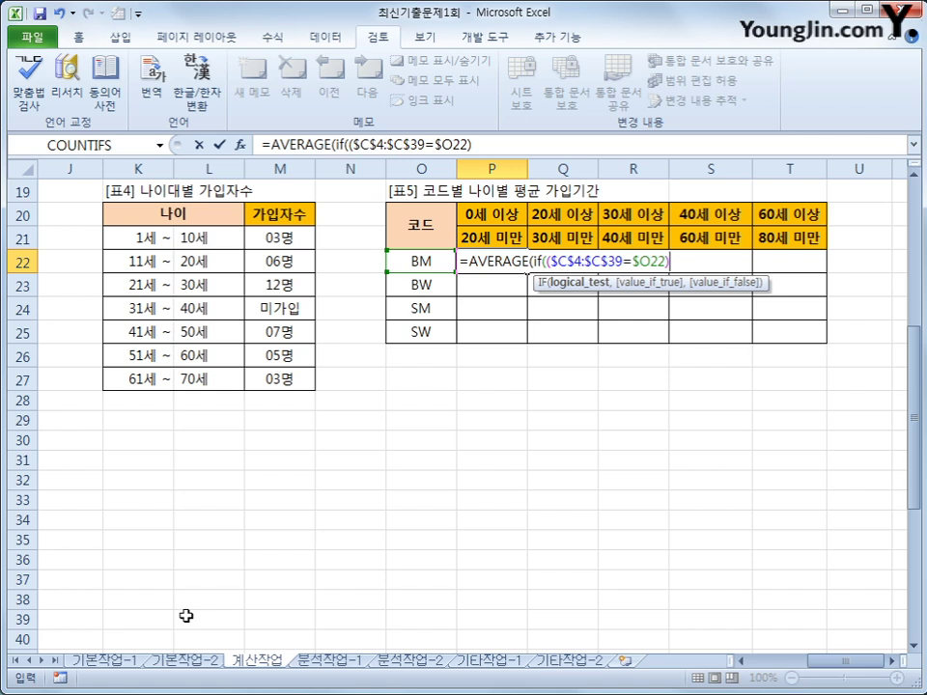
text(*)
Step: Add the age condition ($B$4:$B$39>=P$20) to P22's formula
text(()
drag(821, 674, 769, 664)
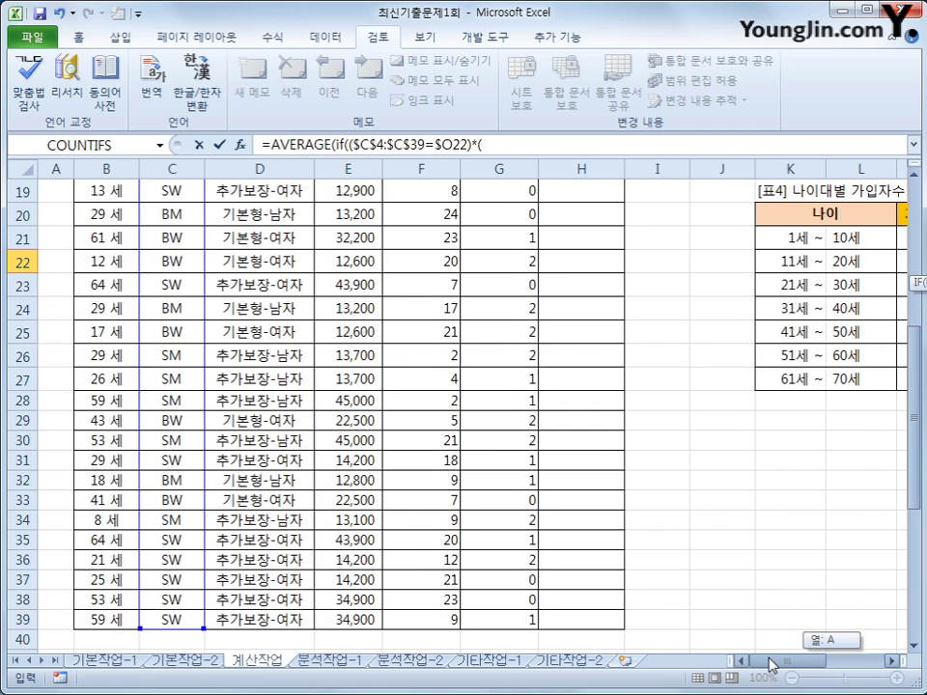
scroll(248, 379, up, 6)
drag(114, 258, 121, 622)
key(F4)
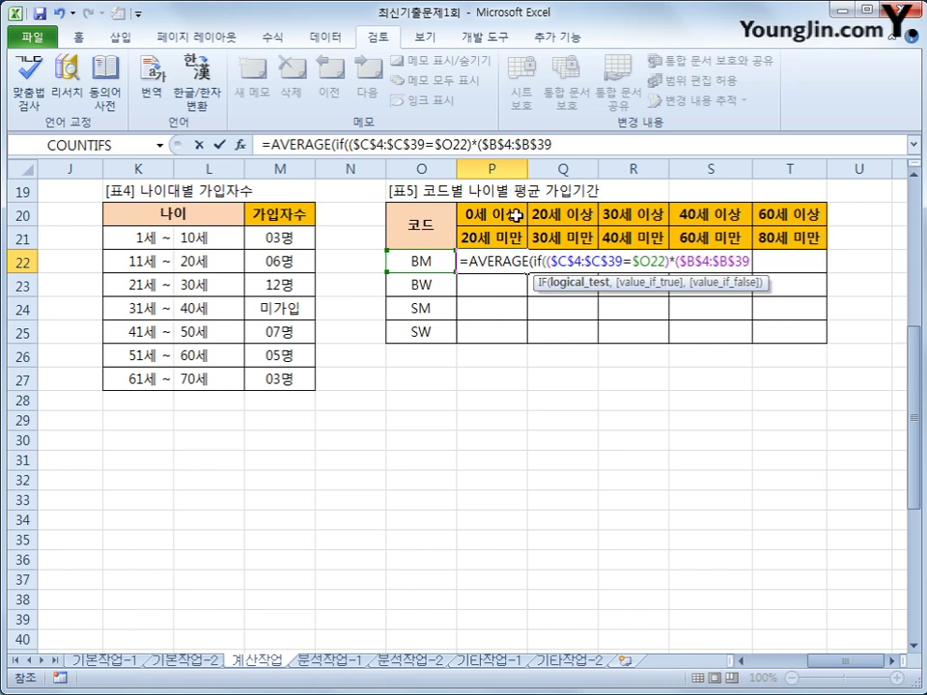
text(>=)
click(517, 215)
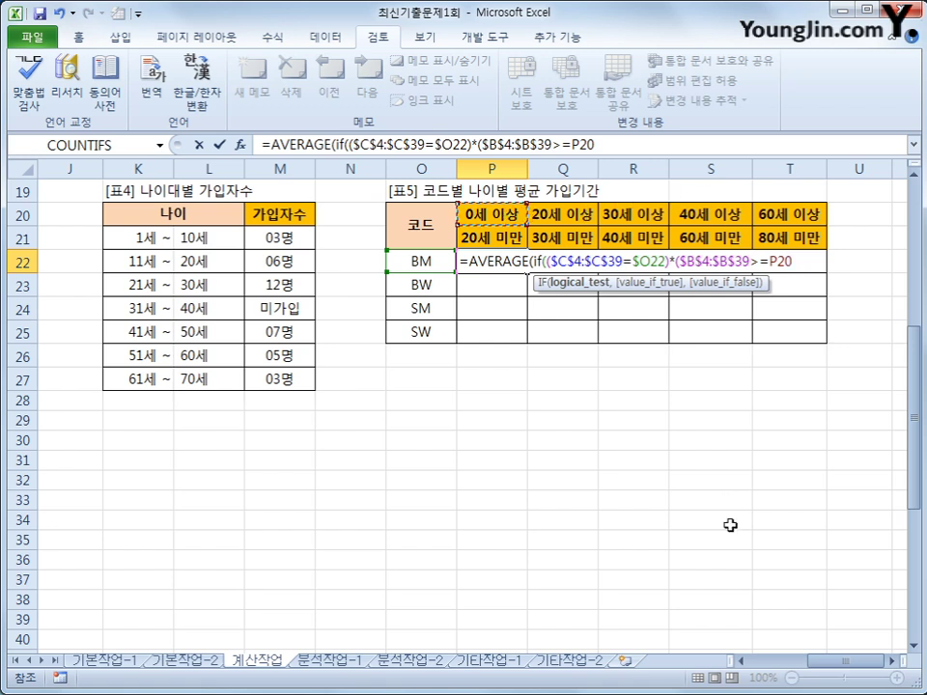
key(F4)
key(F4)
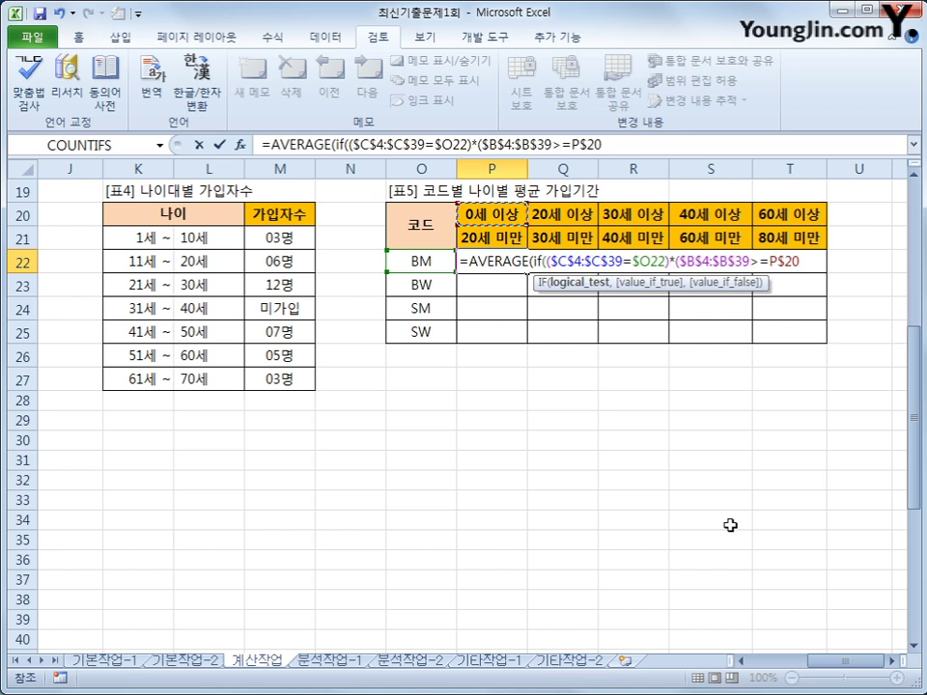
text())
Step: Add the upper age condition *($B$4:$B$39<P$21) to P22's formula
text(*()
drag(828, 662, 754, 660)
scroll(103, 263, up, 6)
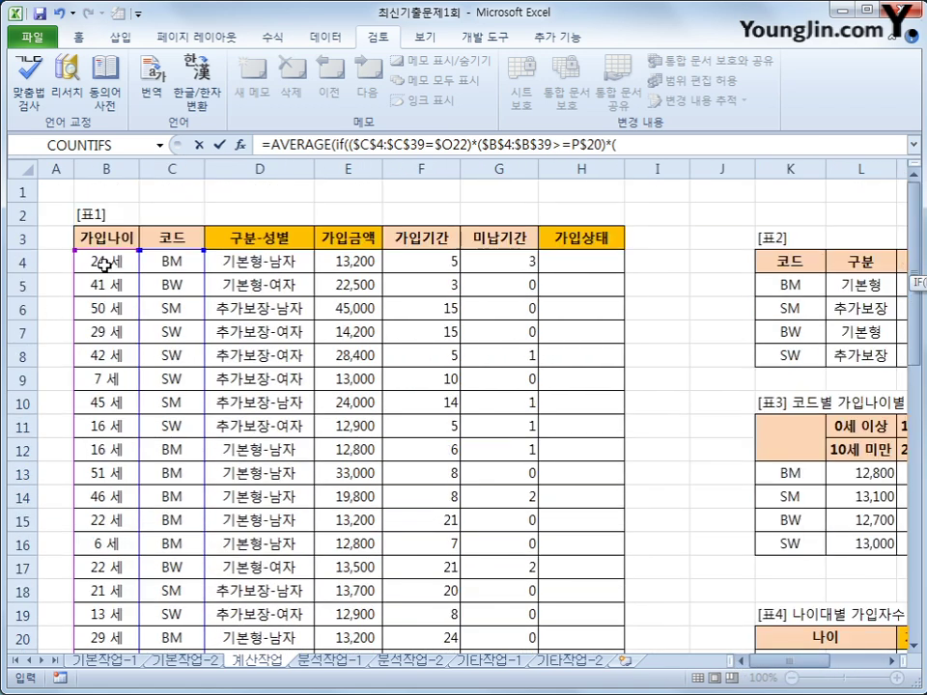
drag(104, 255, 116, 632)
key(F4)
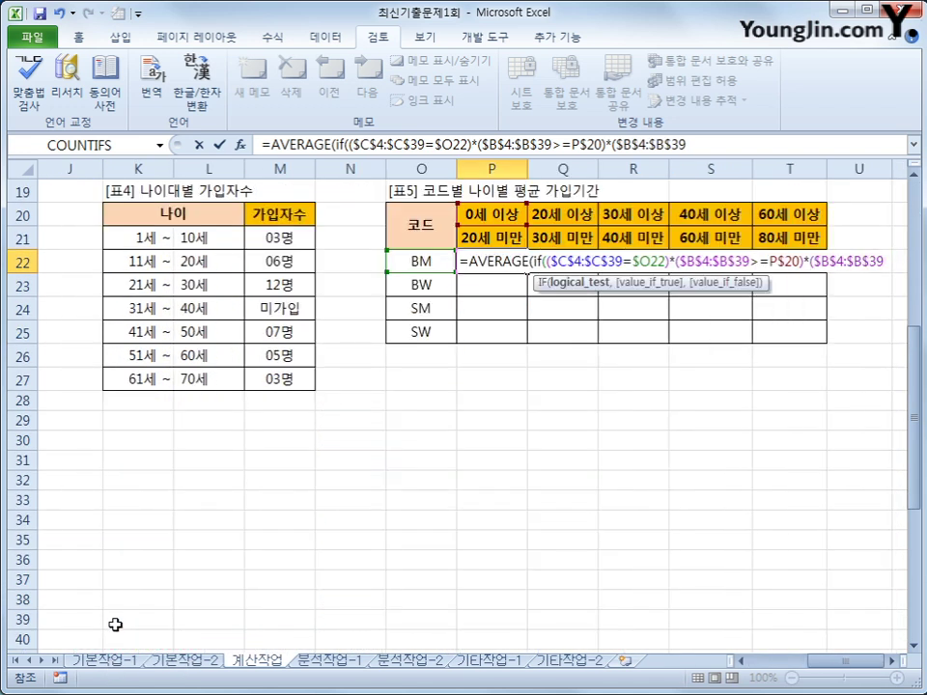
text(<)
click(480, 238)
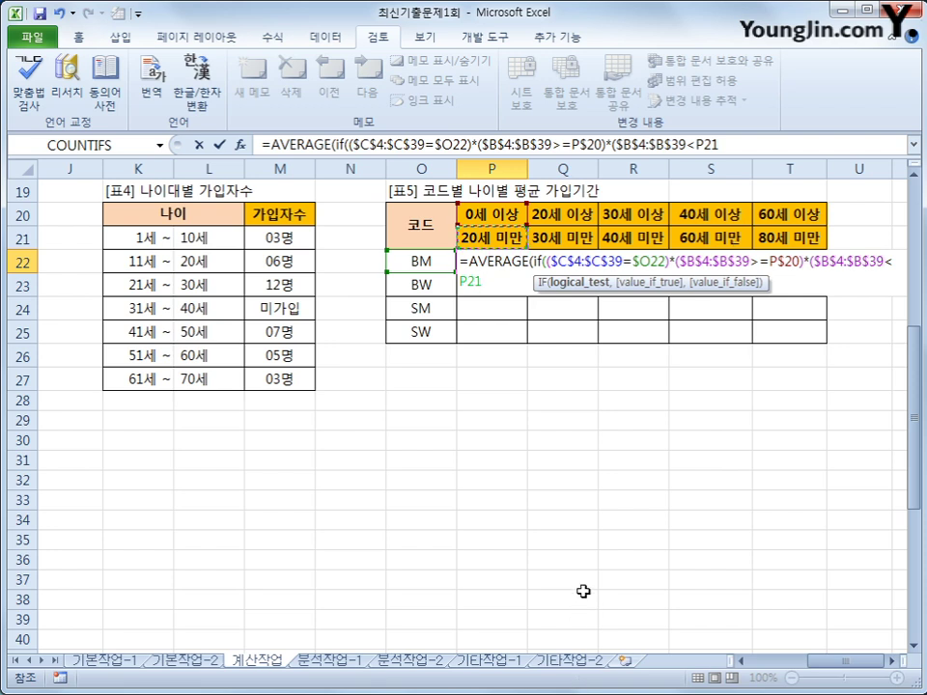
key(F4)
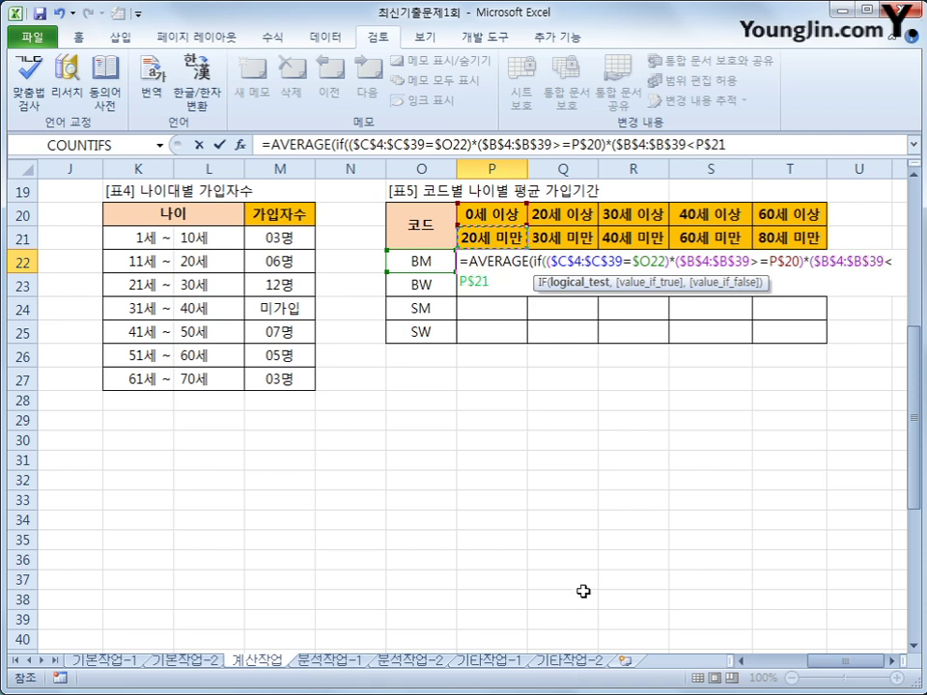
key(F4)
text(),)
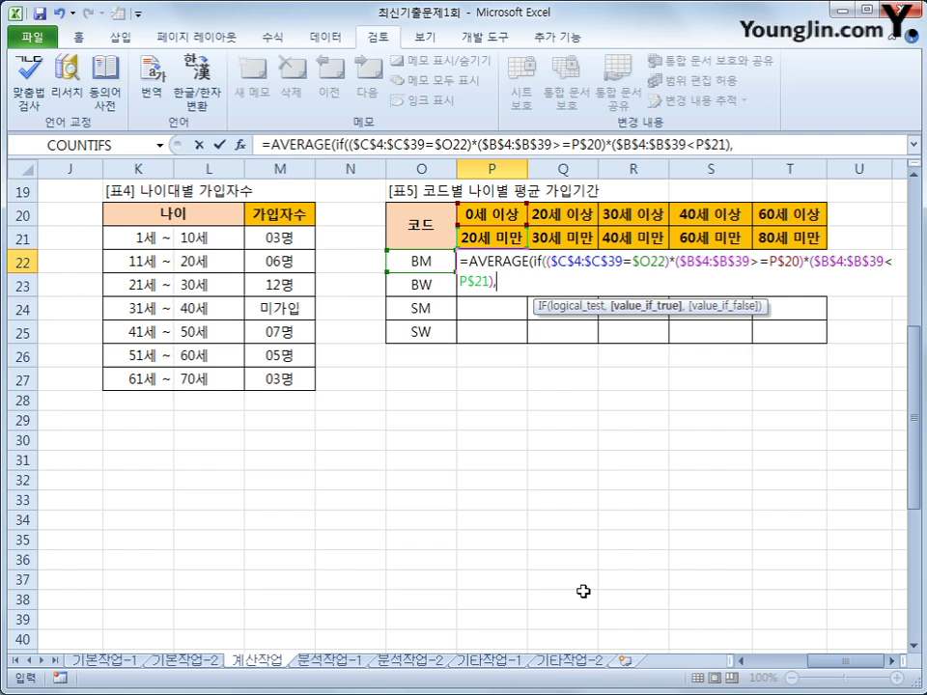
Step: Average $F$4:$F$39, confirm as an array formula, and fill it across P22:T25
drag(811, 662, 774, 668)
scroll(545, 530, up, 6)
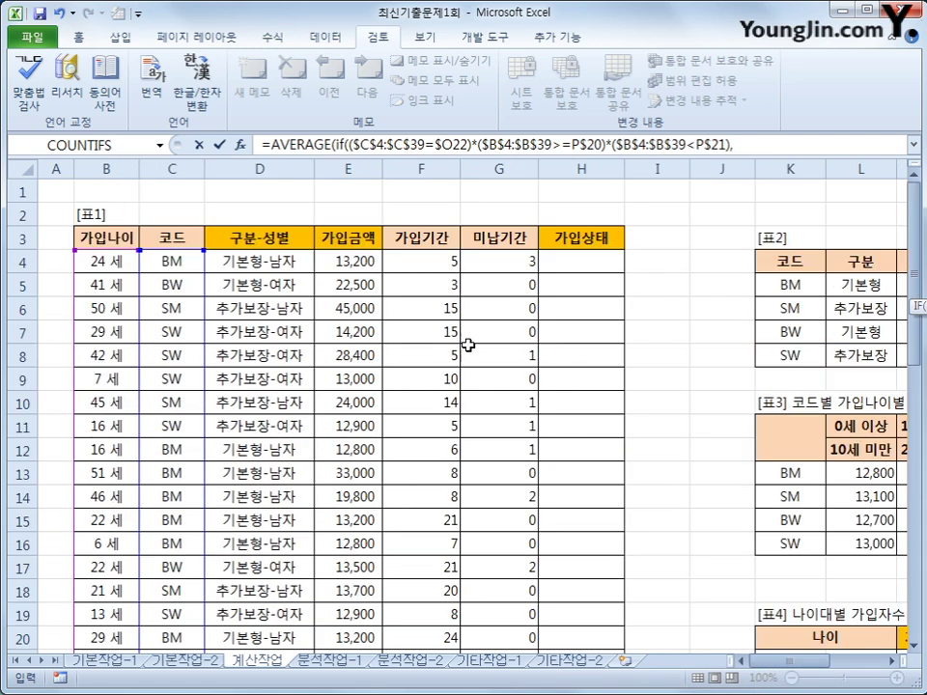
drag(406, 262, 420, 621)
key(F4)
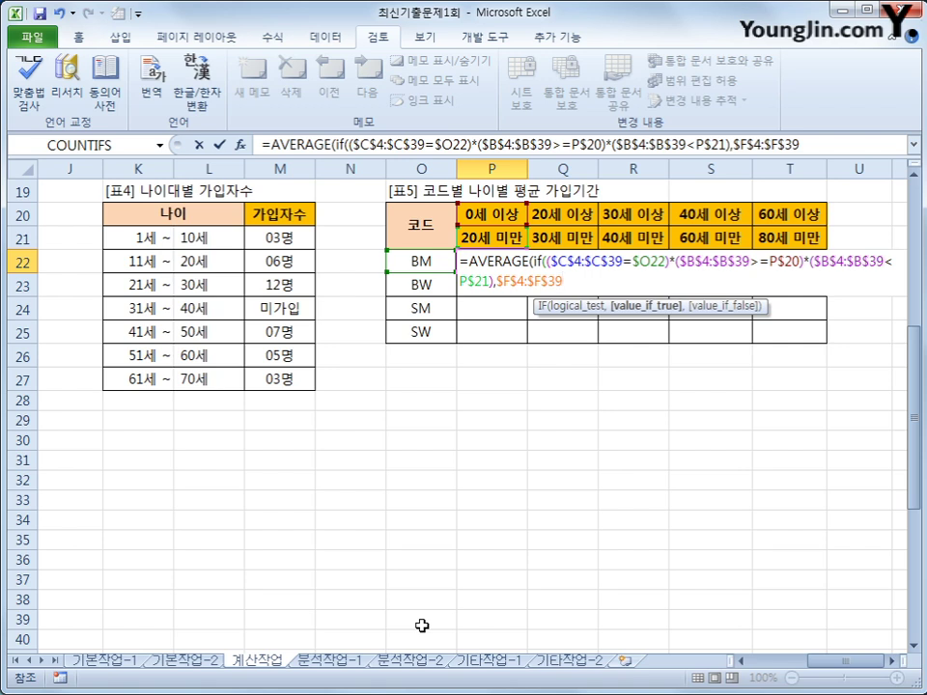
text())
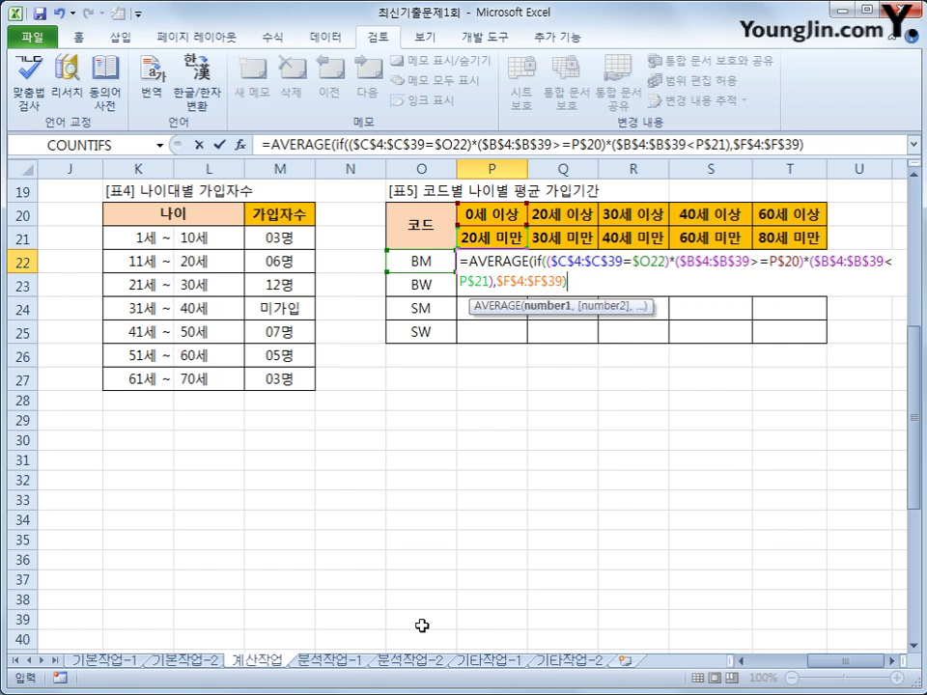
text())
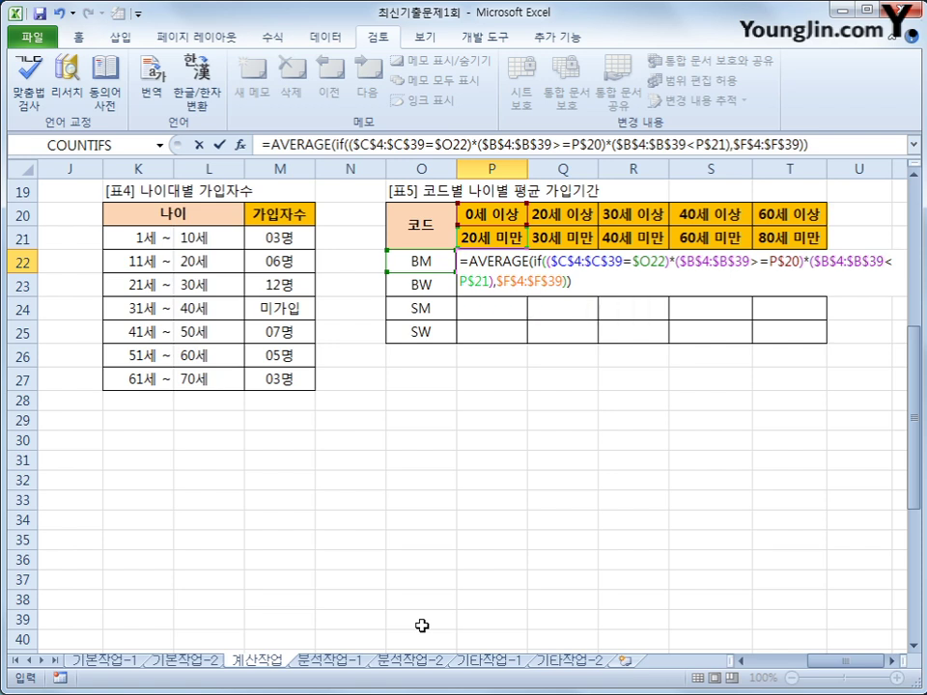
key(ctrl+shift+Return)
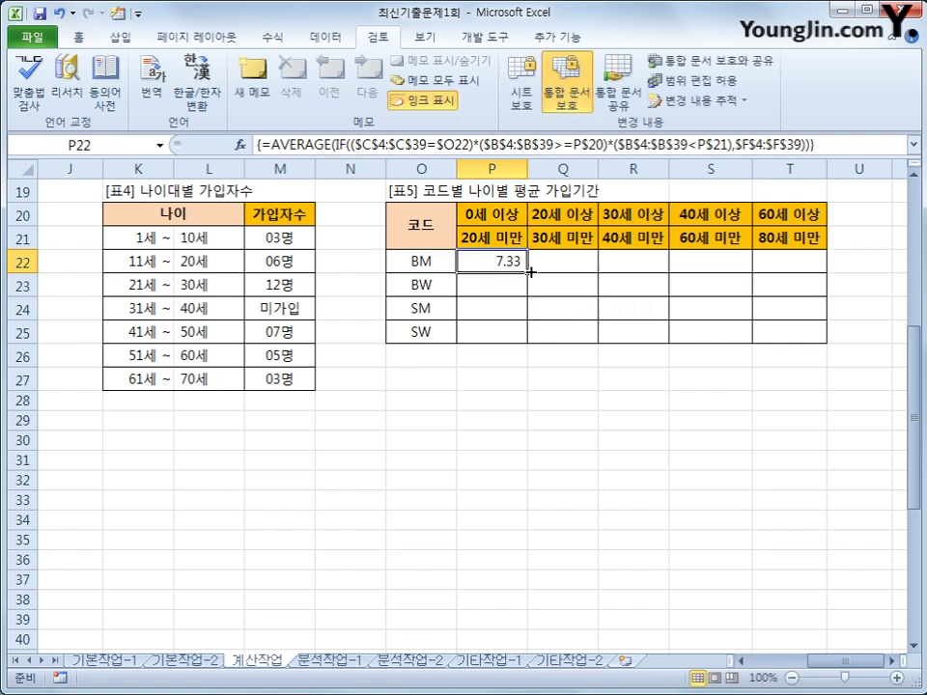
drag(529, 272, 823, 343)
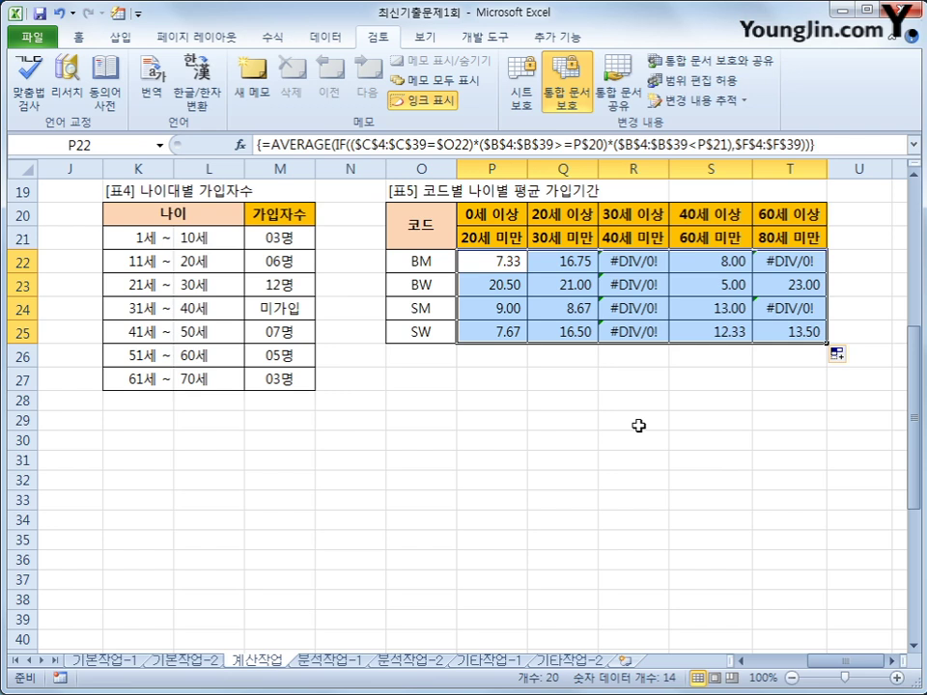
click(648, 261)
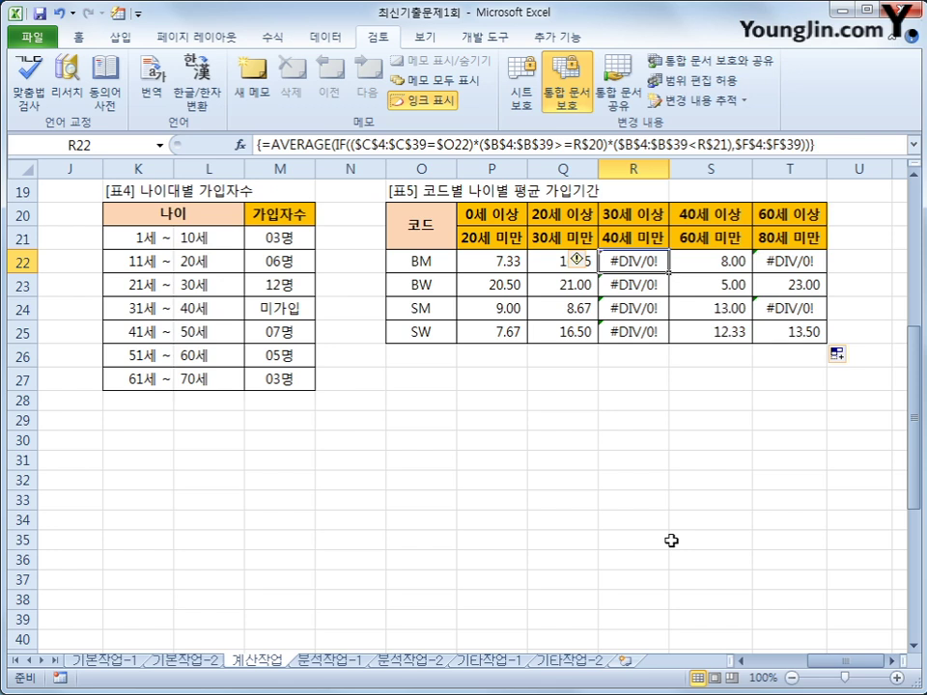
click(517, 269)
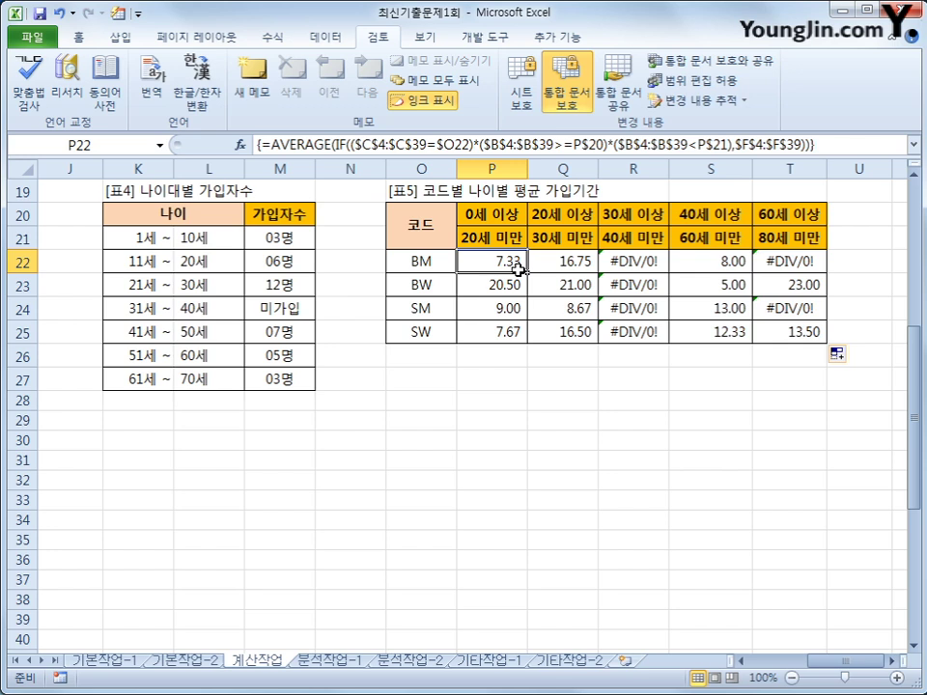
Step: Wrap P22's formula in IFERROR(...,"") as an array formula and refill it across P22:T25
click(263, 144)
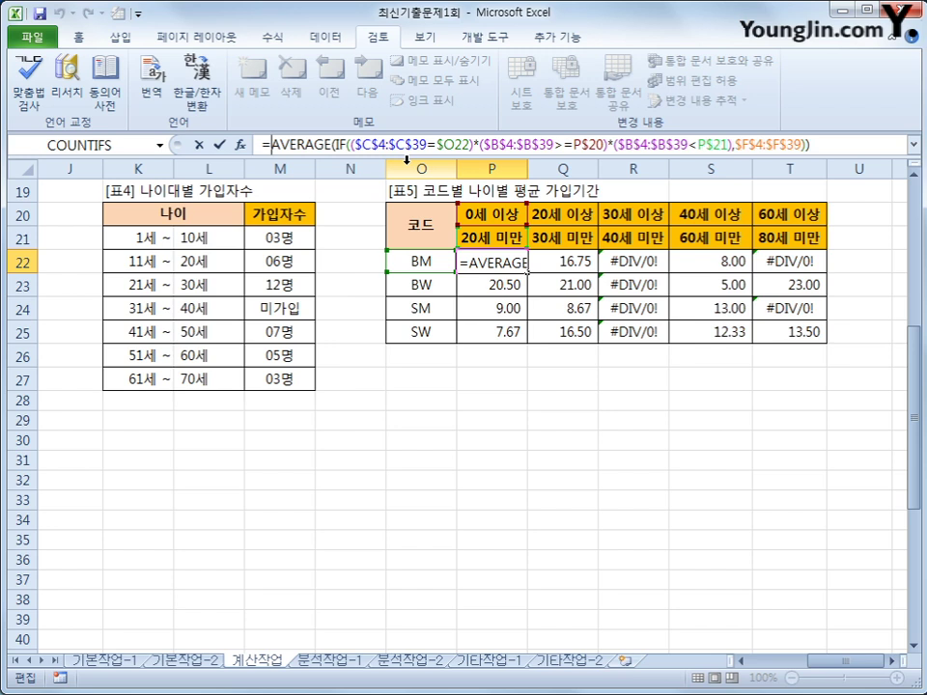
text(ife)
key(Tab)
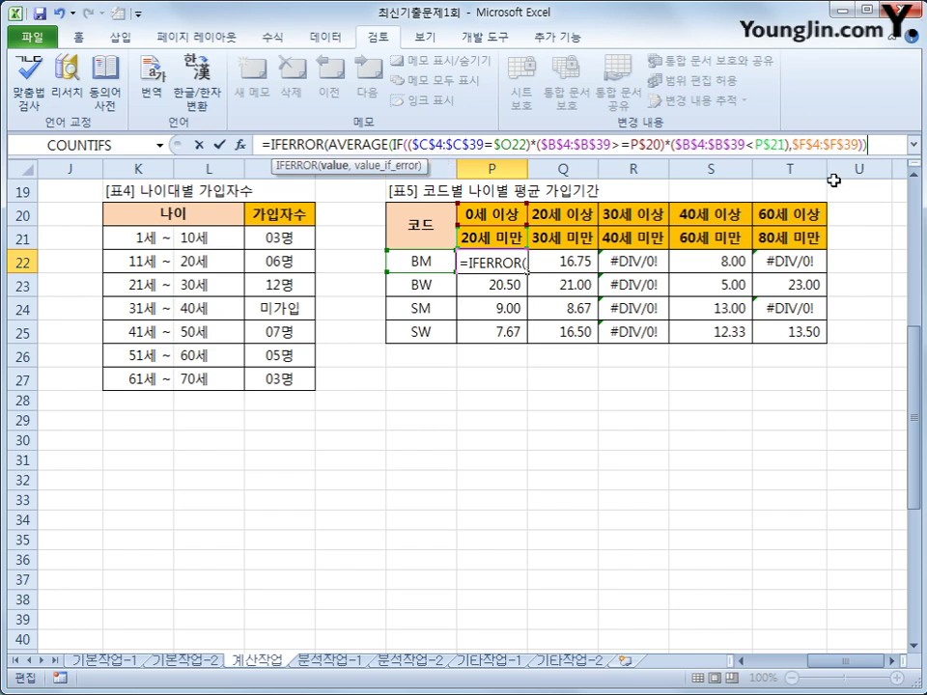
text(,)
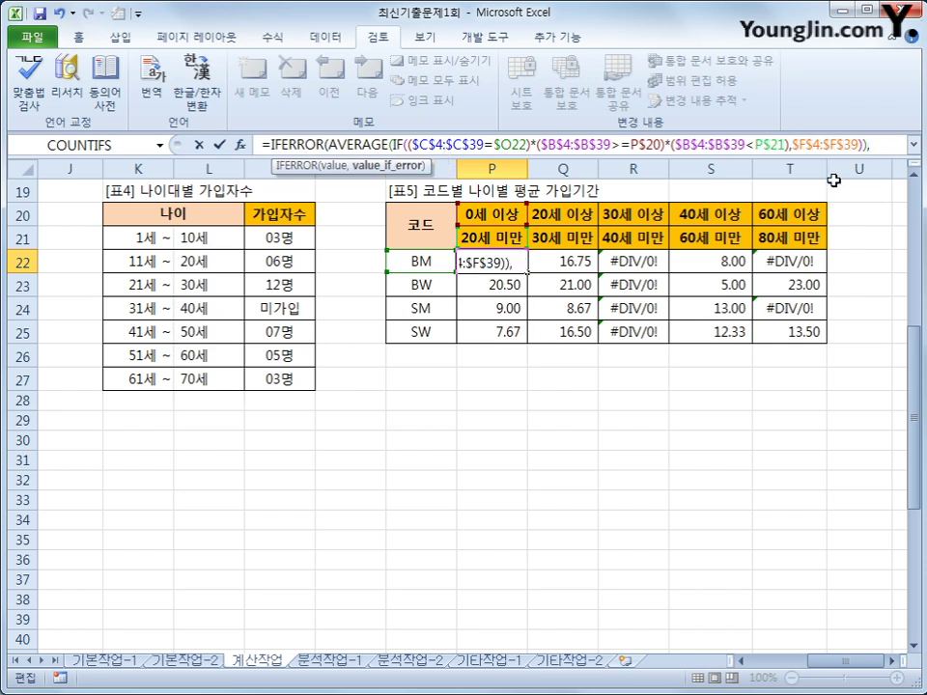
text(""))
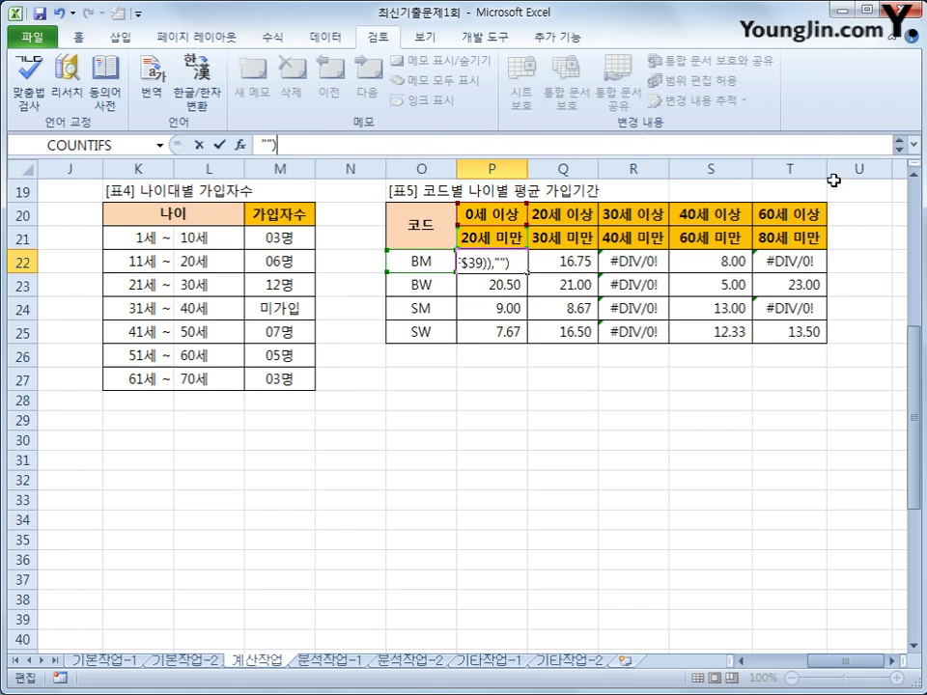
key(ctrl+shift+Return)
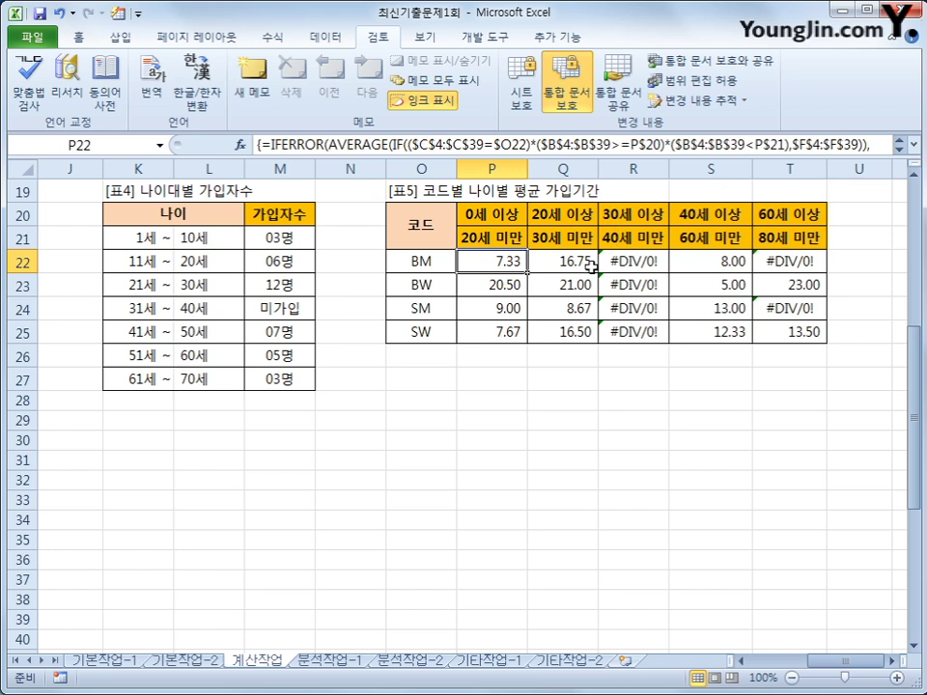
drag(530, 273, 821, 343)
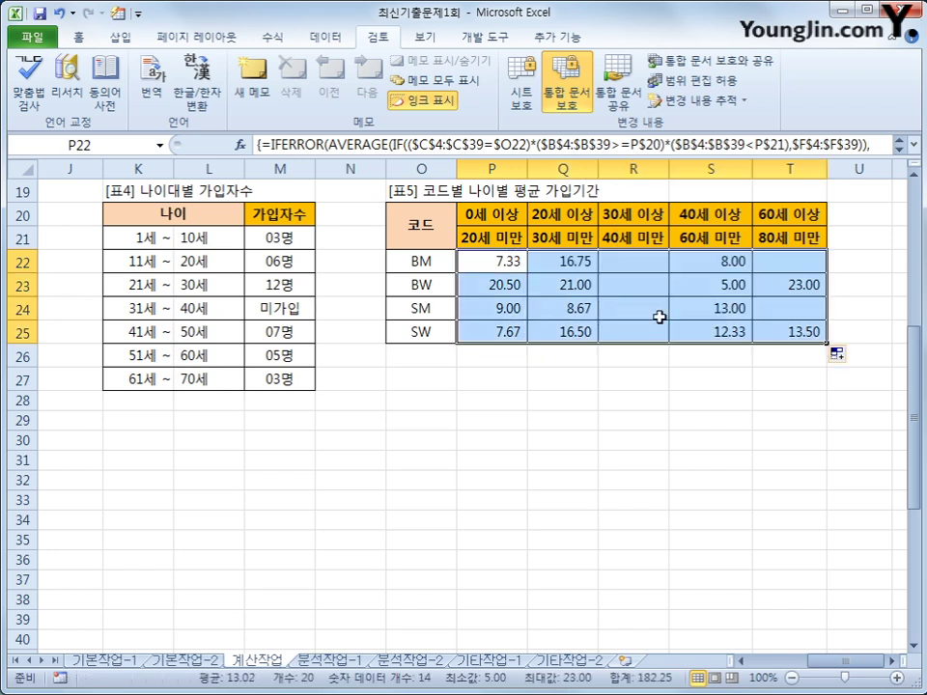
click(643, 264)
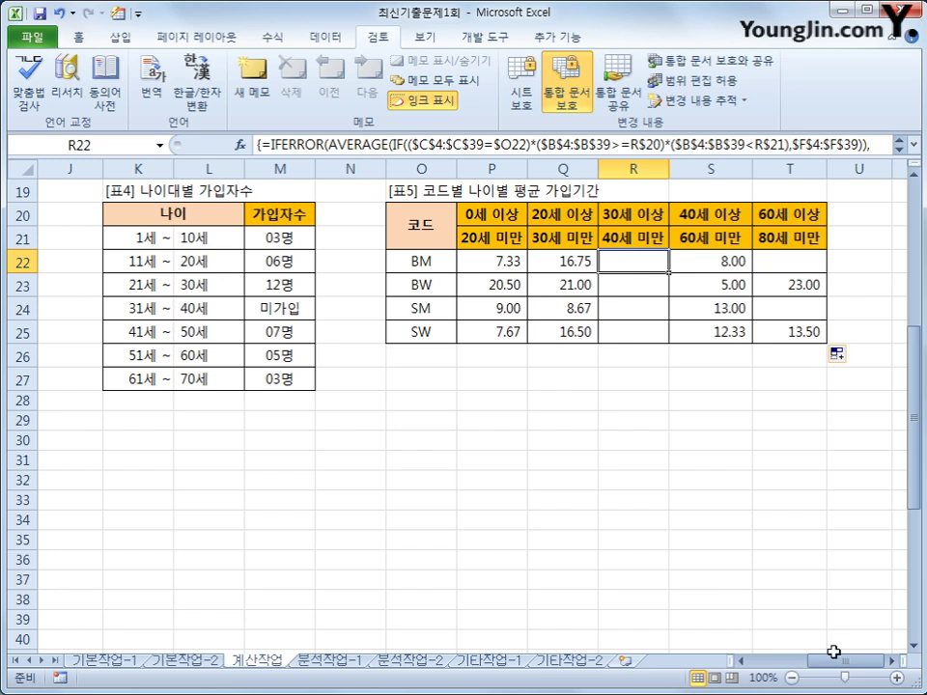
drag(834, 663, 770, 669)
Step: Select H4, then add Module1 in the Visual Basic editor via Insert > Module
scroll(706, 551, up, 6)
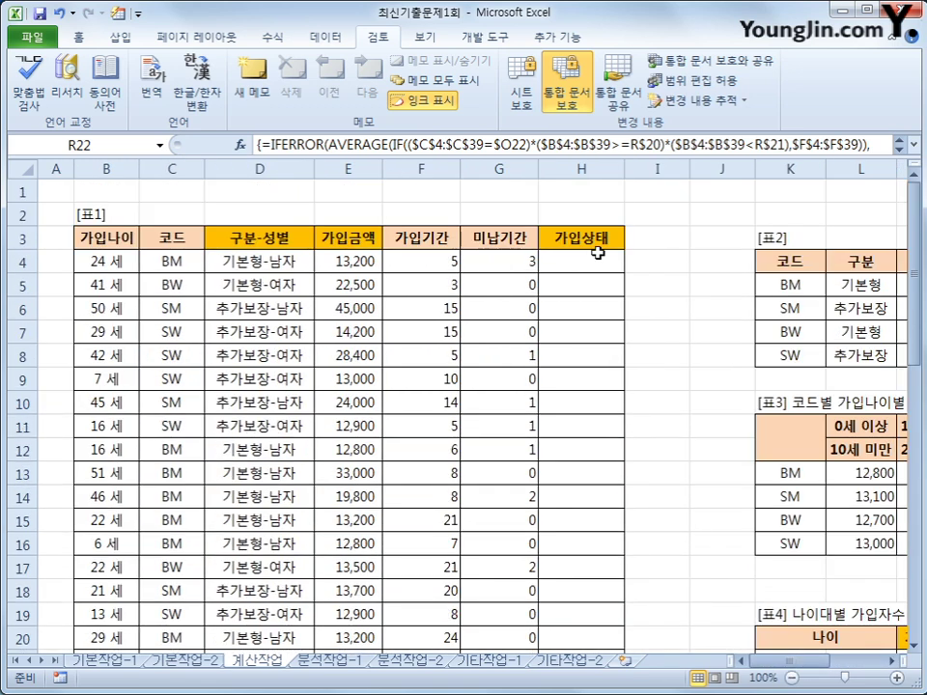
click(590, 266)
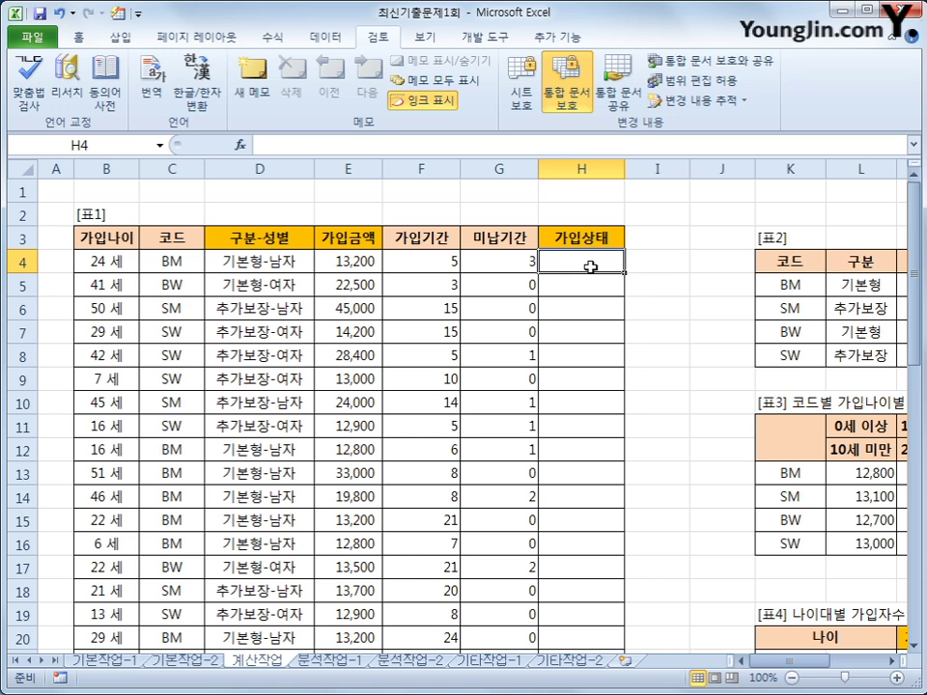
scroll(382, 38, down, 2)
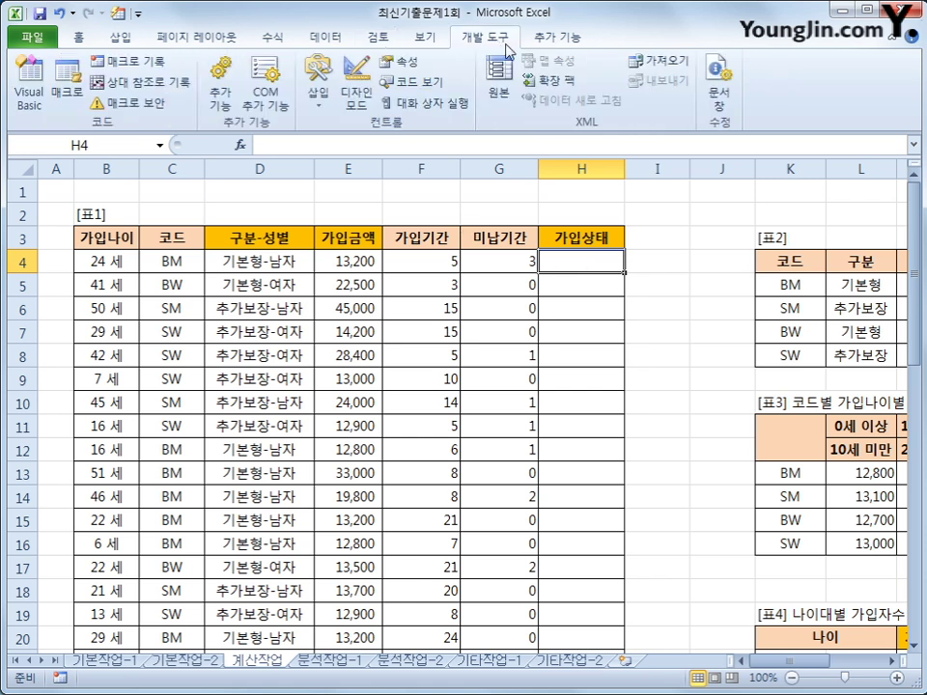
click(29, 89)
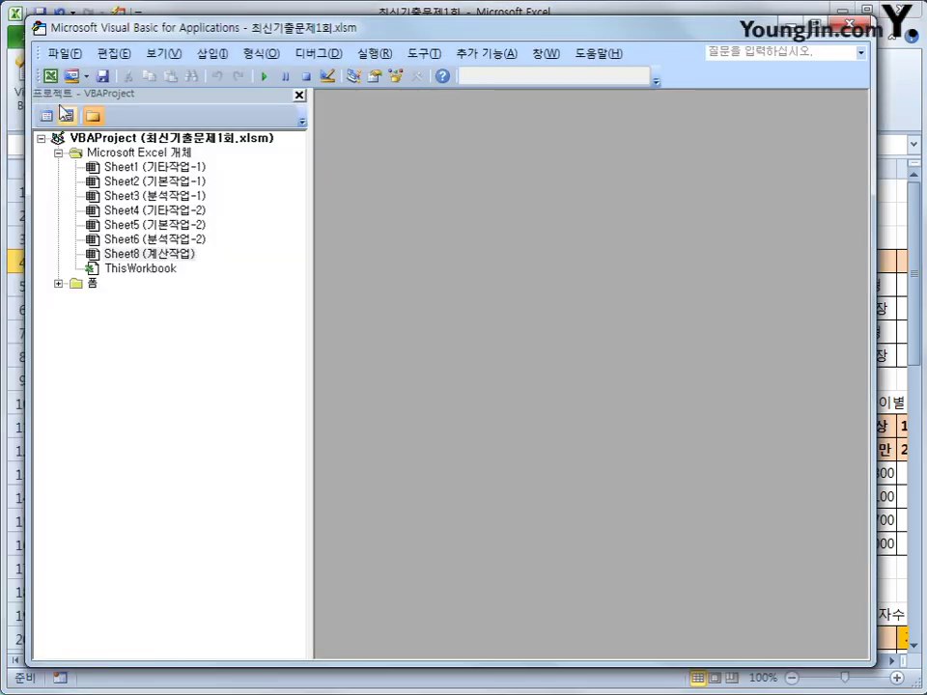
click(220, 54)
click(230, 114)
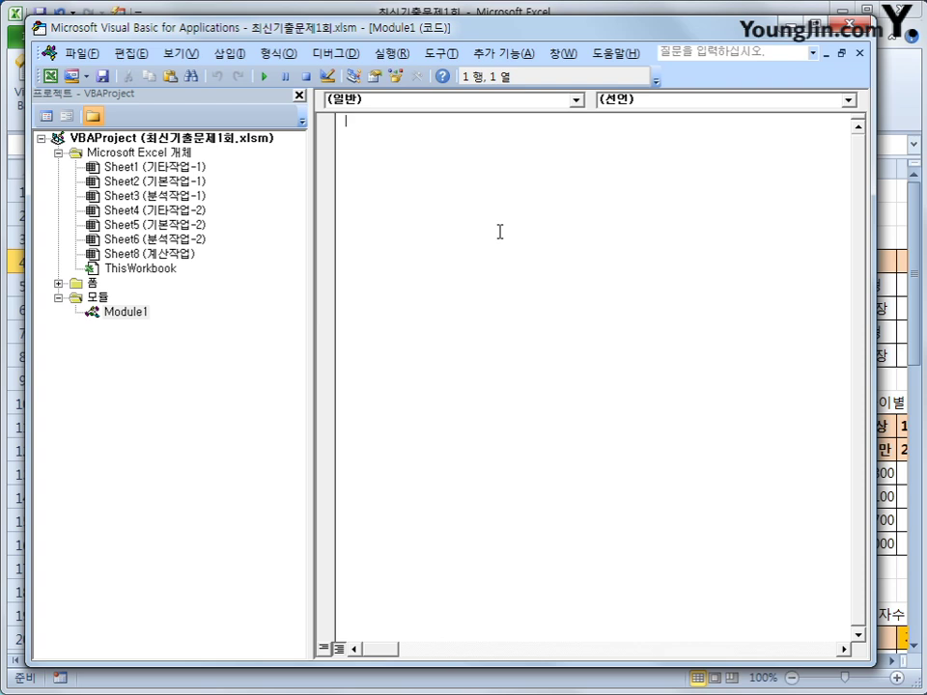
Step: Declare Public Function fn가입상태(가입기간, 미납기간) with the line If 미납기간 >= 가입기간 Then
text(public funct)
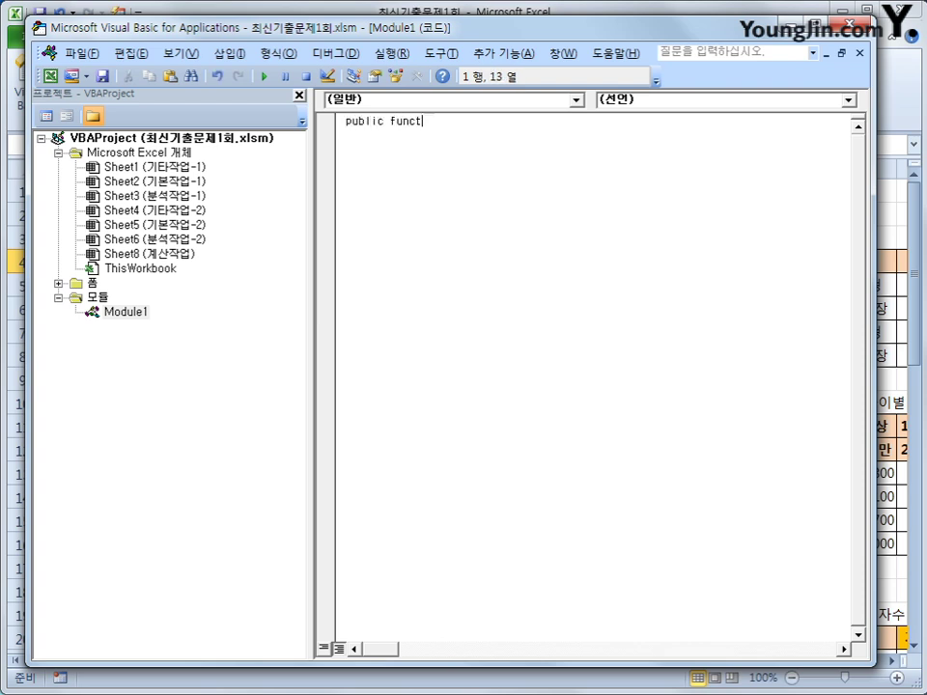
text(ion fnㄱ)
text(가입상태()
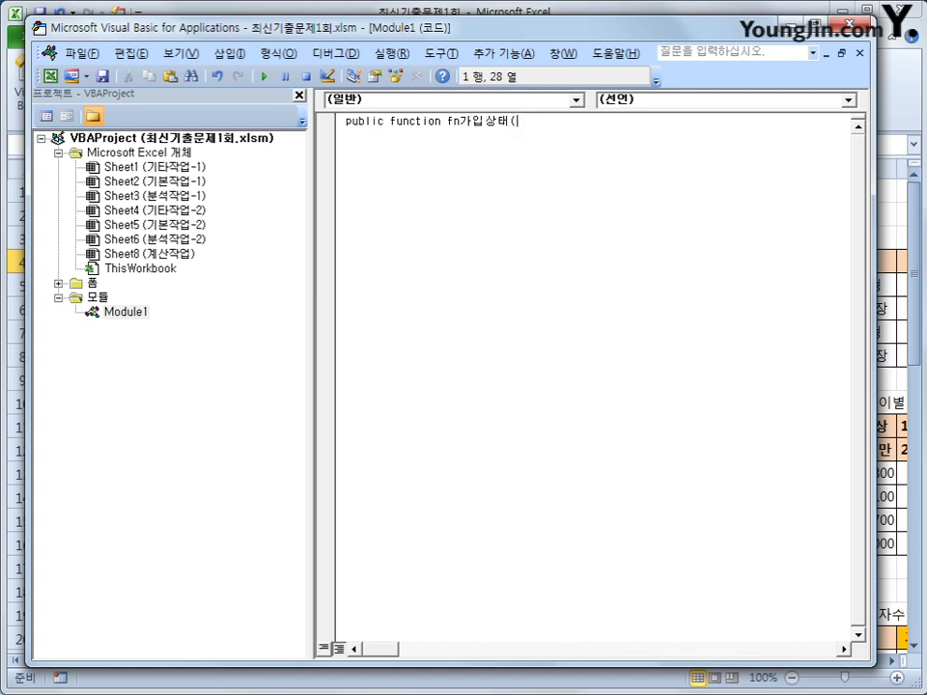
text(가입기간, )
text(미납기간))
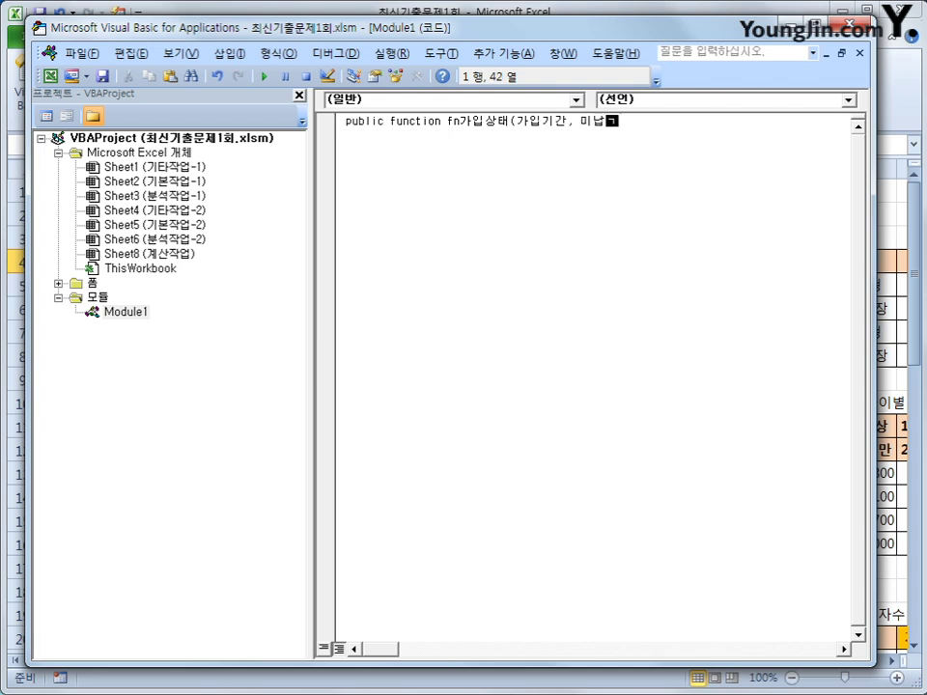
key(Return)
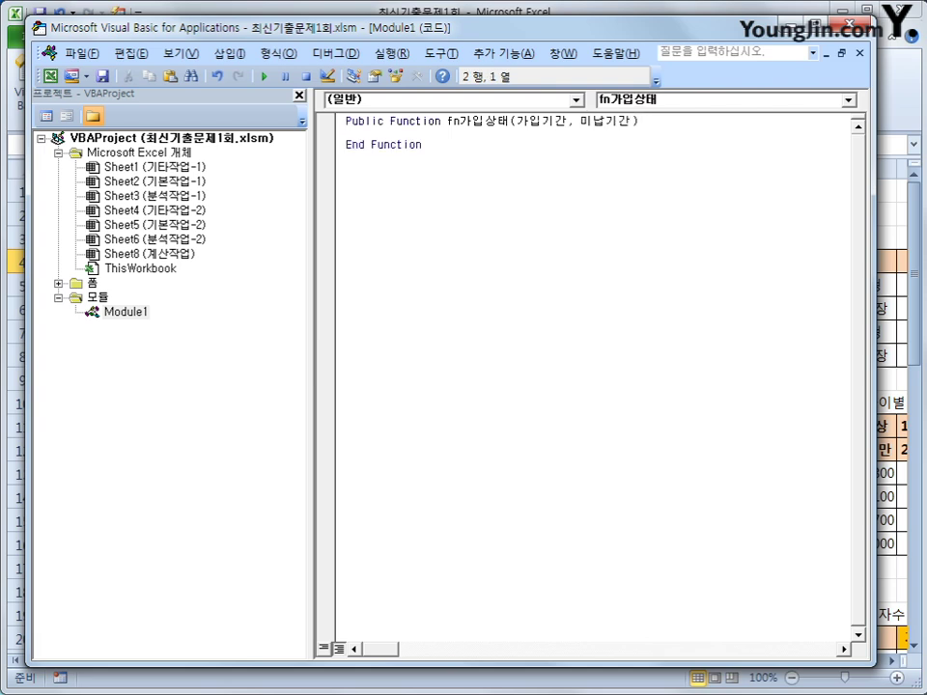
key(Tab)
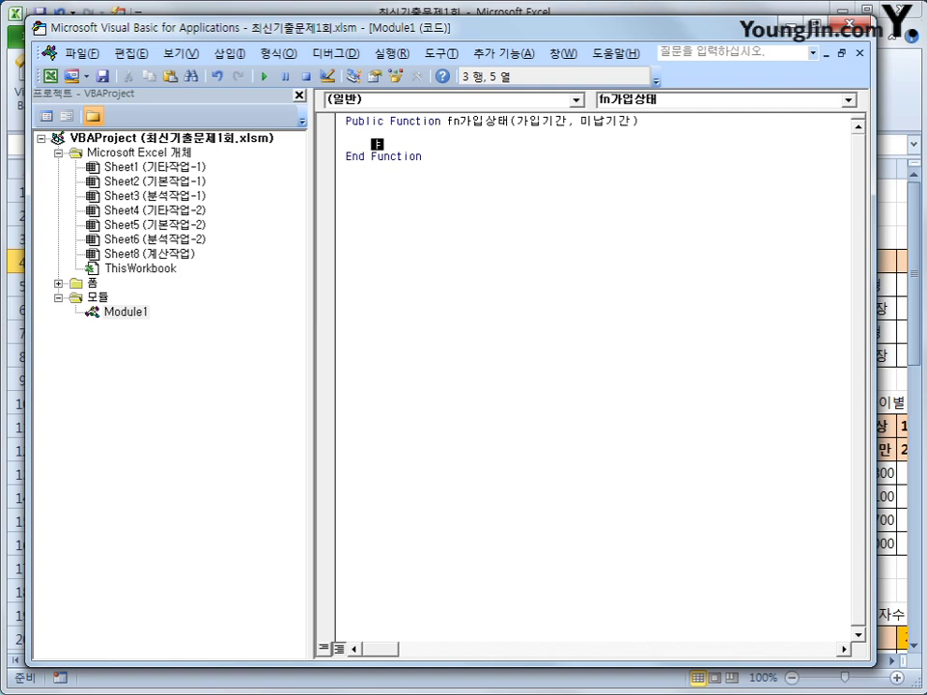
text(if 미납기간)
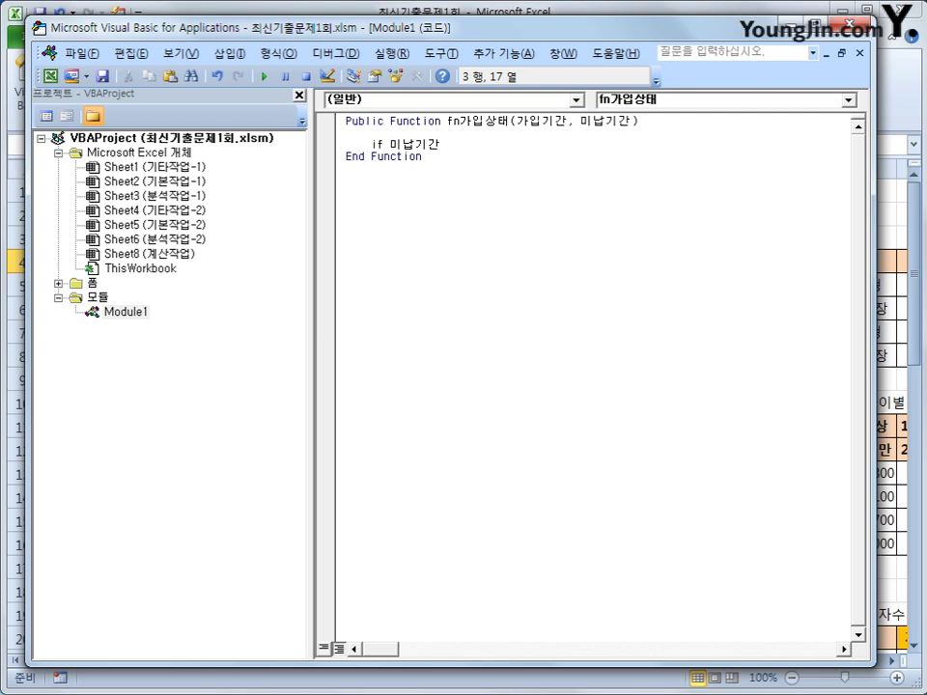
text( >= 가입기간 then)
key(Return)
Step: Set fn가입상태 = "해지예상" in that branch and begin an ElseIf line
key(Tab)
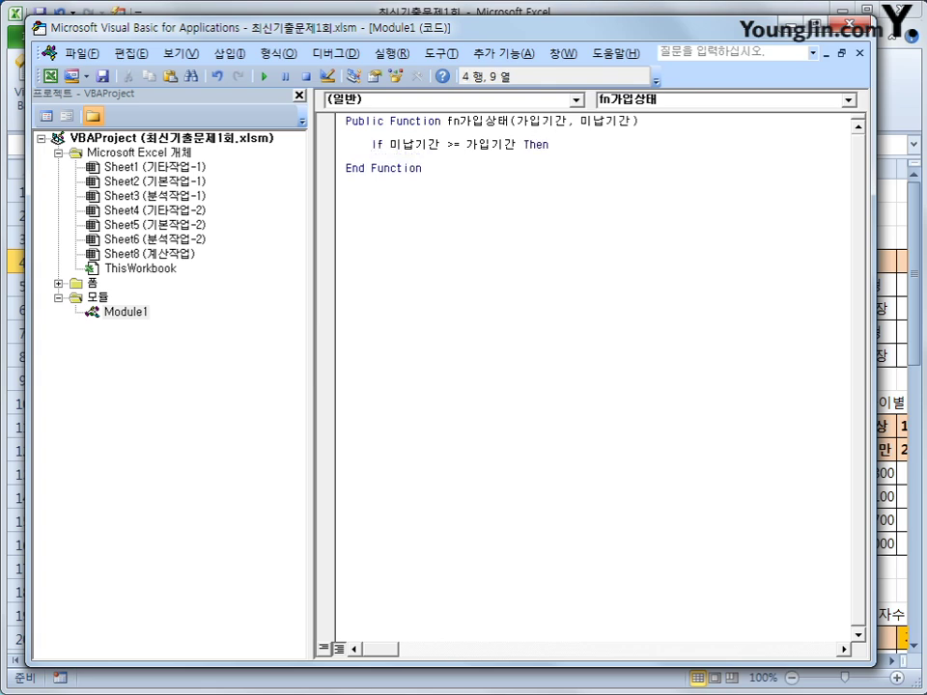
text(fn가입상태 )
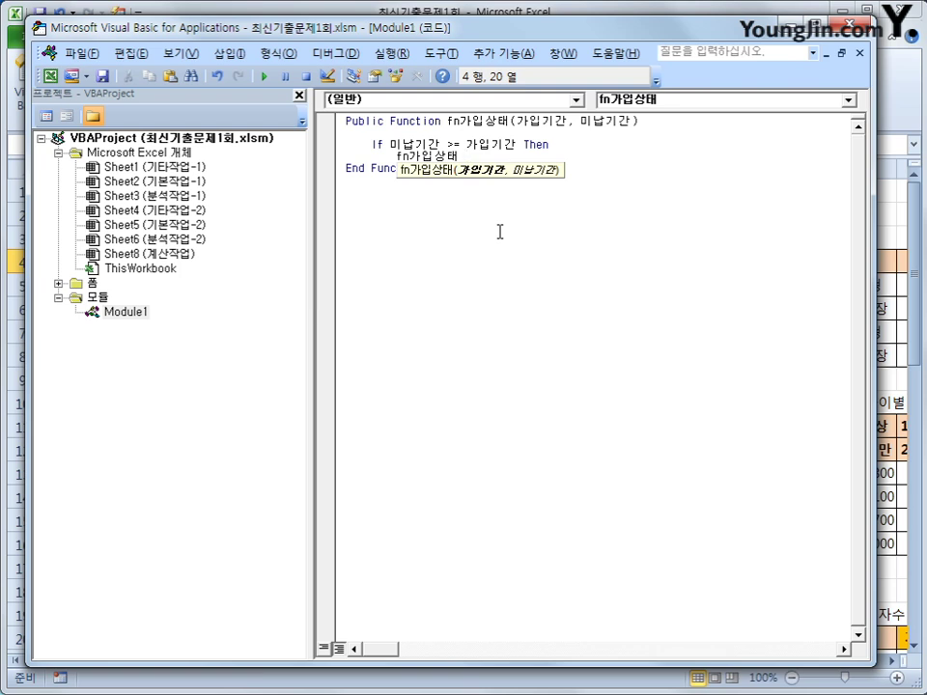
text(=)
key(Return)
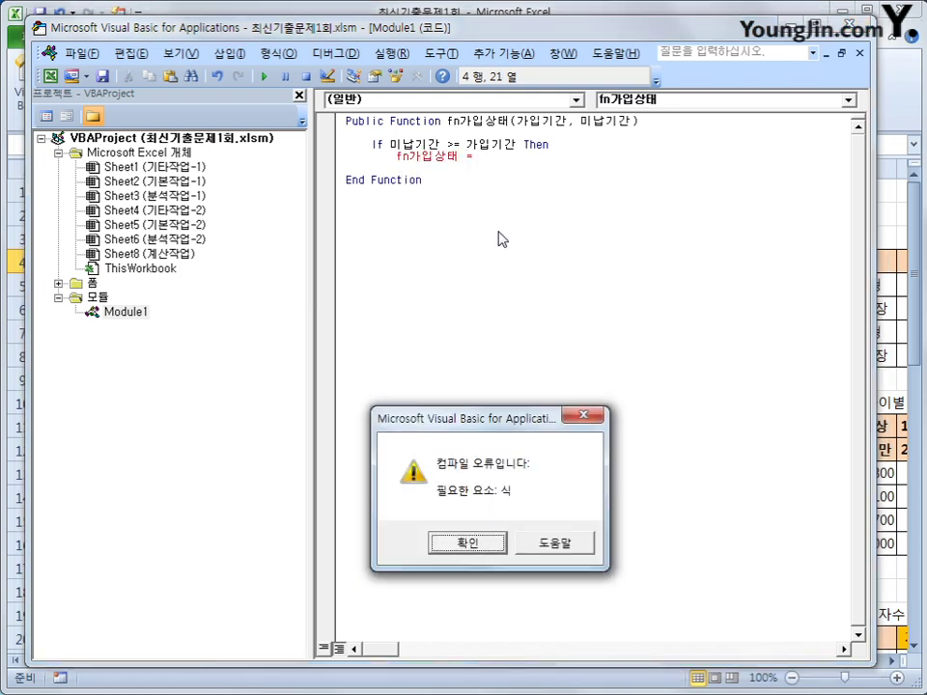
key(Return)
text(")
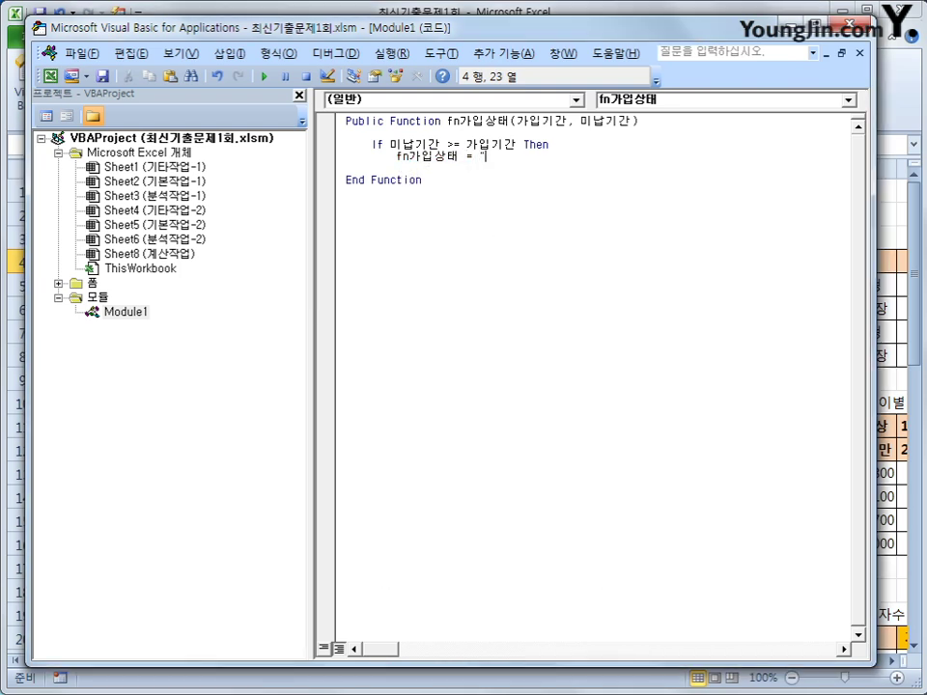
text(해지예사ㅇ")
key(Return)
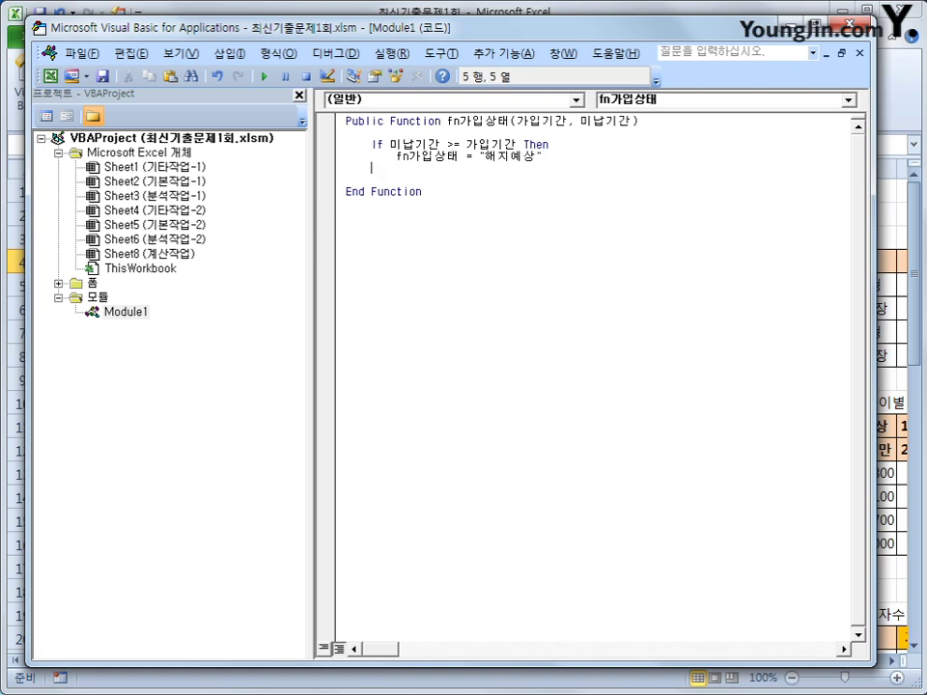
text(elseif)
text( al)
Step: Add ElseIf 미납기간 = 0 Then returning "정상"
key(BackSpace)
key(BackSpace)
text(미납)
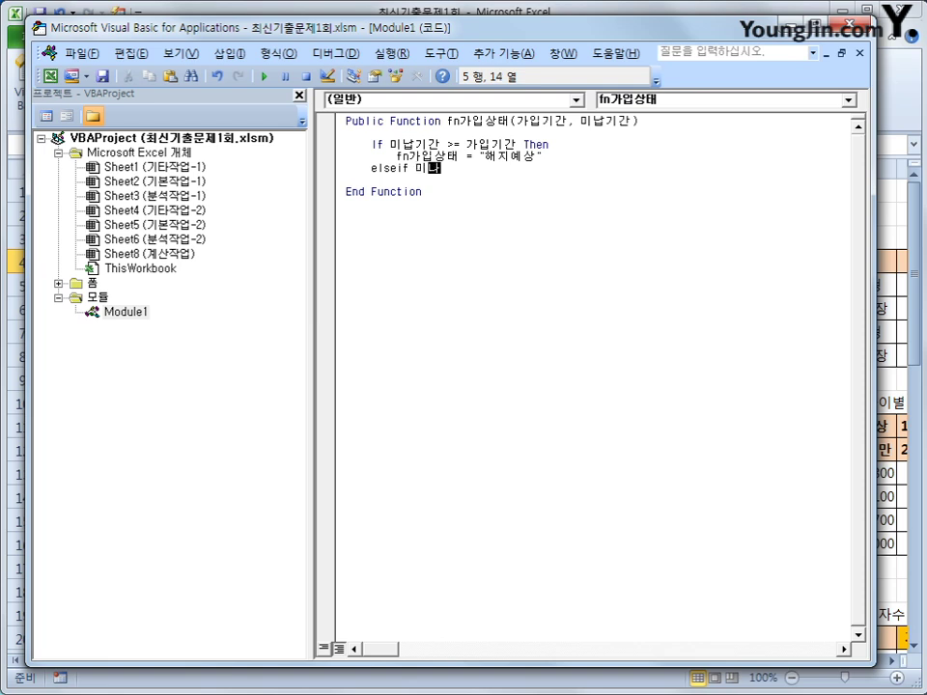
text(기간 = 0 소)
key(BackSpace)
key(BackSpace)
key(BackSpace)
key(Hangul)
text(then)
key(Return)
key(Tab)
text(fn)
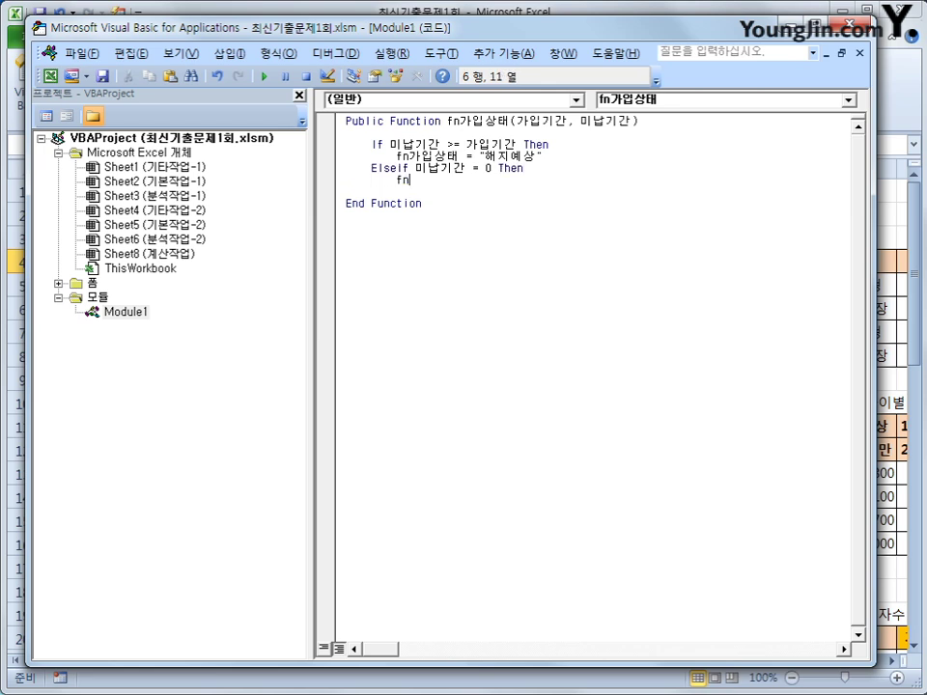
text(가입상태 = "정상")
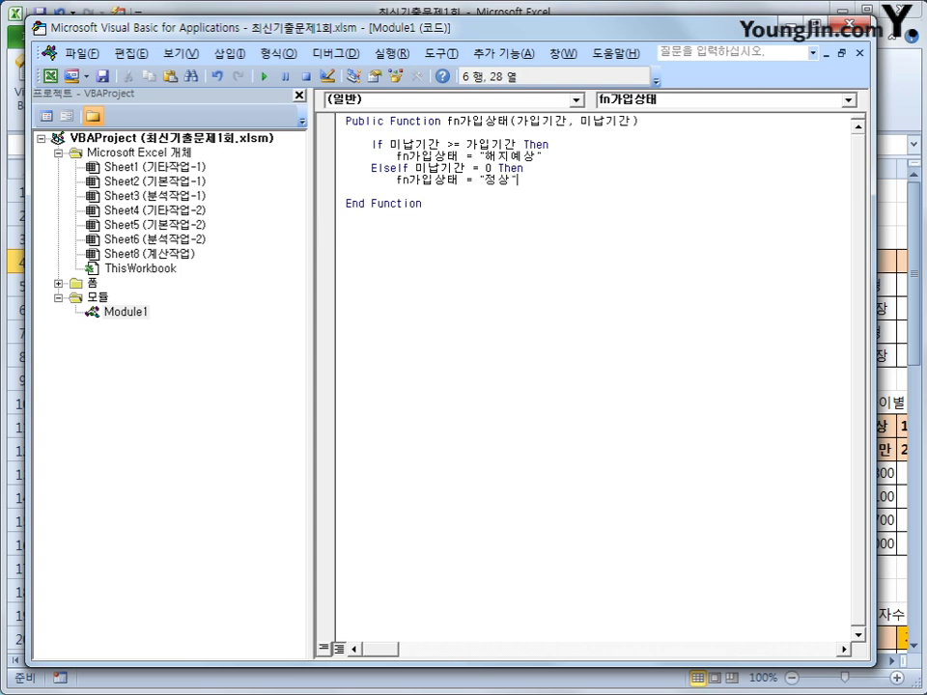
key(Return)
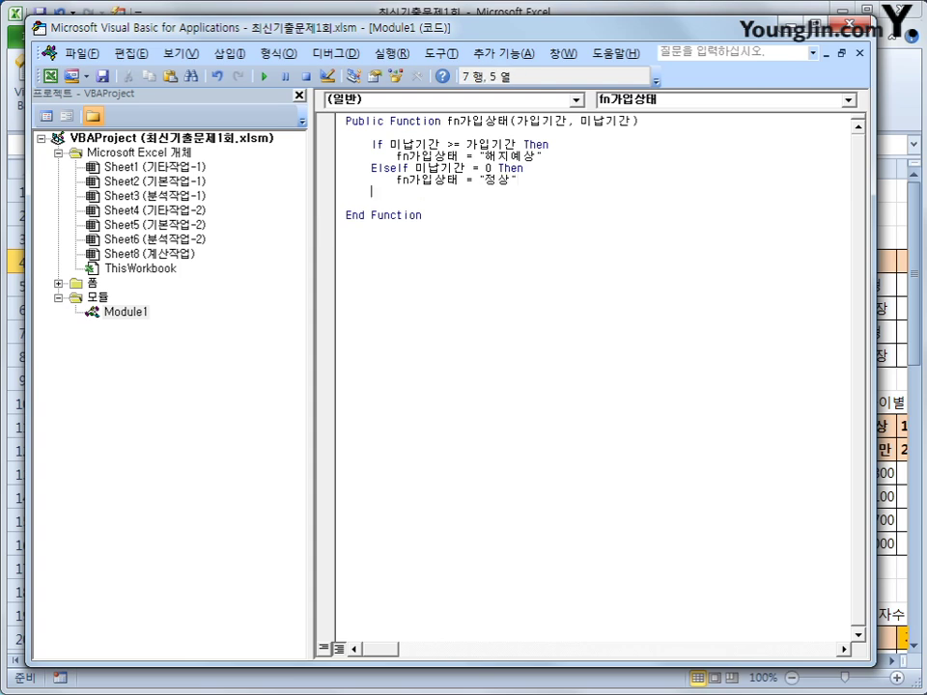
Step: Add ElseIf 미납기간 > 2 Then returning "휴면보험"
text(ㄷ)
key(BackSpace)
text(elseif 미)
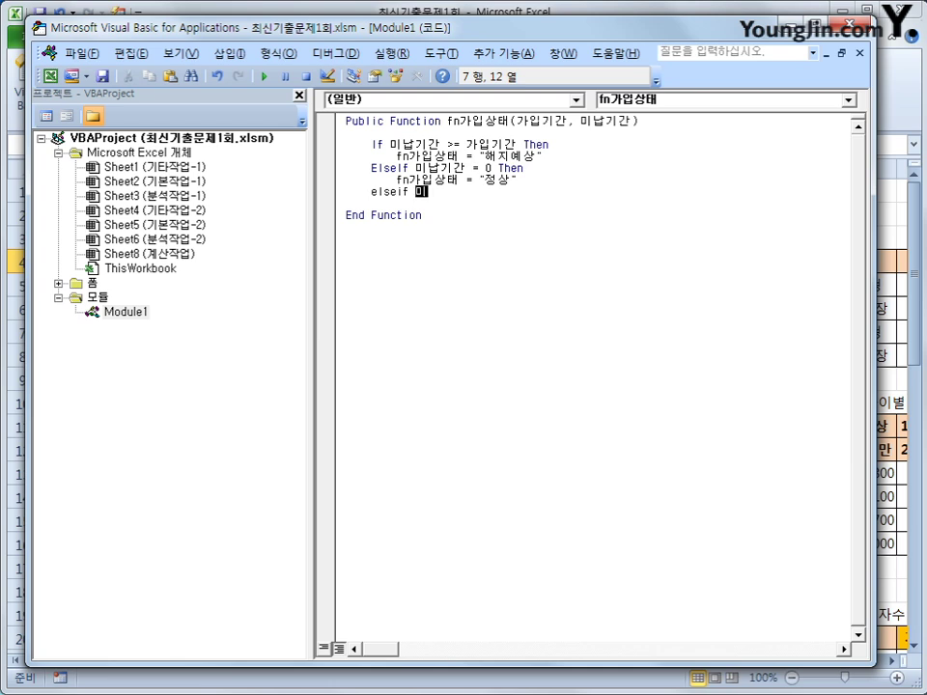
text(납기간 >2 then)
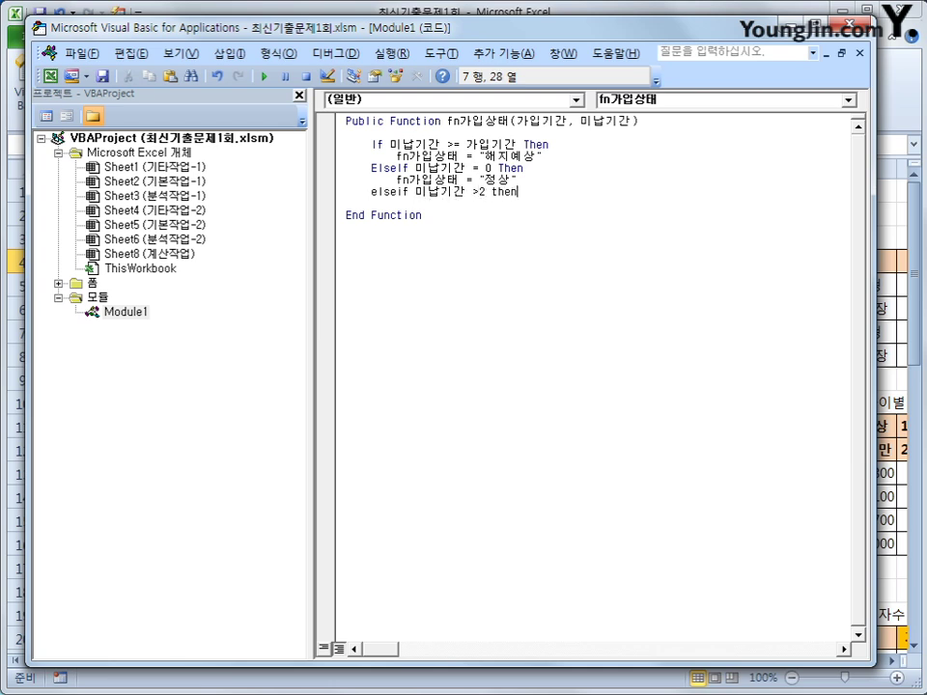
key(Return)
key(Tab)
text(fn가입)
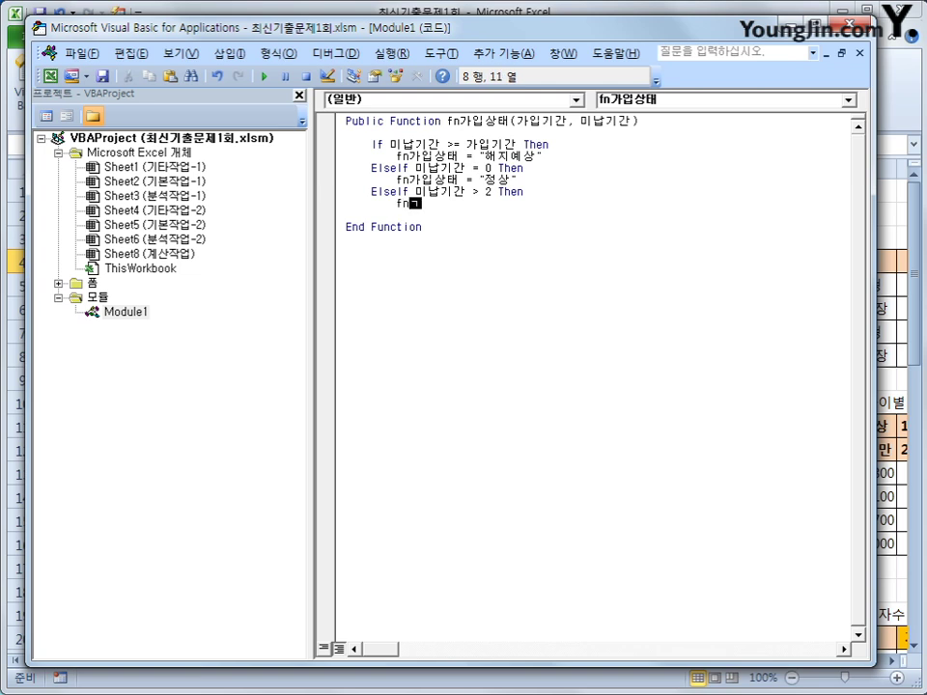
text(상태 )
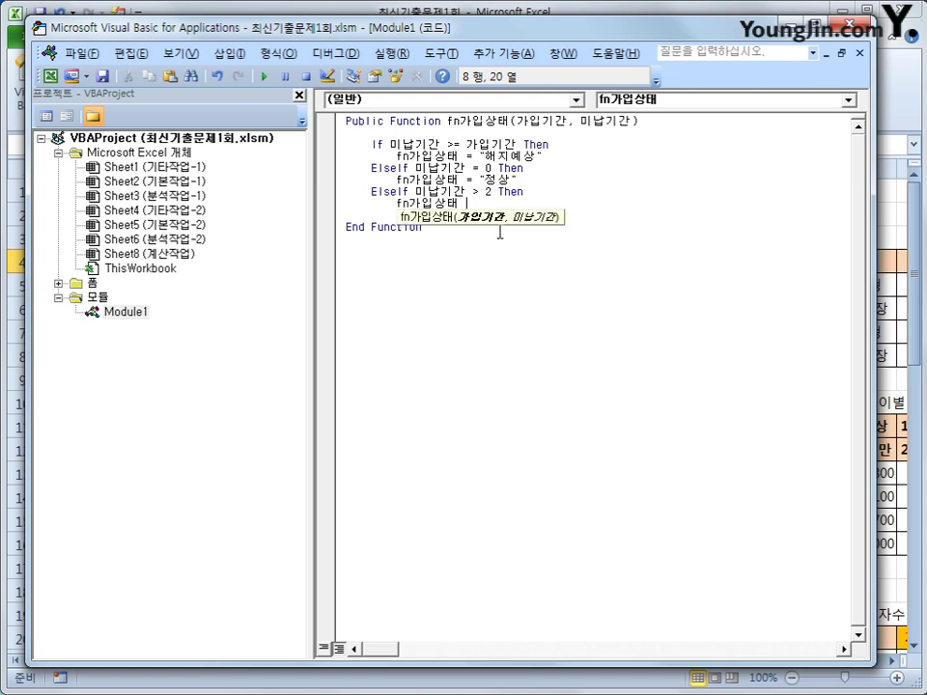
text(="gbaj)
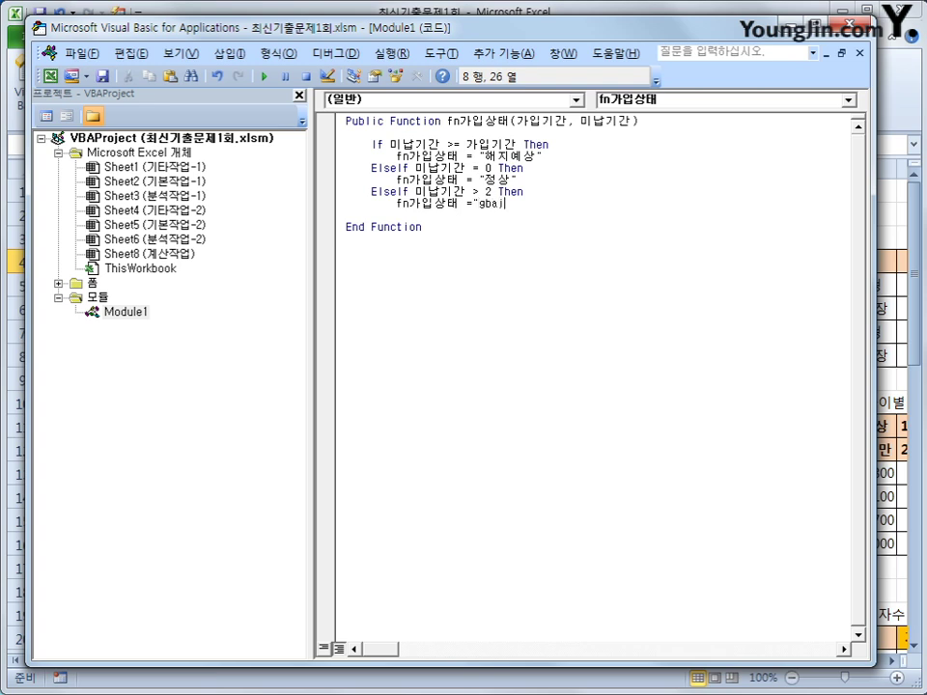
key(BackSpace)
key(BackSpace)
key(BackSpace)
key(BackSpace)
text(흄)
text(면보험)
text(")
key(Return)
Step: Add an Else branch returning 미납기간 & "개월 미납", then close with End If
key(BackSpace)
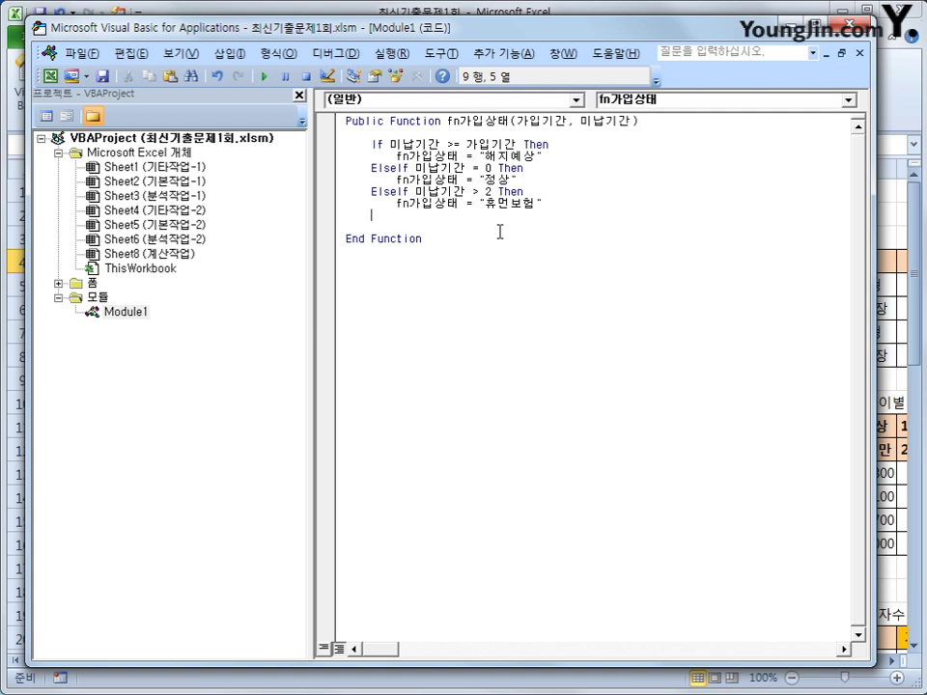
text(else)
key(Return)
key(Tab)
text(f)
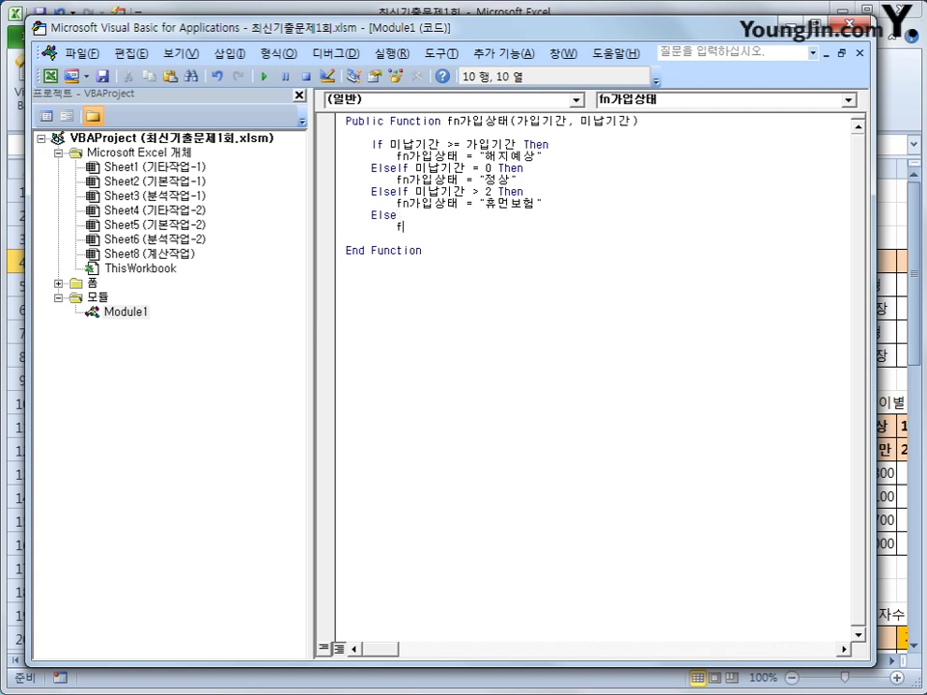
text(n가입상태  = 미)
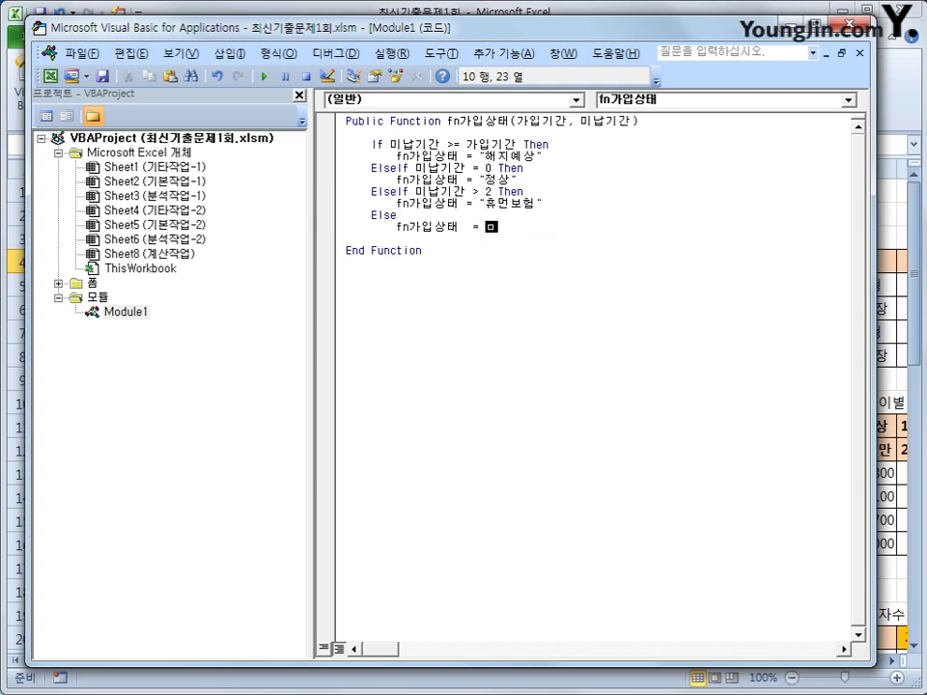
text(납기간 회)
text(")
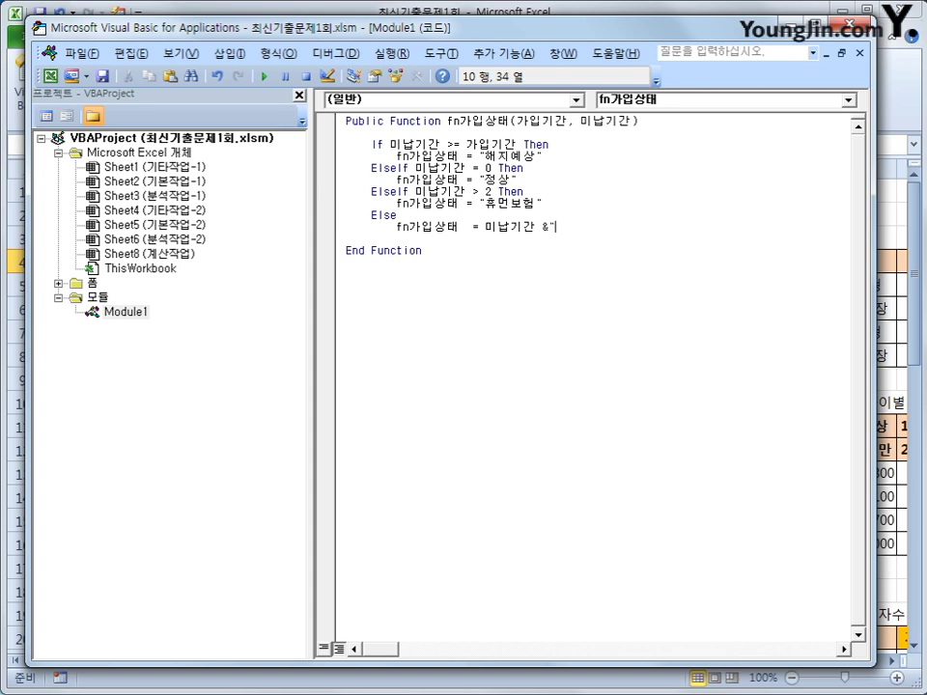
text(개월)
key(BackSpace)
text(미납)
key(BackSpace)
key(BackSpace)
key(BackSpace)
key(BackSpace)
text(월 미납")
key(Return)
key(BackSpace)
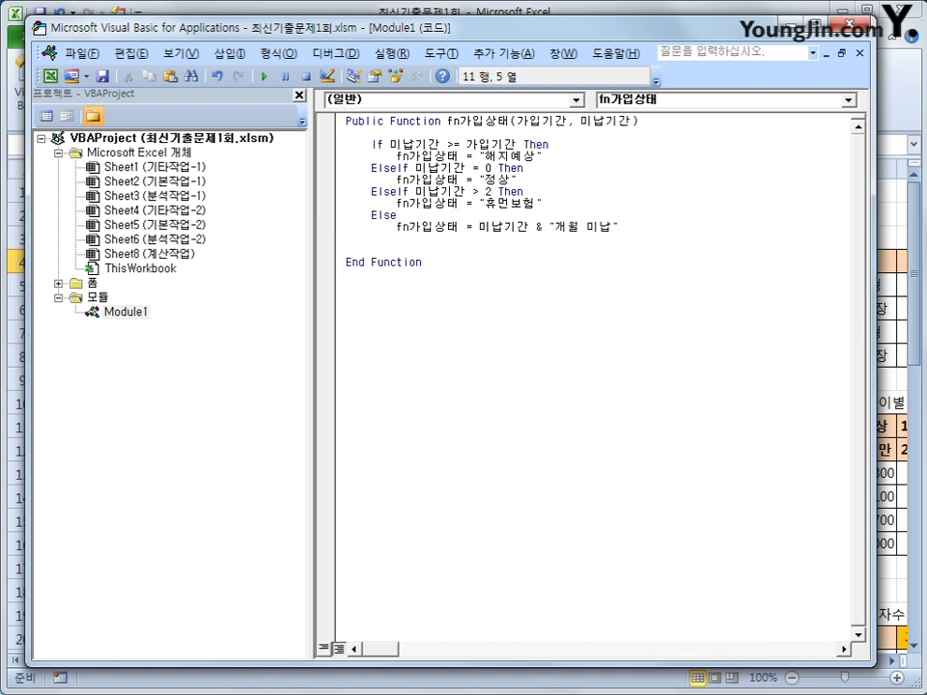
text(end if)
key(Return)
Step: Enter =fn가입상태(F4,G4) in H4, fill it down column H, then go to 분석작업-1
click(858, 25)
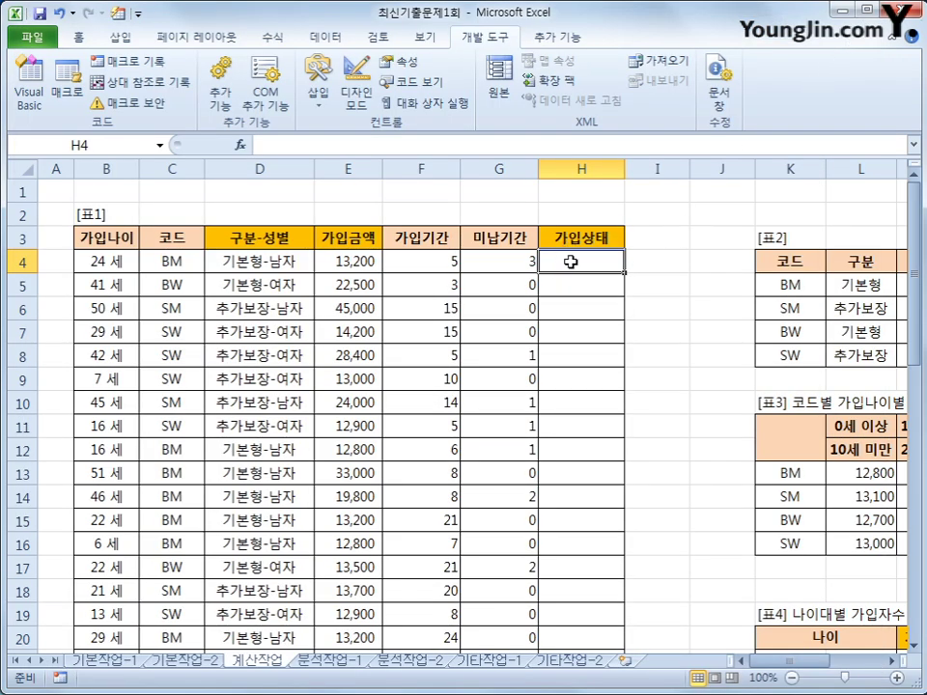
click(239, 145)
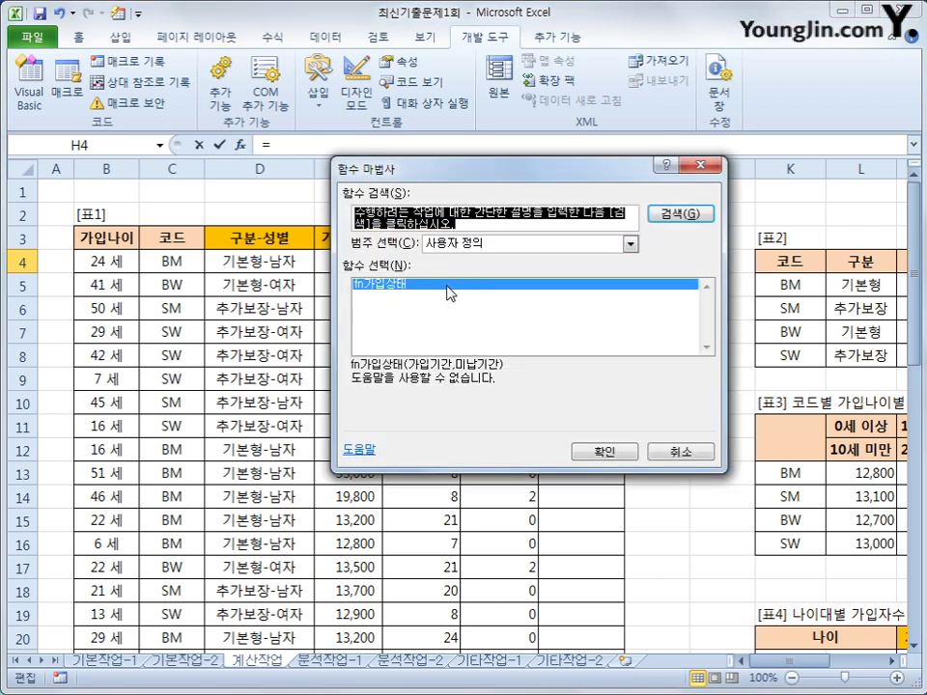
click(597, 453)
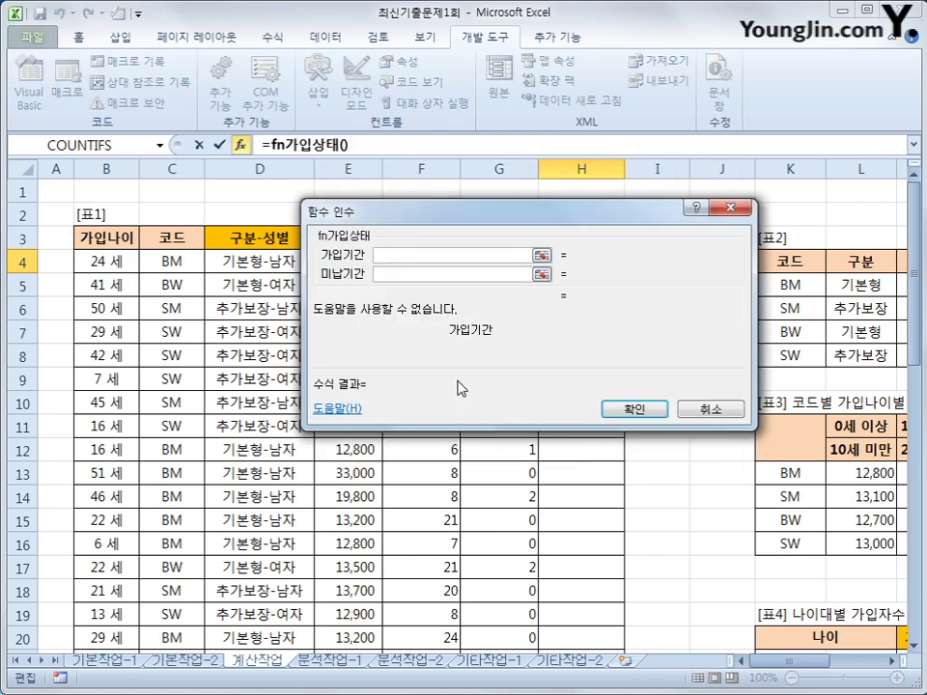
drag(458, 388, 458, 532)
click(411, 274)
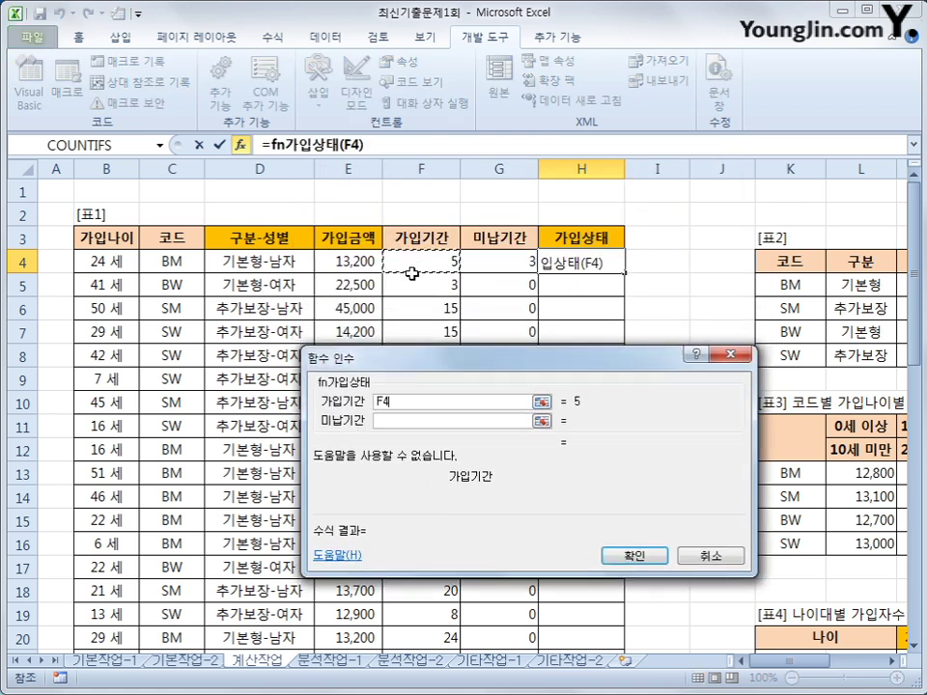
click(430, 421)
click(513, 254)
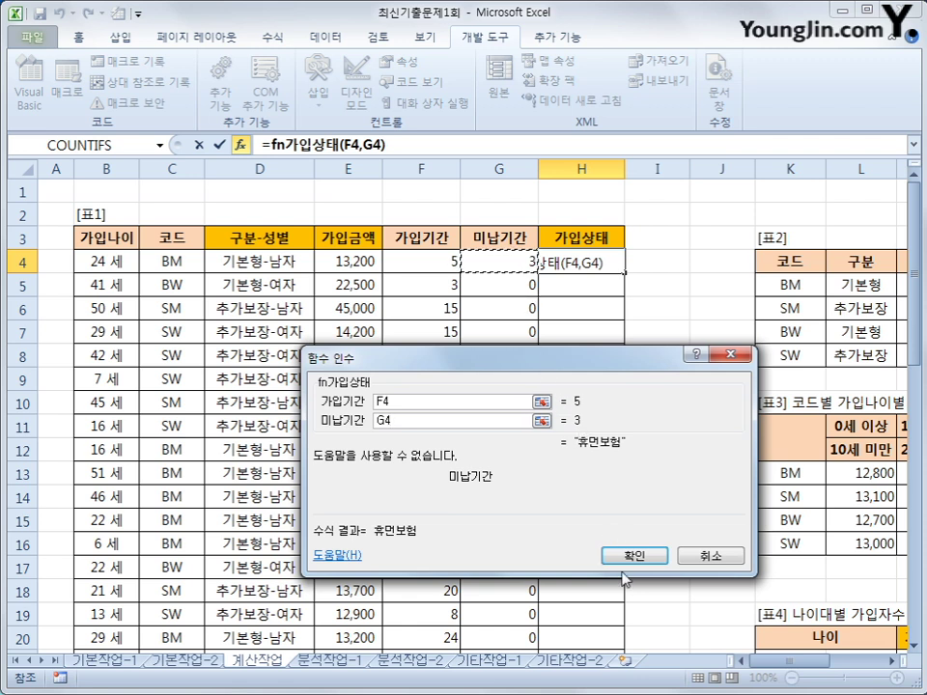
click(638, 559)
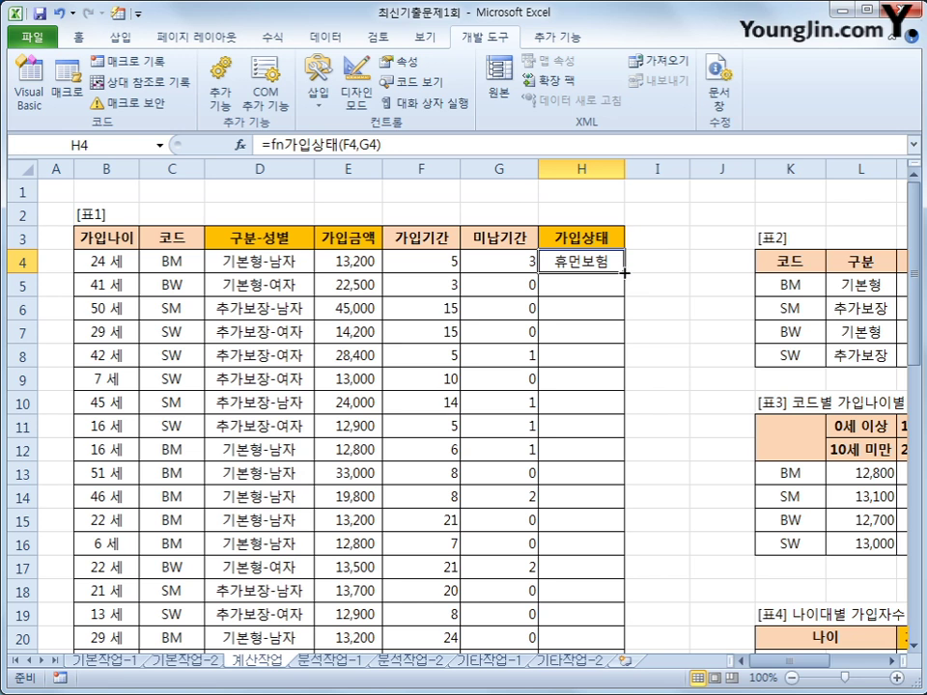
double_click(625, 271)
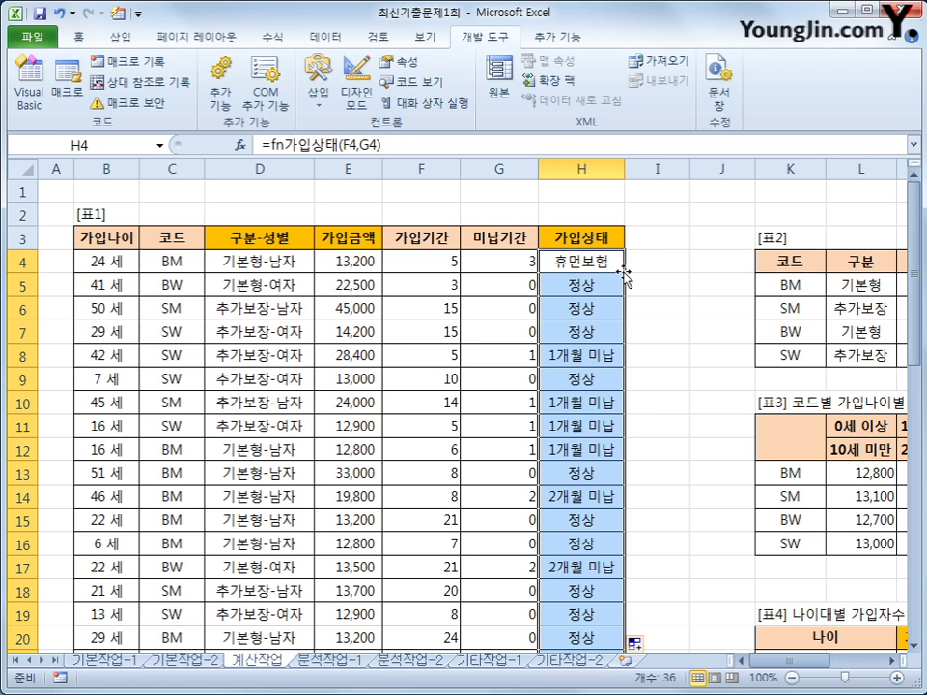
click(326, 663)
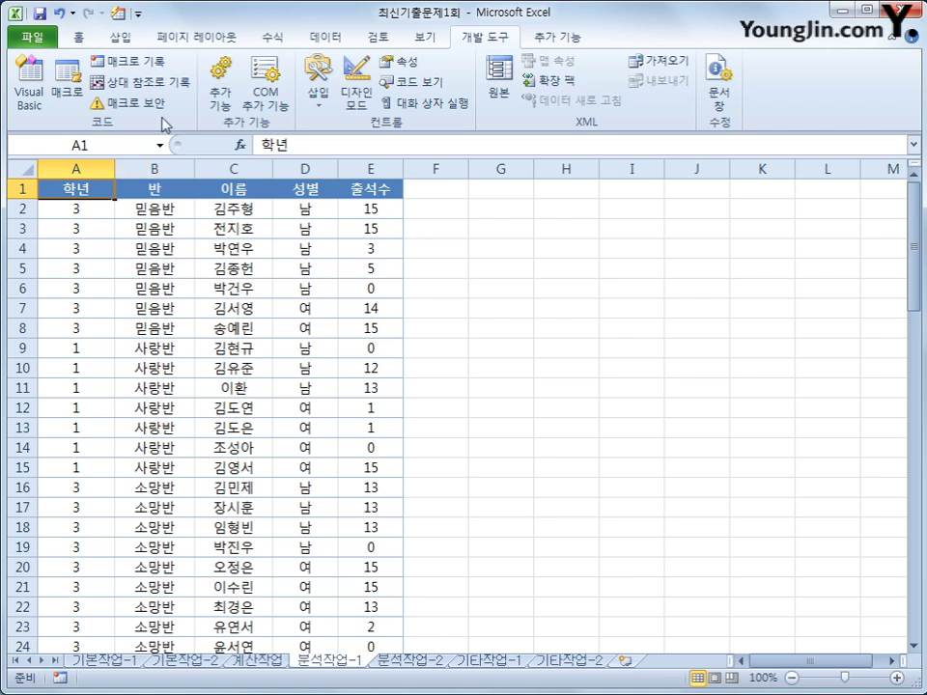
Step: Insert a pivot table from A1:E81 on the existing worksheet at cell G2
click(119, 38)
click(34, 104)
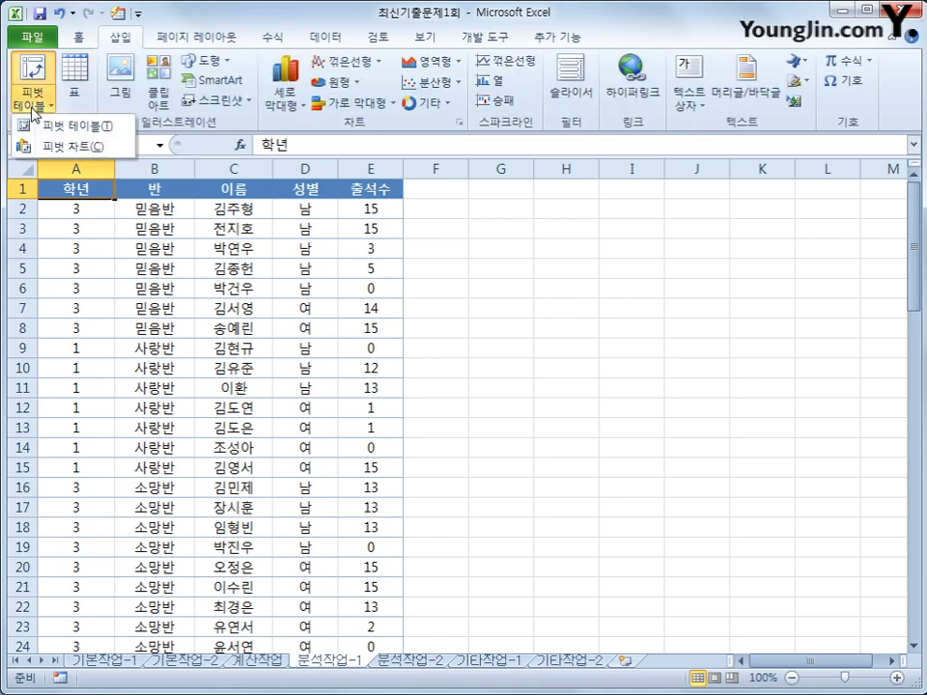
click(68, 122)
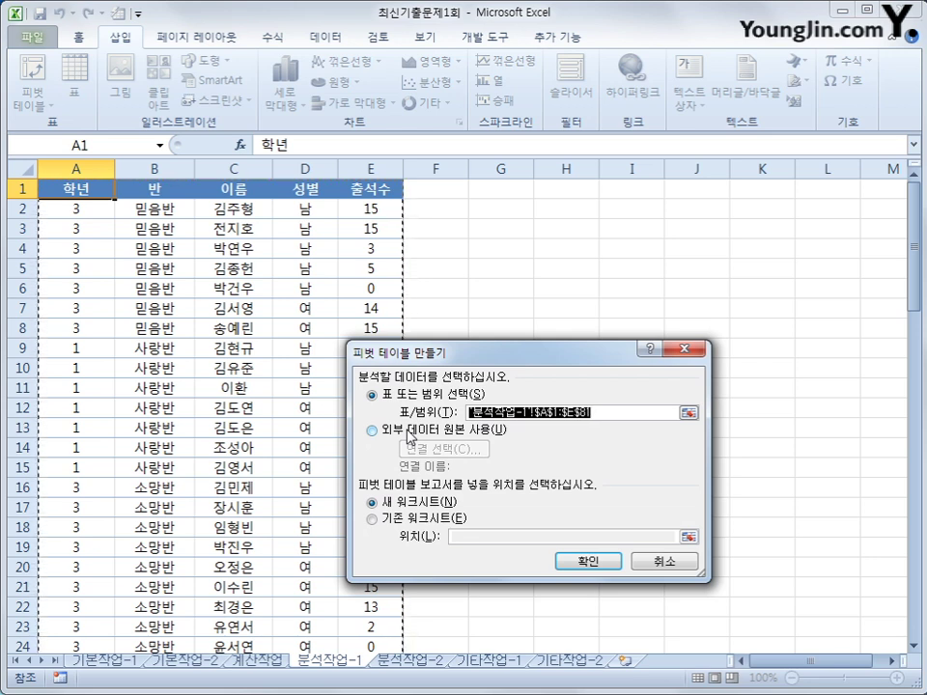
click(413, 521)
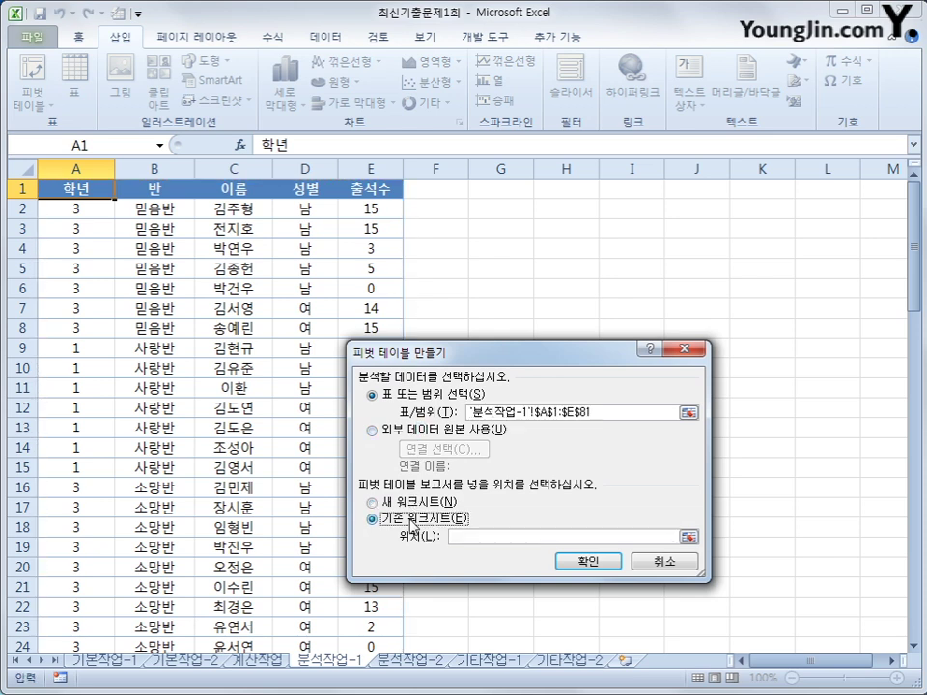
click(493, 537)
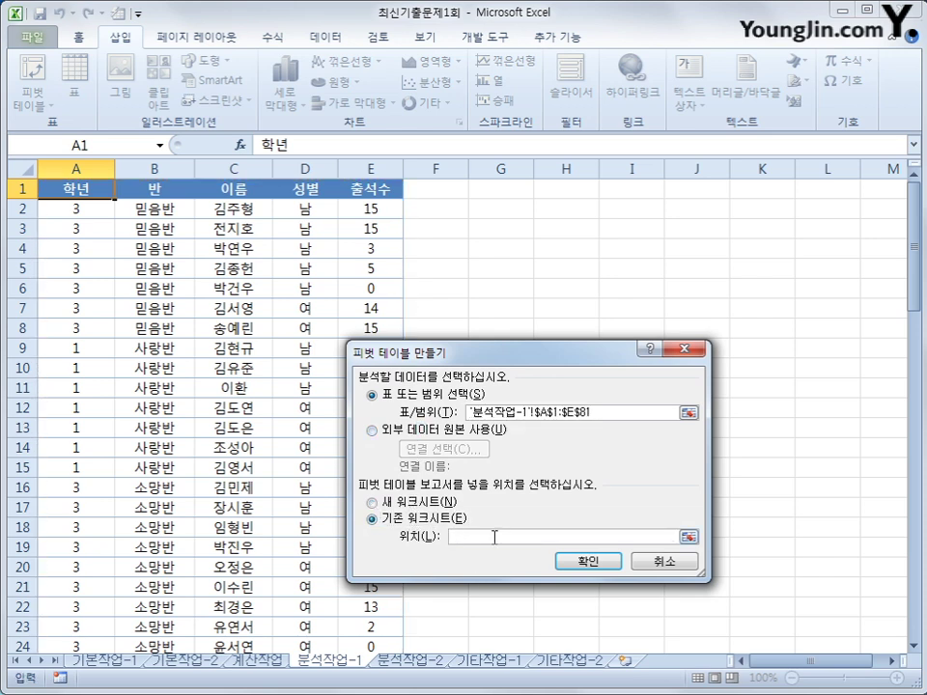
click(520, 213)
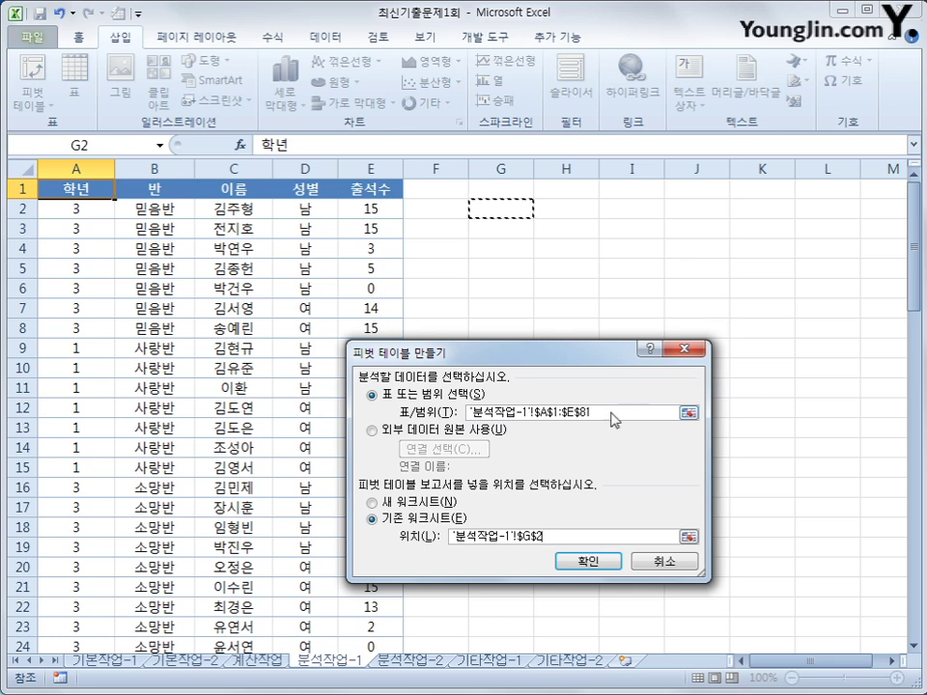
click(591, 562)
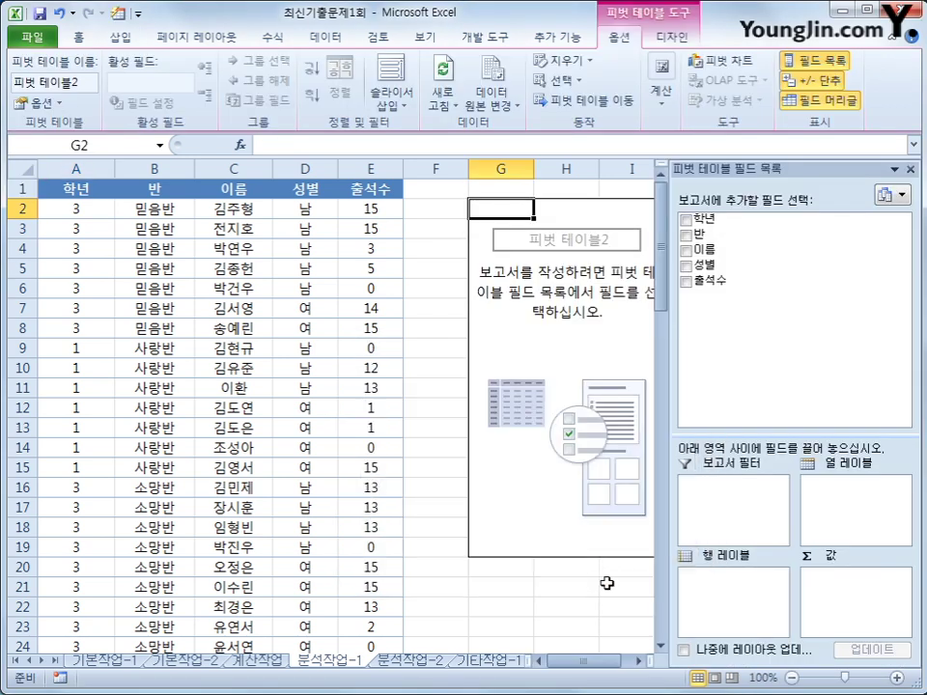
Step: Lay out the pivot: 학년 and 반 as rows, 성별 as columns, values 출석수 (sum) and 이름 (count)
click(638, 661)
click(639, 661)
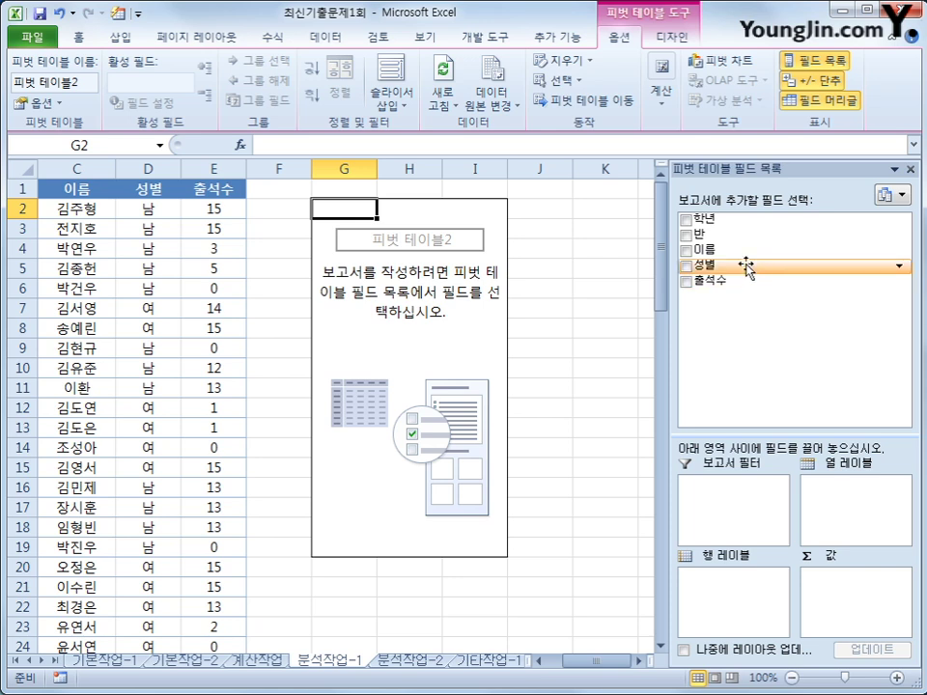
drag(749, 217, 748, 601)
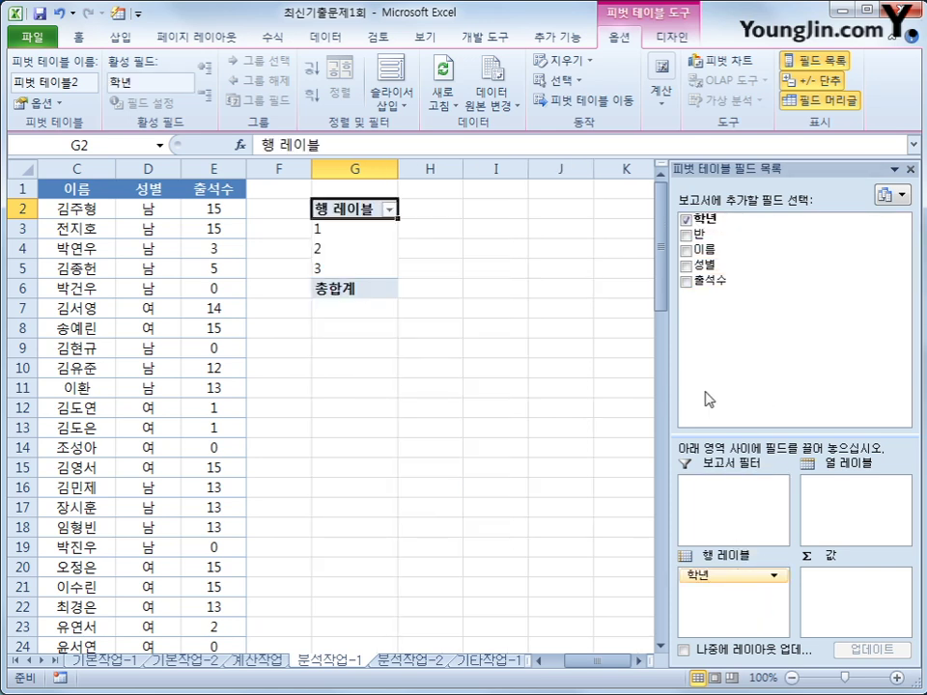
drag(724, 245, 729, 611)
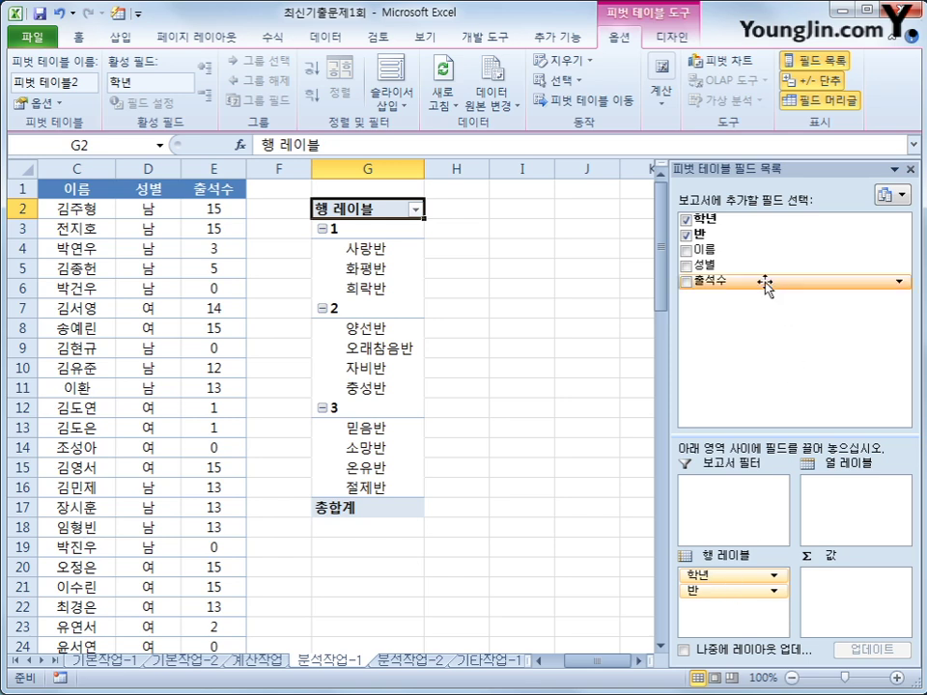
drag(764, 283, 863, 619)
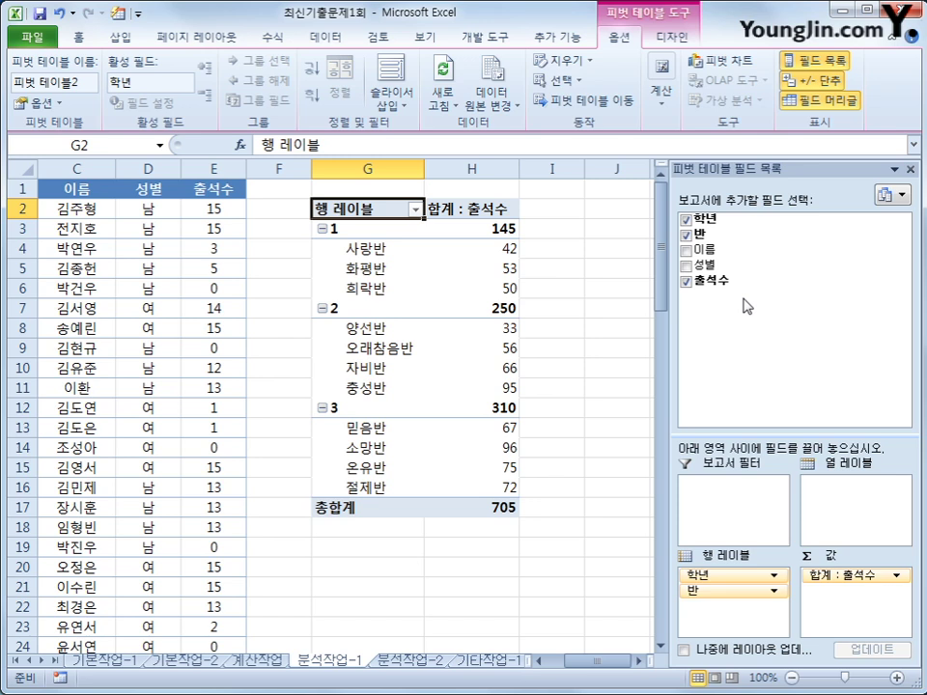
drag(722, 251, 850, 610)
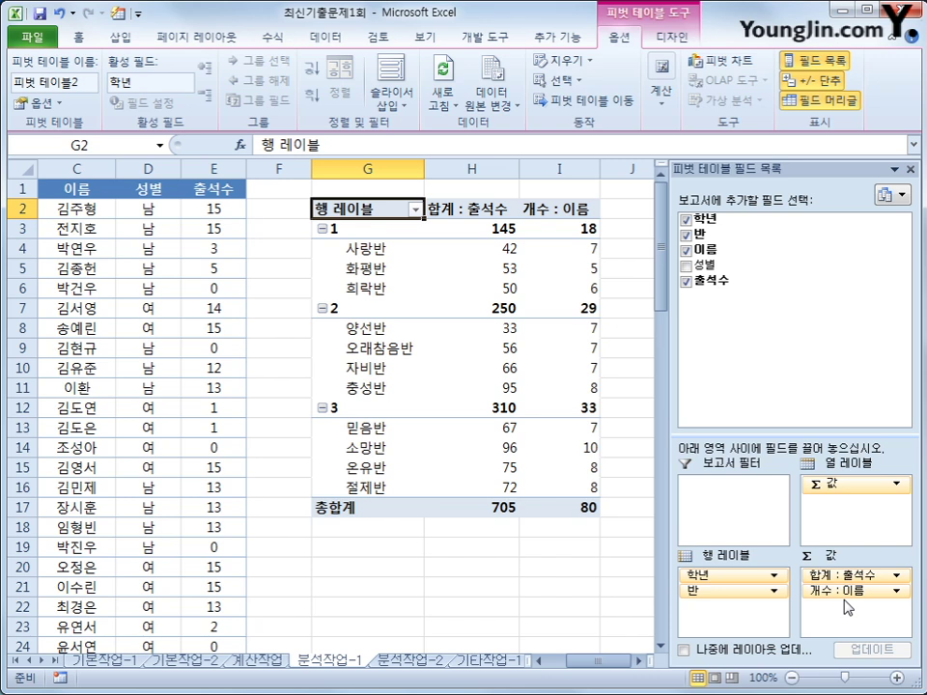
drag(715, 264, 853, 487)
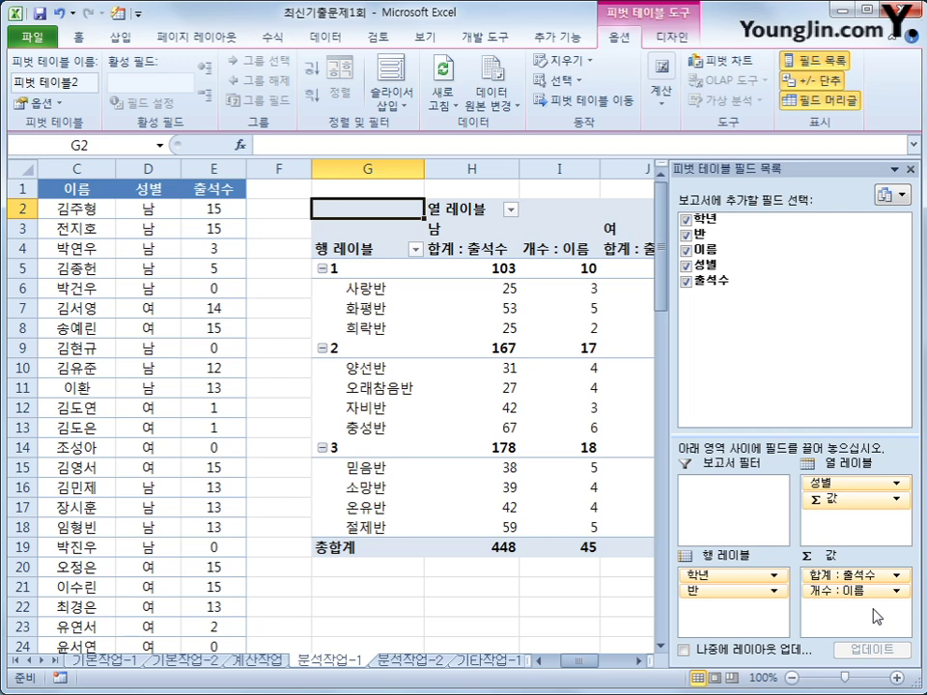
Step: Switch the pivot table's report layout to outline form
click(672, 37)
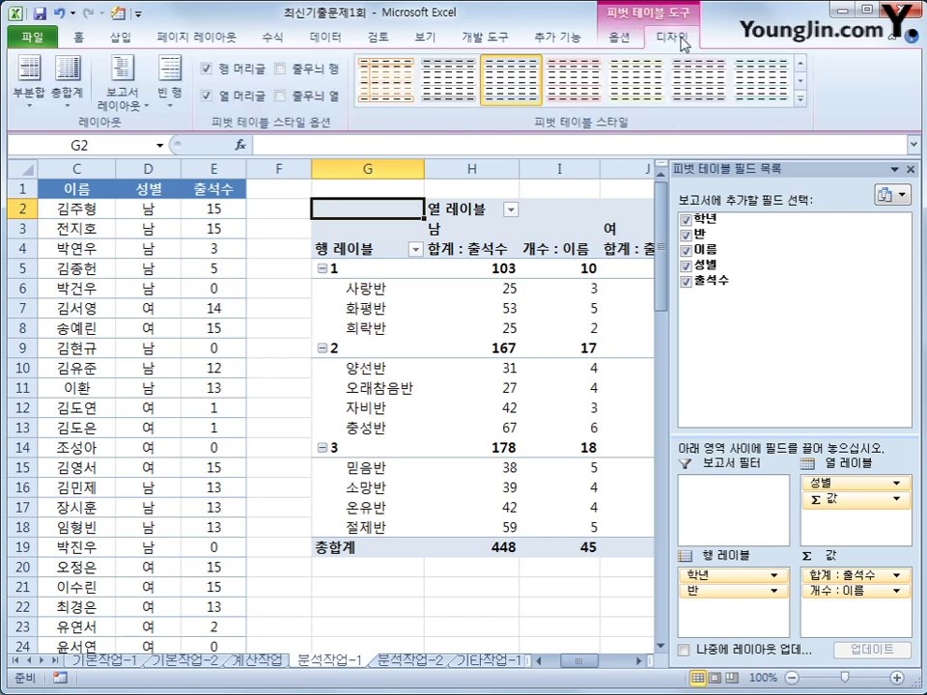
click(140, 116)
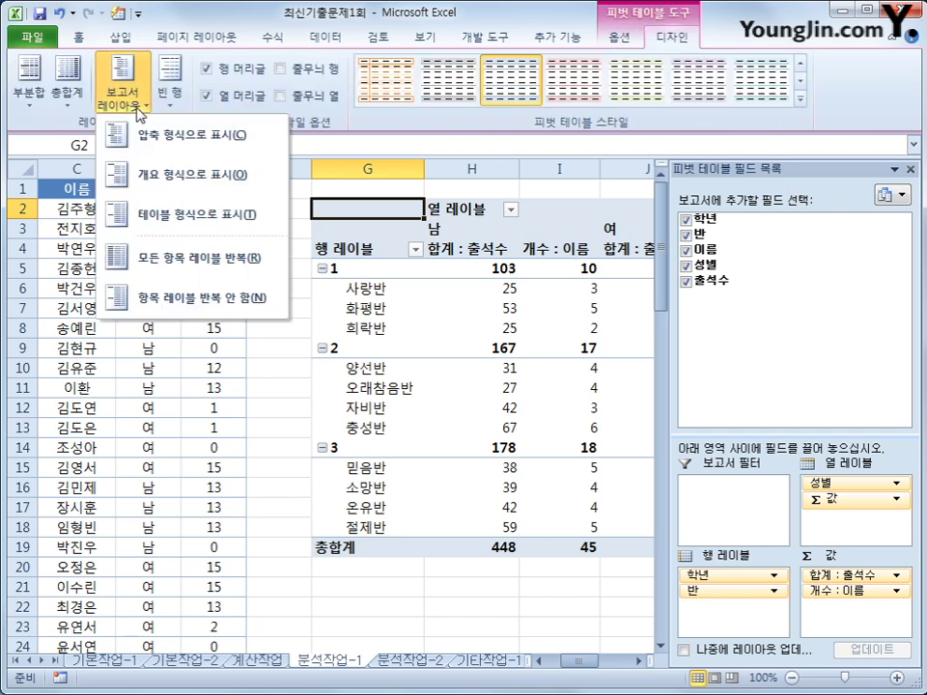
click(183, 172)
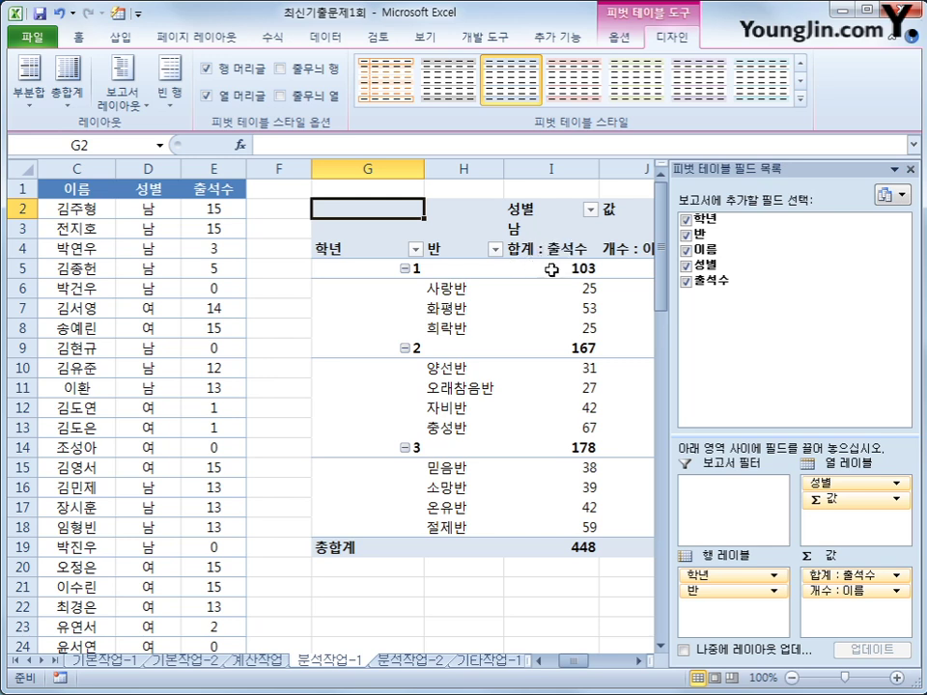
Step: Select the 합계 : 출석수 header in cell I4
click(640, 661)
click(640, 662)
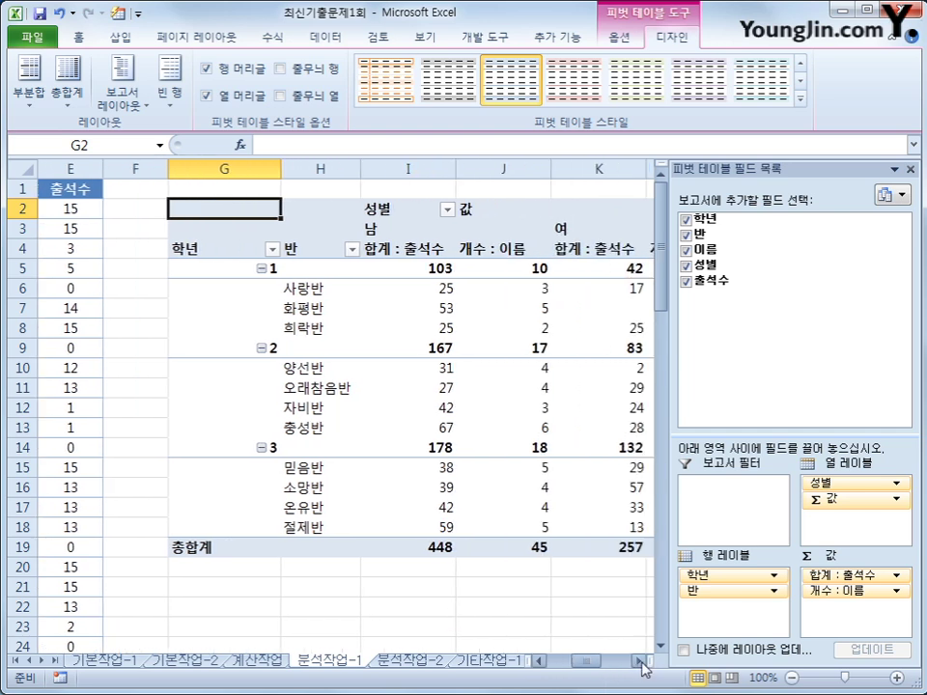
click(425, 249)
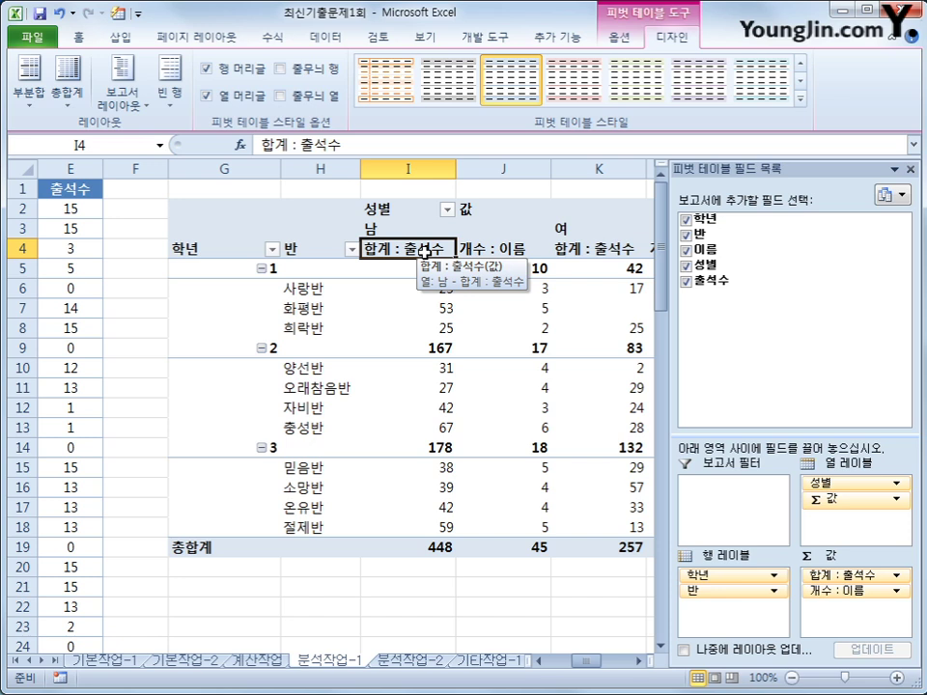
Step: Summarize 출석수 by average with a 0-decimal number format, then select the 개수 : 이름 header
double_click(425, 249)
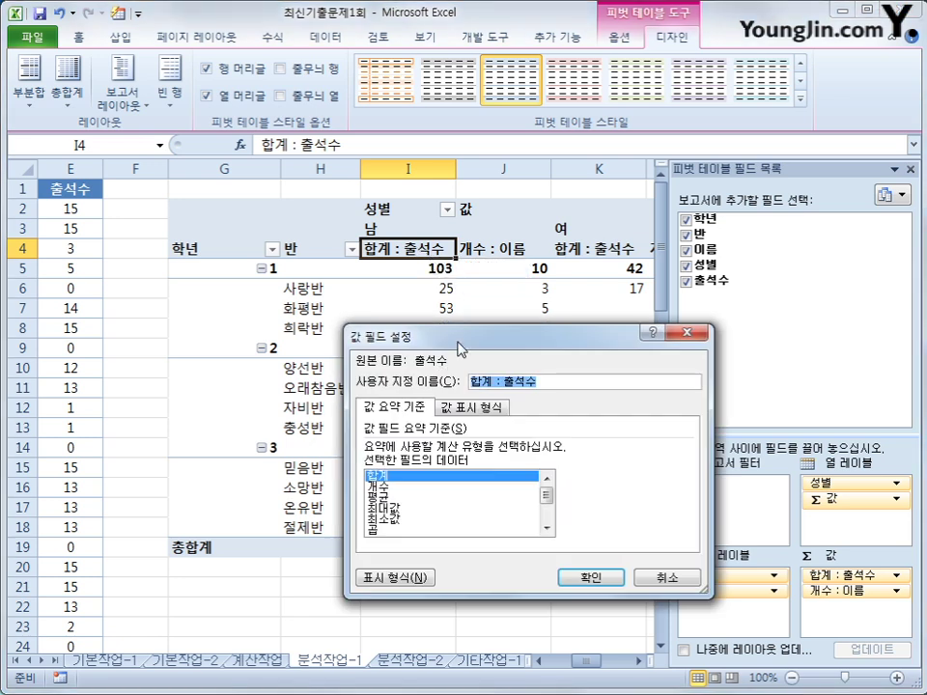
mouse_move(460, 350)
mouse_down()
mouse_move(456, 321)
mouse_move(446, 337)
mouse_up()
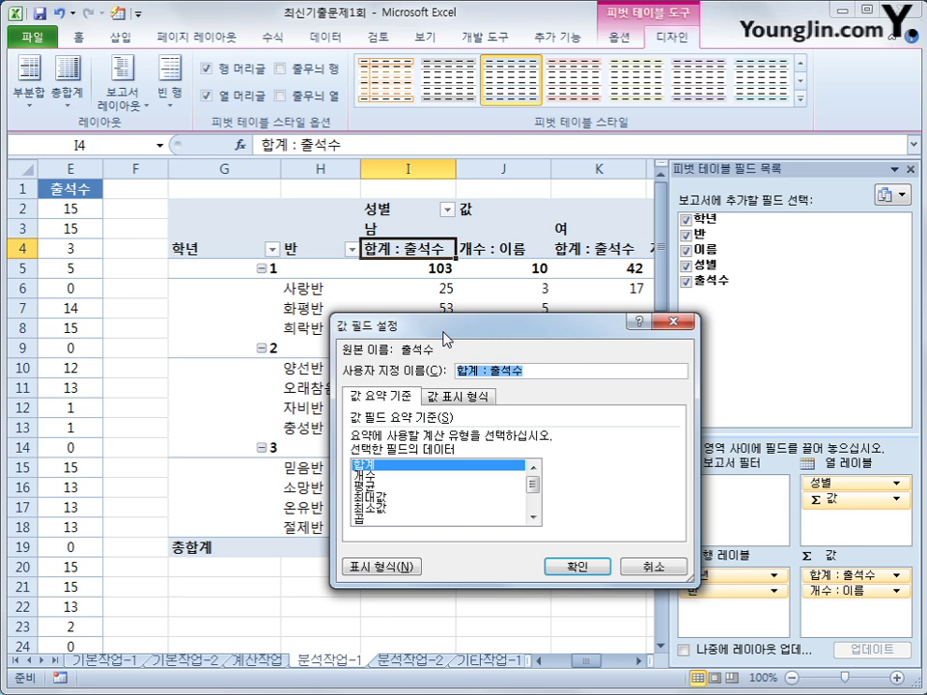
click(405, 487)
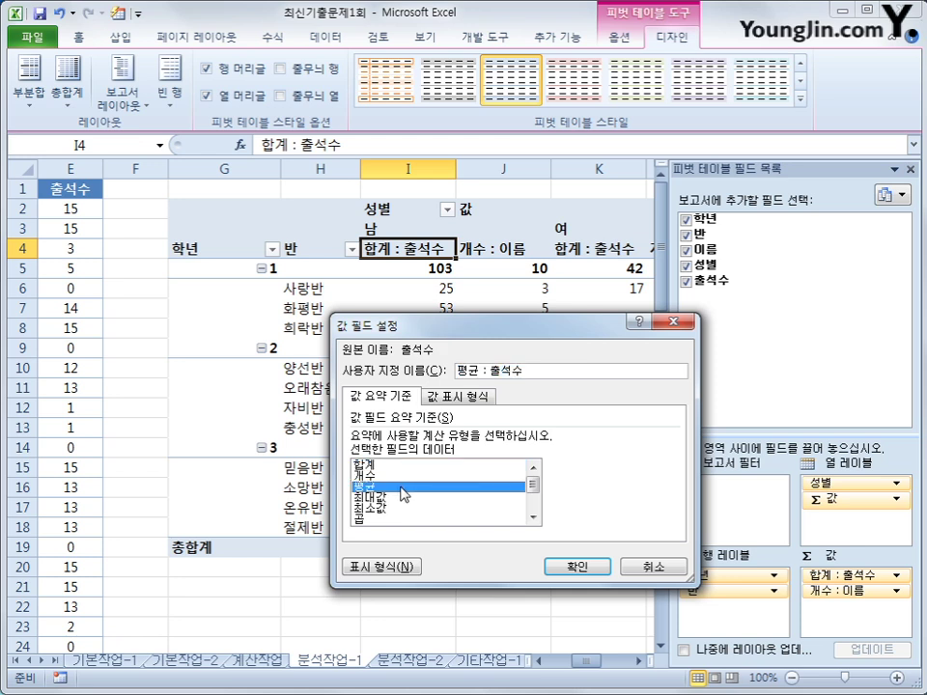
click(389, 568)
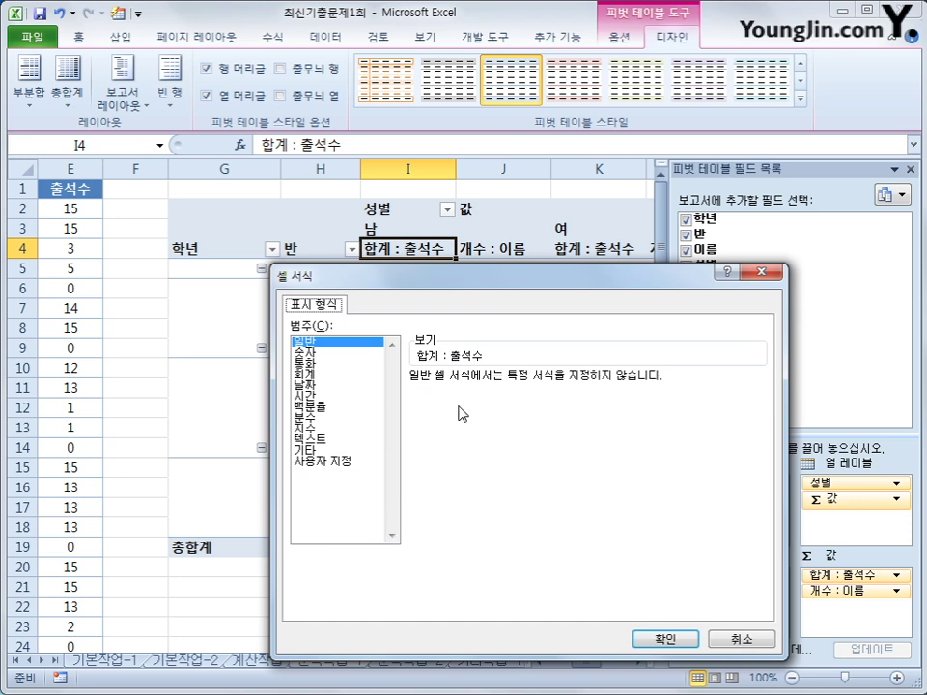
click(347, 355)
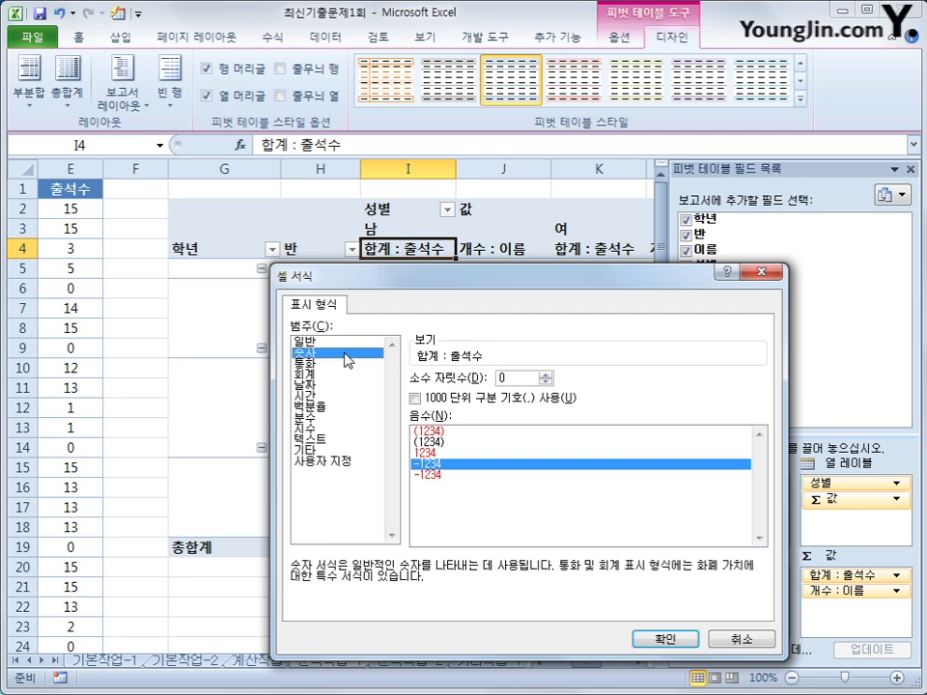
click(666, 638)
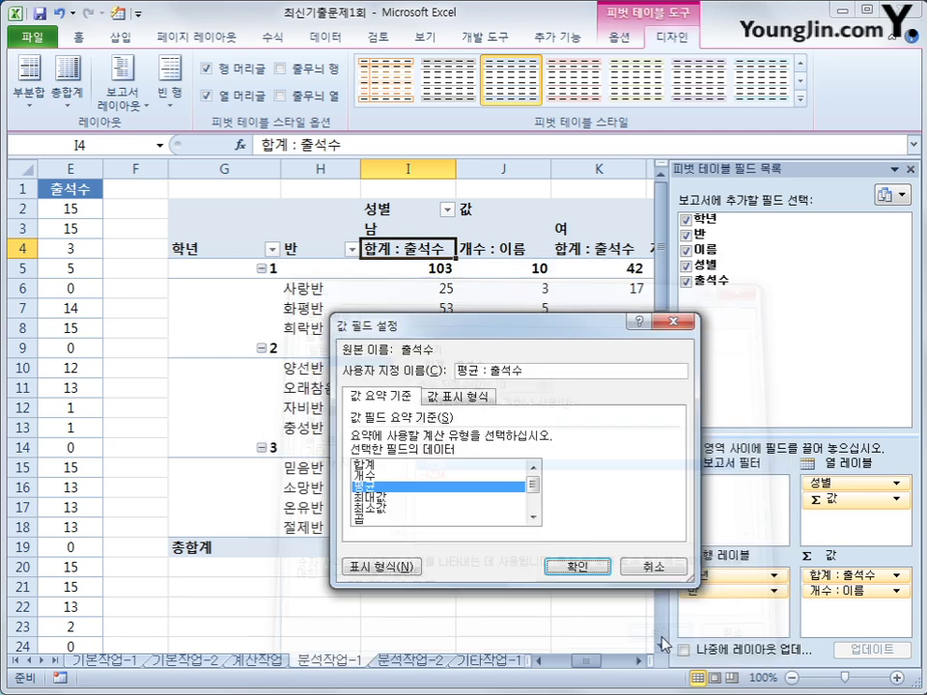
click(567, 567)
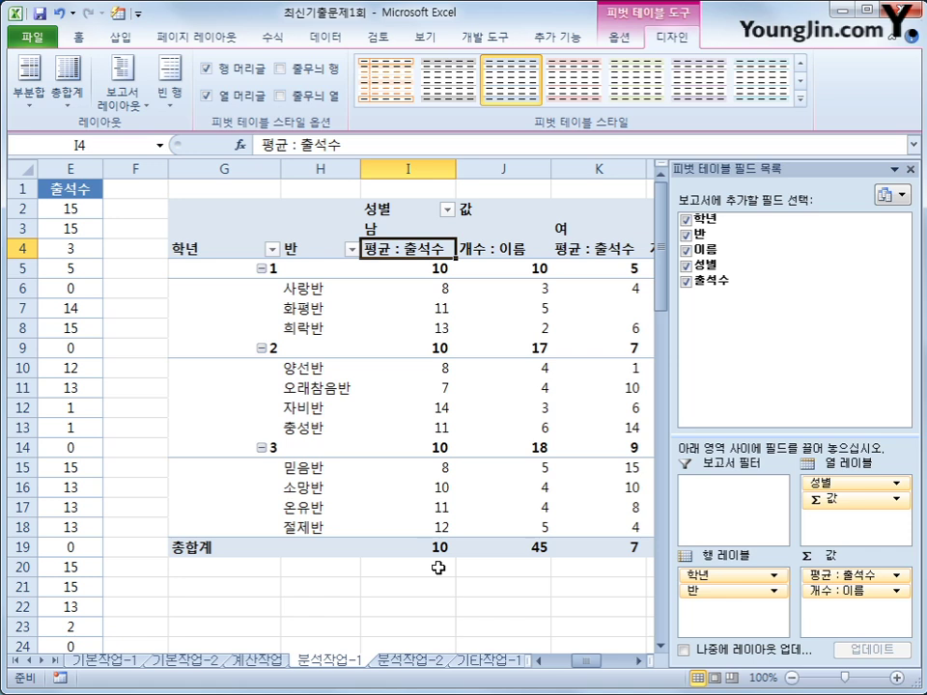
click(490, 252)
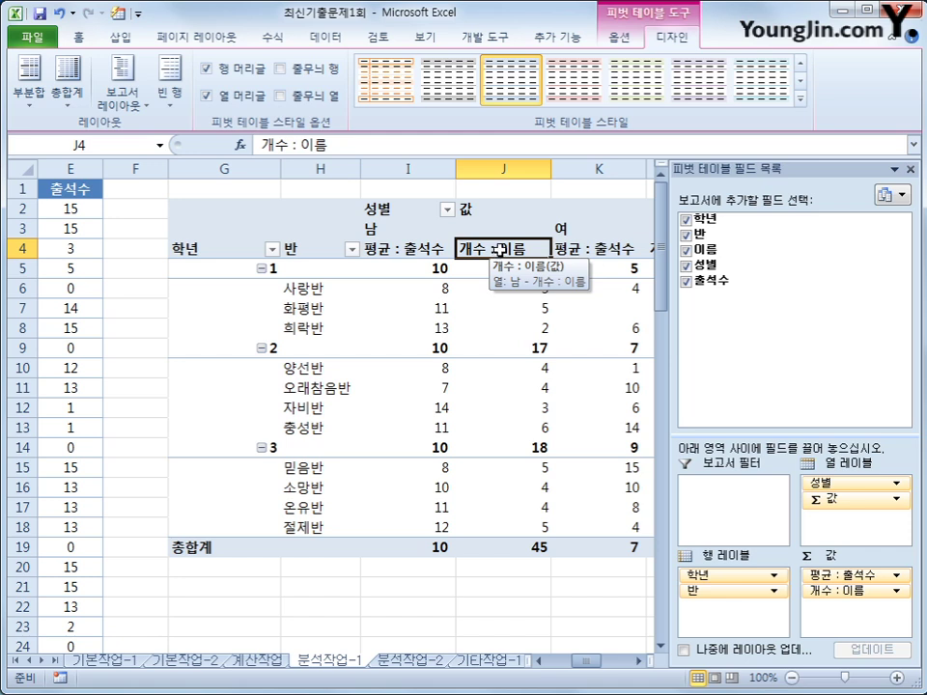
Step: Rename the 개수 : 이름 value field to 학생수
double_click(499, 251)
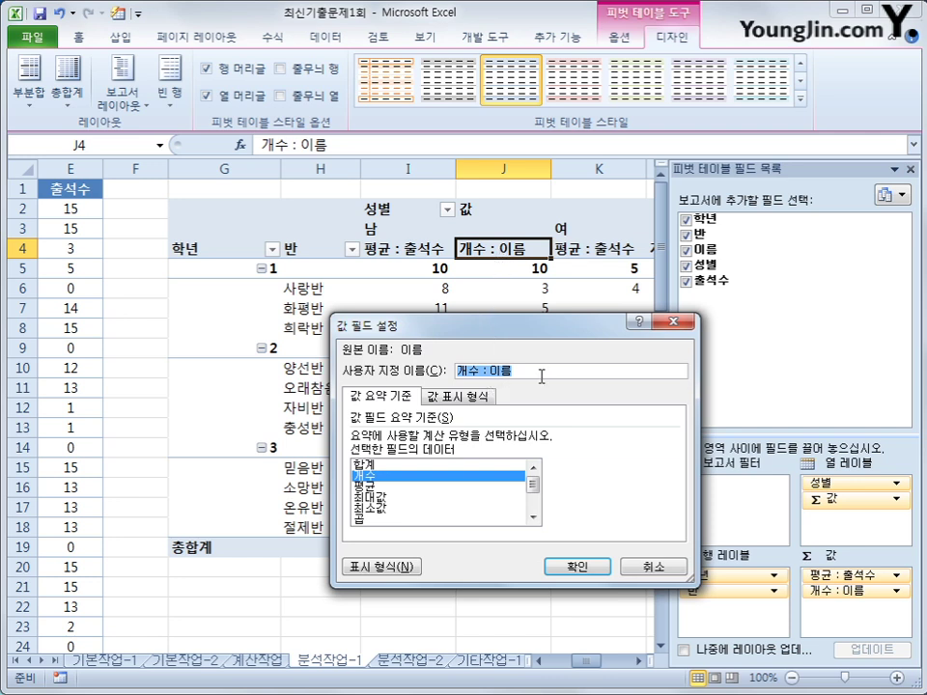
text(ㅎ)
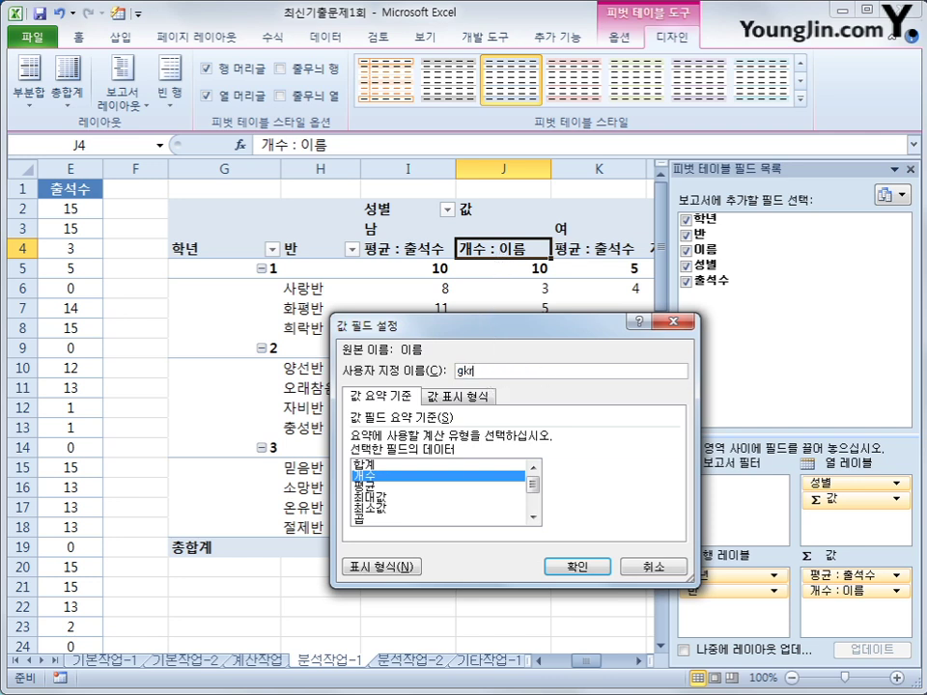
text(학생수)
click(597, 570)
click(597, 570)
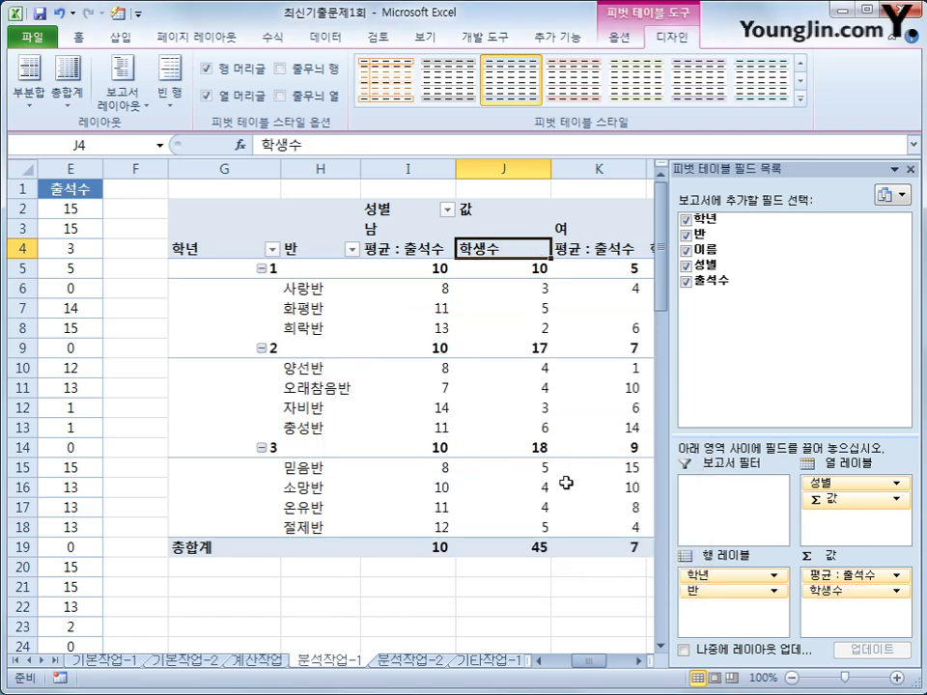
mouse_move(566, 483)
click(41, 117)
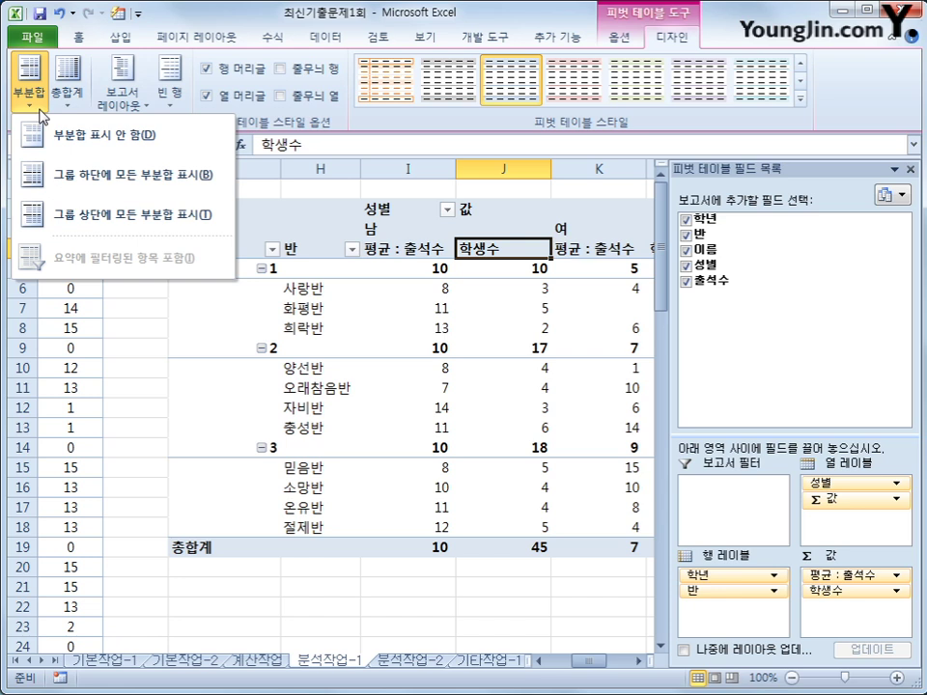
Step: Show subtotals at the top of groups and apply a light blue pivot table style
click(109, 213)
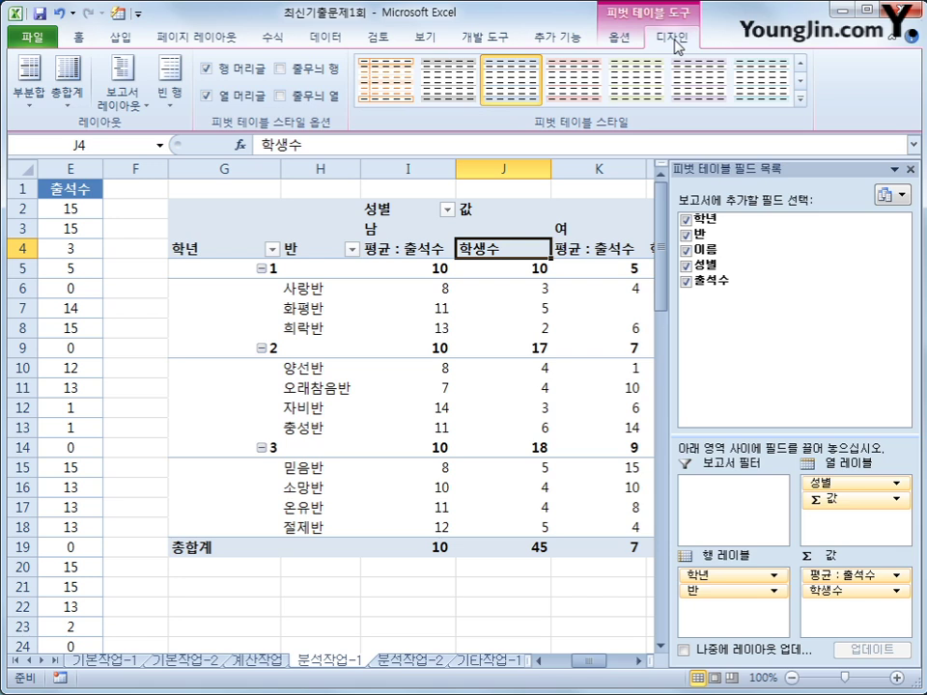
click(800, 99)
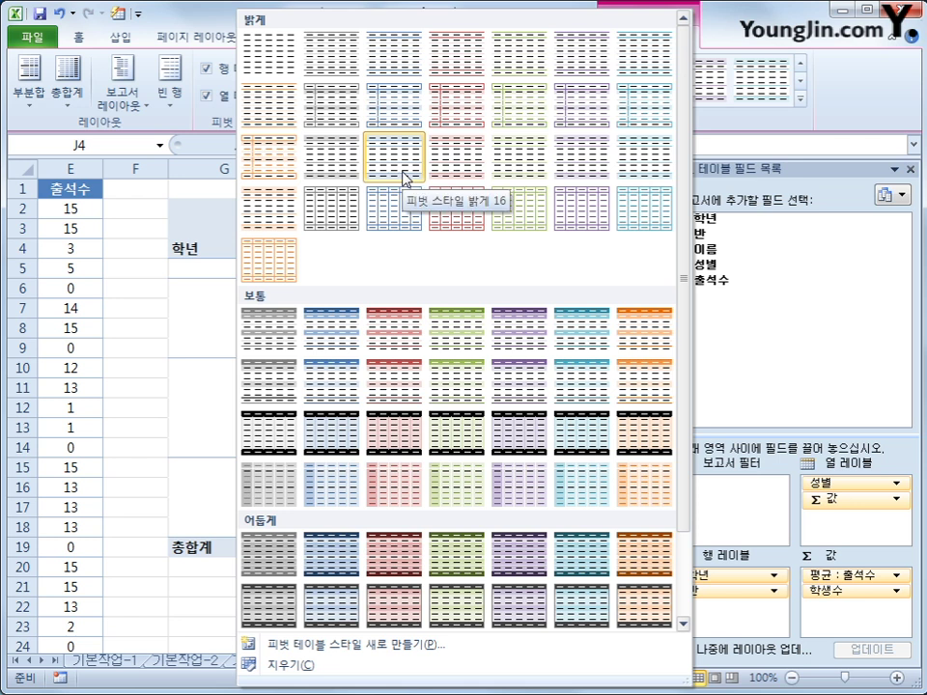
click(405, 119)
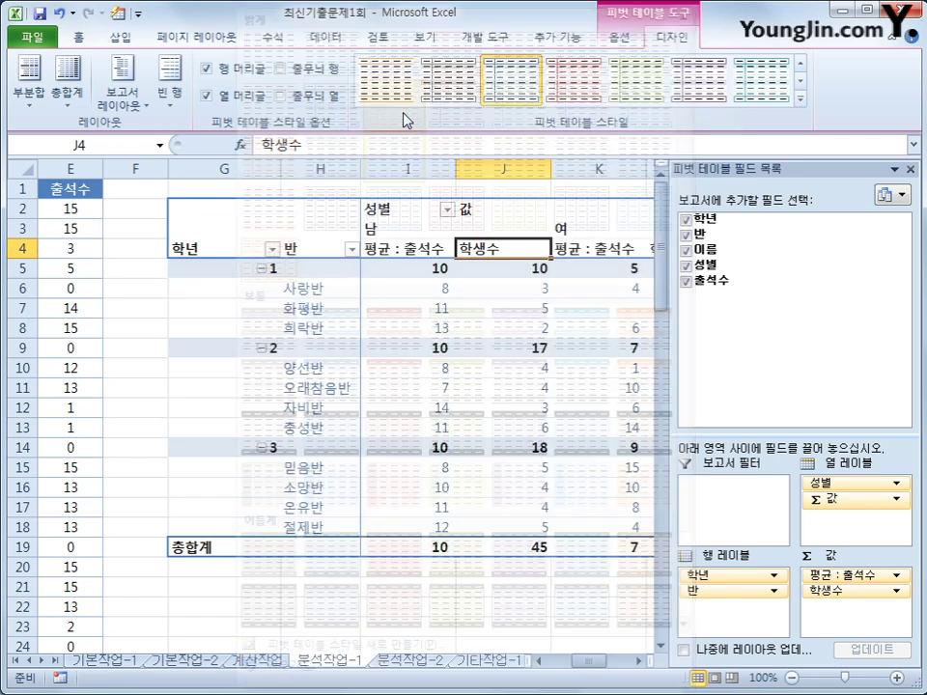
mouse_move(416, 407)
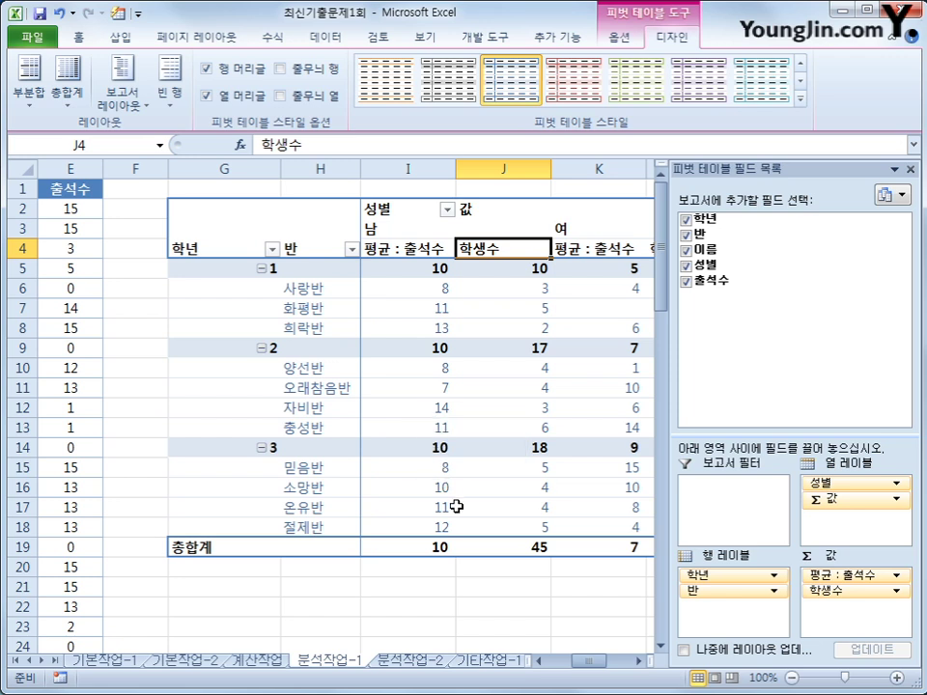
click(472, 581)
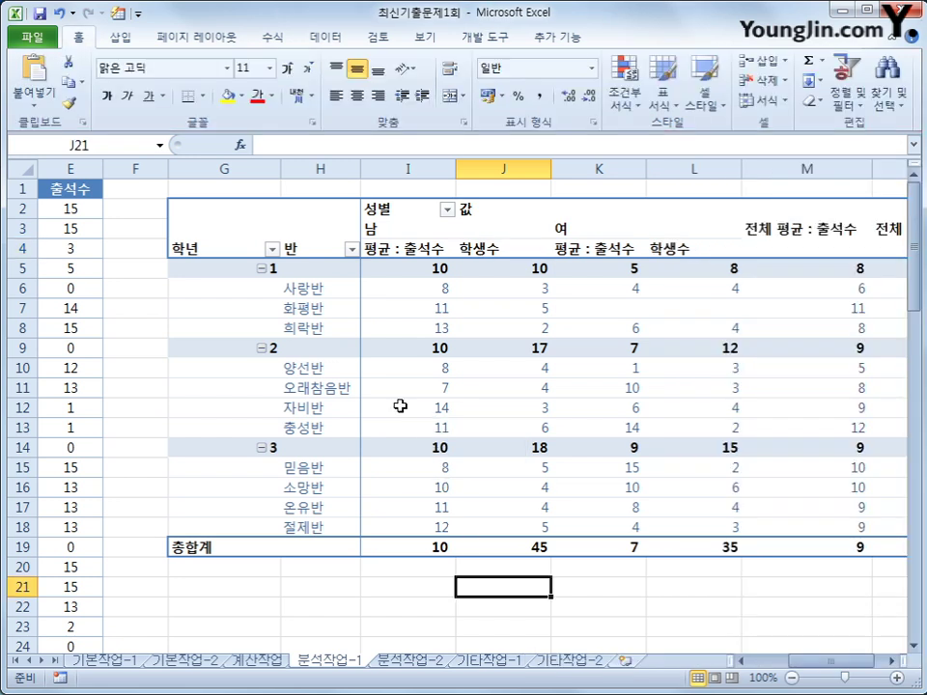
mouse_move(369, 276)
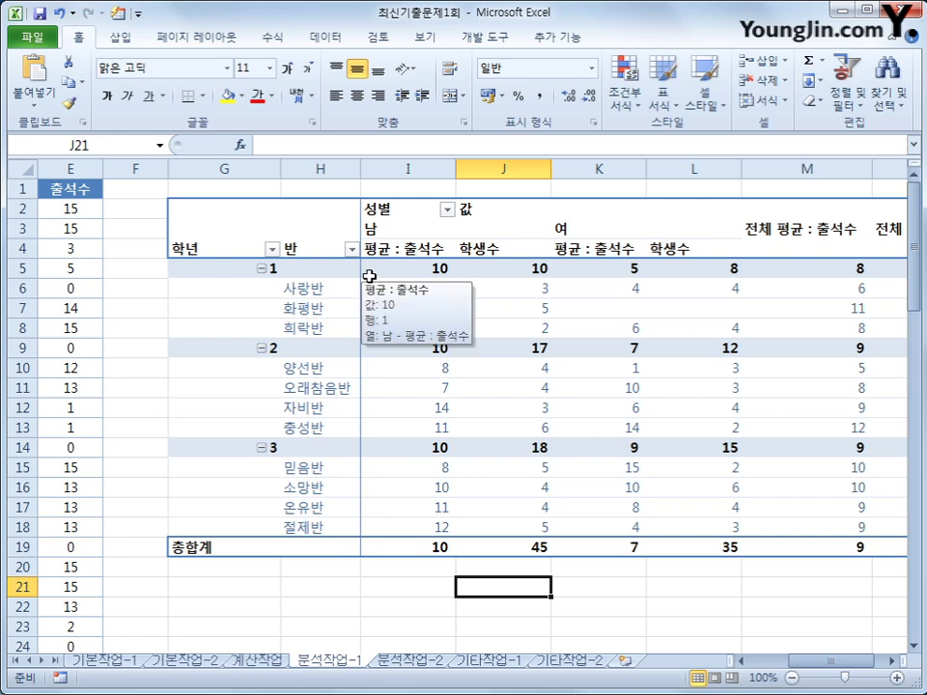
Step: On sheet 분석작업-2, select H11, start recording macro 수학목표, then select the total in F7
click(409, 661)
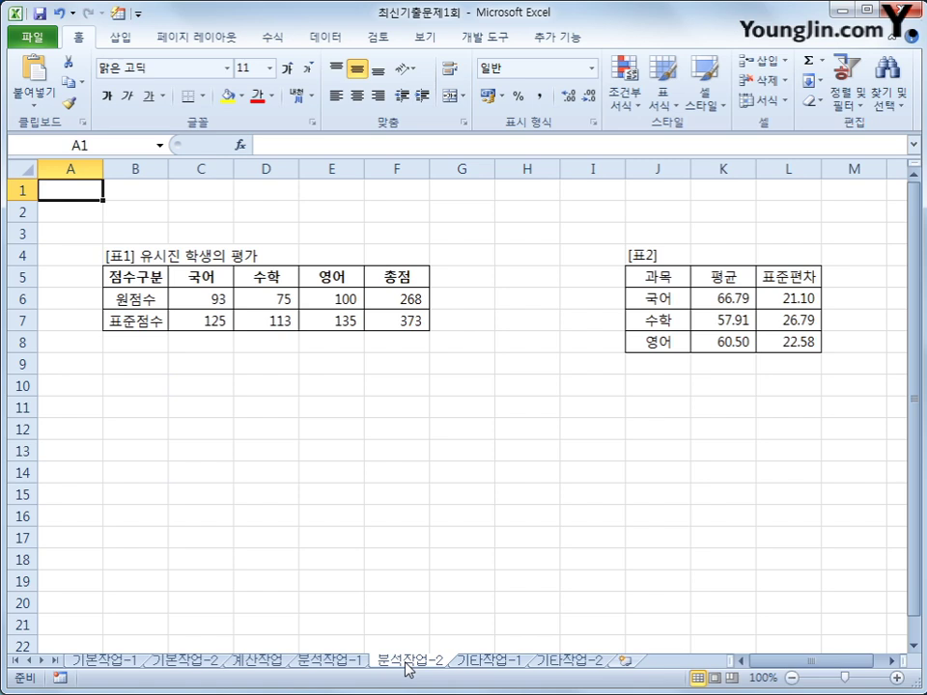
click(499, 404)
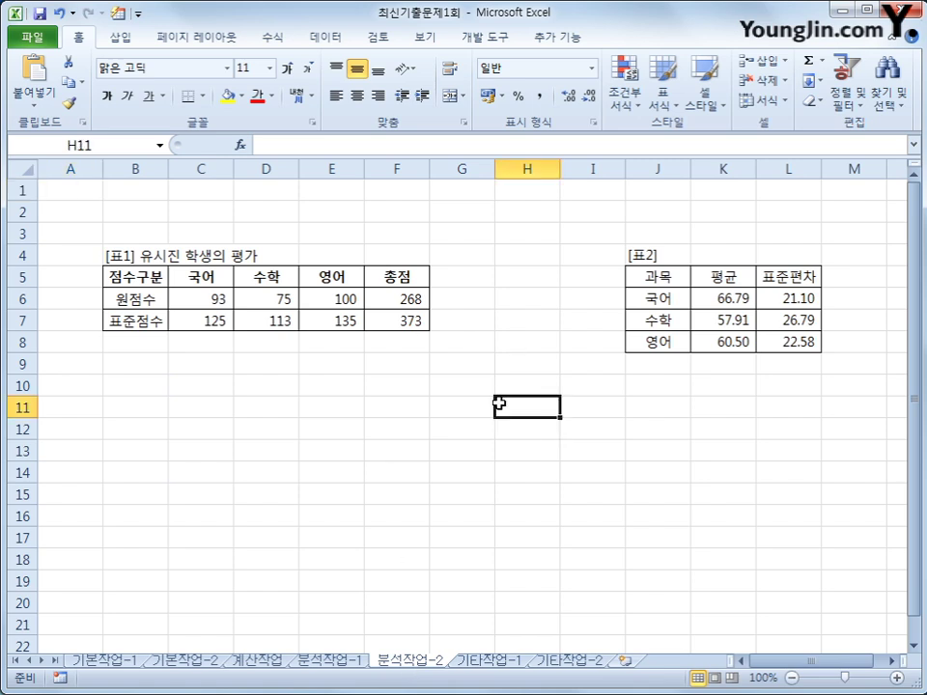
click(494, 36)
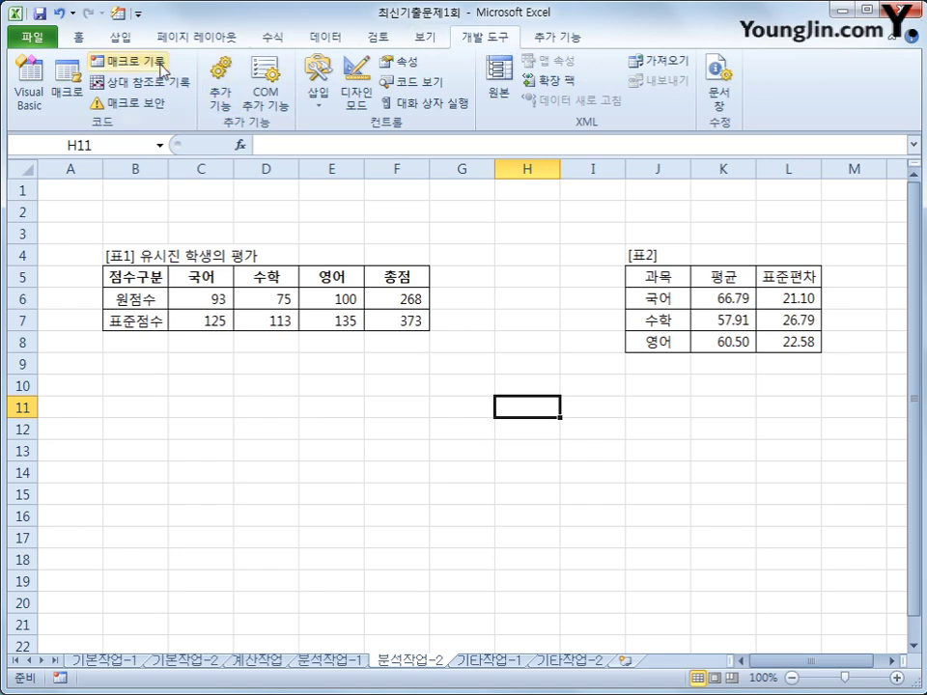
click(162, 68)
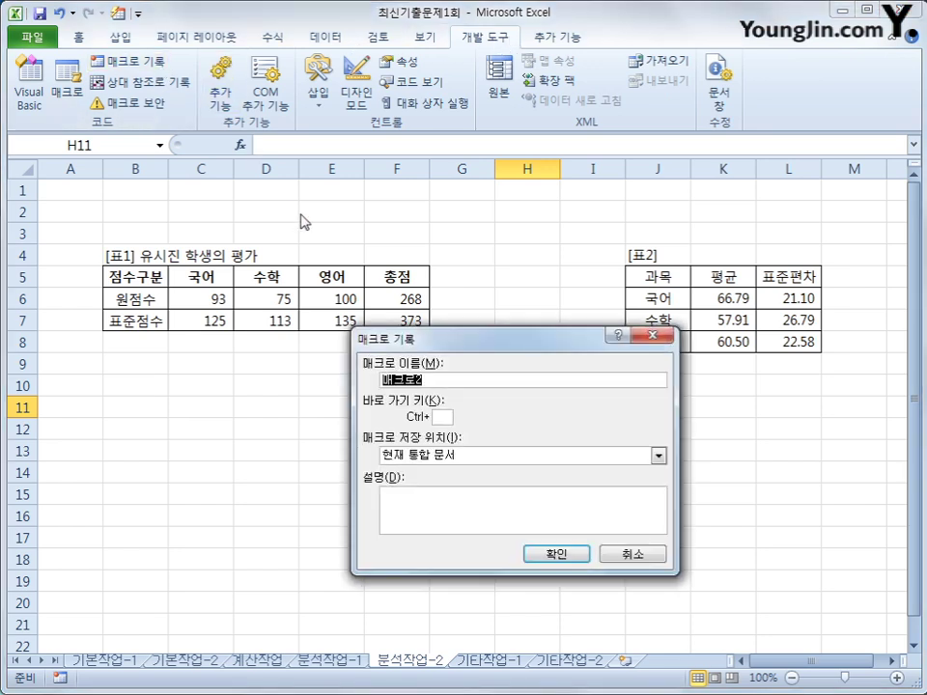
text(수학목표)
click(556, 554)
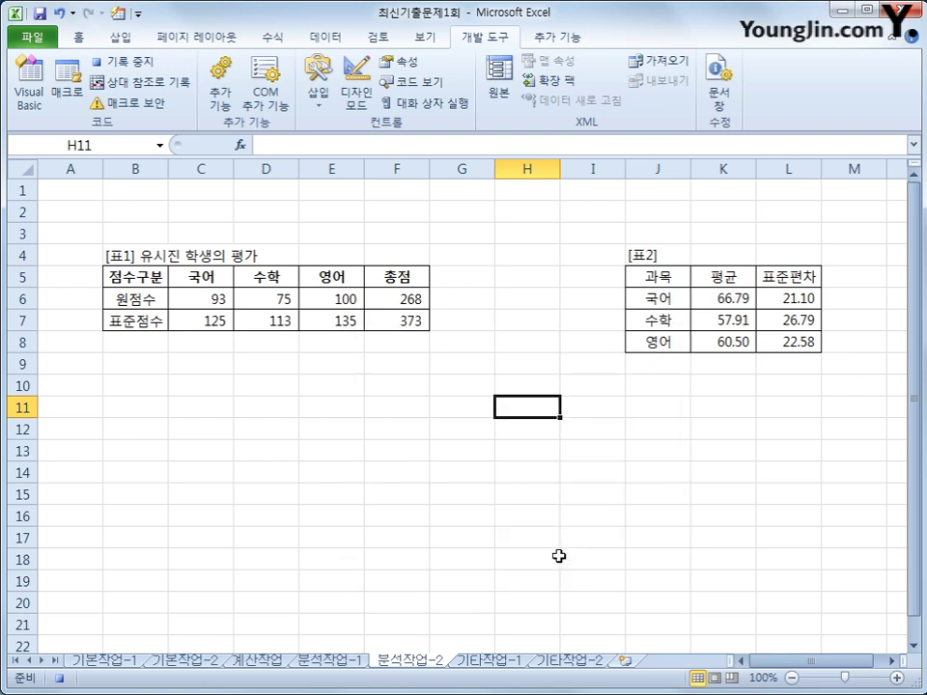
click(409, 320)
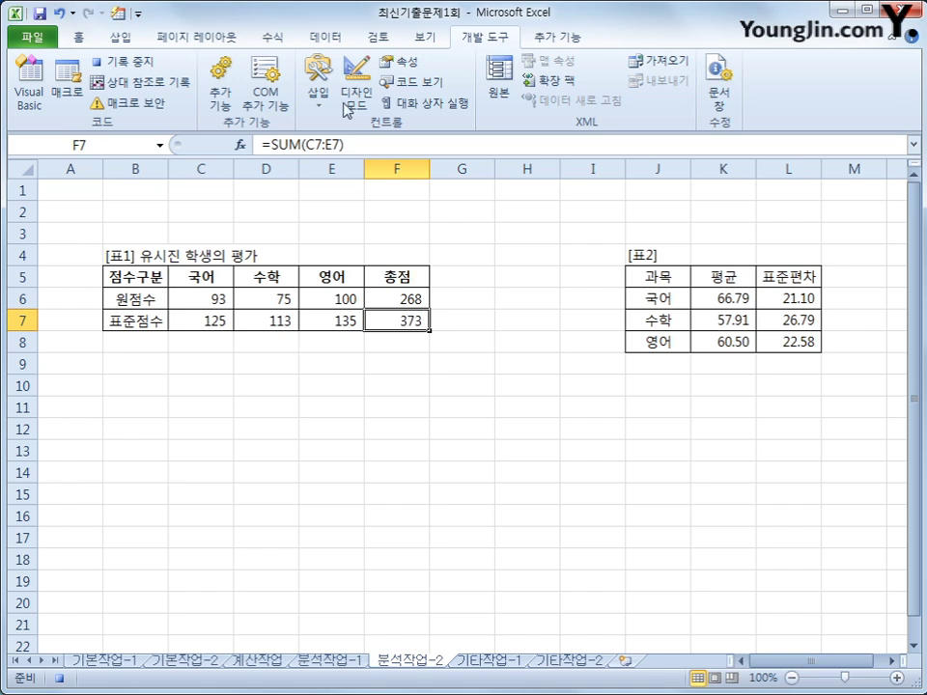
click(323, 37)
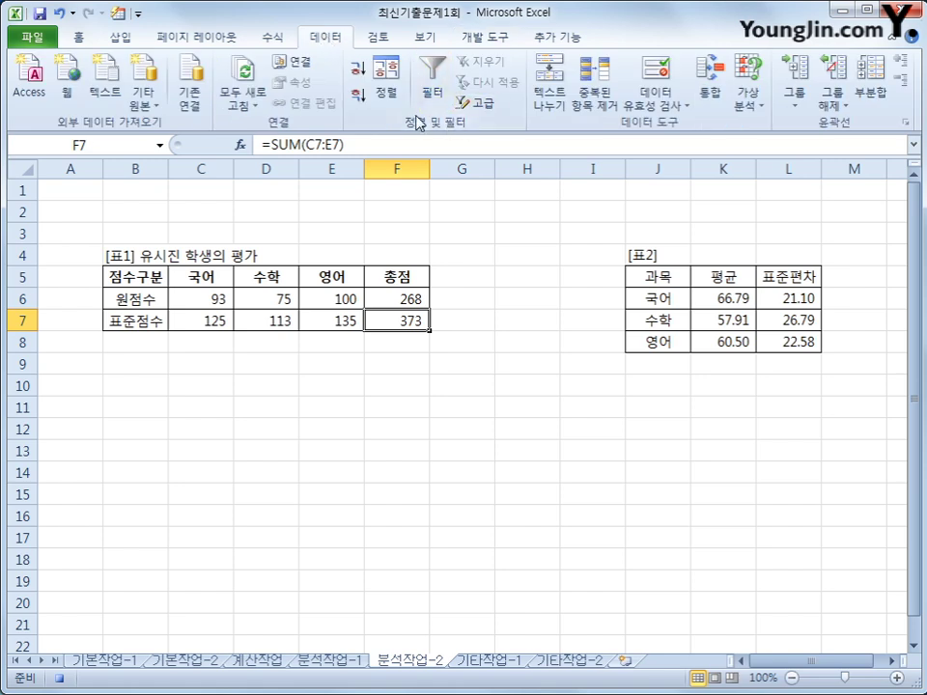
Step: Goal-seek F7 to 390 by changing D6 and accept the result
click(746, 106)
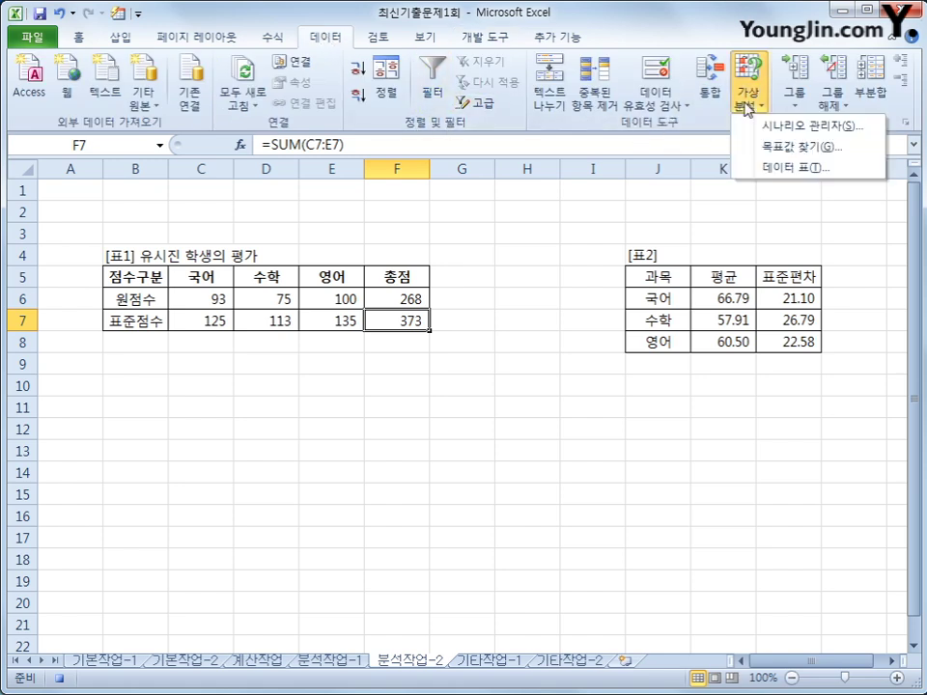
click(794, 147)
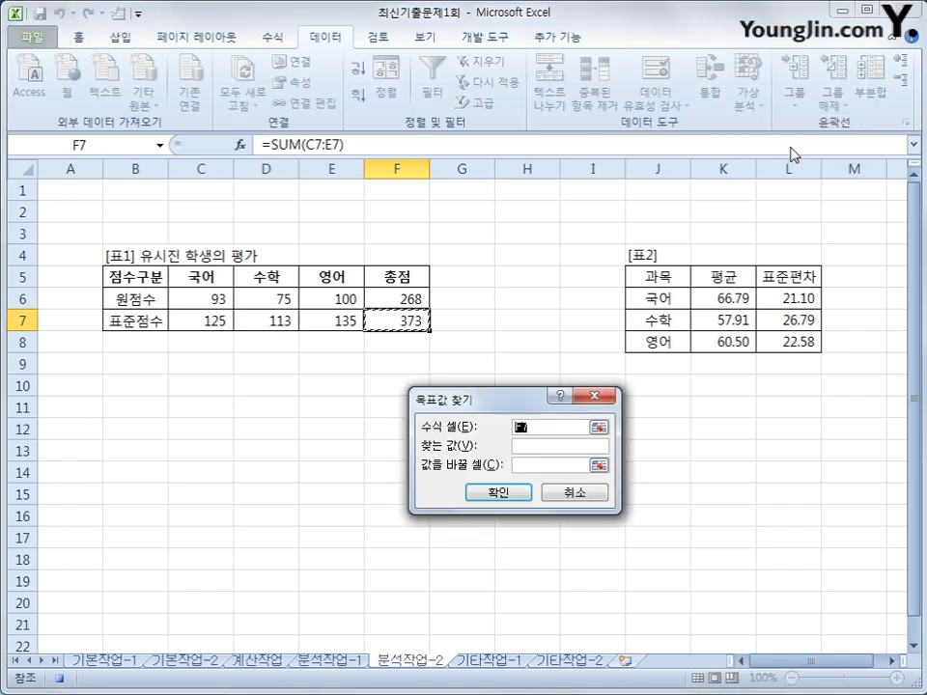
click(580, 448)
text(390)
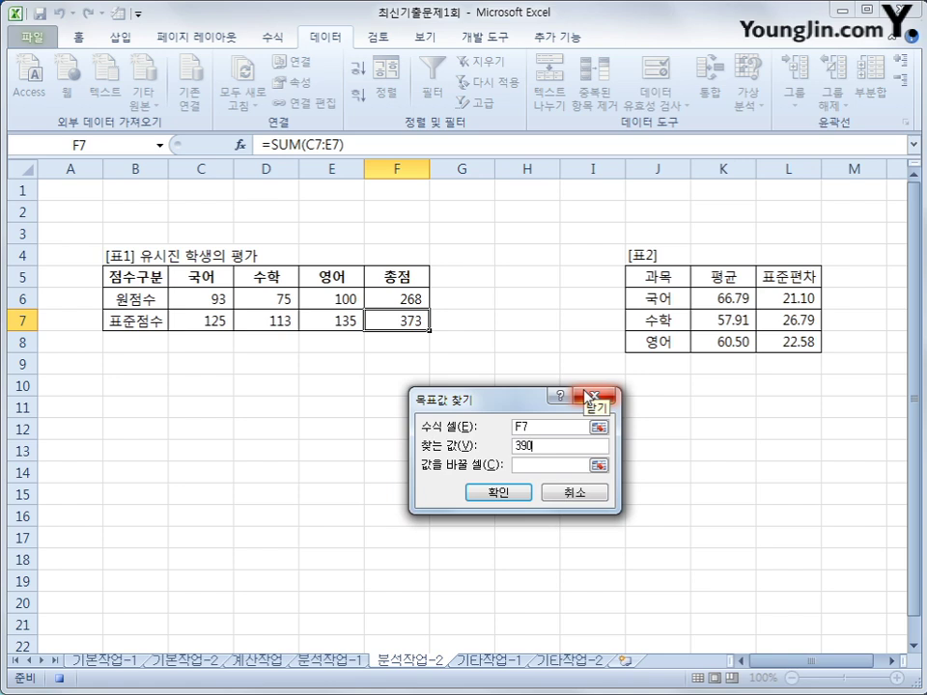
click(548, 464)
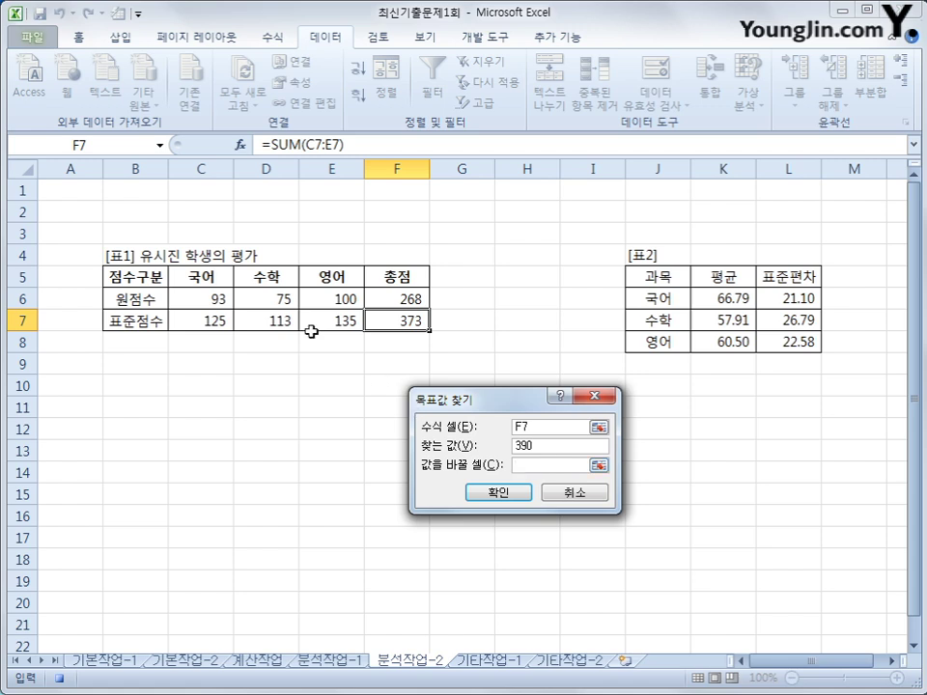
click(266, 299)
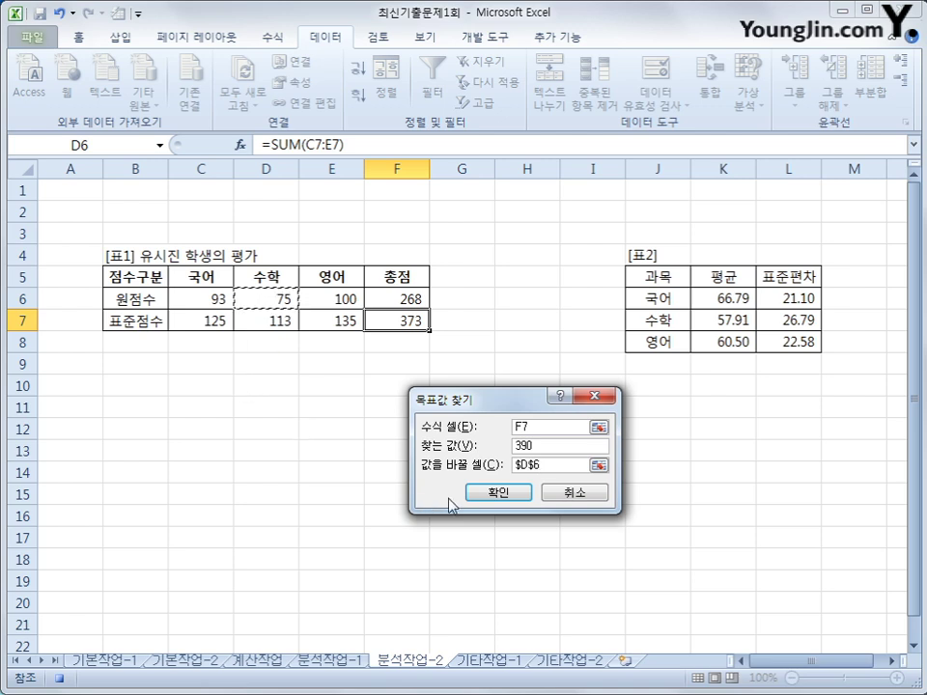
click(497, 494)
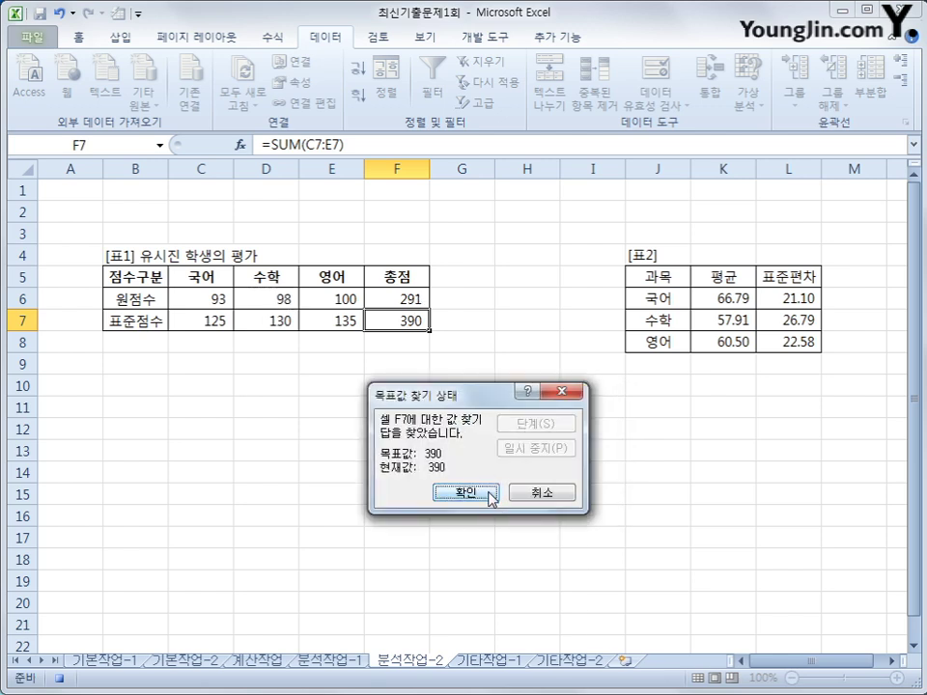
click(490, 493)
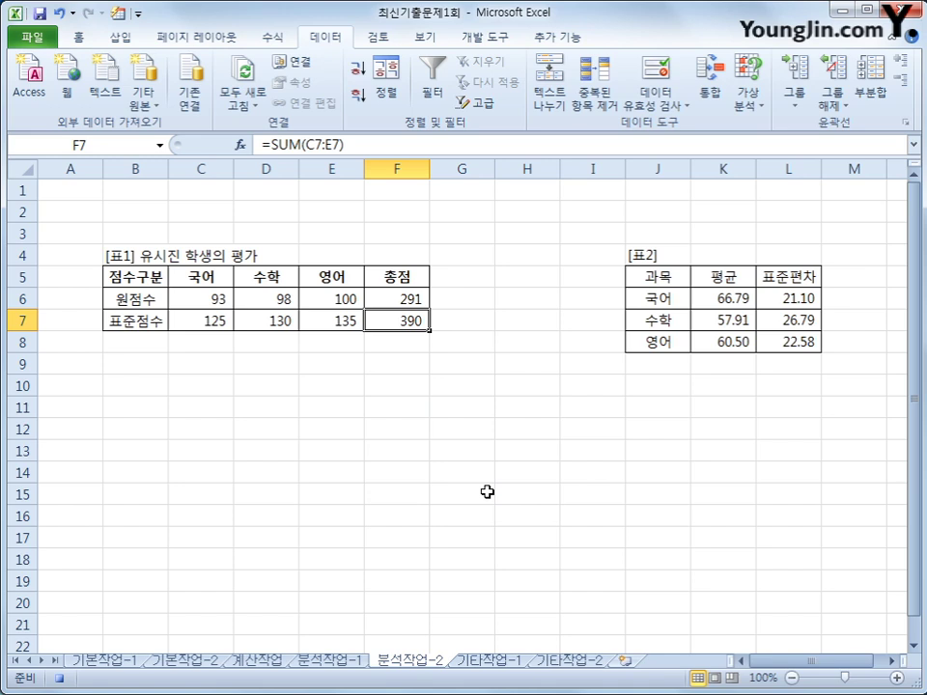
Step: Stop the macro recording and draw a form button over roughly C2:E3
click(503, 40)
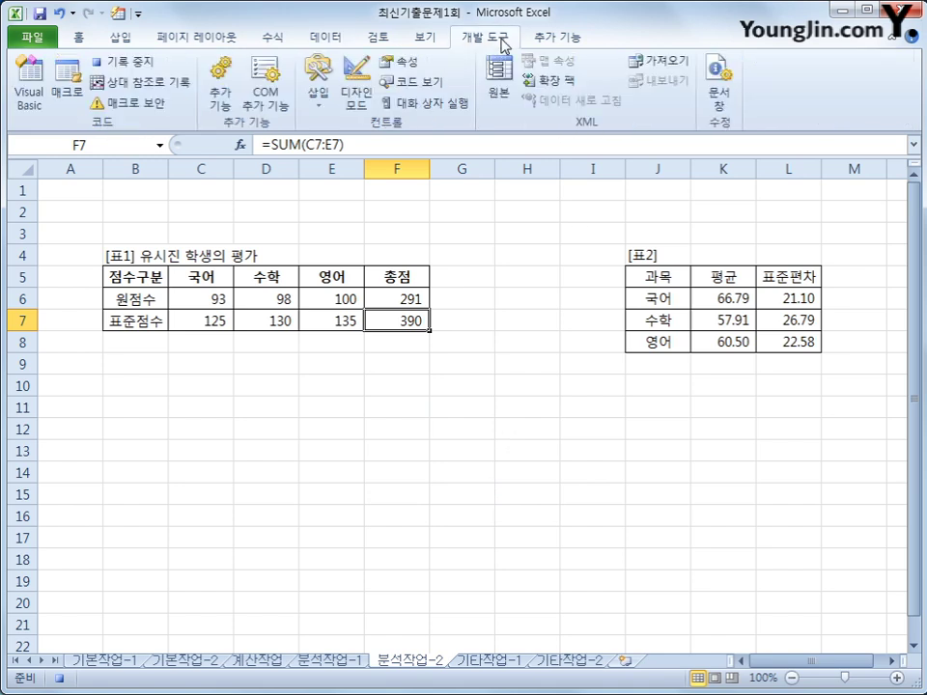
click(120, 64)
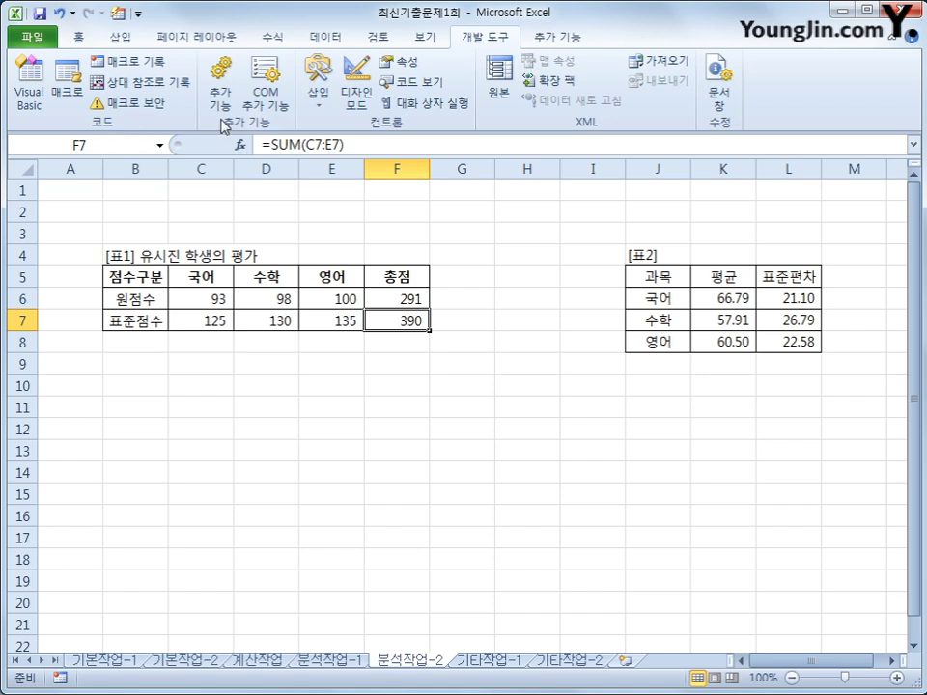
click(318, 93)
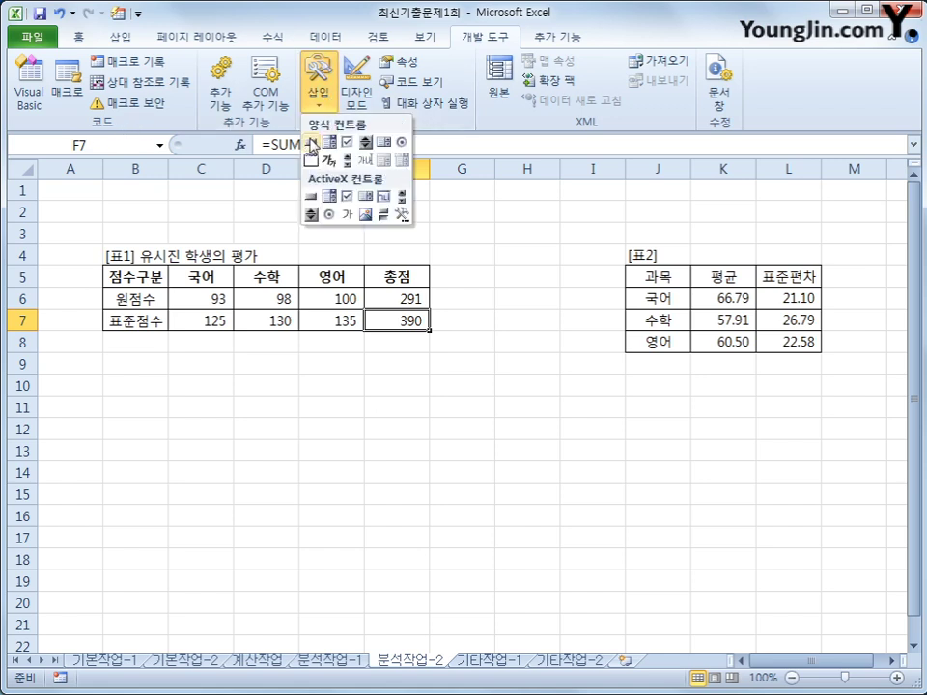
click(311, 147)
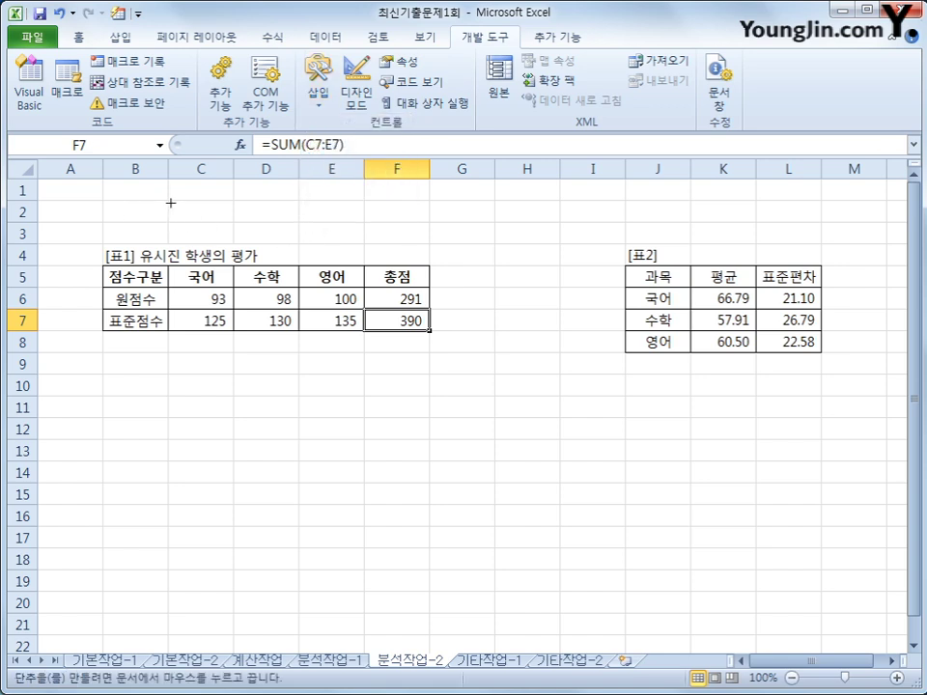
drag(168, 201, 340, 243)
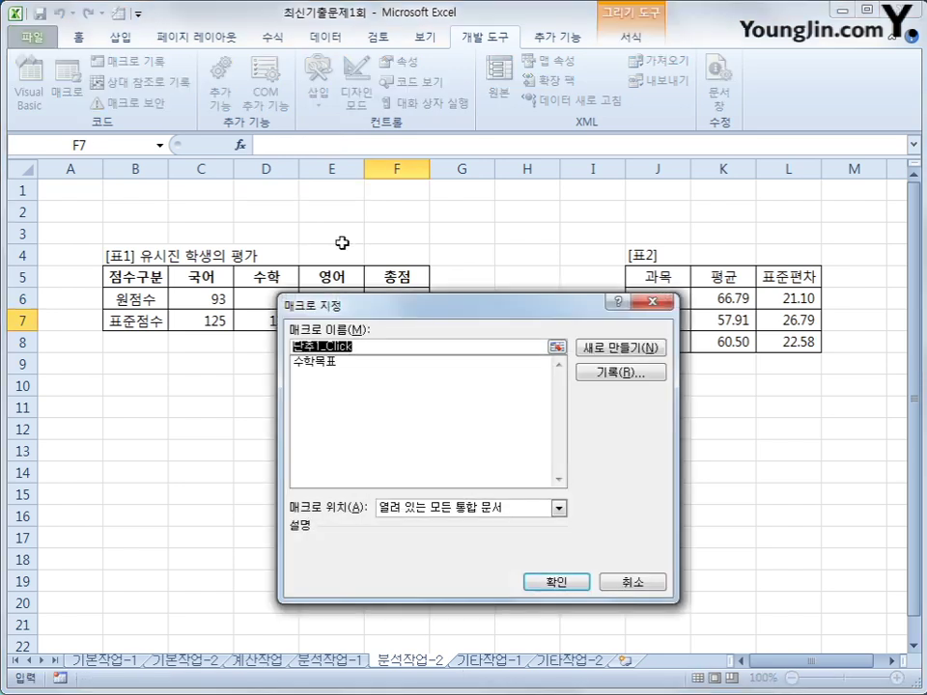
Step: Assign the 수학목표 macro to the button and caption it 수학목표점수찾기
click(361, 363)
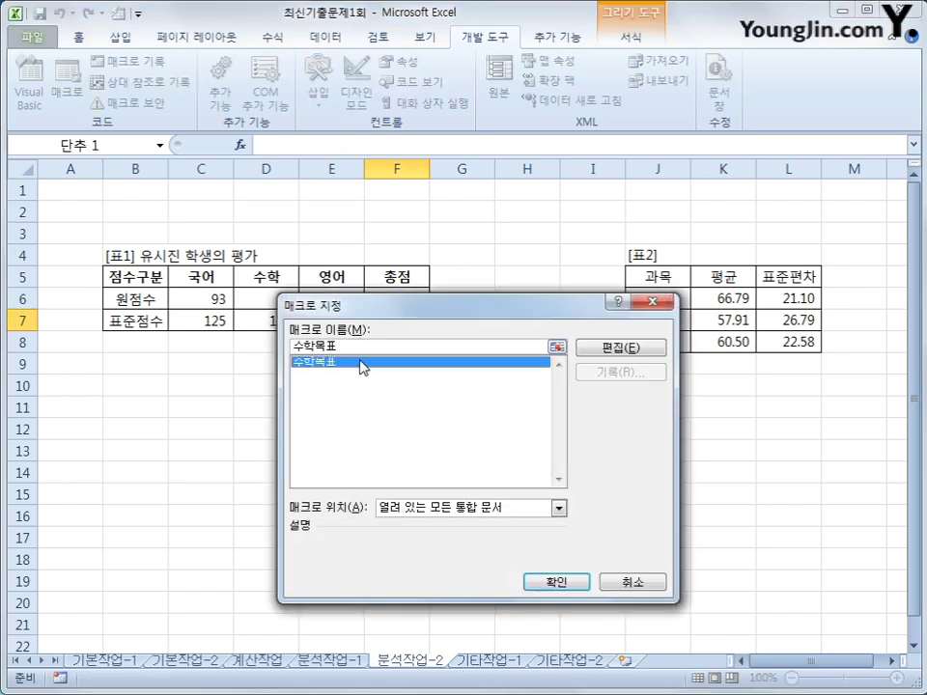
click(577, 583)
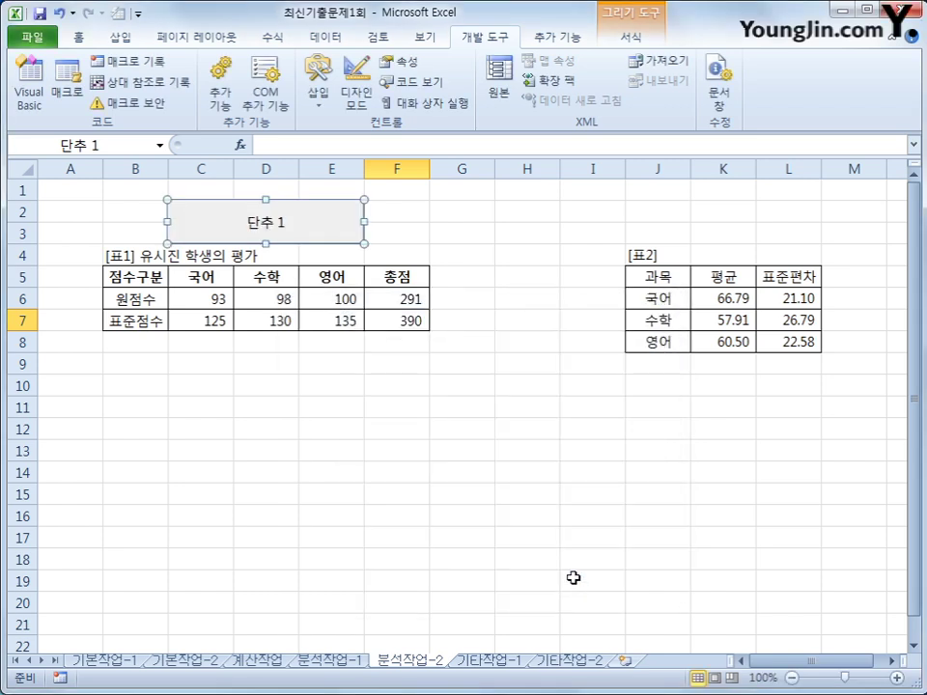
text(수학)
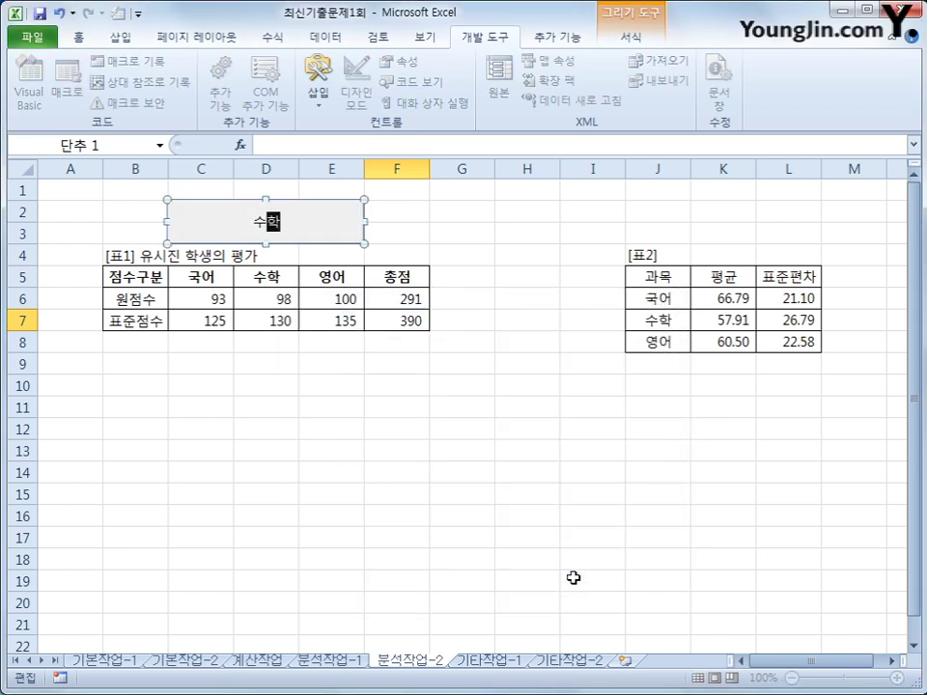
text(목표점수찾)
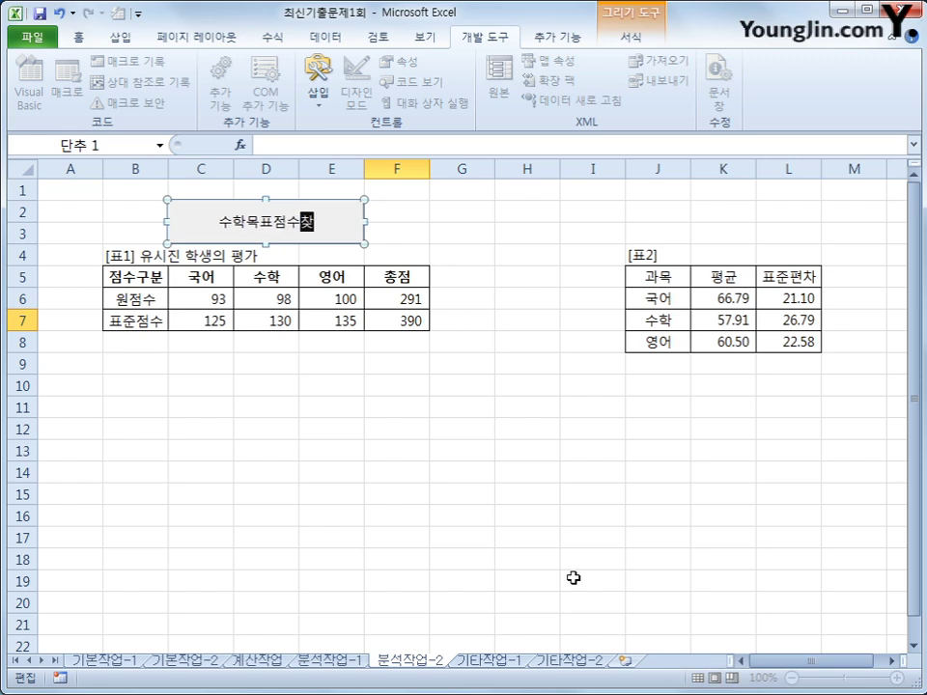
text(ㄱㅣ)
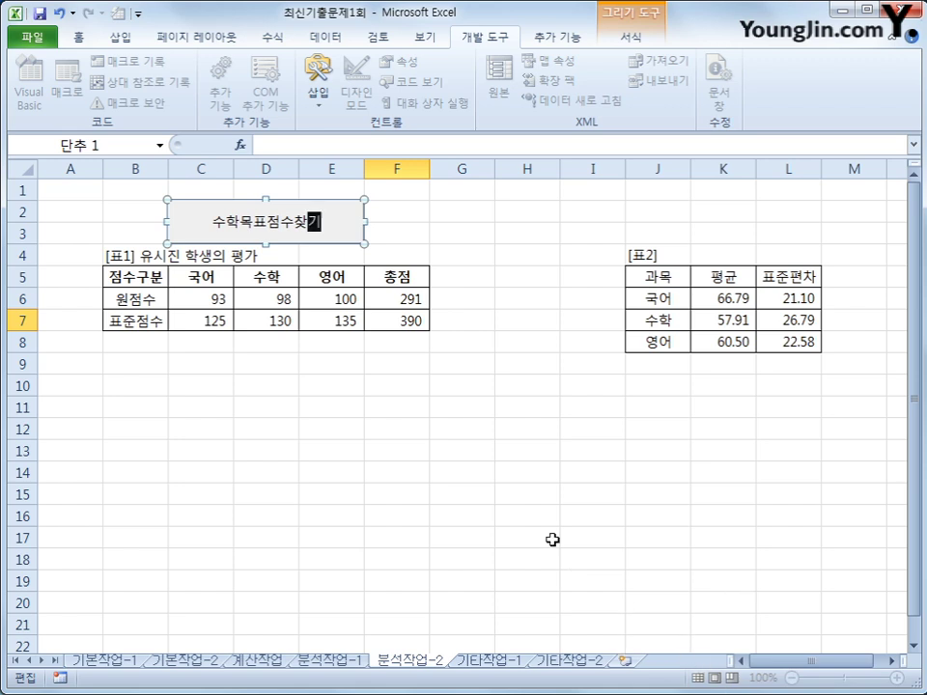
click(523, 523)
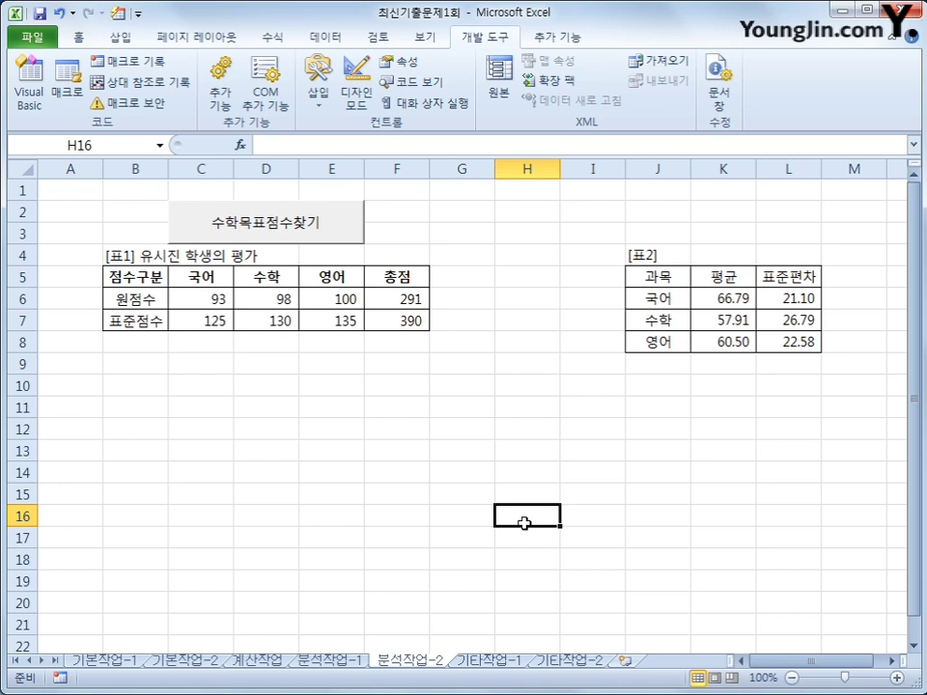
Step: On the 기타작업-1 sheet, open Select Data for the exchange-rate line chart
click(495, 659)
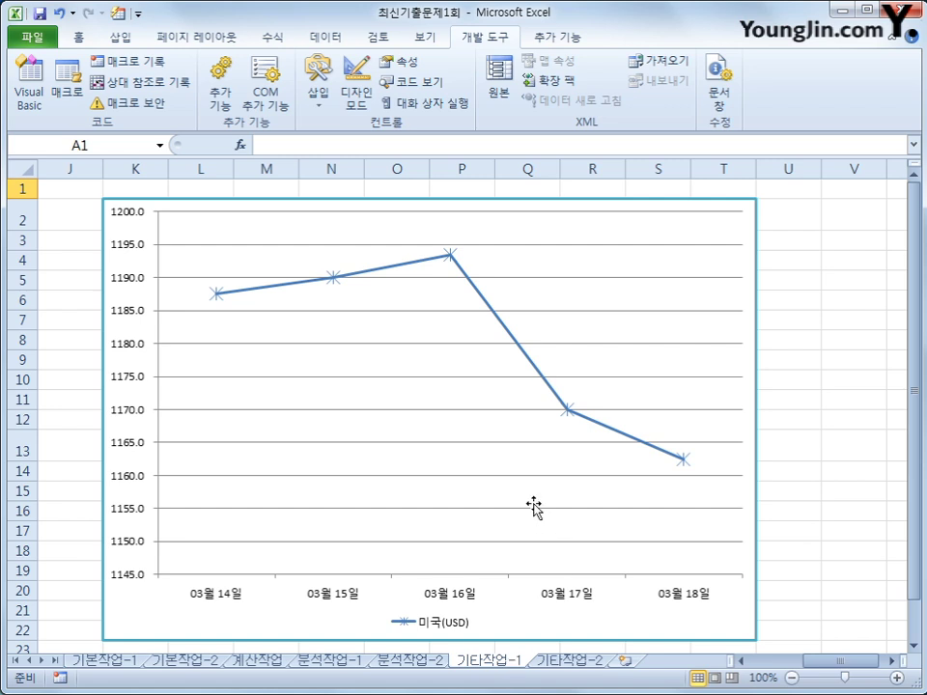
right_click(663, 234)
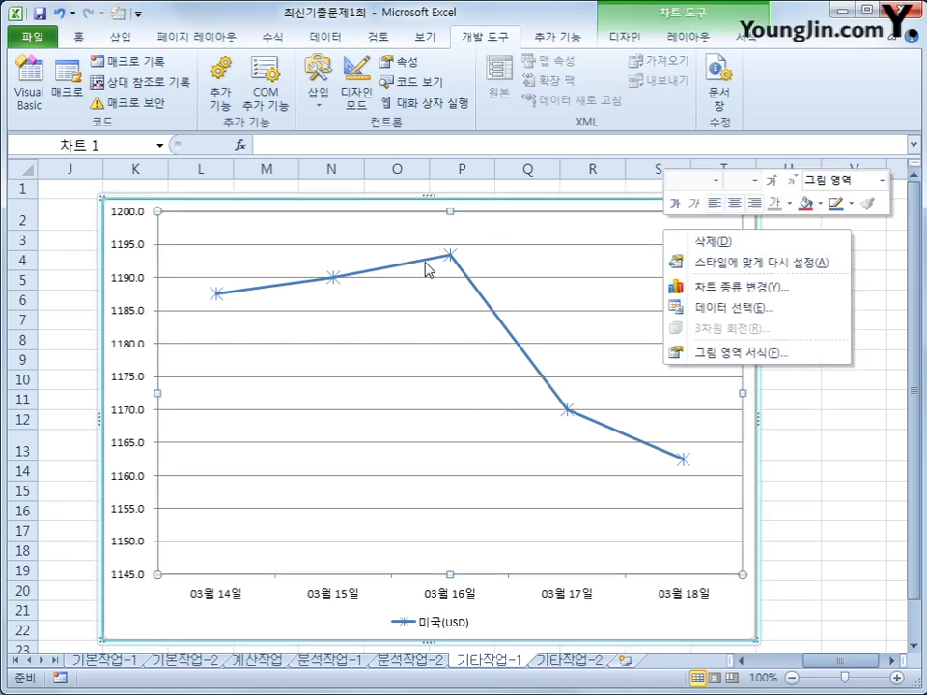
click(681, 309)
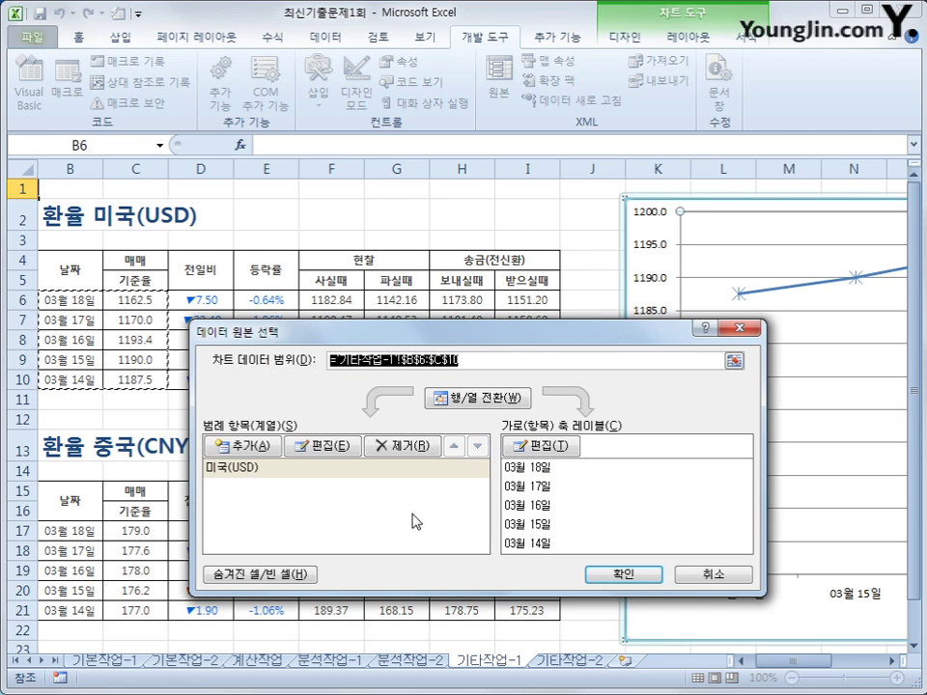
Step: Add a series named 중국(CNY) with values C17:C21
click(241, 446)
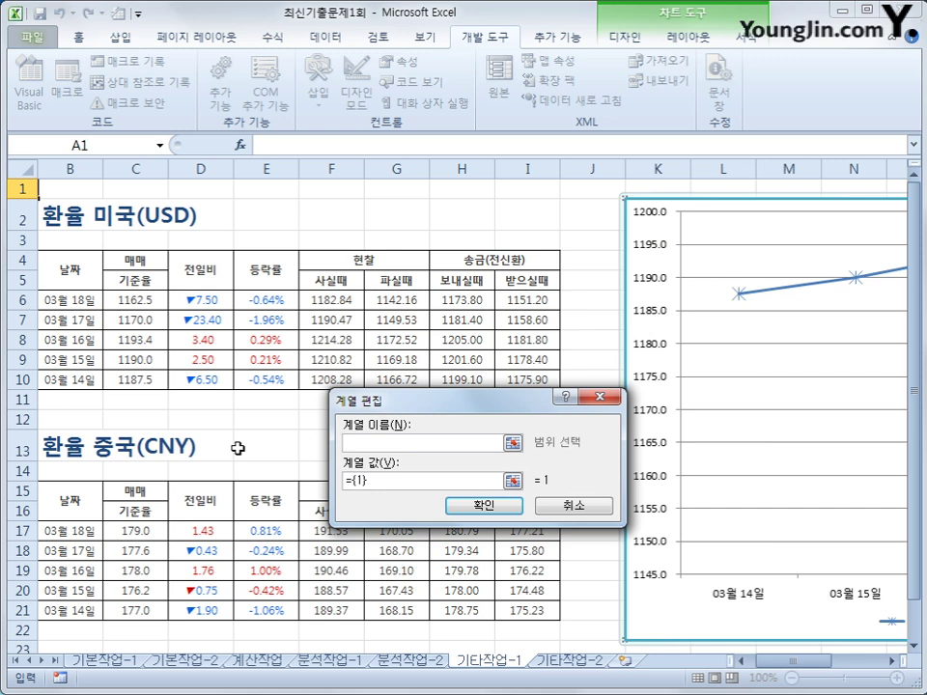
text(중국(CNY))
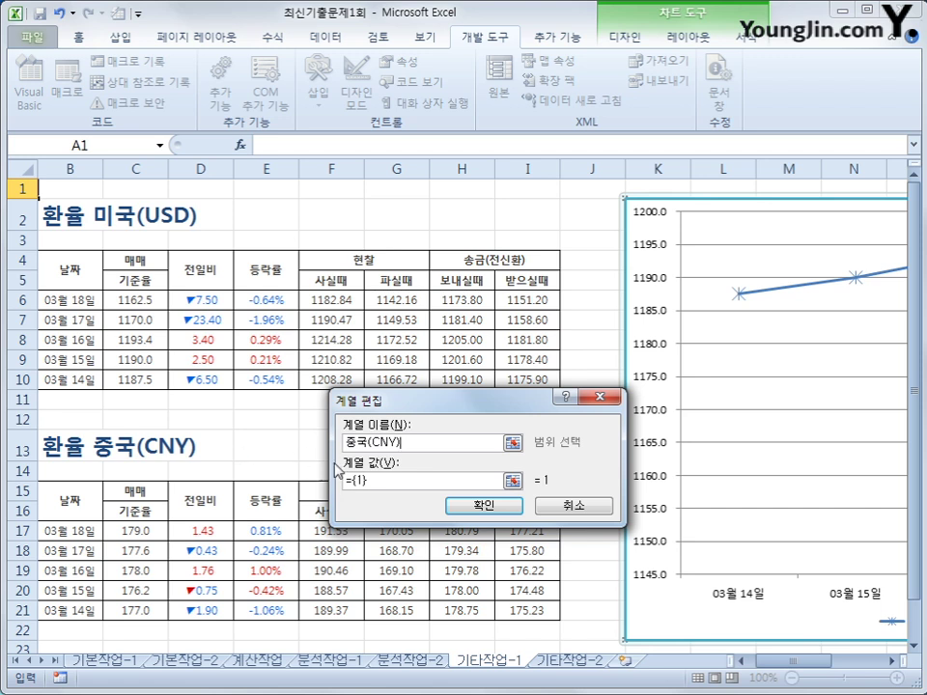
drag(376, 489, 332, 488)
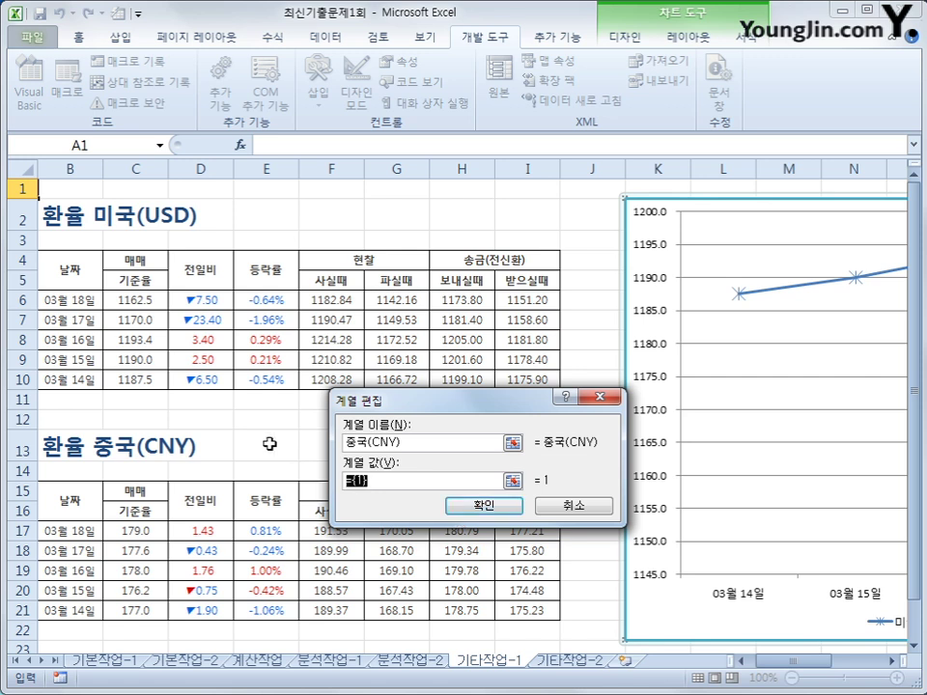
click(142, 529)
drag(142, 529, 148, 614)
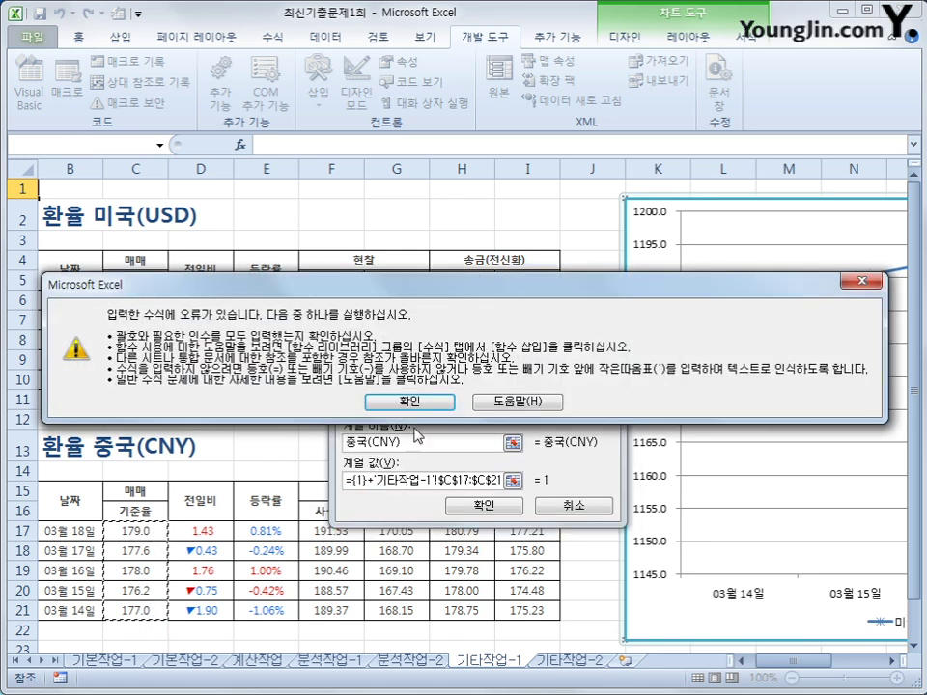
click(409, 402)
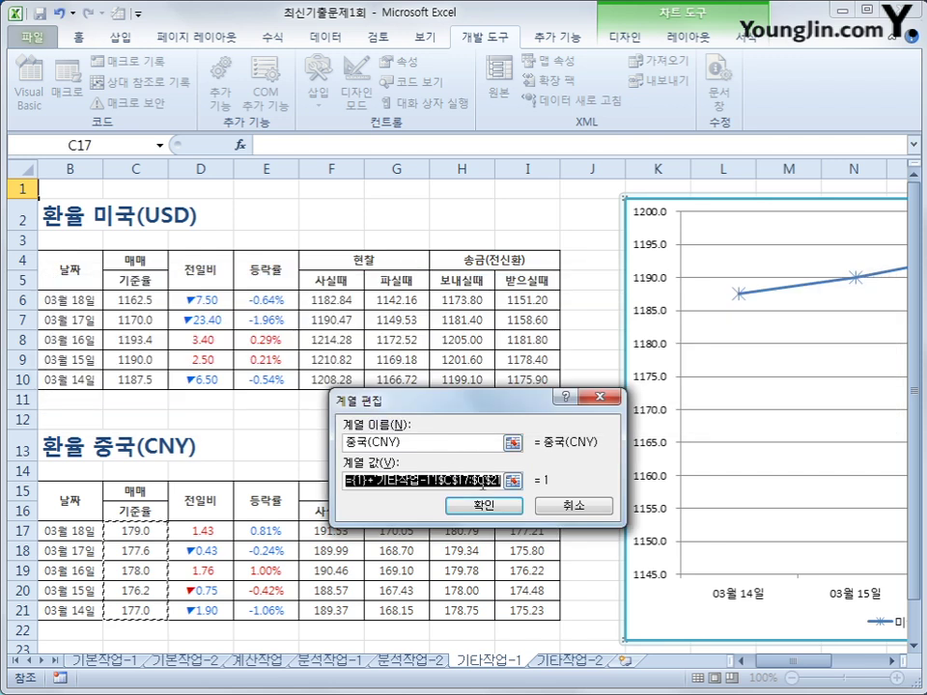
key(Delete)
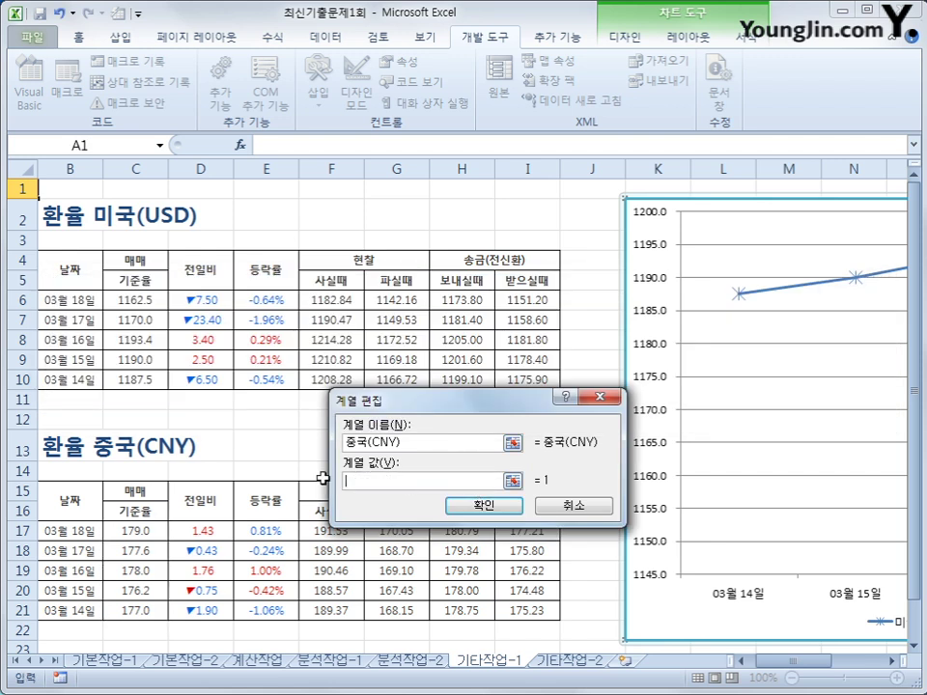
click(157, 532)
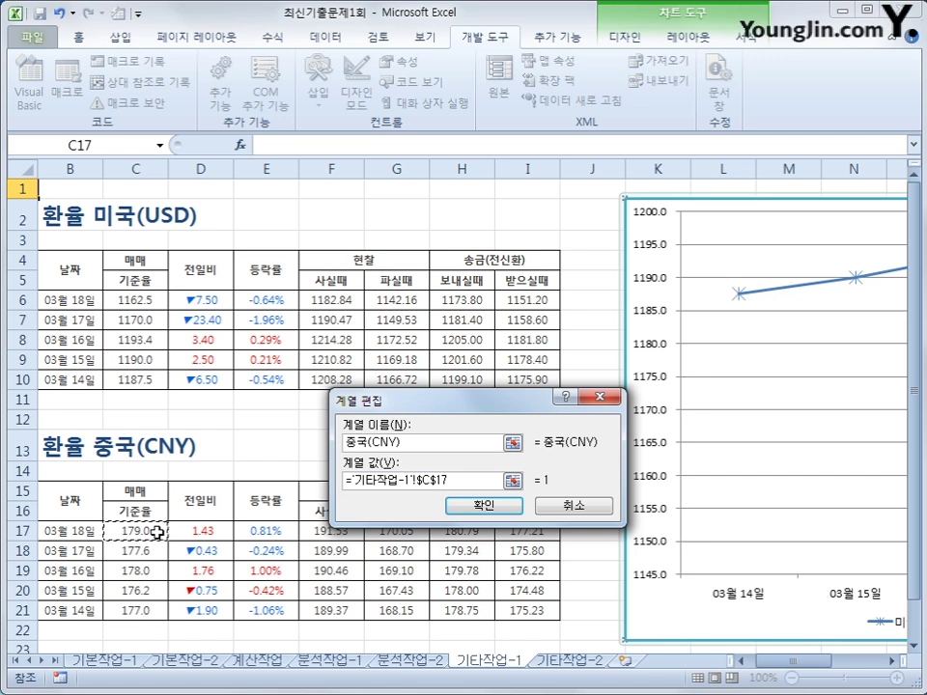
drag(157, 532, 154, 610)
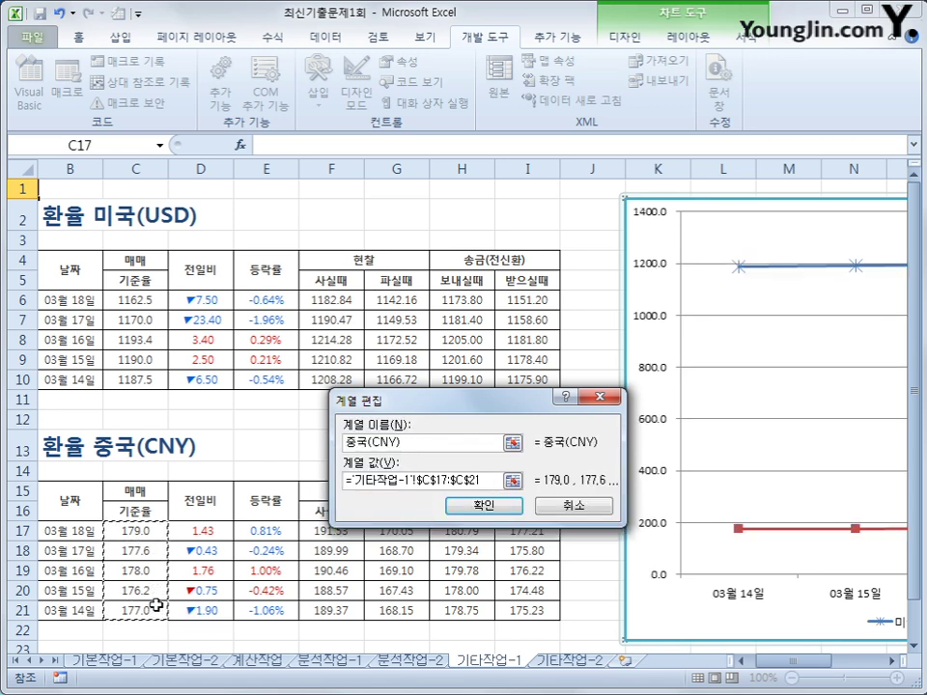
click(483, 506)
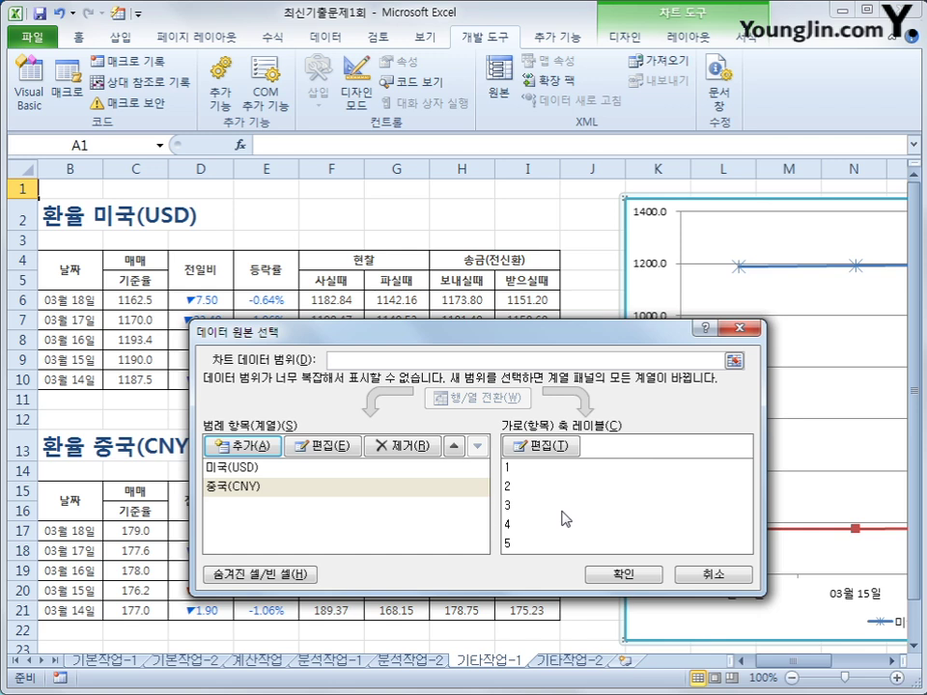
Step: Set the horizontal axis labels to B17:B21 and apply the data source changes
click(536, 446)
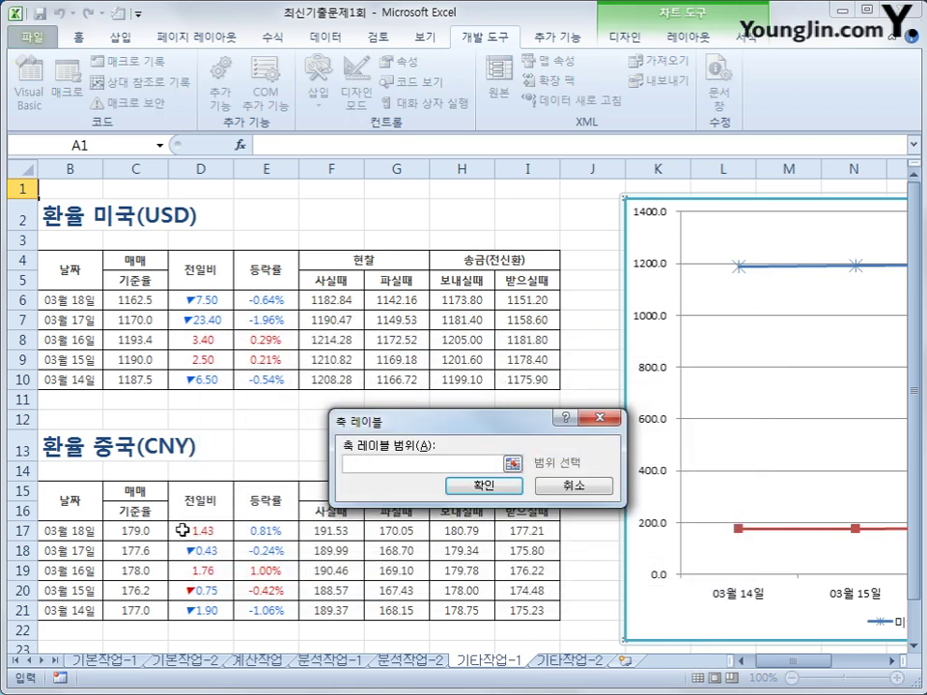
drag(73, 530, 74, 605)
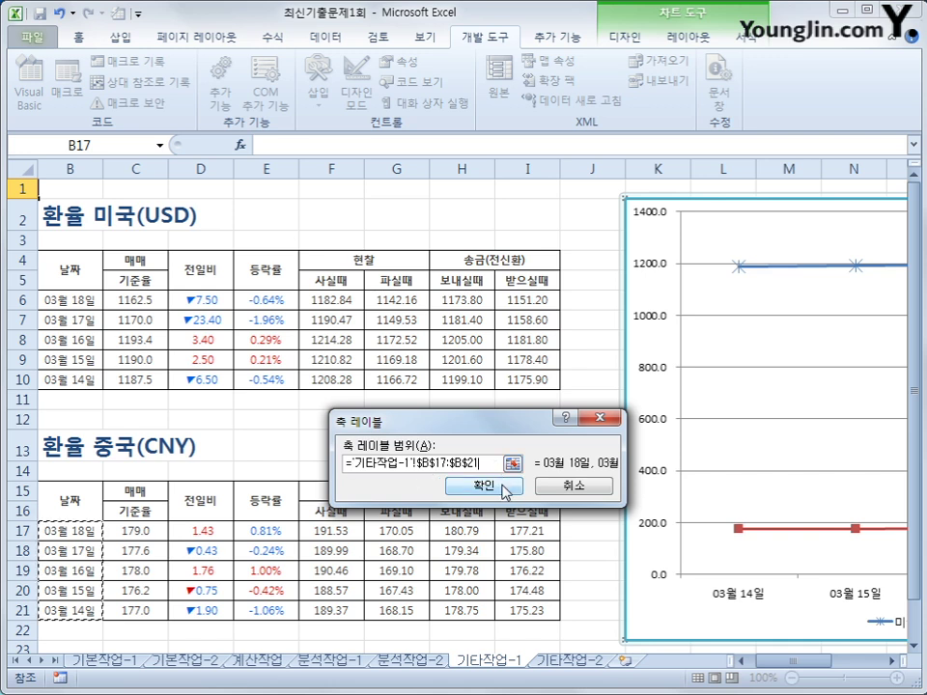
click(505, 489)
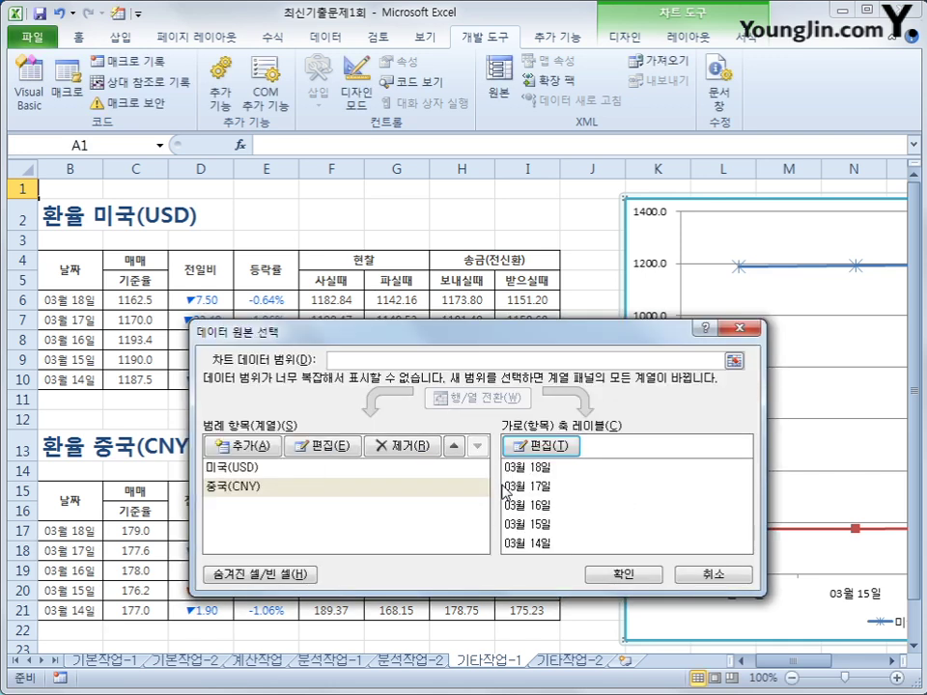
click(604, 576)
drag(772, 662, 823, 671)
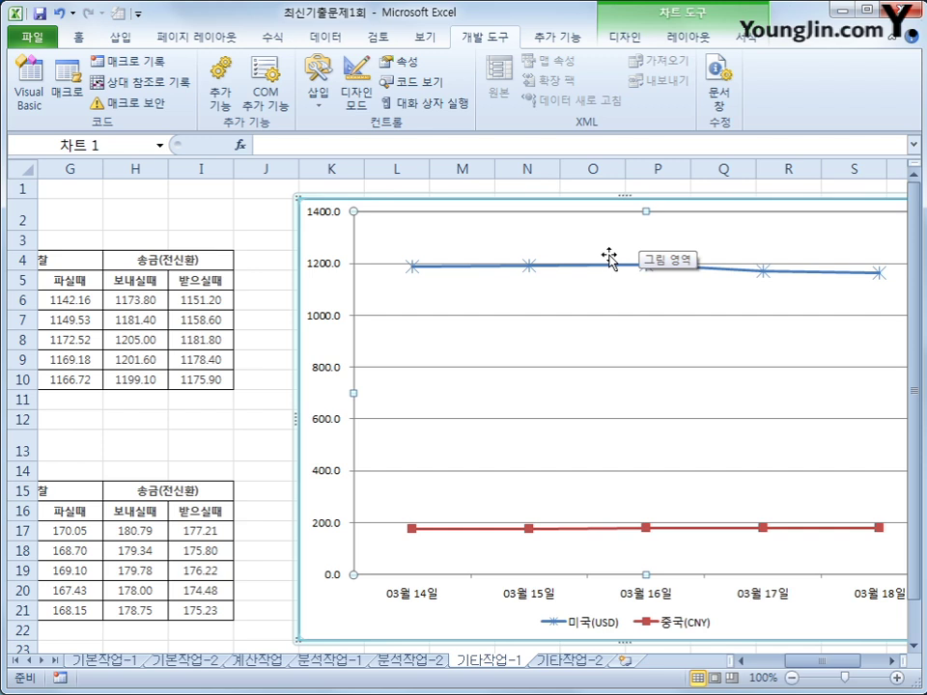
Step: Plot the 중국(CNY) line on the secondary axis using its data series format settings
click(689, 39)
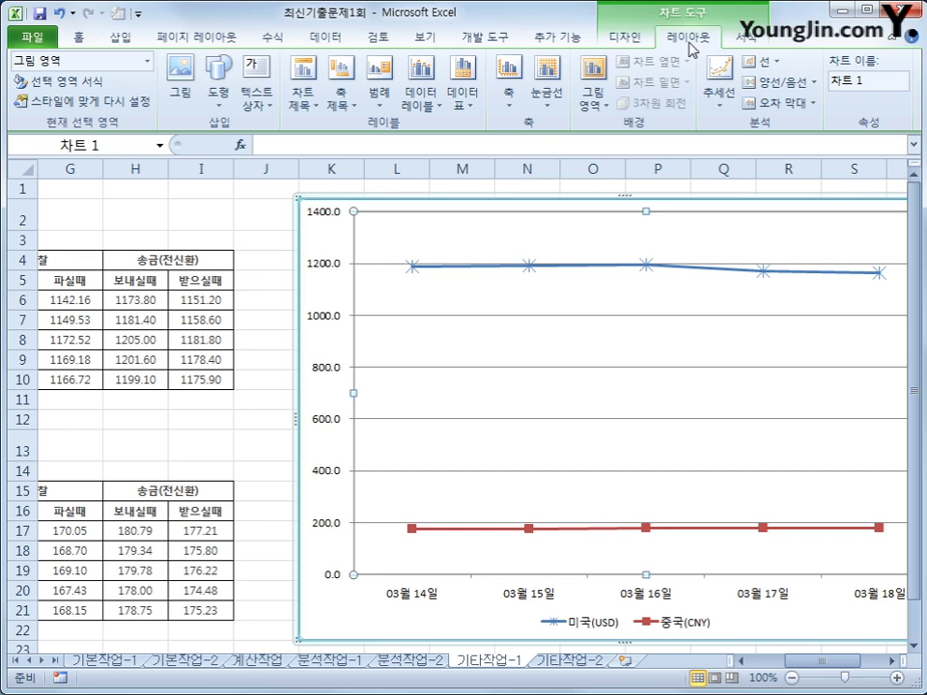
click(529, 530)
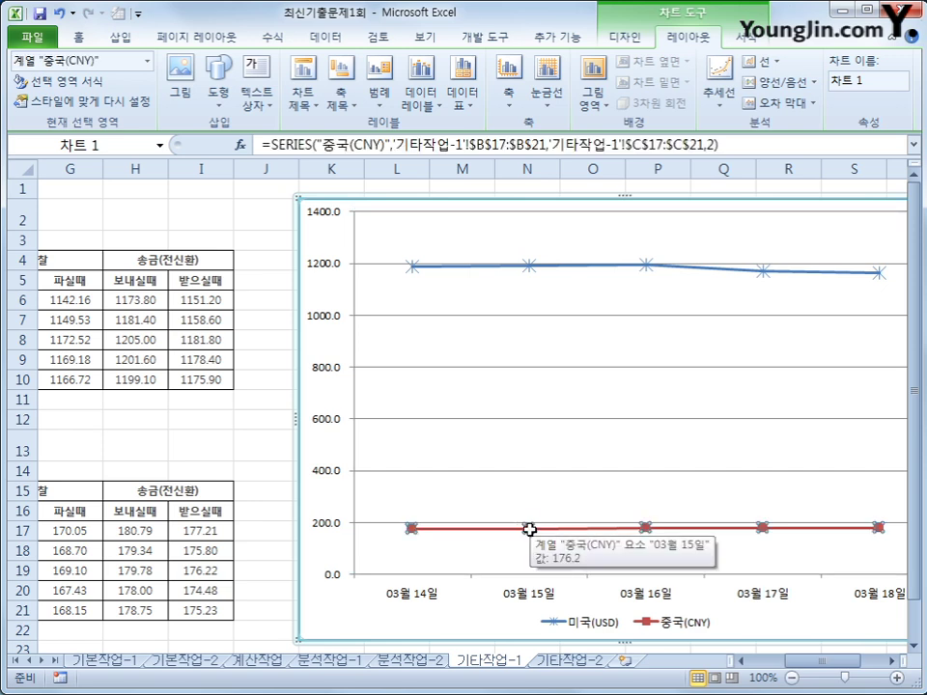
right_click(529, 529)
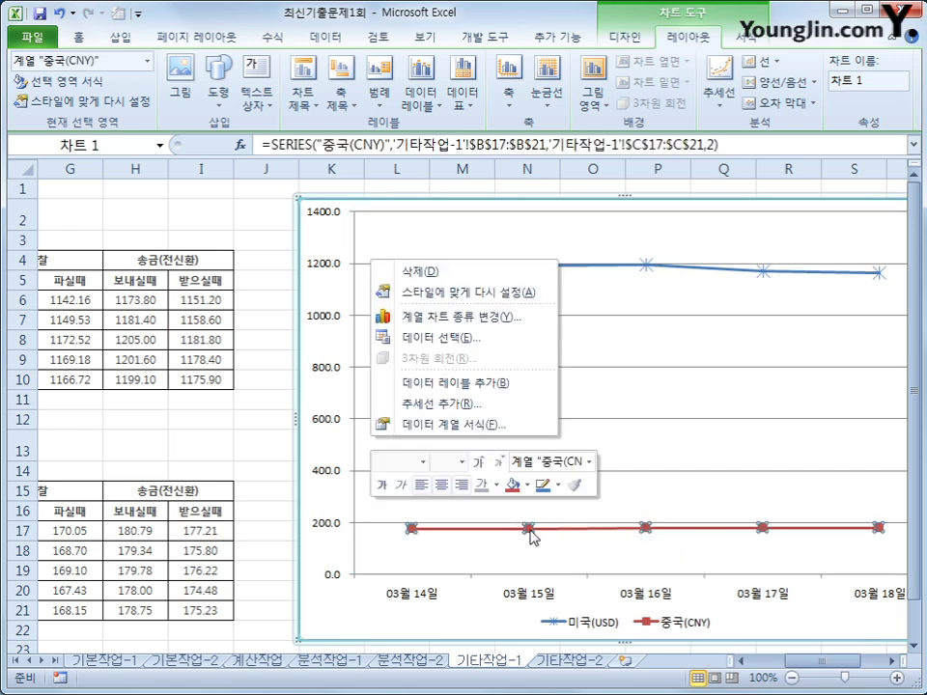
click(446, 425)
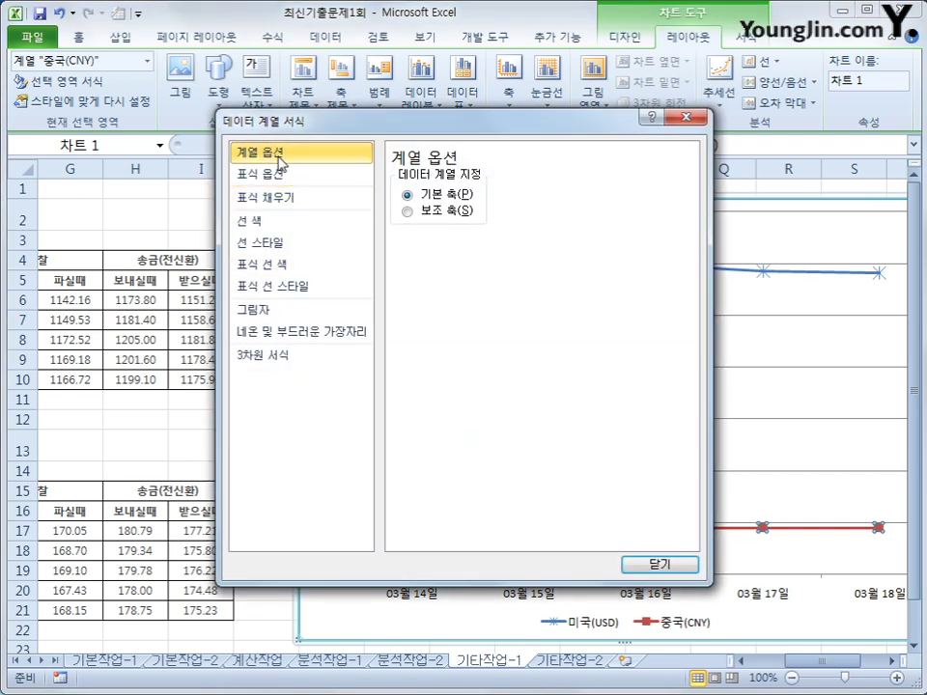
click(419, 217)
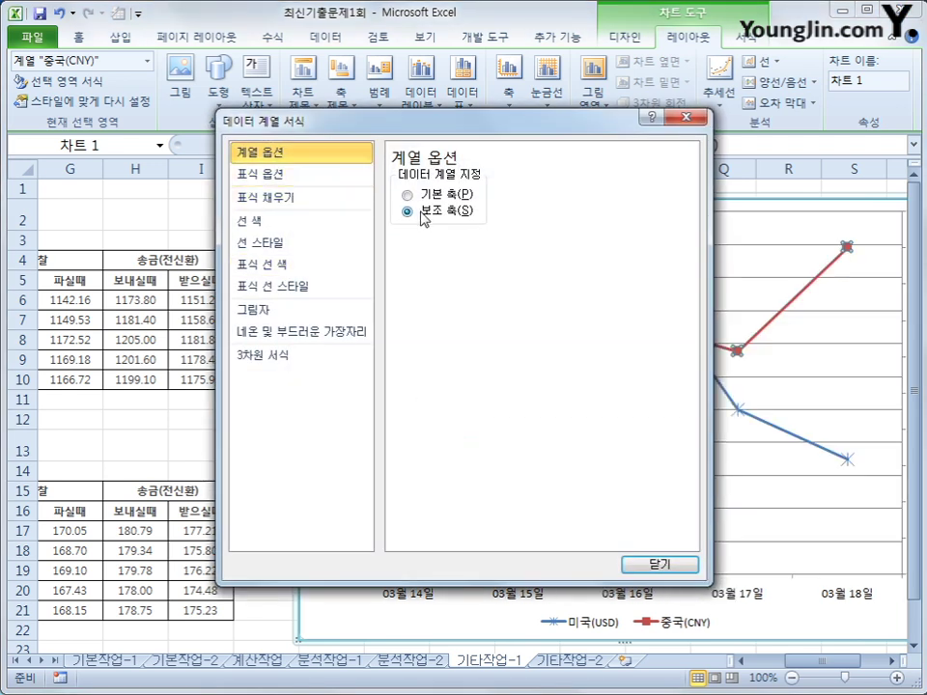
click(643, 570)
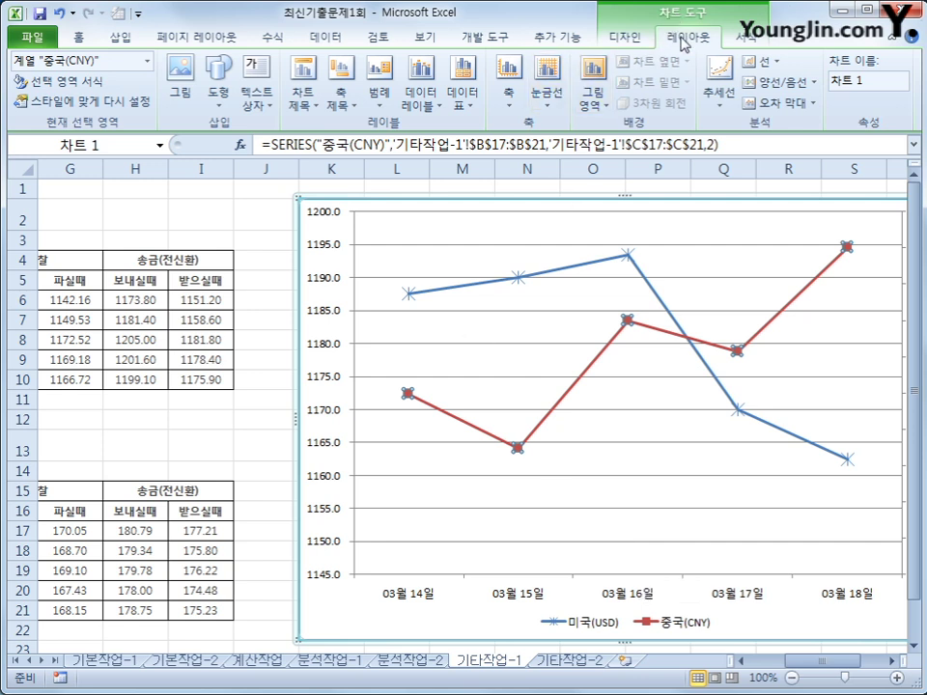
Step: Add a vertical primary axis title linked to =B2, so it reads 환율 미국(USD)
click(337, 104)
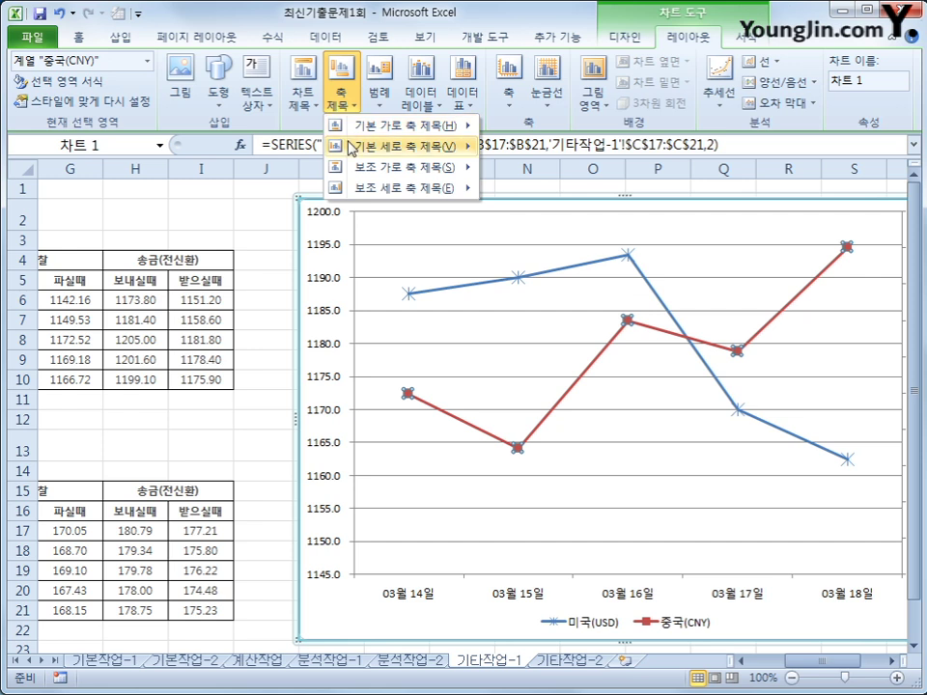
mouse_move(454, 146)
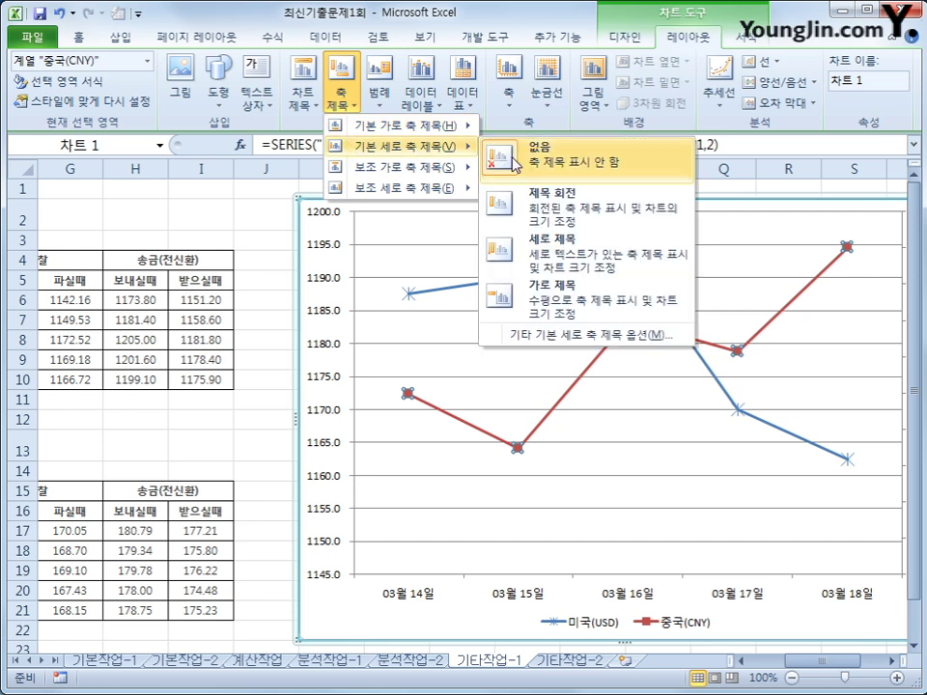
click(529, 250)
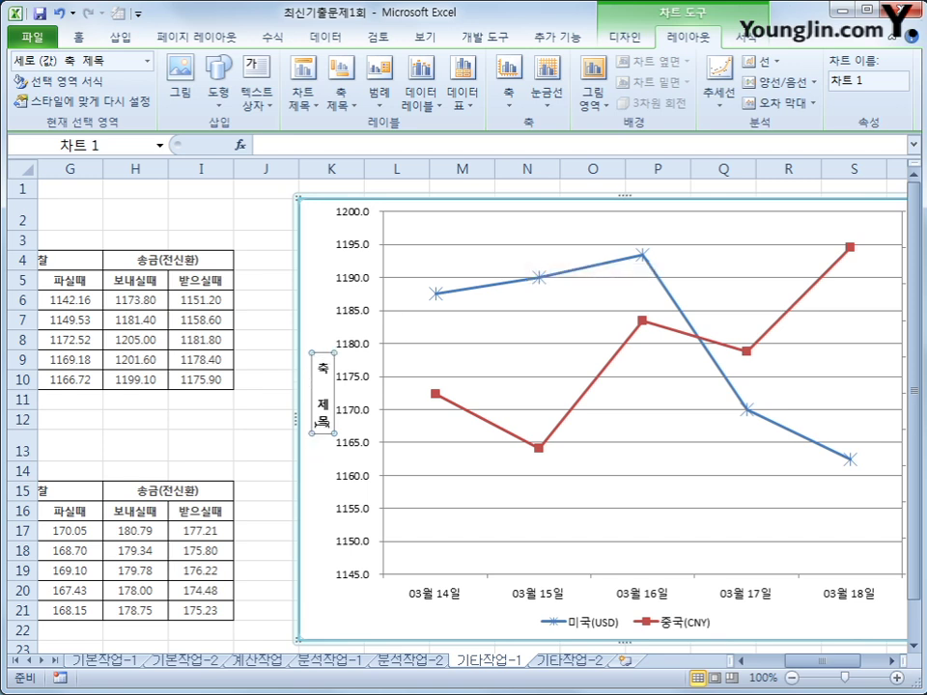
click(325, 152)
text(=)
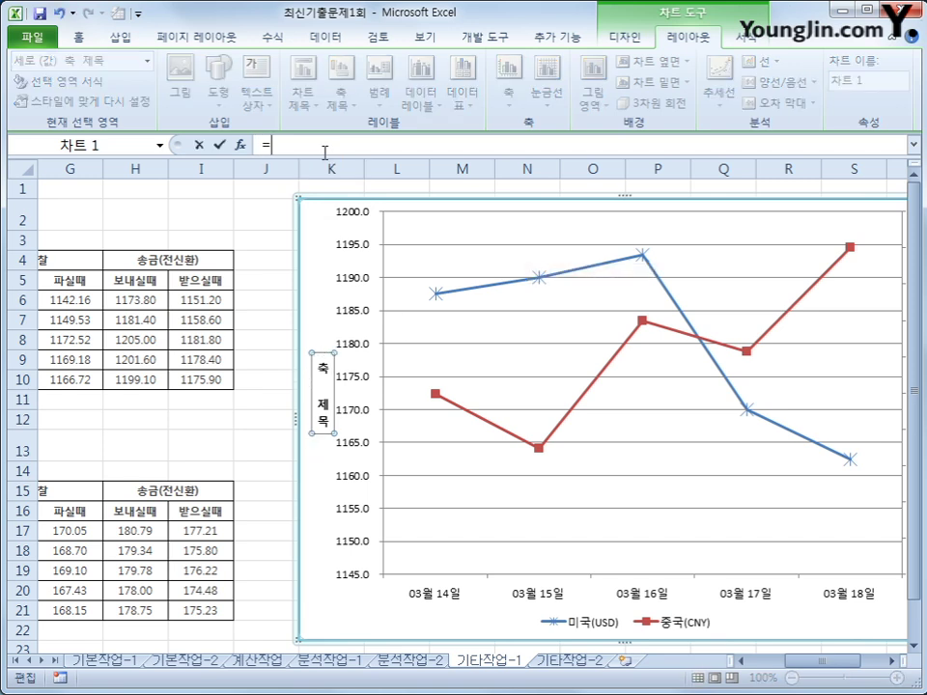
drag(796, 664, 768, 665)
click(133, 212)
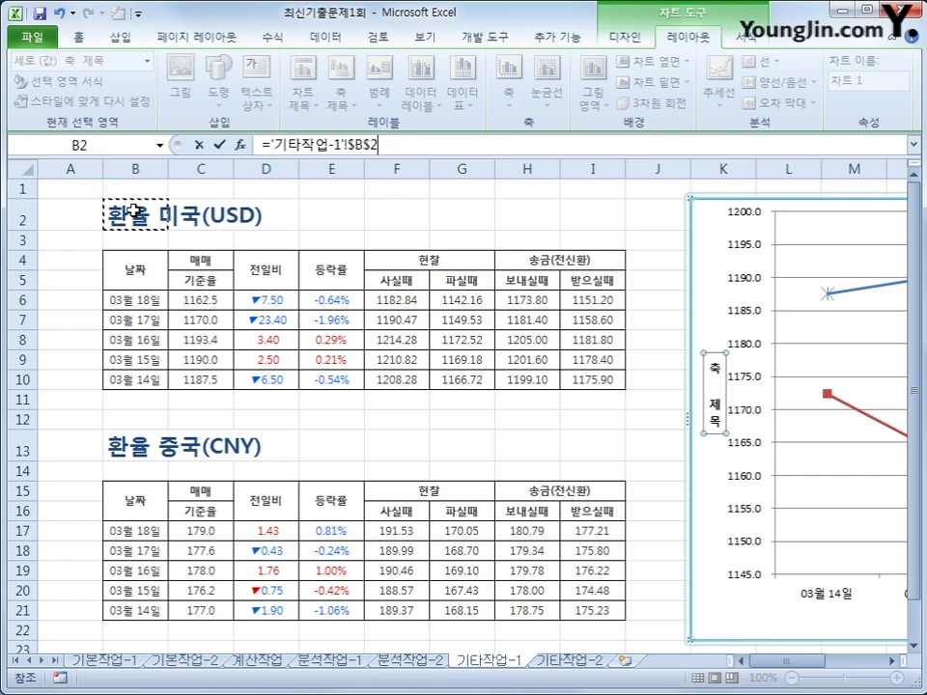
key(Return)
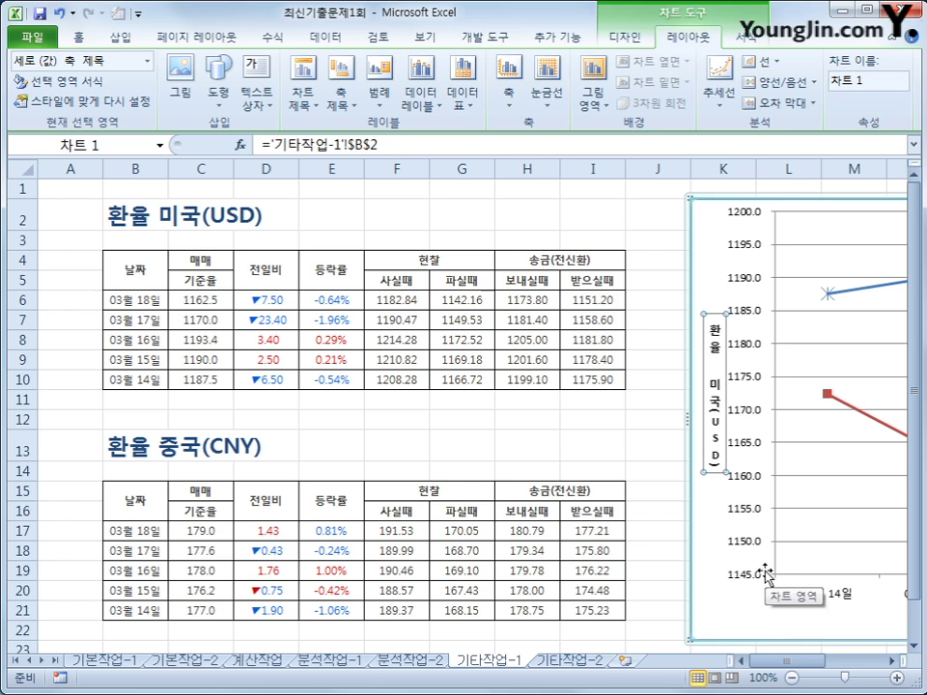
Step: Fix the value axis at minimum 1150, maximum 1250 and major unit 10
click(754, 417)
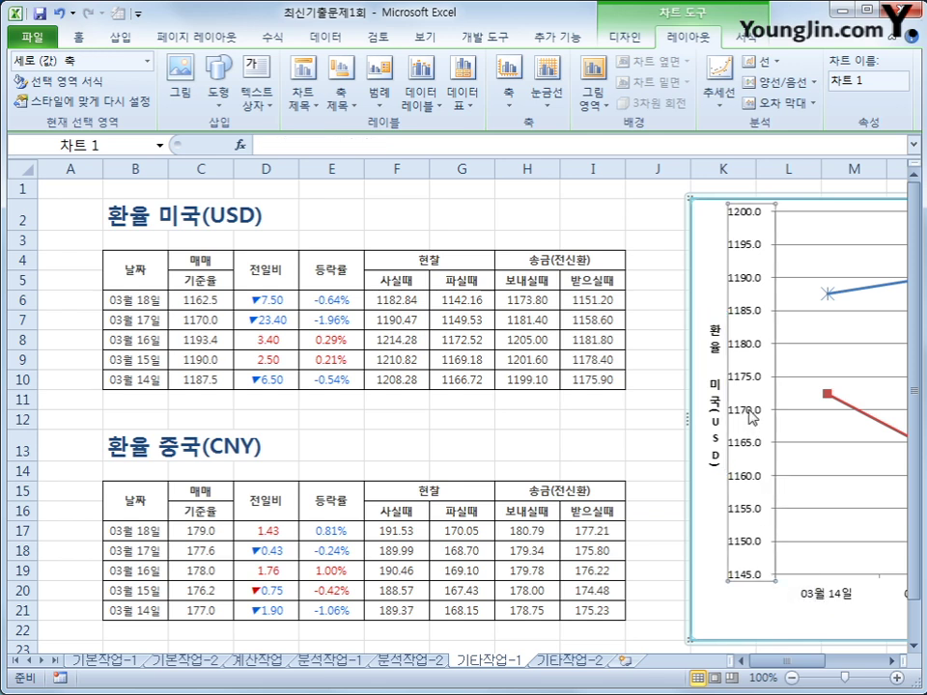
key(shift+F10)
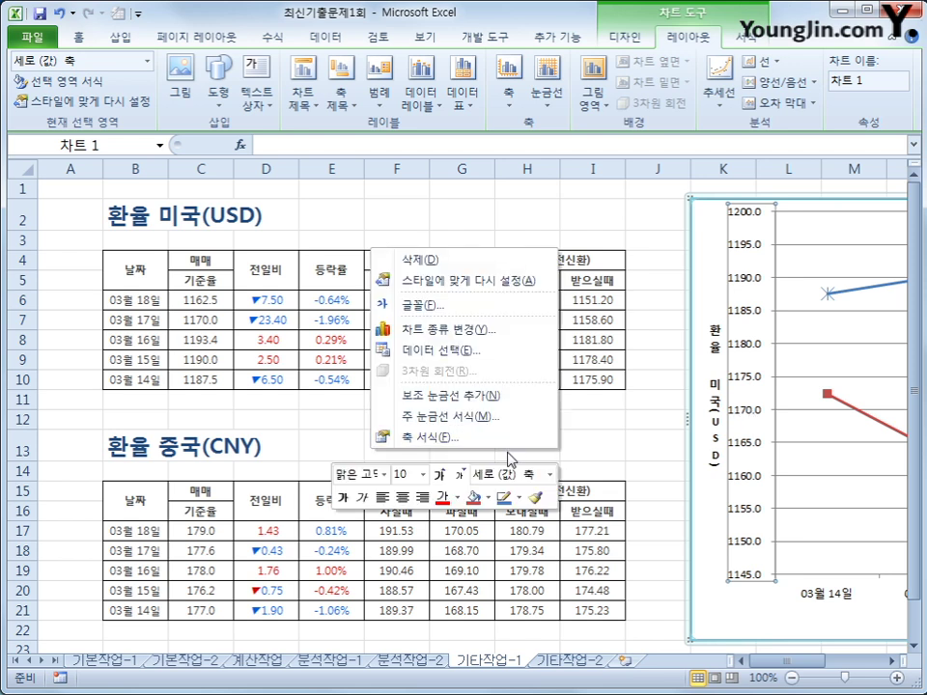
click(511, 439)
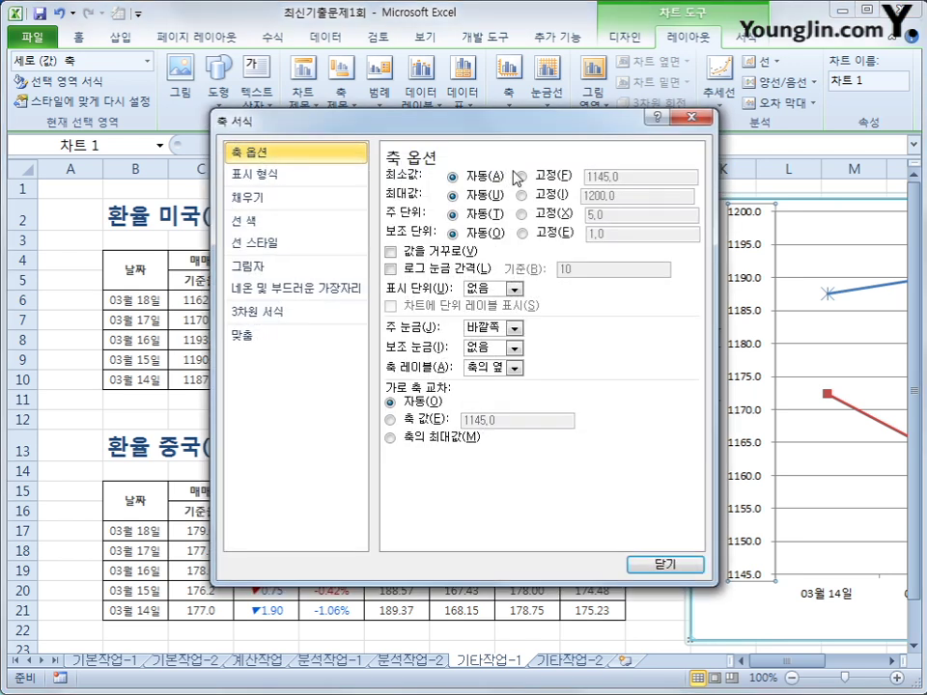
click(543, 180)
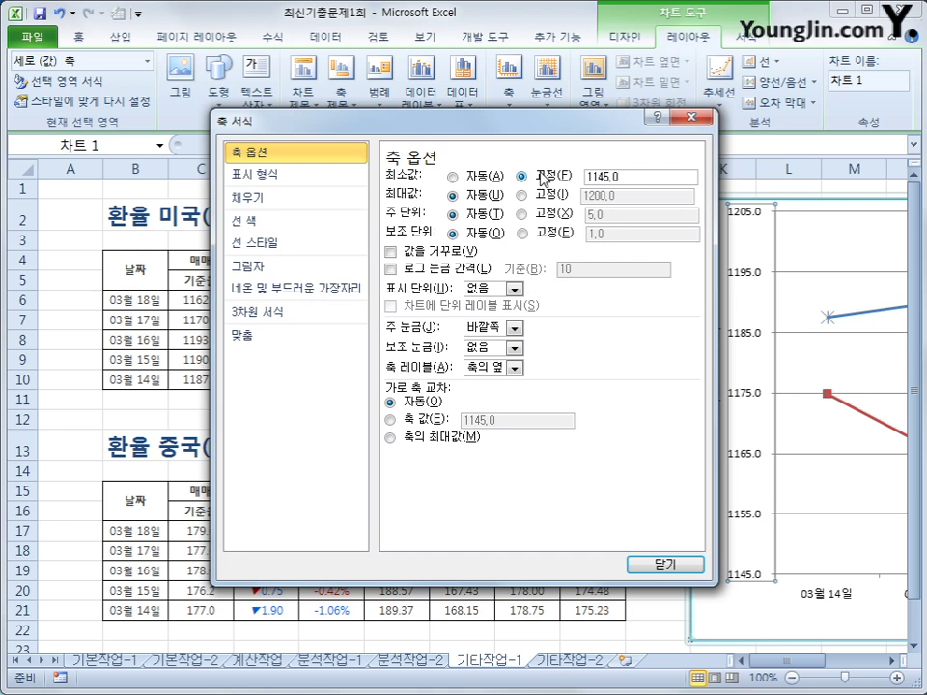
click(624, 178)
drag(623, 177, 554, 161)
text(1150)
click(521, 195)
drag(615, 196, 481, 186)
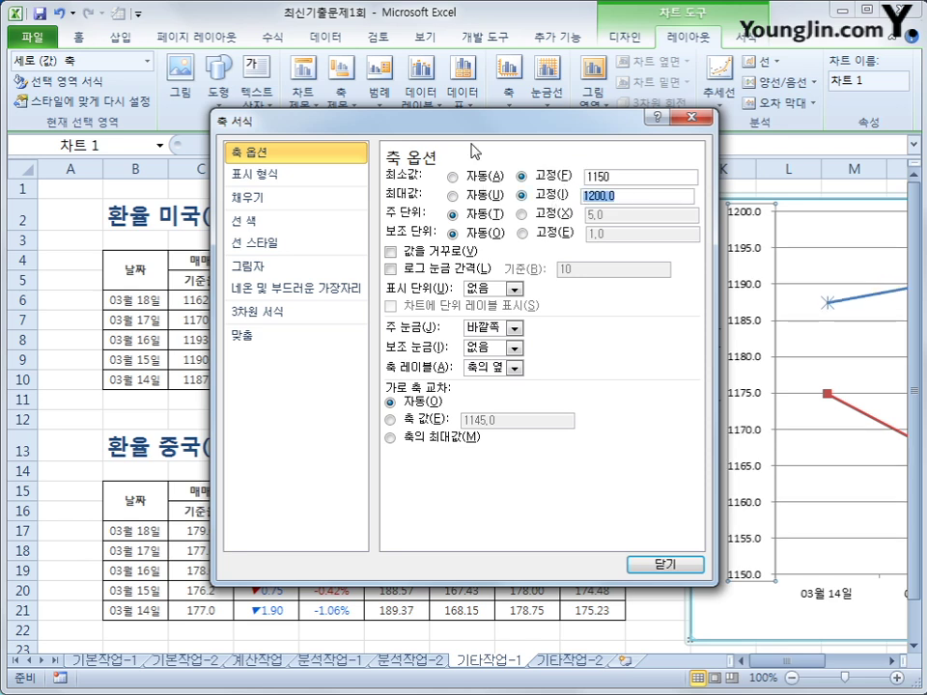
text(1250)
click(523, 215)
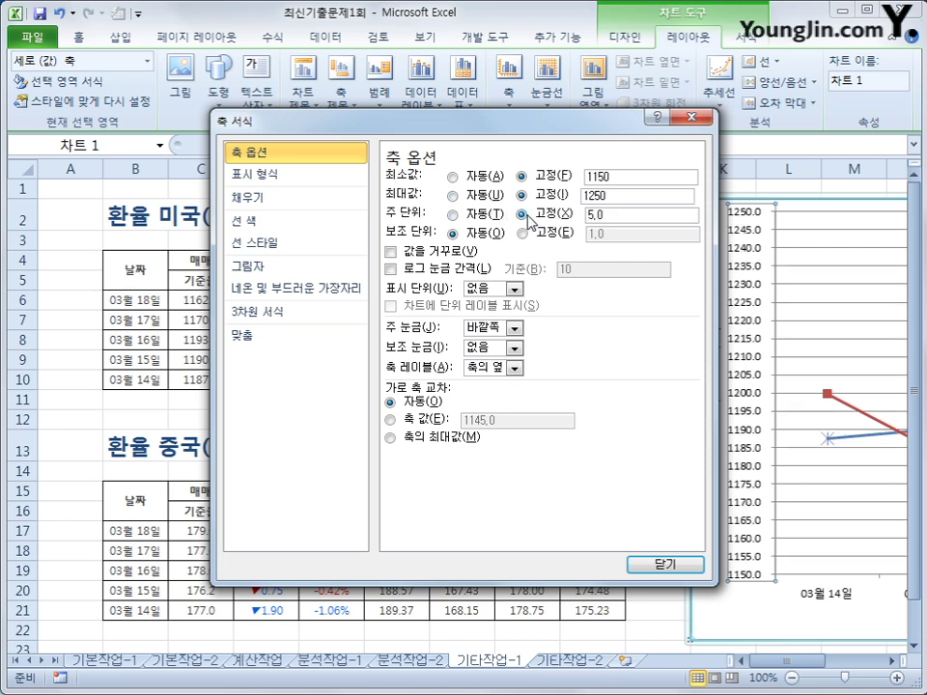
double_click(617, 215)
text(10)
click(660, 562)
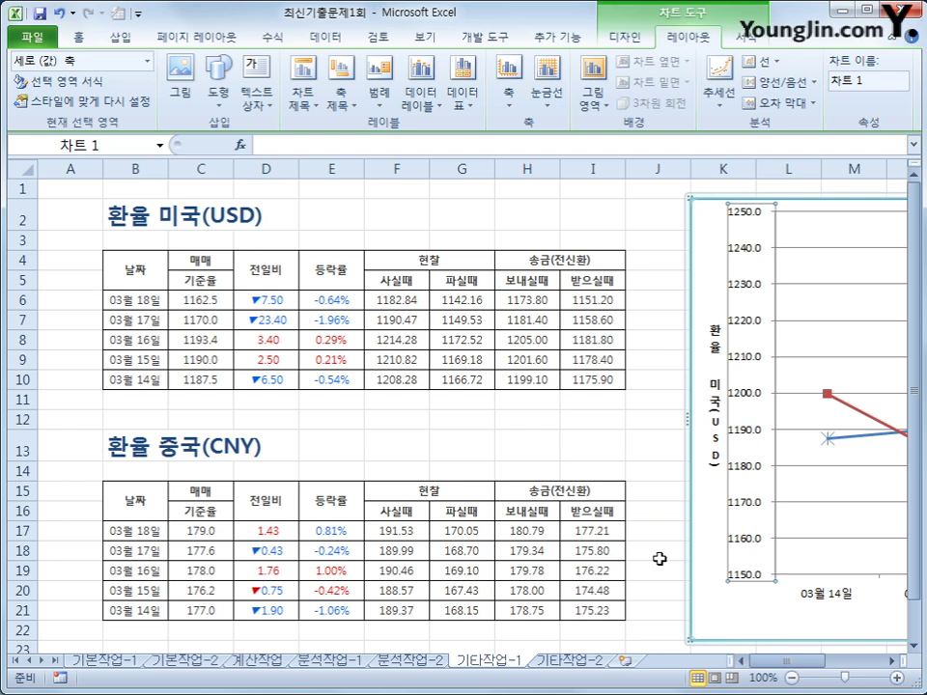
Step: Show the chart legend at the top, above the plot area
click(380, 97)
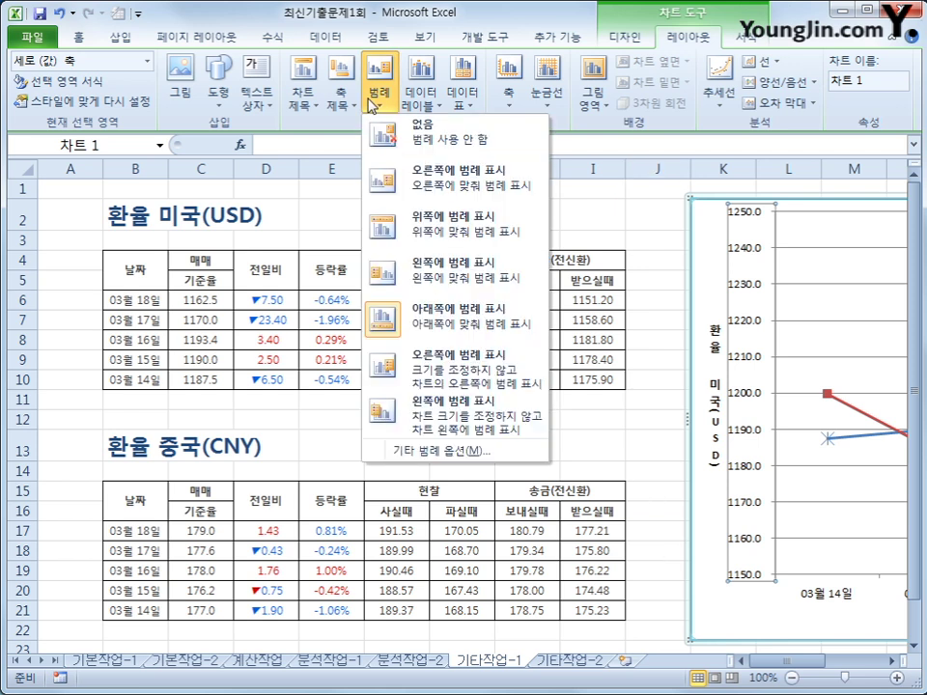
click(461, 235)
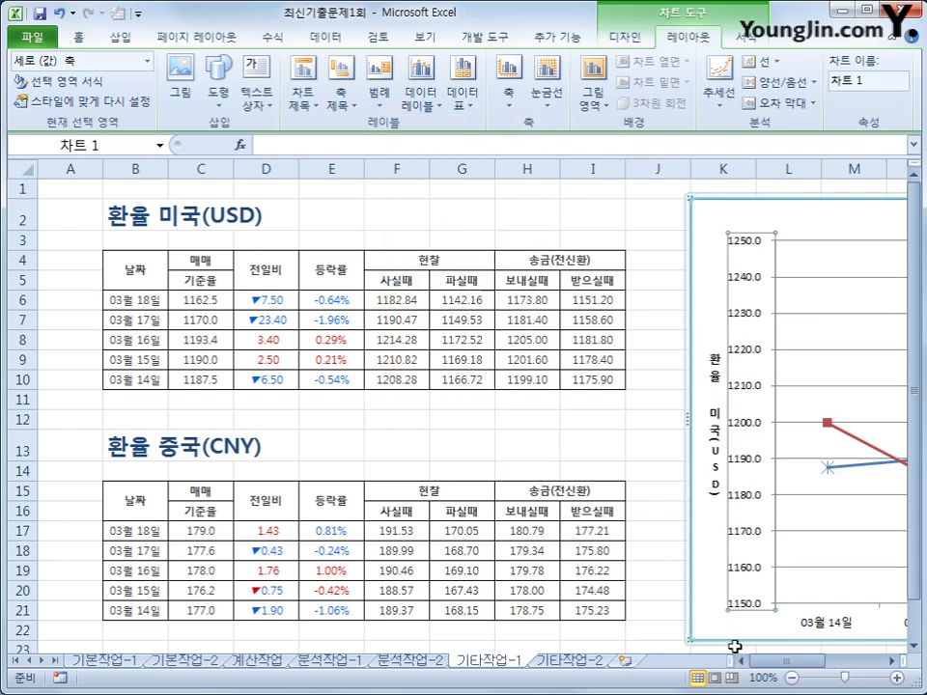
drag(760, 660, 859, 673)
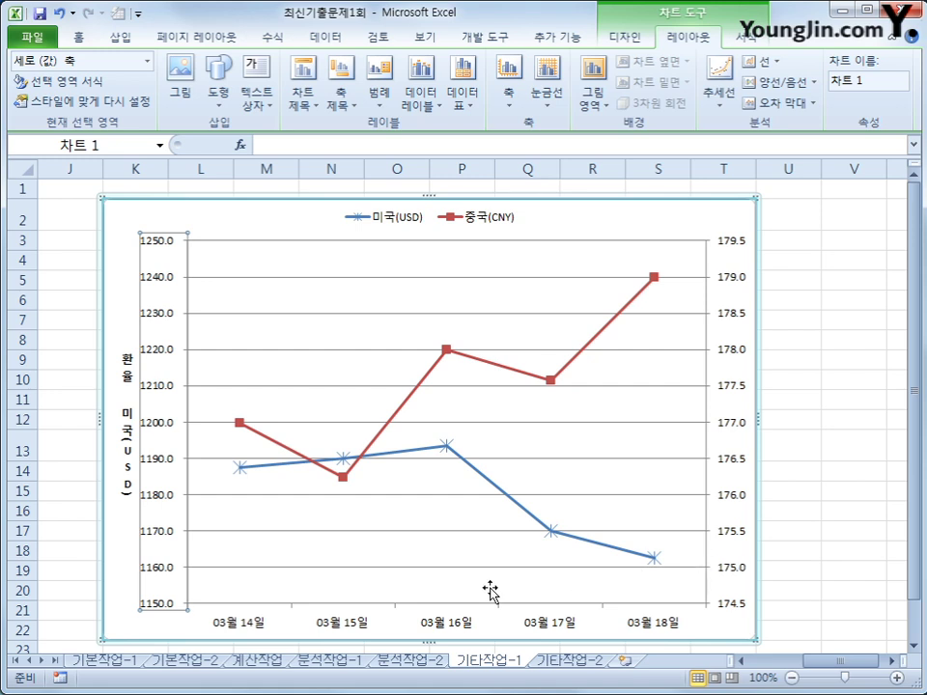
click(448, 453)
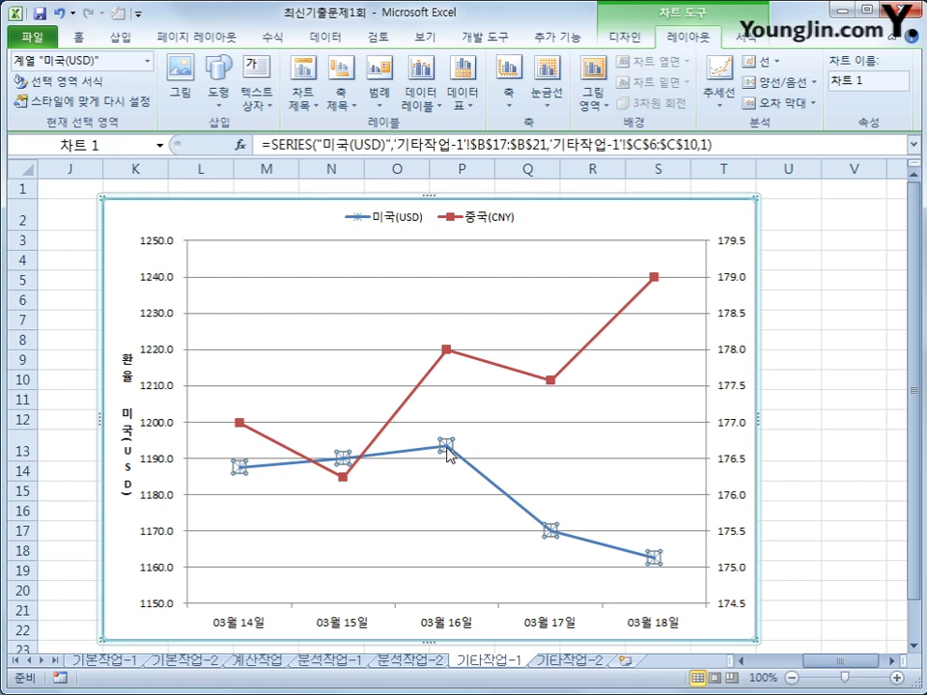
Step: Give the 미국(USD) line built-in triangle markers and a smoothed line style
right_click(448, 453)
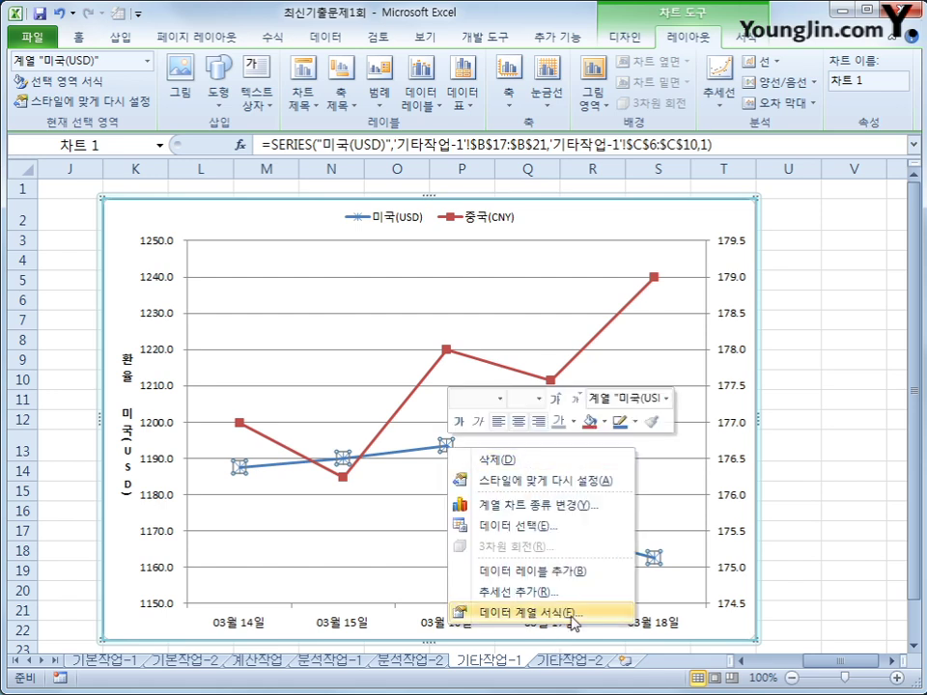
click(572, 615)
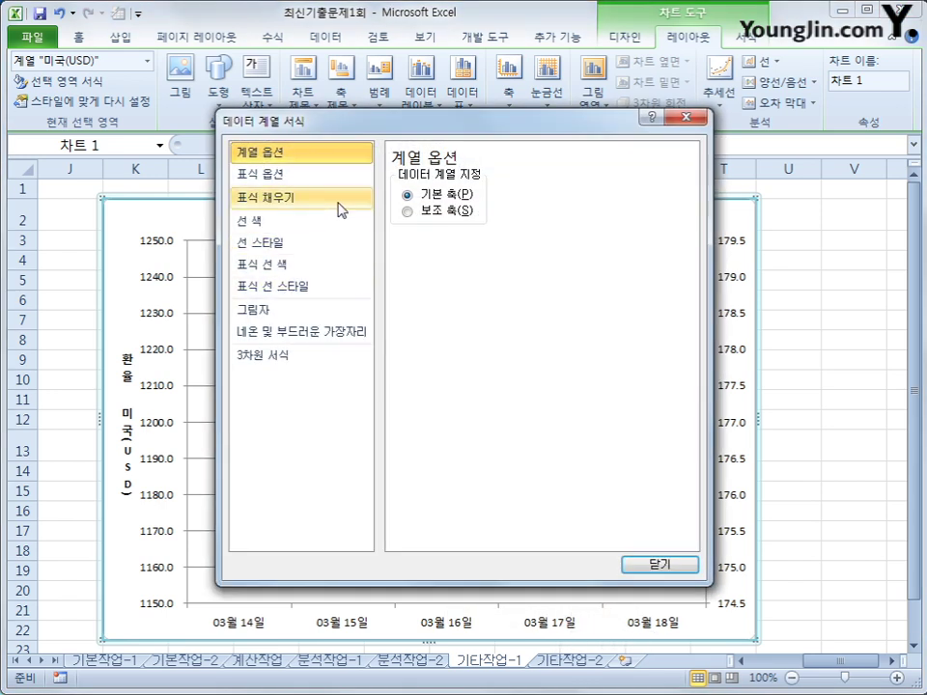
click(340, 207)
click(332, 183)
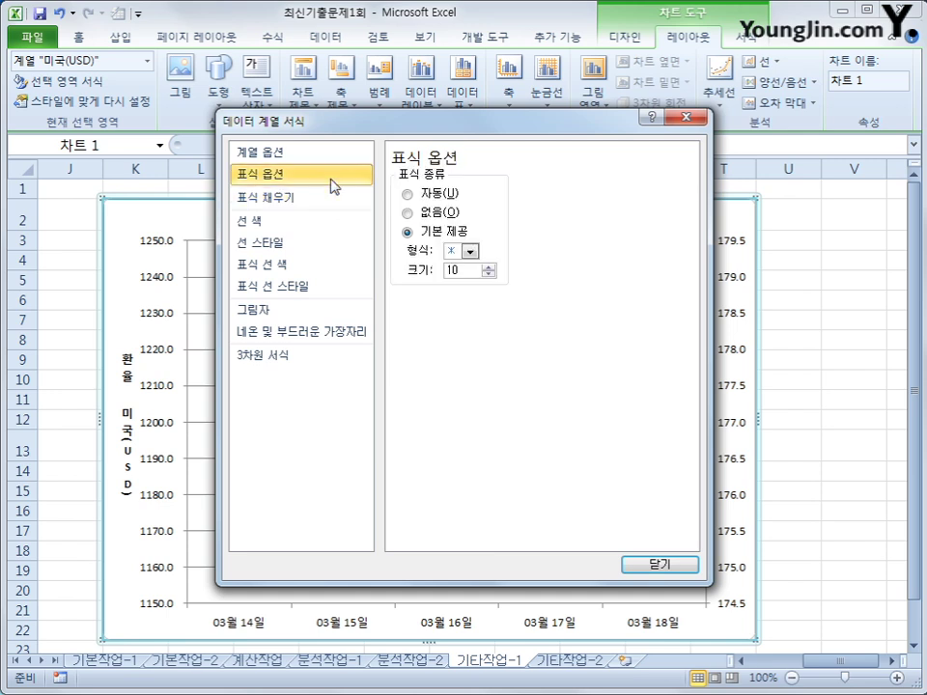
click(470, 251)
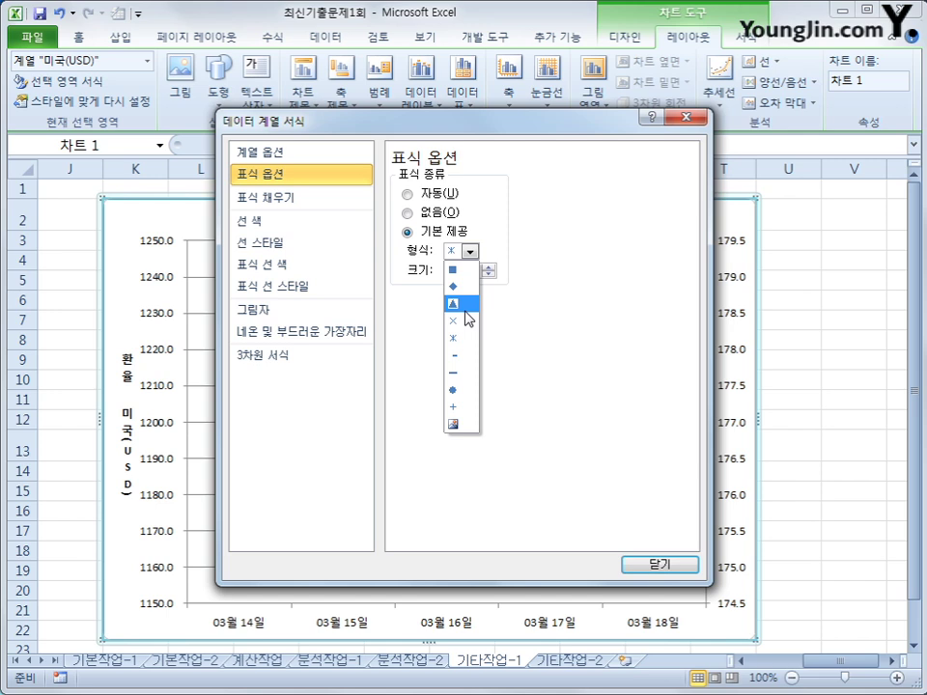
click(465, 310)
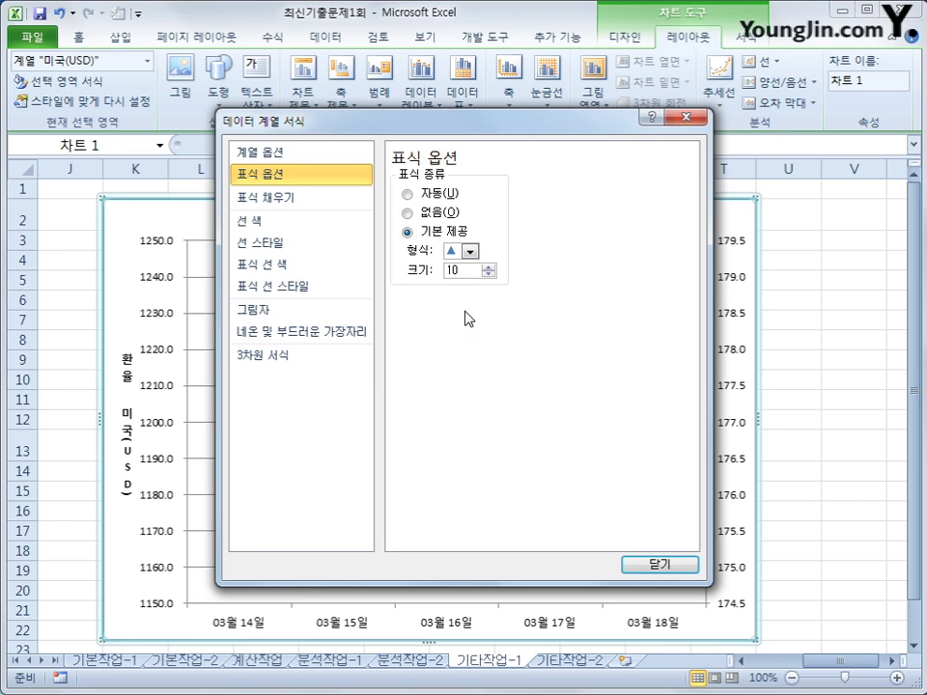
click(295, 243)
click(420, 363)
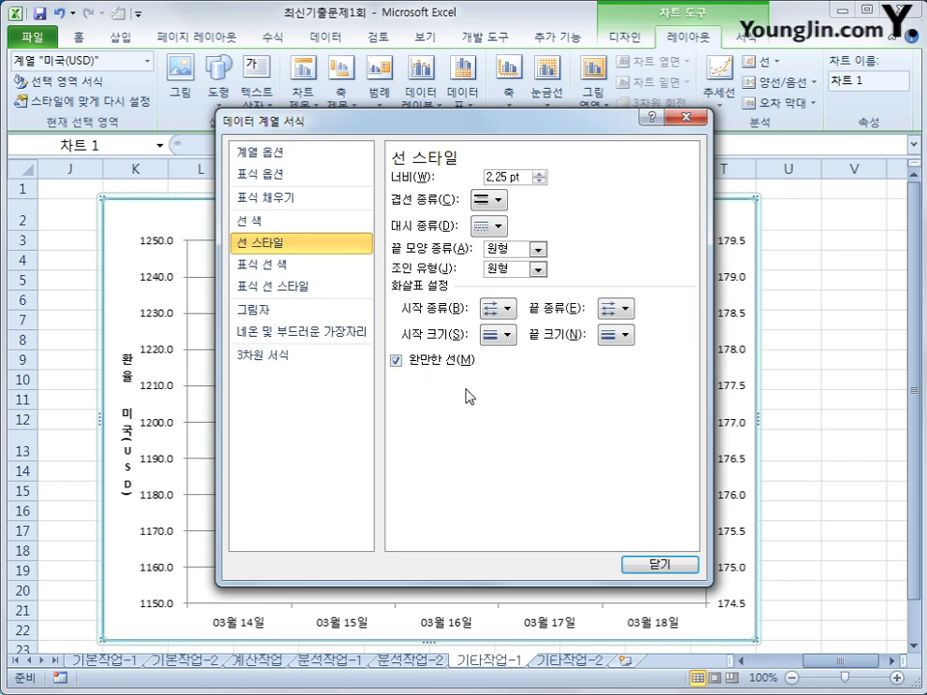
click(637, 564)
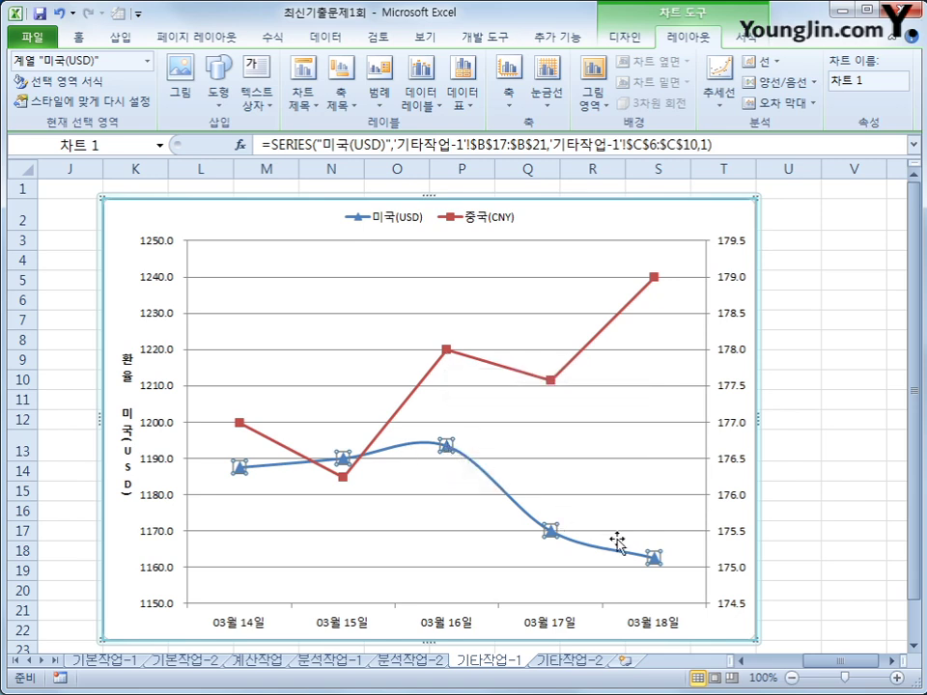
Step: Label the 03월 16일 USD point with its value 1193.4 placed below it
click(446, 446)
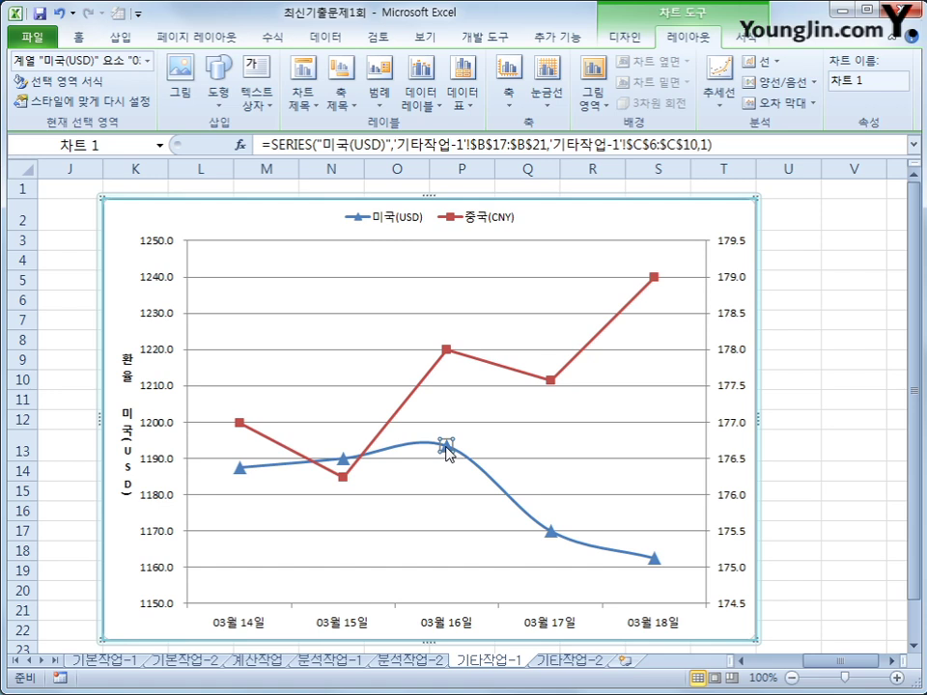
click(421, 82)
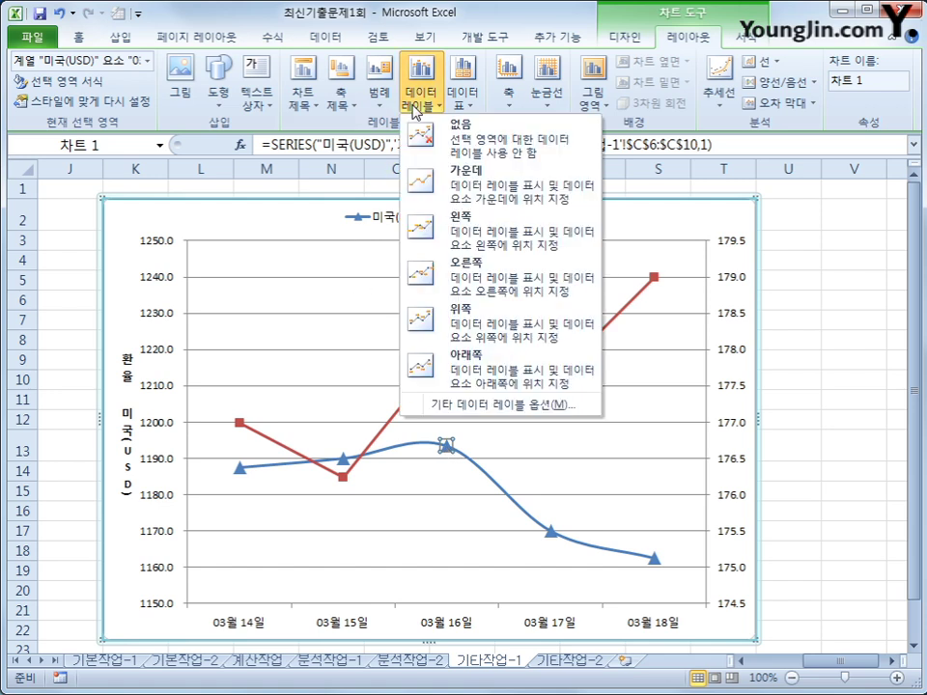
click(472, 389)
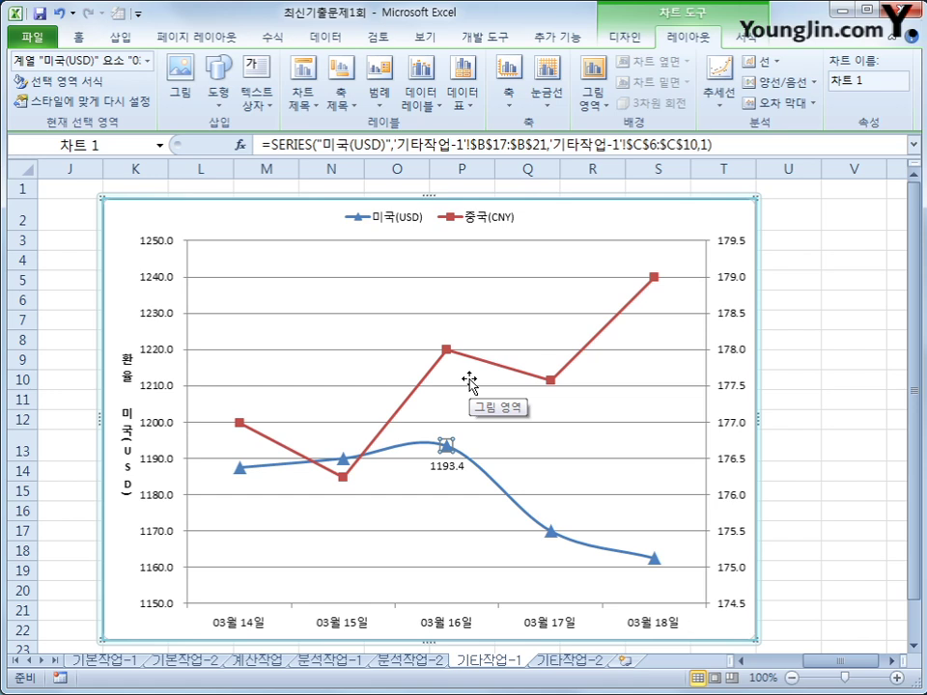
Step: On the 기타작업-2 sheet, turn on design mode and select the 팡팡요금관리 button
click(570, 662)
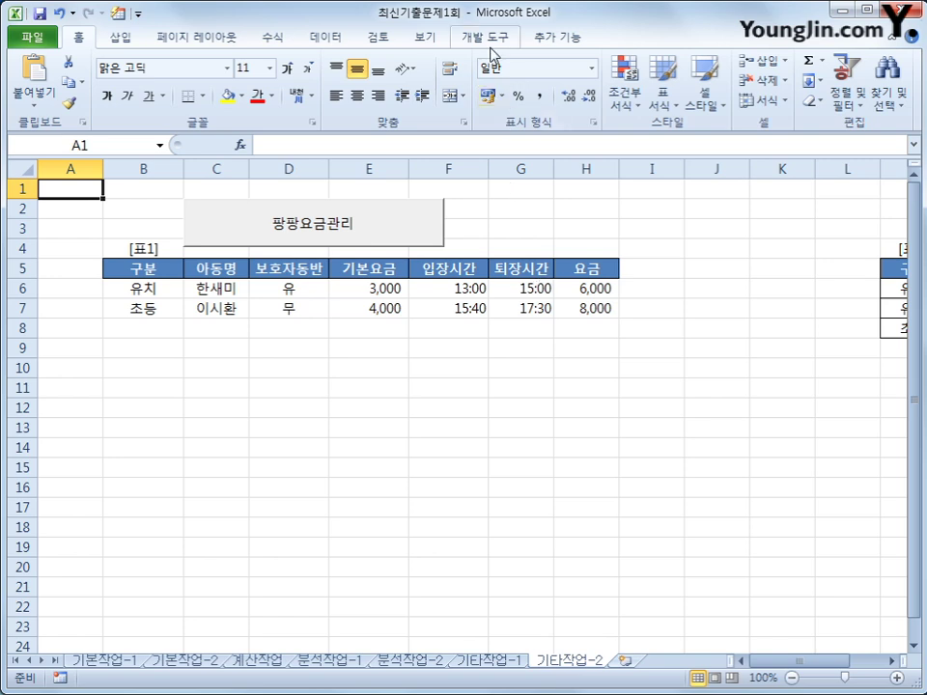
click(482, 37)
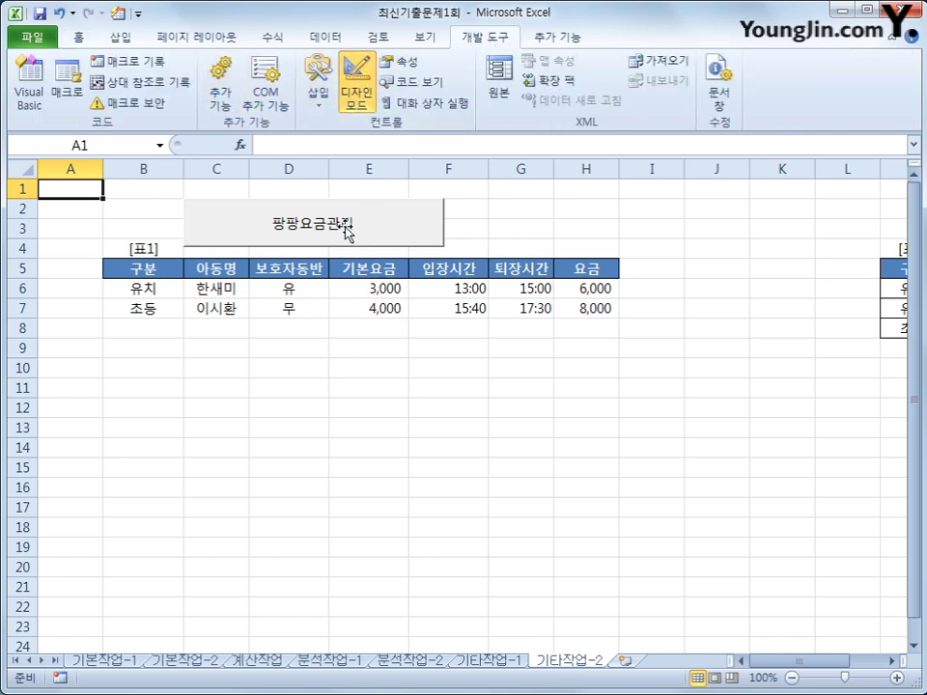
click(346, 243)
Step: Write 팡팡요금관리.Show inside the button's cmd등록작업_Click procedure
double_click(375, 232)
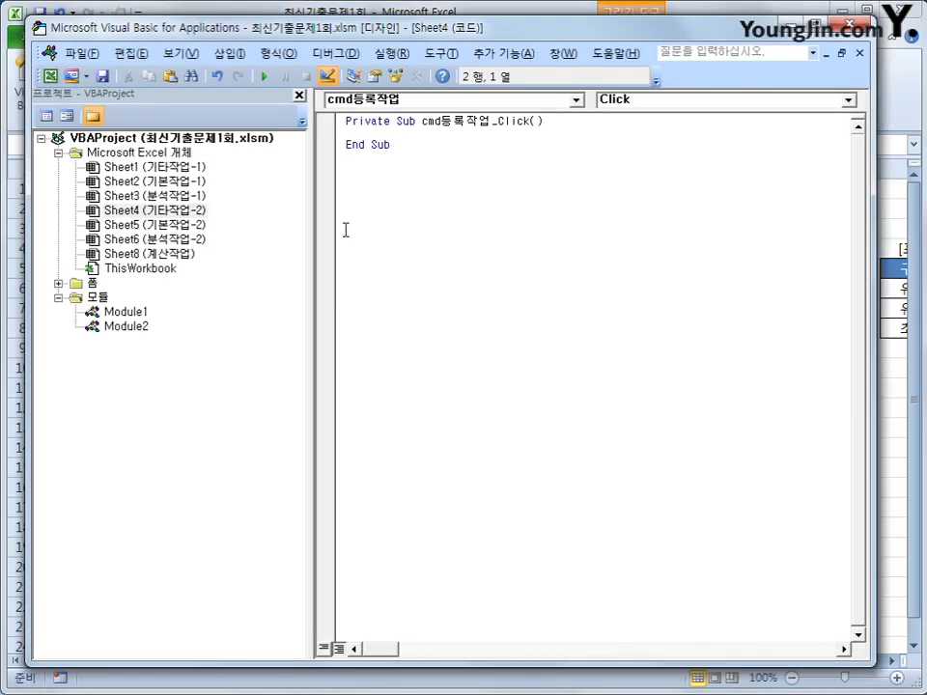
key(Tab)
text(vi)
key(BackSpace)
key(BackSpace)
key(BackSpace)
key(BackSpace)
text(팡팡요금)
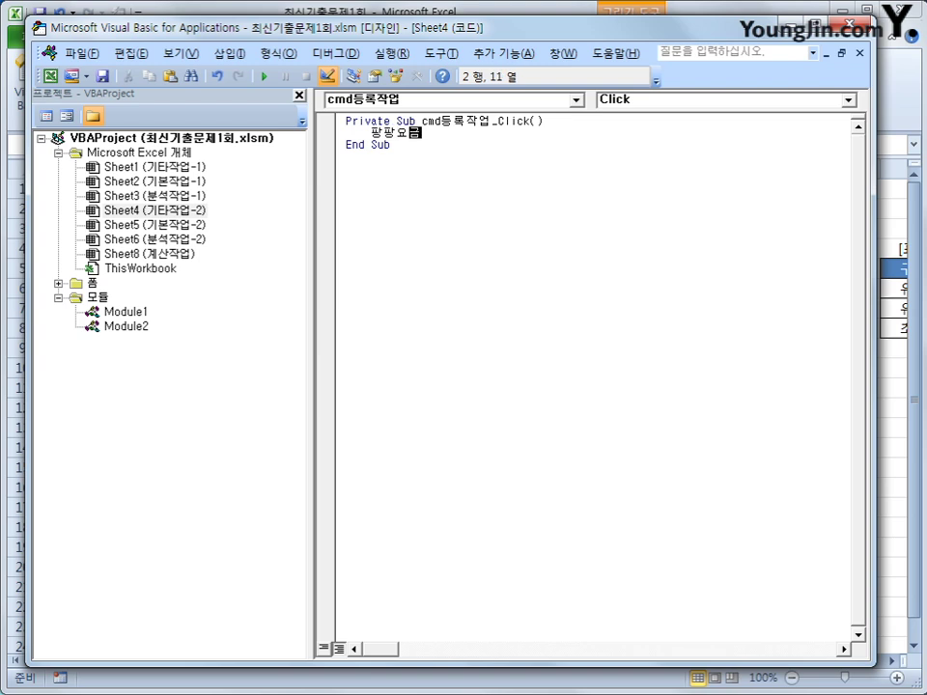
text(관리.sh)
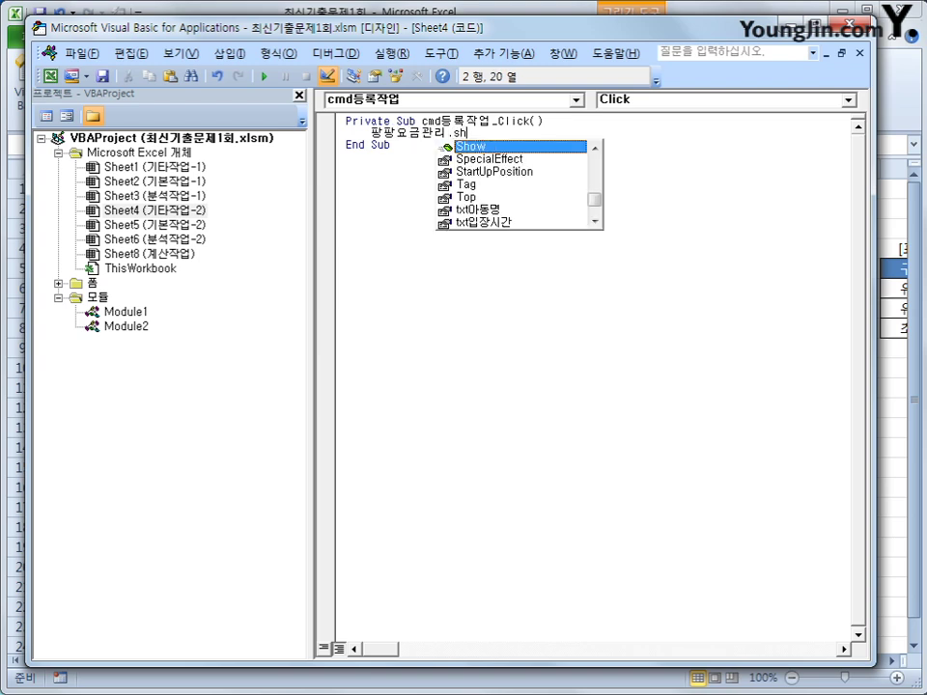
key(Tab)
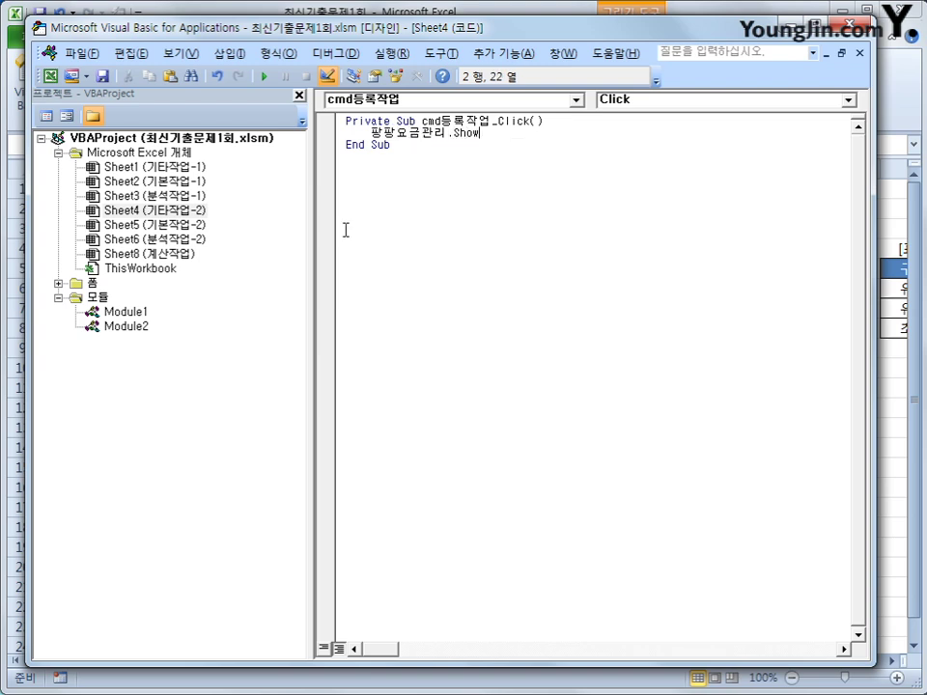
click(434, 257)
click(97, 288)
Step: Open the 팡팡요금관리 form's code and create its UserForm_Initialize procedure
double_click(94, 284)
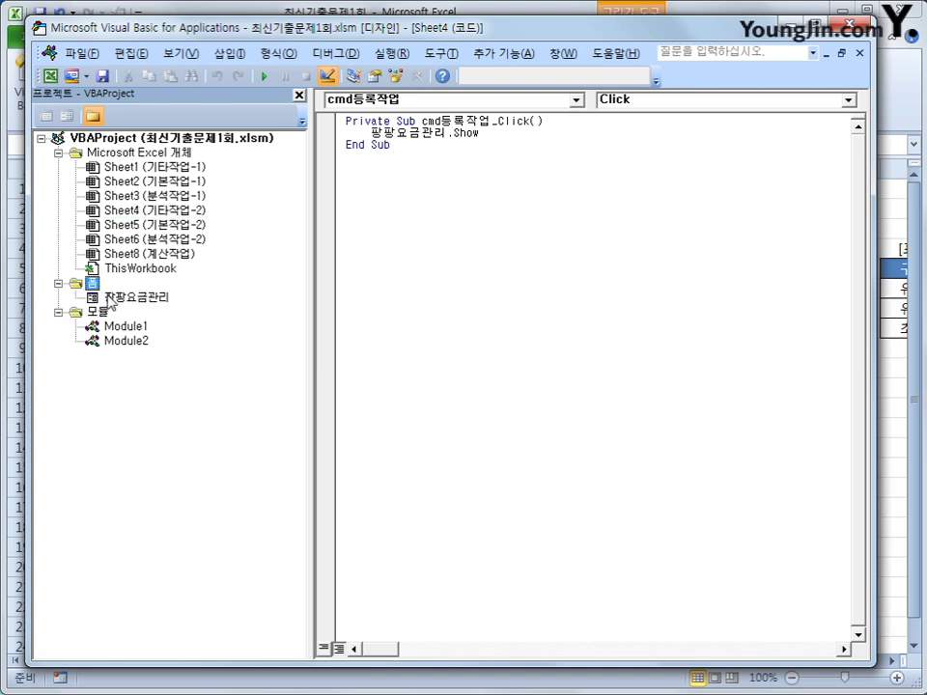
click(111, 299)
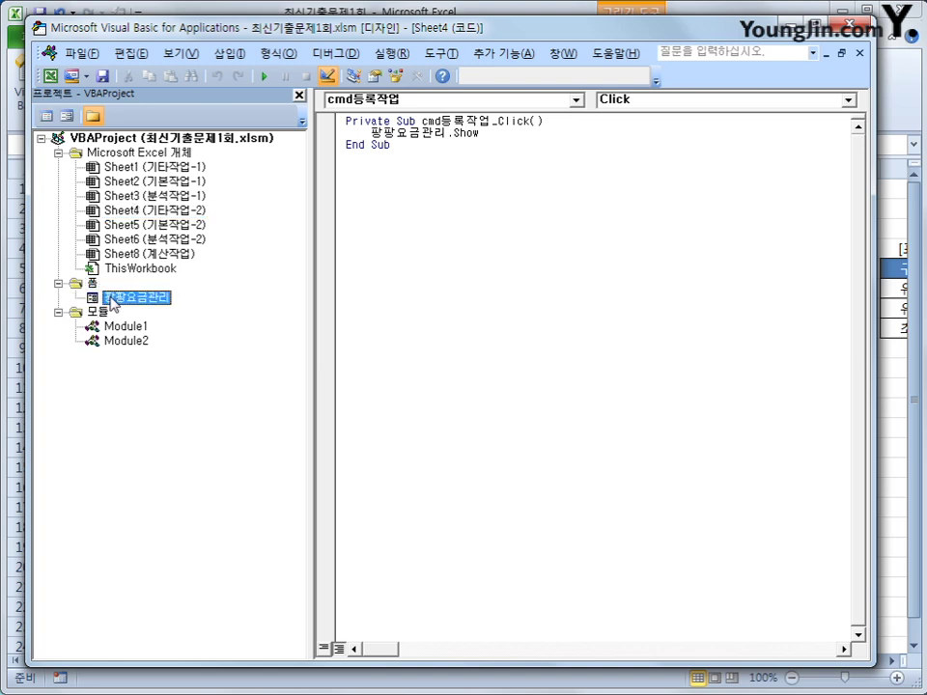
click(45, 115)
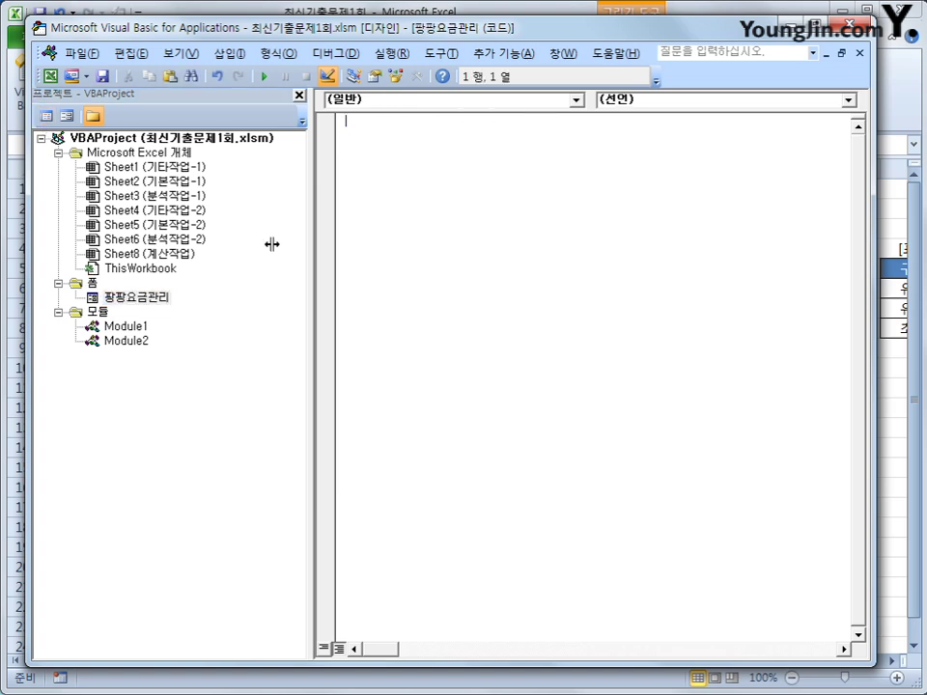
click(444, 99)
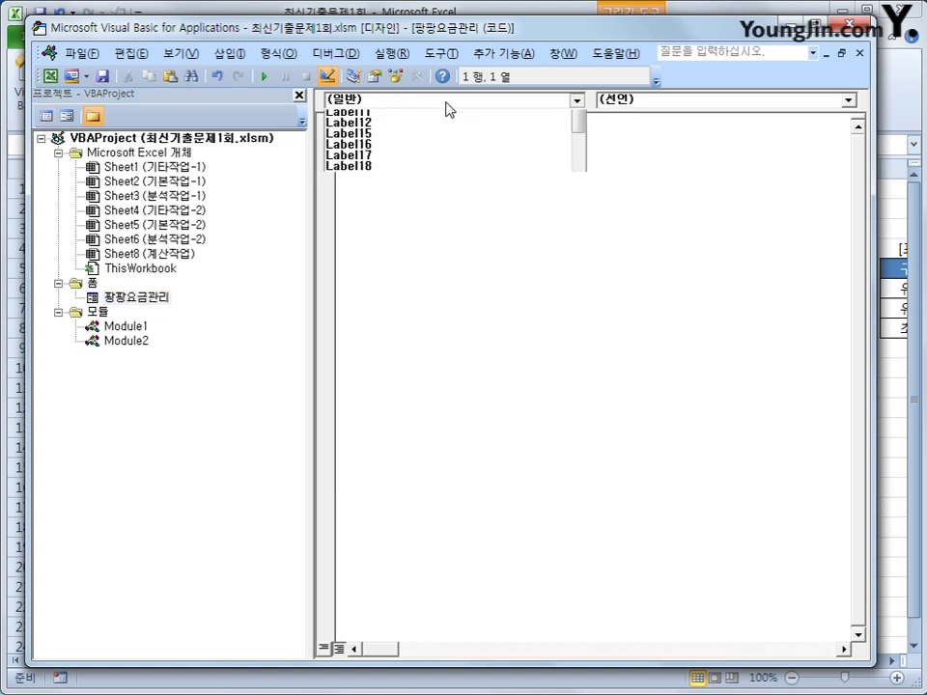
scroll(521, 218, down, 3)
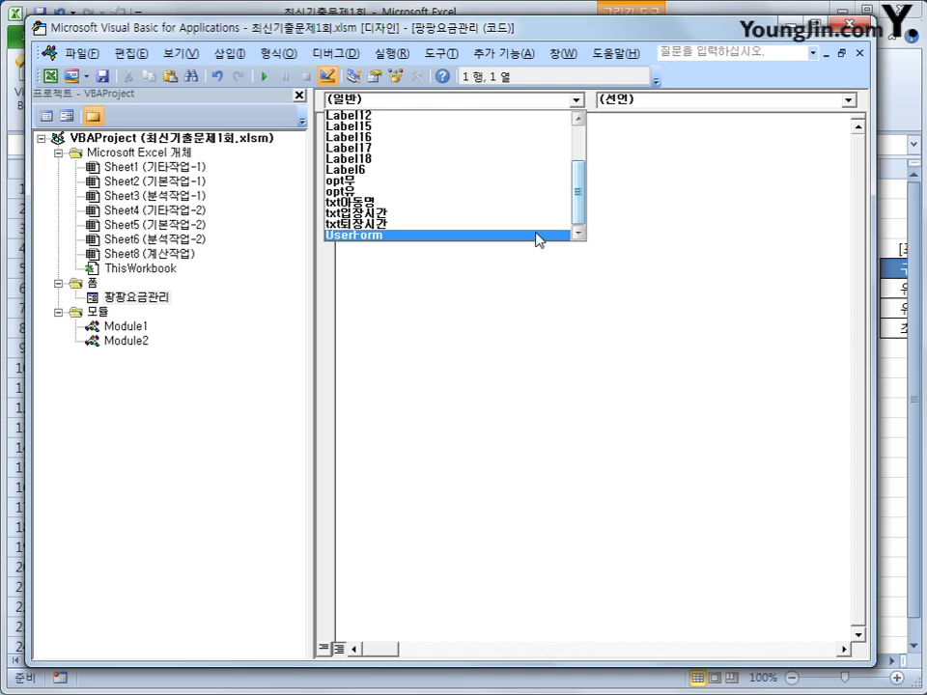
click(534, 238)
click(642, 99)
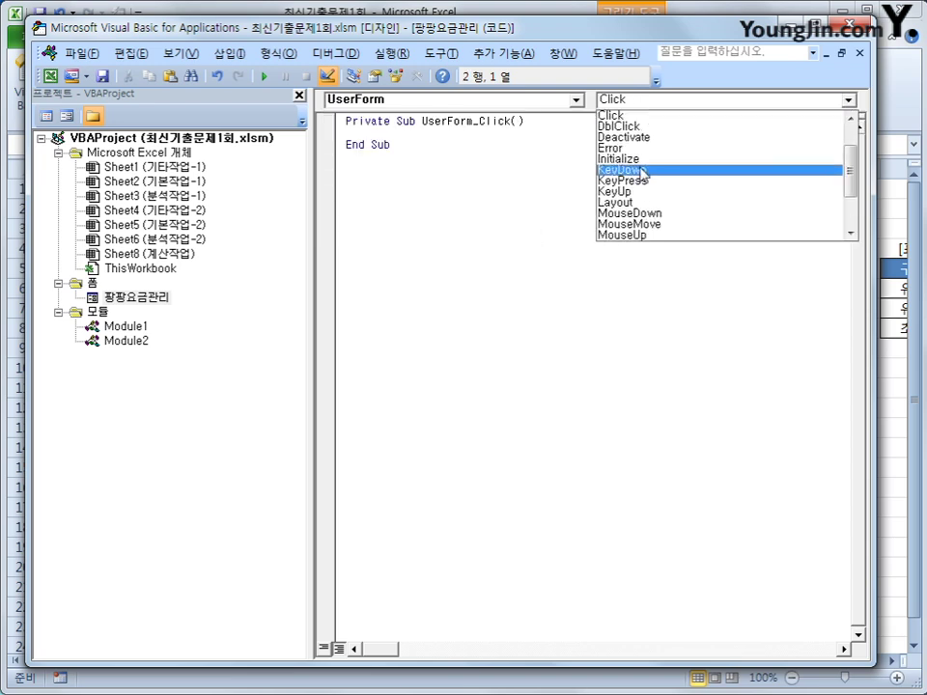
click(645, 164)
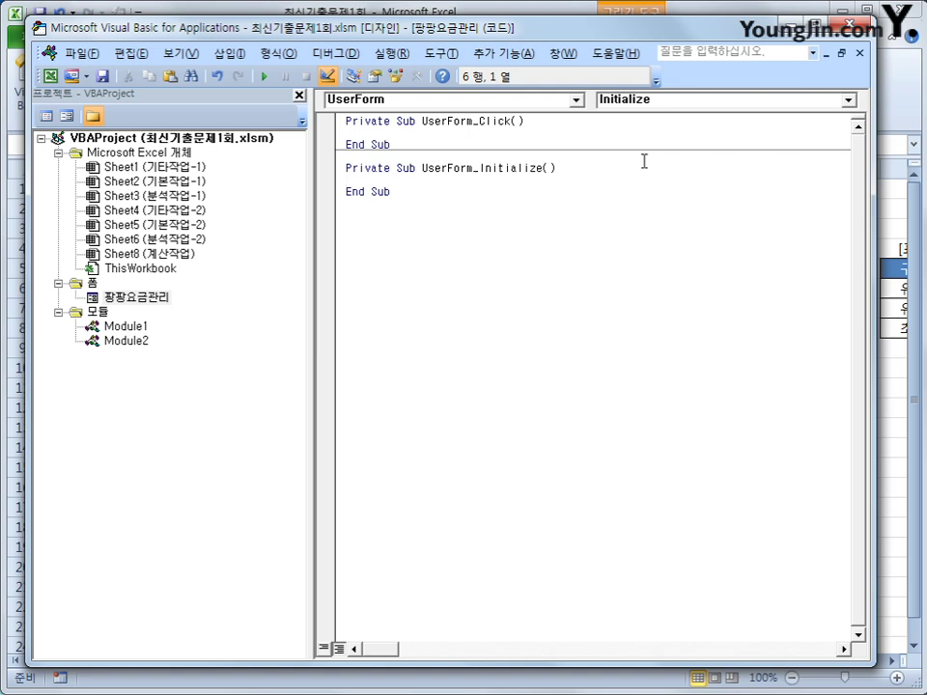
Step: Inside Initialize, set cmb구분.RowSource to "M6:N8"
key(Tab)
text(cmb구분.게)
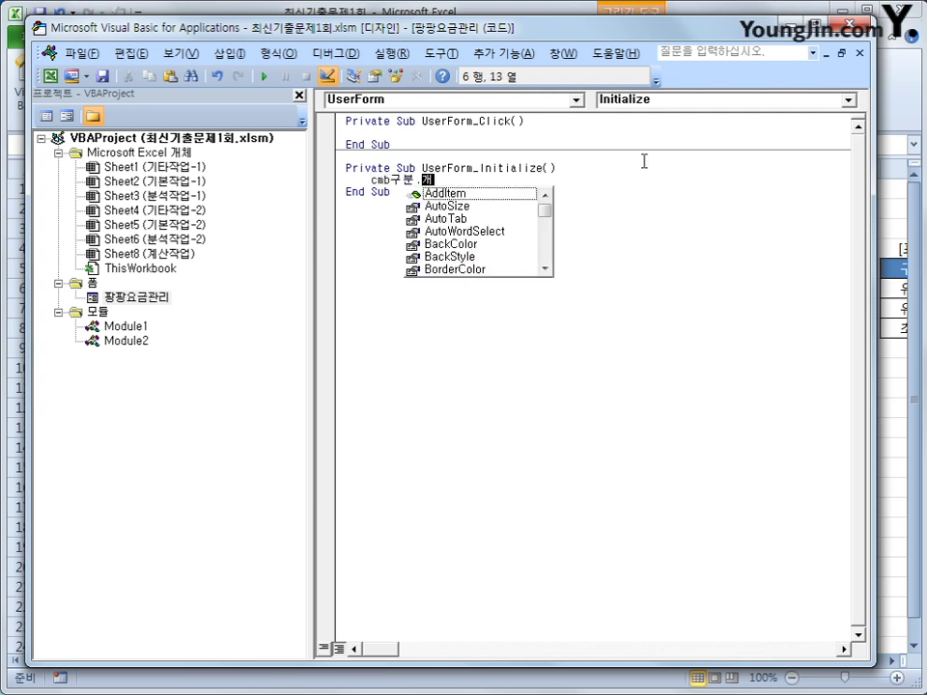
key(BackSpace)
text(row)
key(Tab)
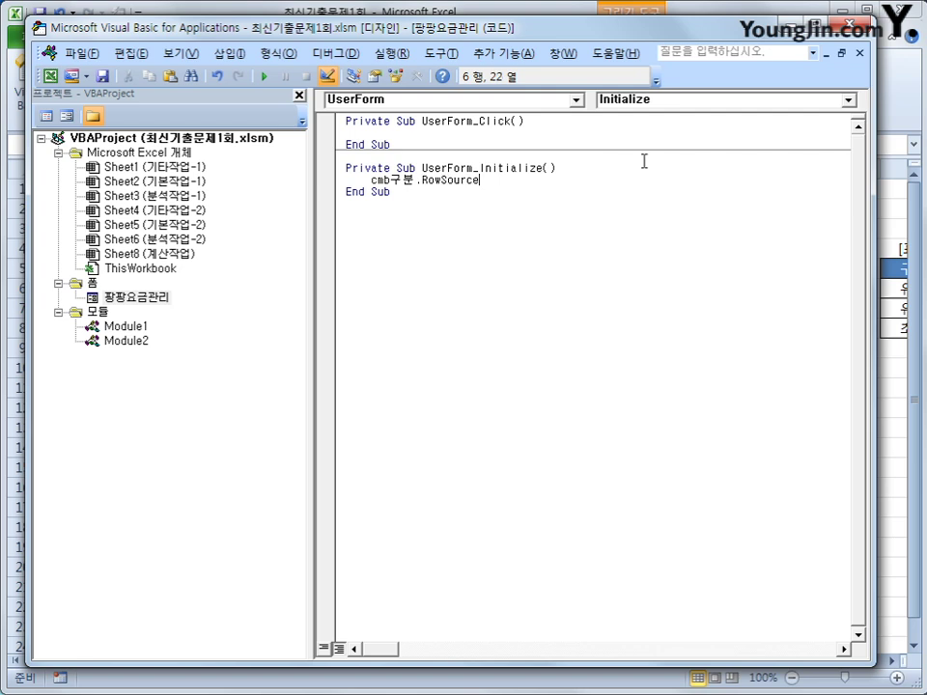
text(= "M6:N8")
click(676, 299)
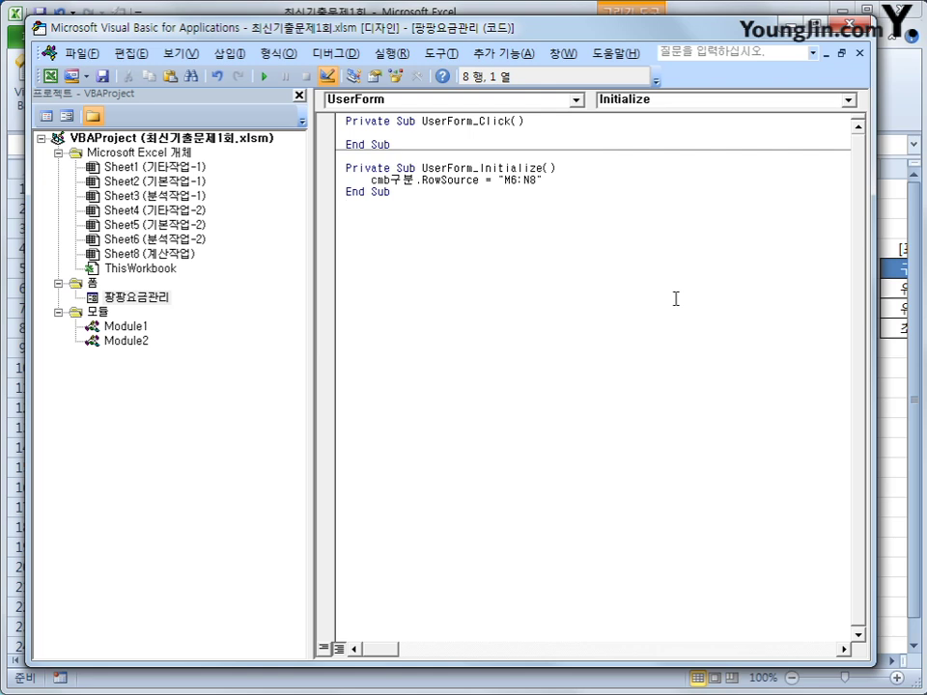
Step: Give cmd종료_Click the lines MsgBox Now and Unload Me
click(521, 100)
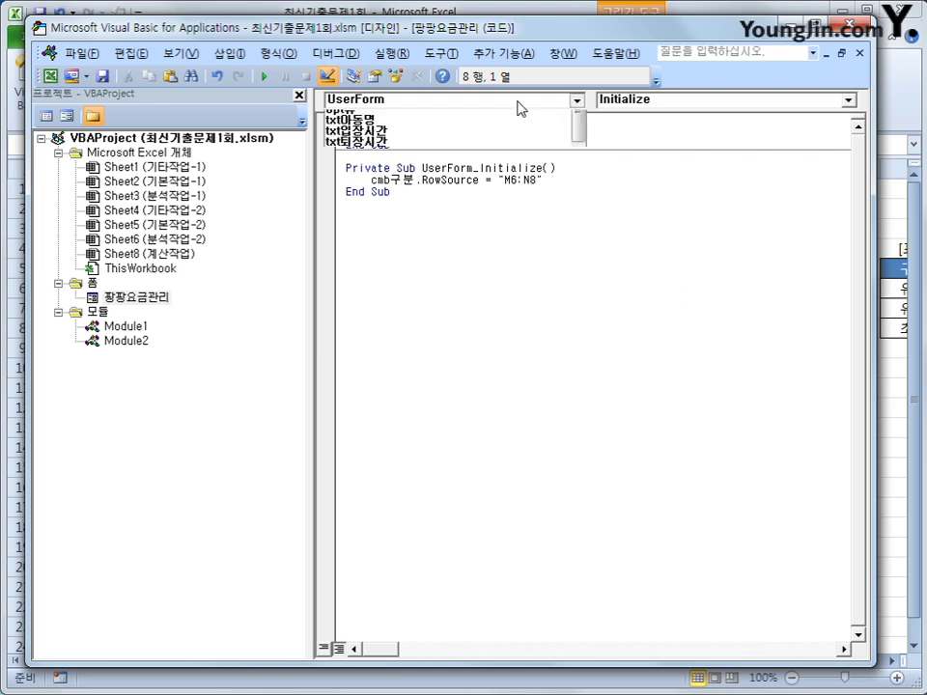
drag(585, 197, 585, 128)
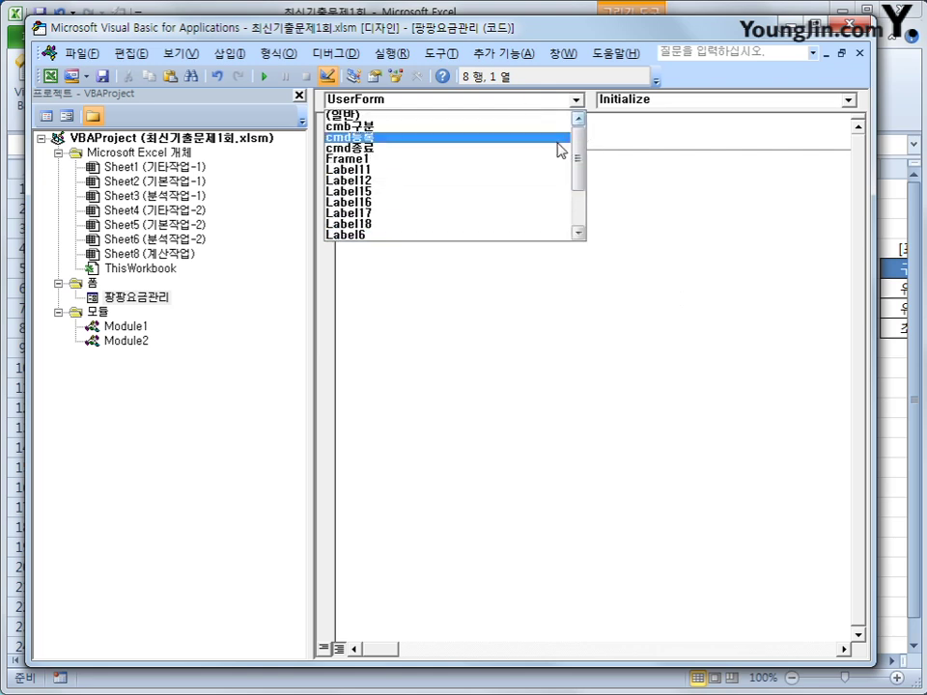
click(553, 150)
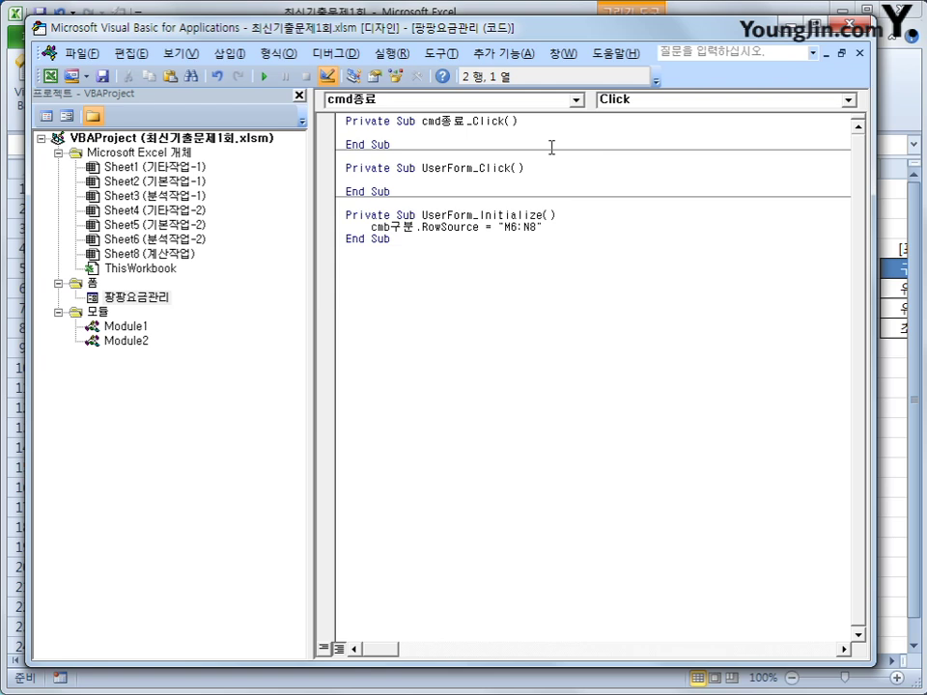
key(Tab)
text(msgbox now)
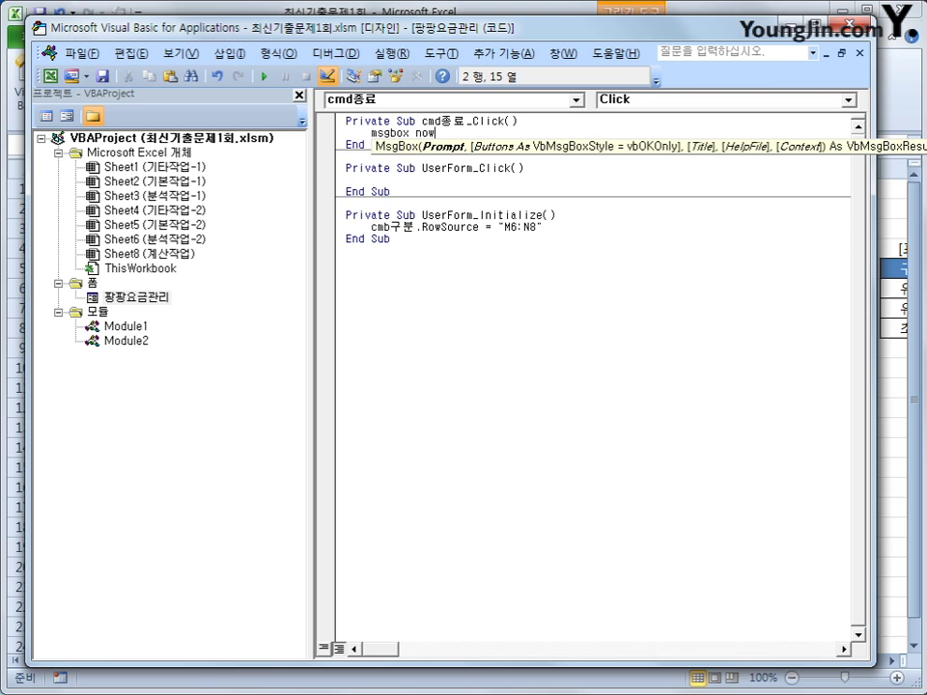
key(Return)
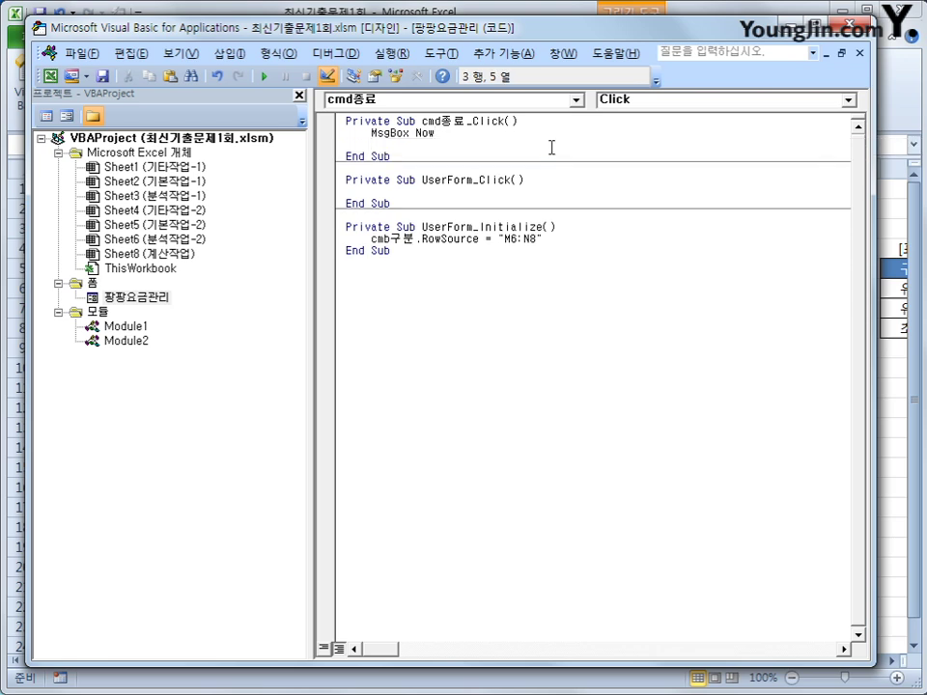
text(unload Me)
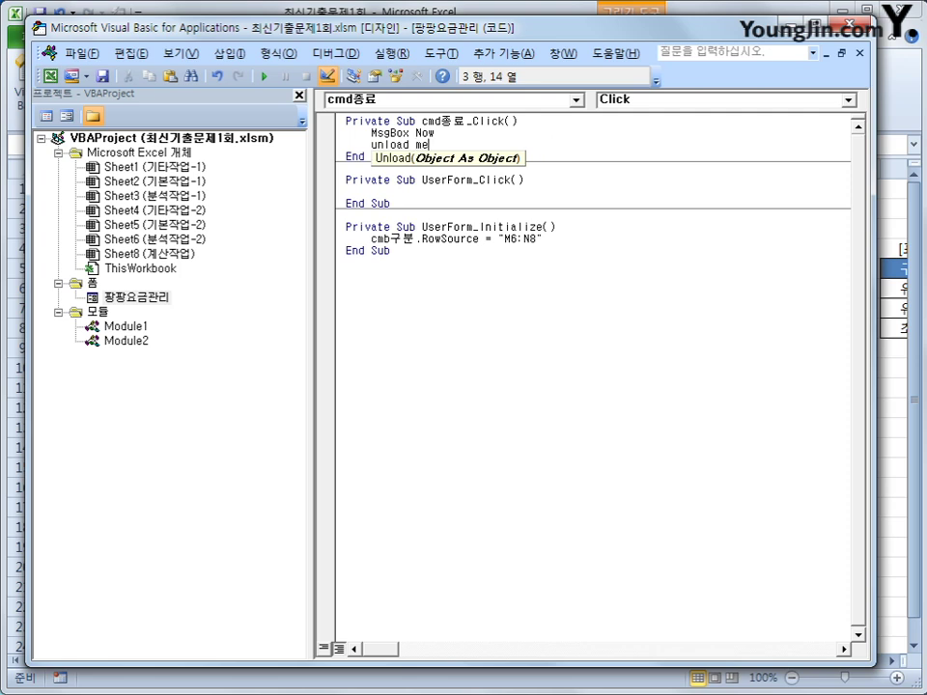
key(Down)
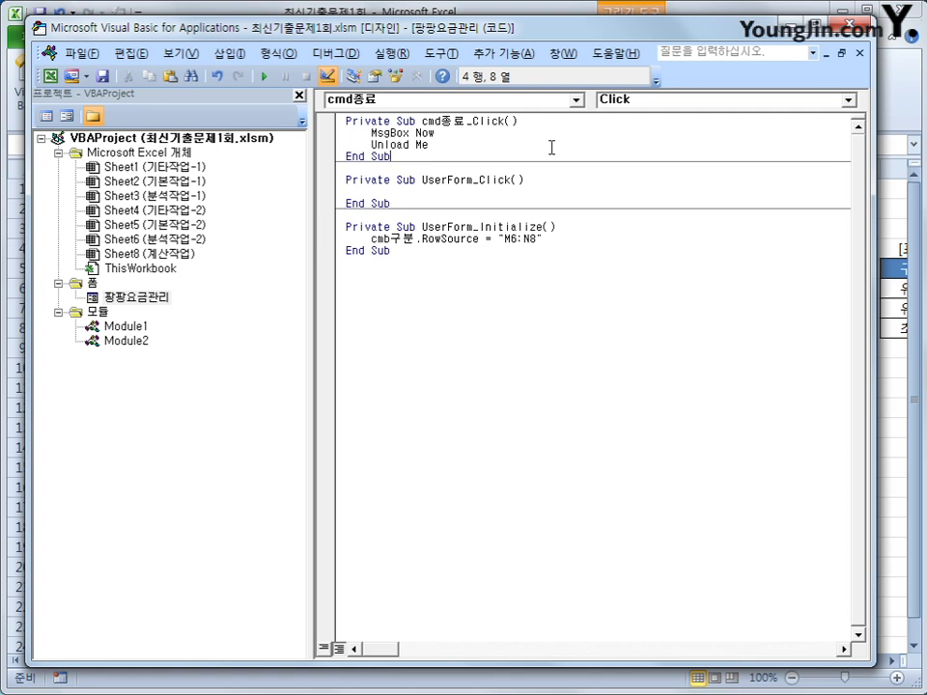
click(552, 362)
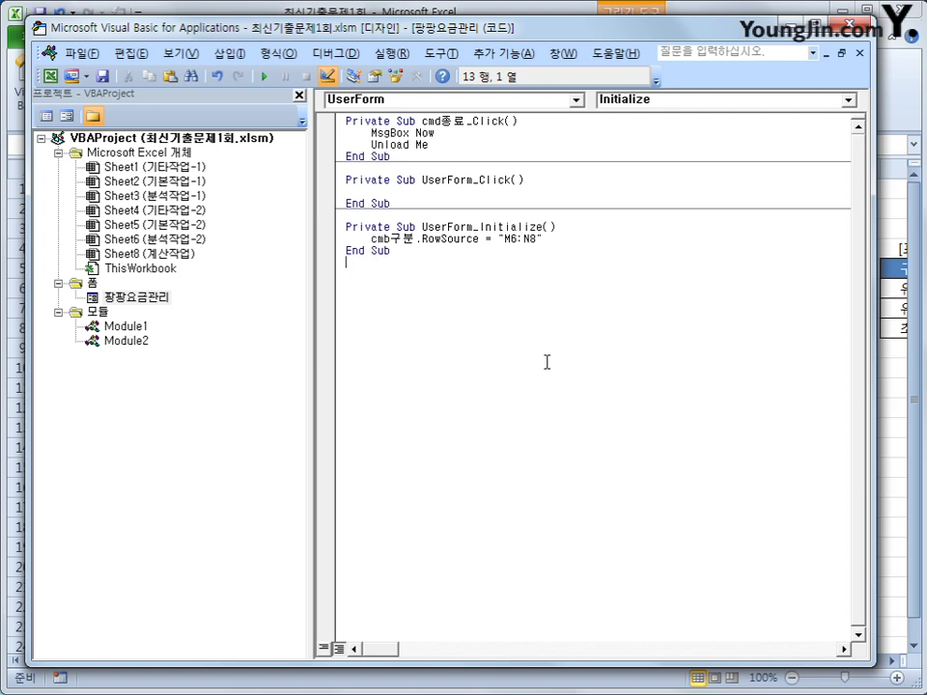
Step: Create an empty cmd등록_Click procedure and minimise the VBA editor
click(407, 101)
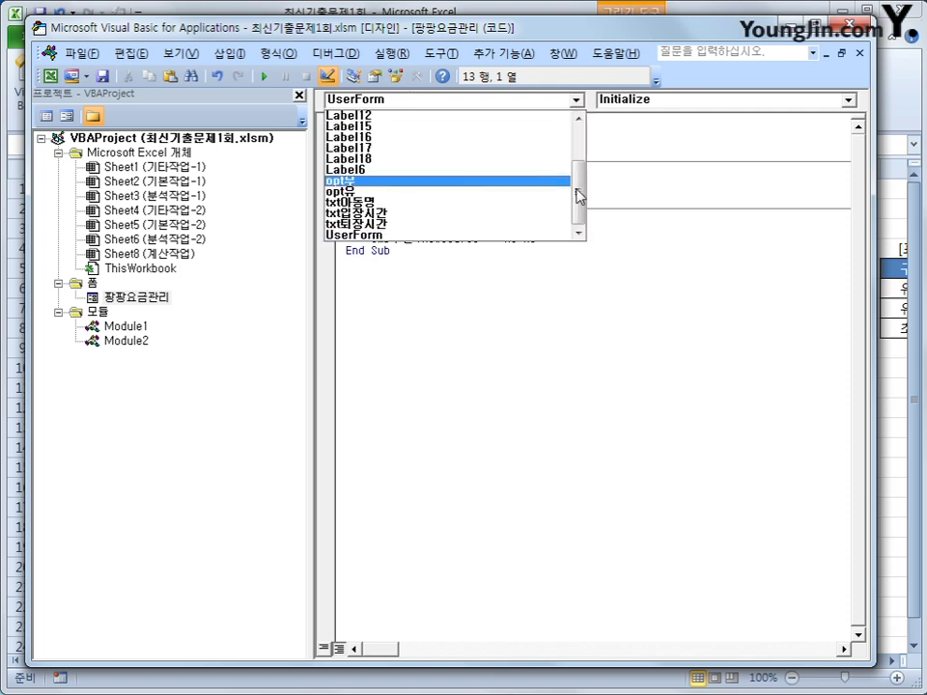
drag(579, 194, 583, 135)
click(563, 138)
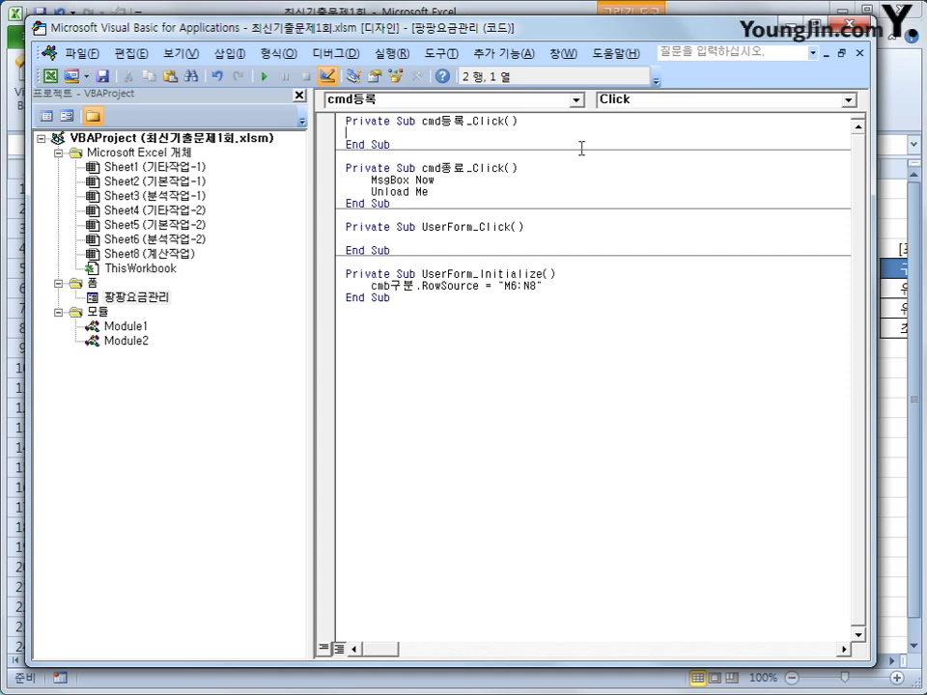
click(792, 27)
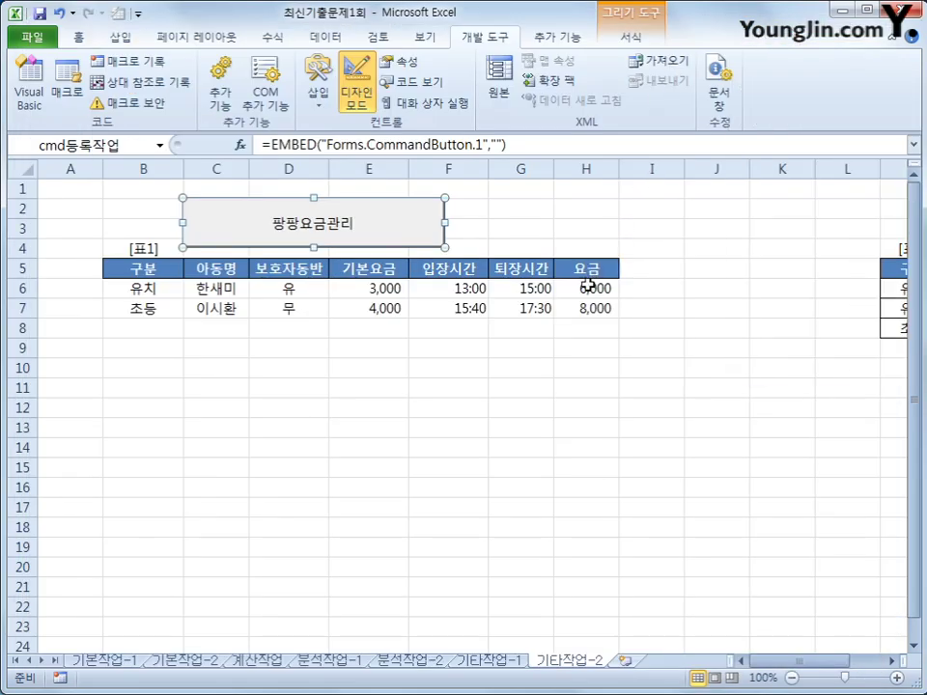
click(352, 390)
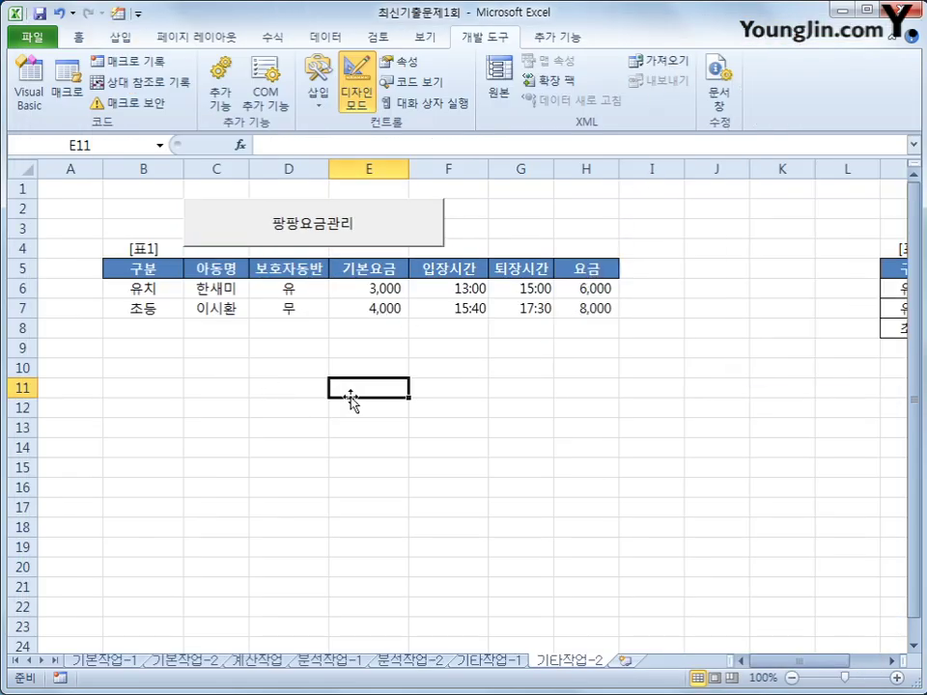
click(155, 280)
click(149, 266)
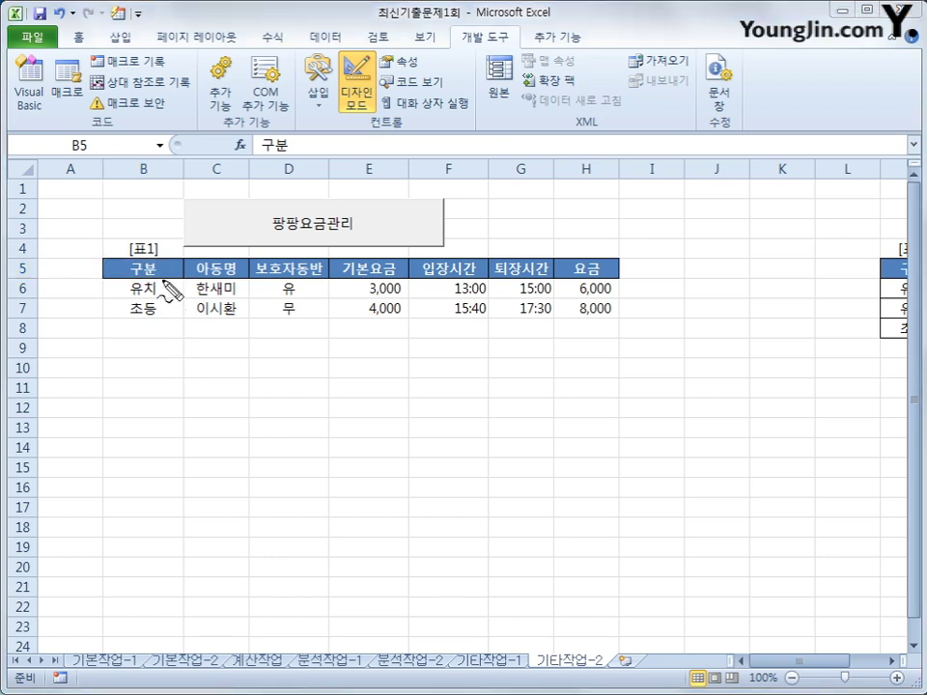
mouse_move(162, 282)
mouse_down()
mouse_move(129, 283)
mouse_move(125, 264)
mouse_move(145, 260)
mouse_move(157, 281)
mouse_up()
mouse_move(114, 237)
mouse_down()
mouse_move(122, 246)
mouse_move(133, 234)
mouse_up()
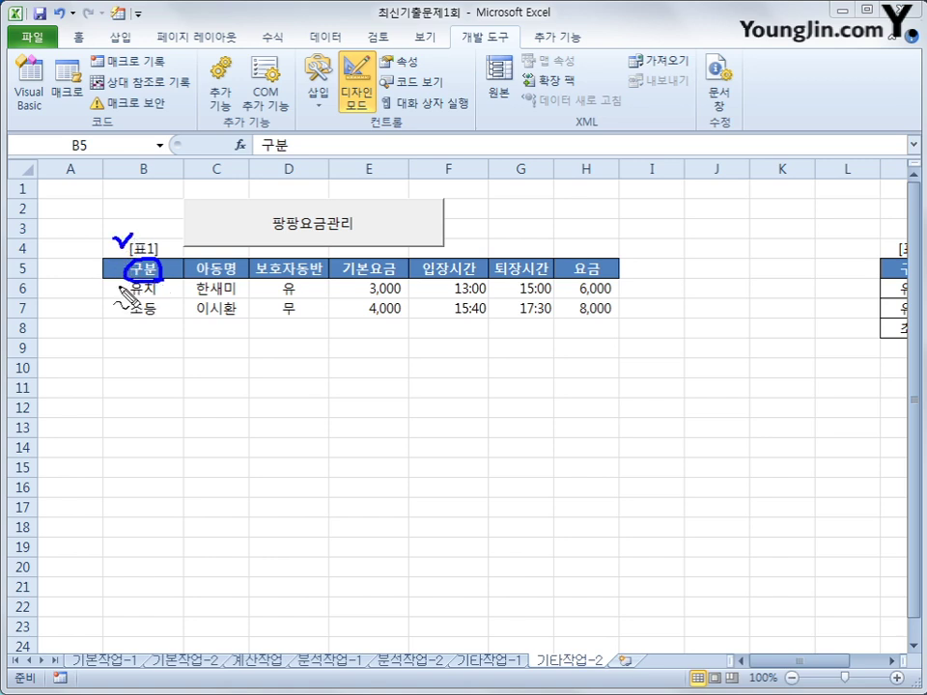
mouse_move(109, 253)
mouse_down()
mouse_move(114, 322)
mouse_move(161, 331)
mouse_move(167, 235)
mouse_move(116, 234)
mouse_move(78, 303)
mouse_up()
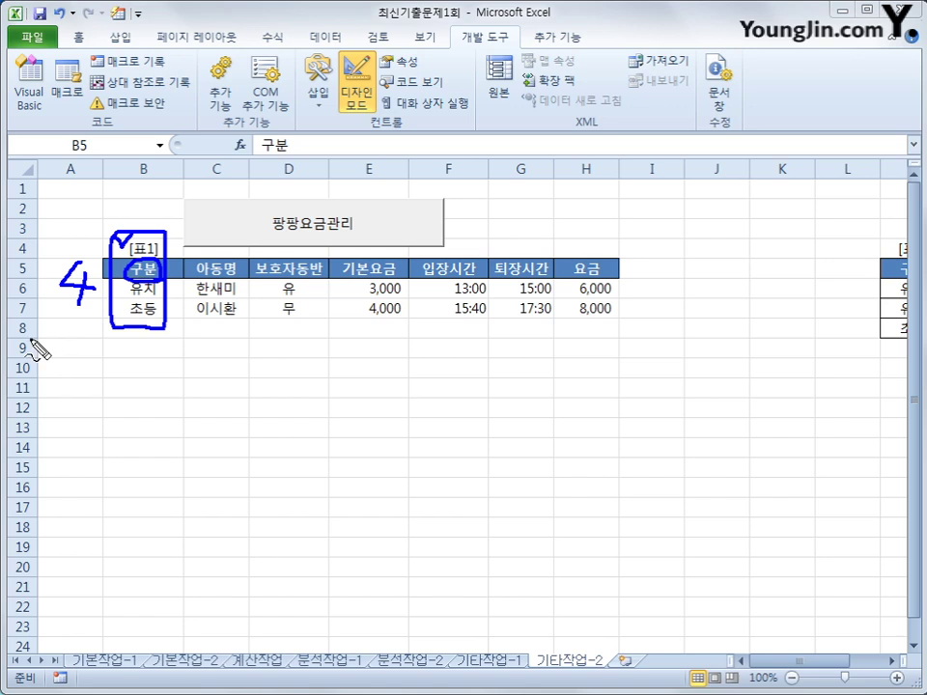
drag(31, 339, 180, 343)
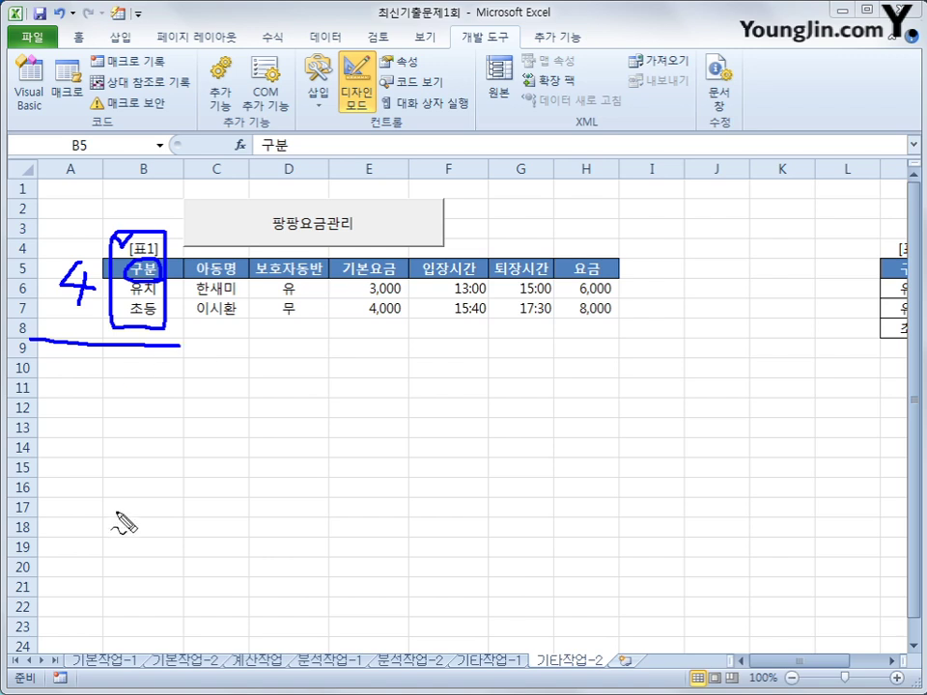
drag(145, 451, 166, 513)
drag(145, 452, 138, 537)
mouse_move(174, 502)
mouse_down()
mouse_move(211, 502)
mouse_move(187, 553)
mouse_up()
mouse_move(249, 479)
mouse_down()
mouse_move(298, 508)
mouse_move(278, 542)
mouse_up()
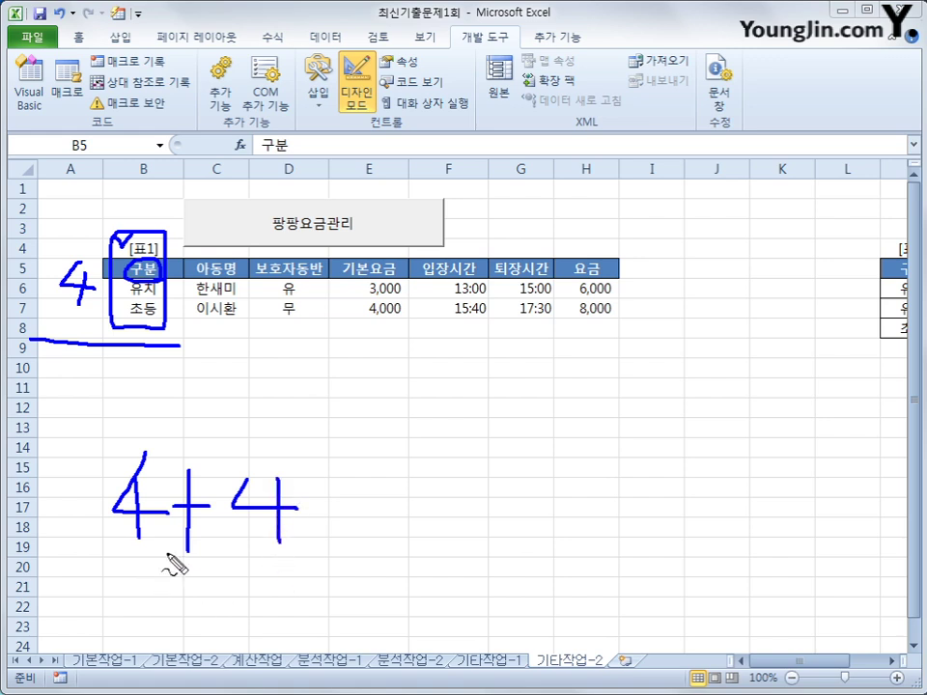
mouse_move(170, 550)
mouse_down()
mouse_move(68, 461)
mouse_move(174, 440)
mouse_move(201, 522)
mouse_move(155, 556)
mouse_up()
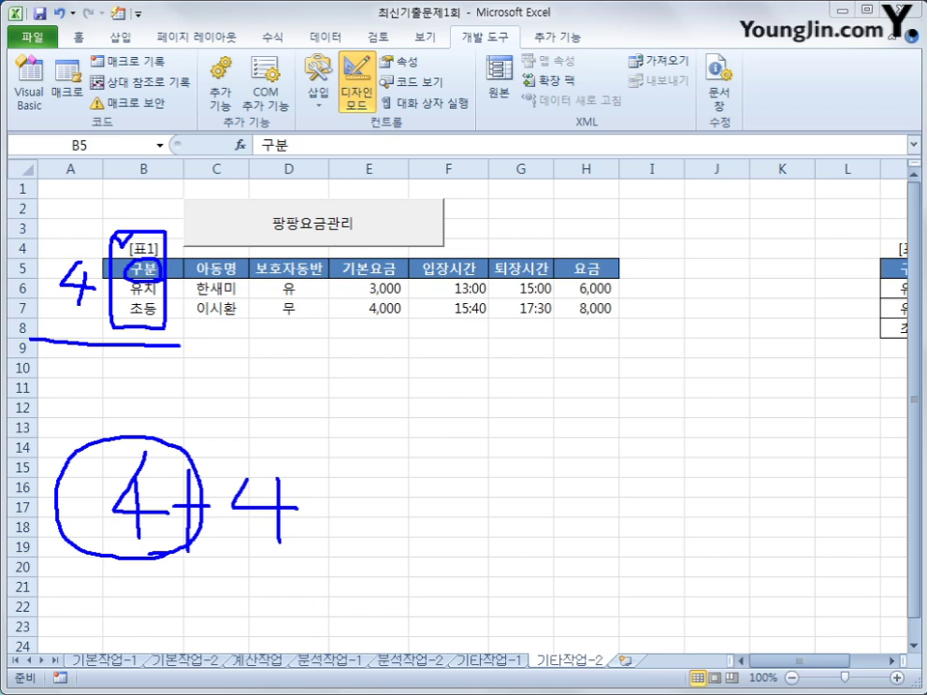
key(Escape)
key(ctrl+2)
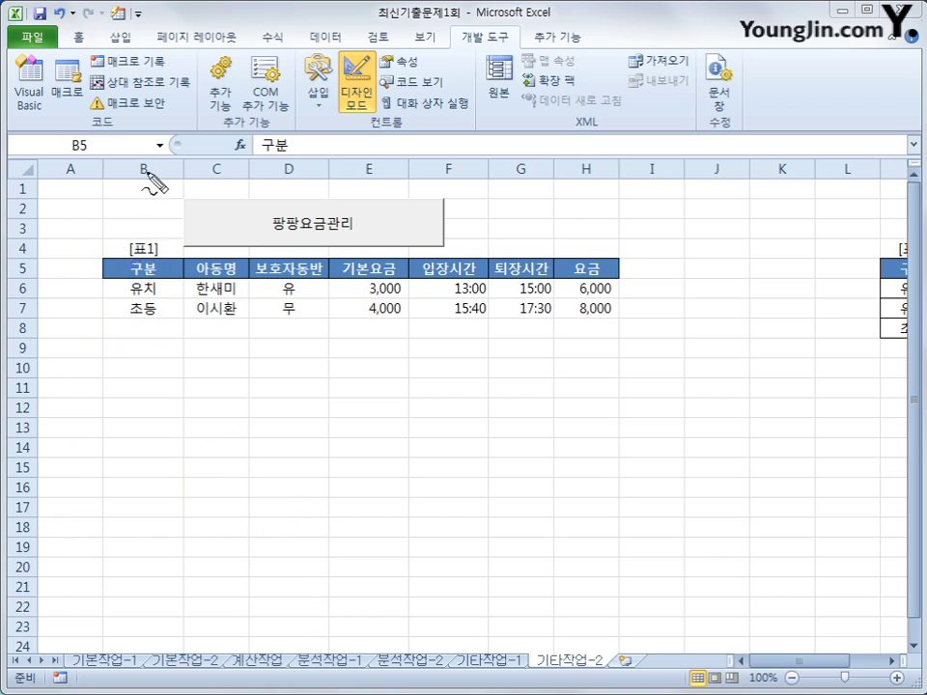
mouse_move(147, 162)
mouse_down()
mouse_move(147, 200)
mouse_move(177, 202)
mouse_up()
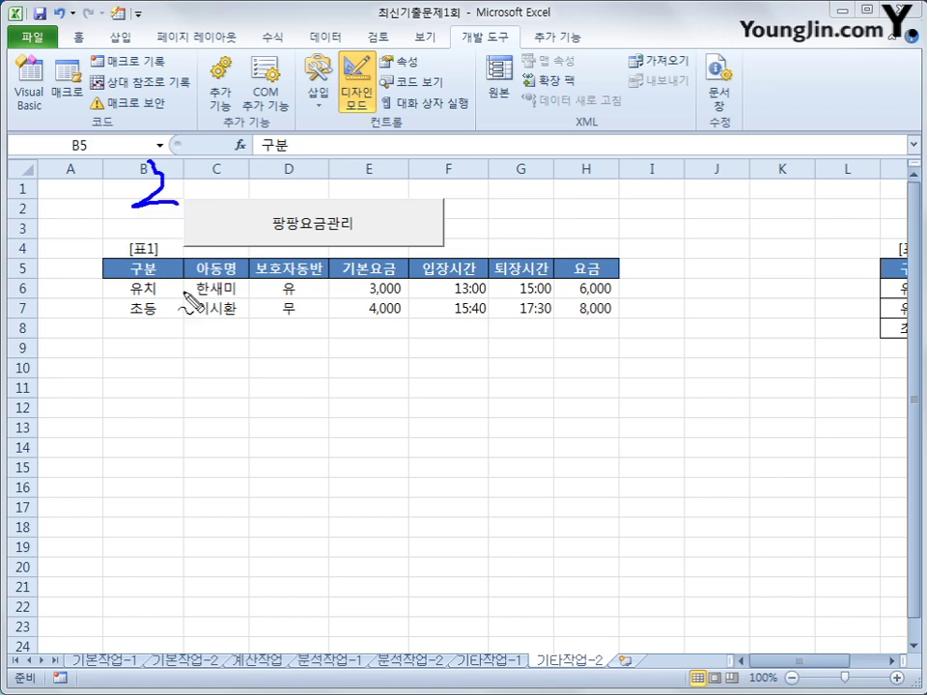
mouse_move(171, 328)
mouse_down()
mouse_move(113, 274)
mouse_move(180, 315)
mouse_move(165, 331)
mouse_move(191, 287)
mouse_move(248, 290)
mouse_move(221, 321)
mouse_up()
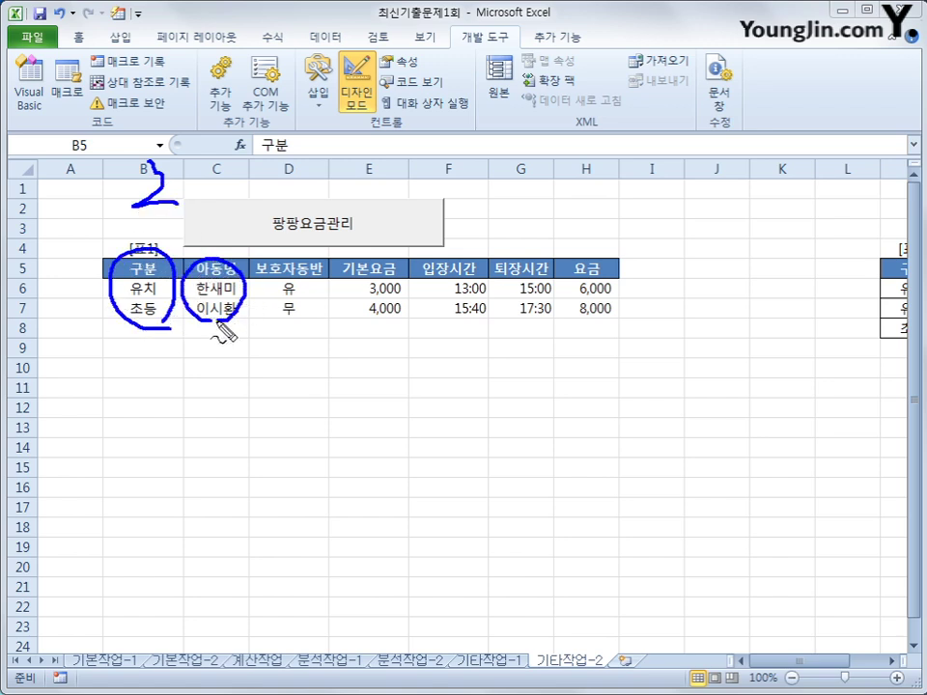
drag(288, 272, 304, 324)
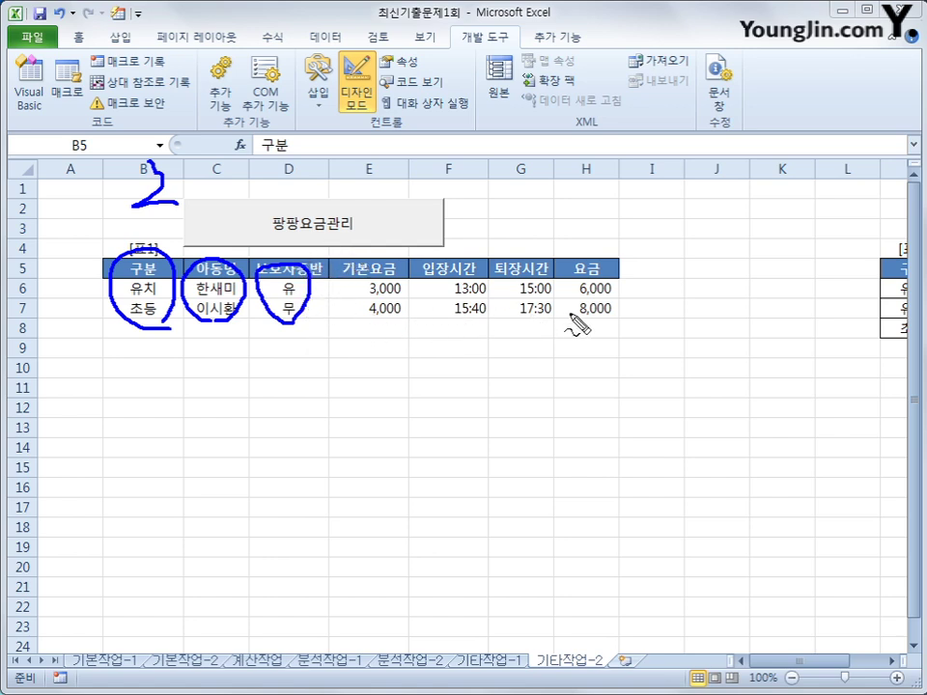
mouse_move(585, 280)
mouse_down()
mouse_move(575, 292)
mouse_move(628, 273)
mouse_move(614, 319)
mouse_move(597, 325)
mouse_up()
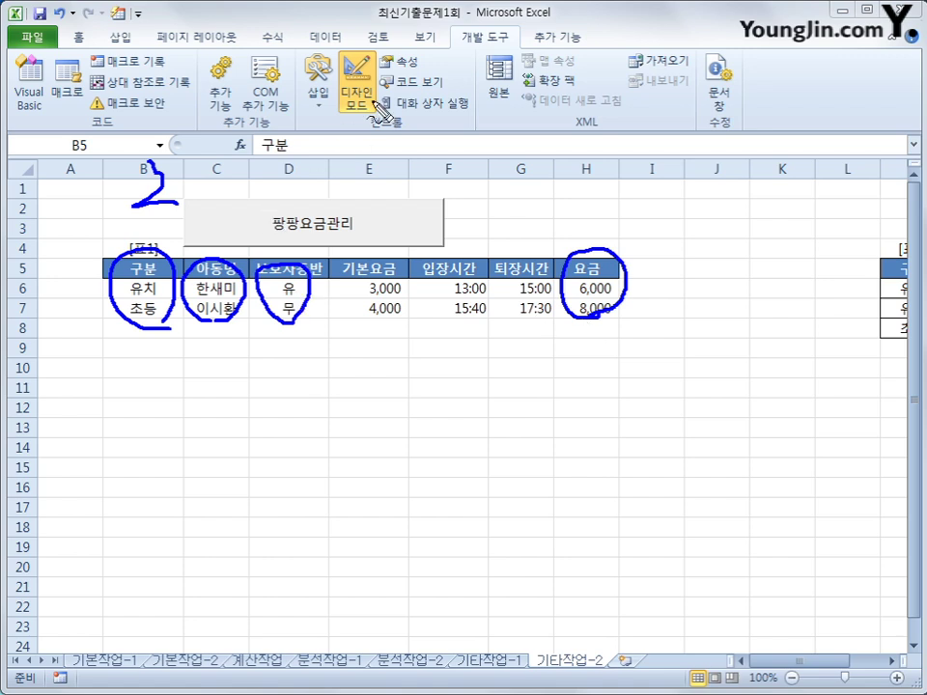
key(Escape)
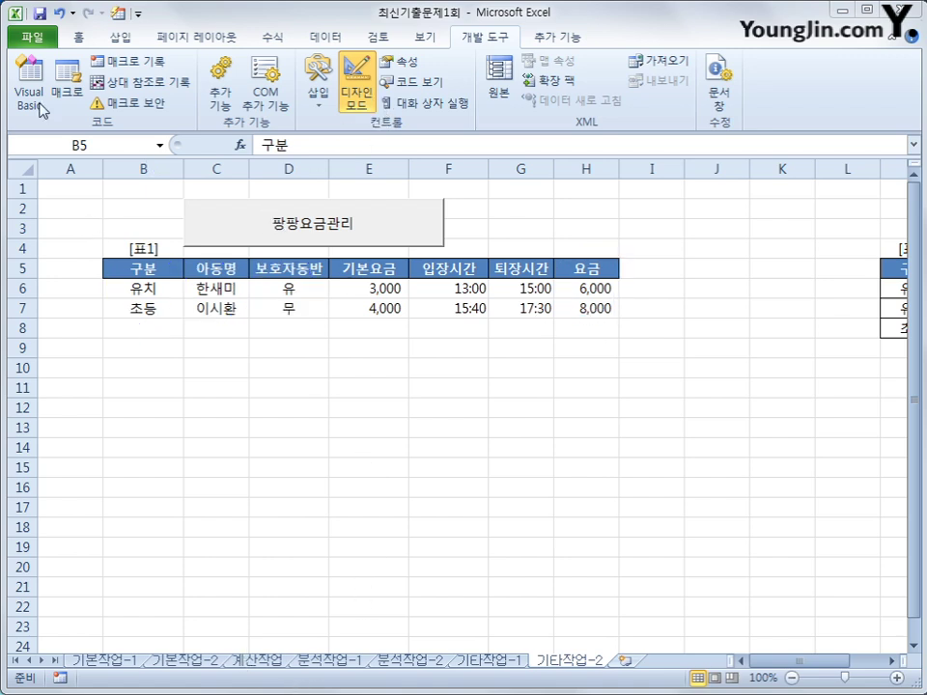
Step: In cmd등록_Click, set i = Range("b5").CurrentRegion.Rows.Count + 4
key(alt+F11)
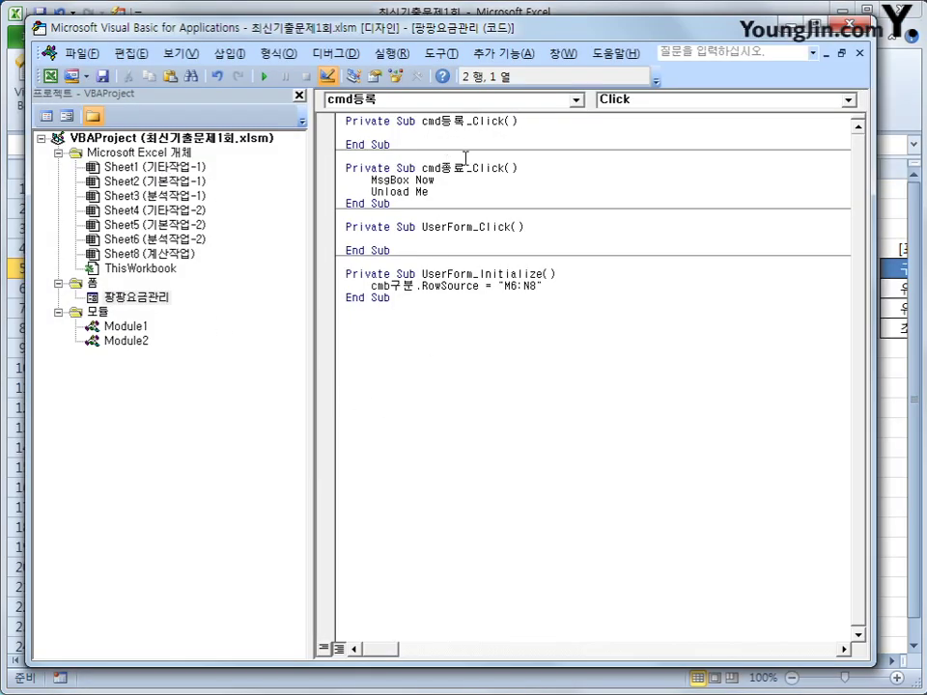
key(Return)
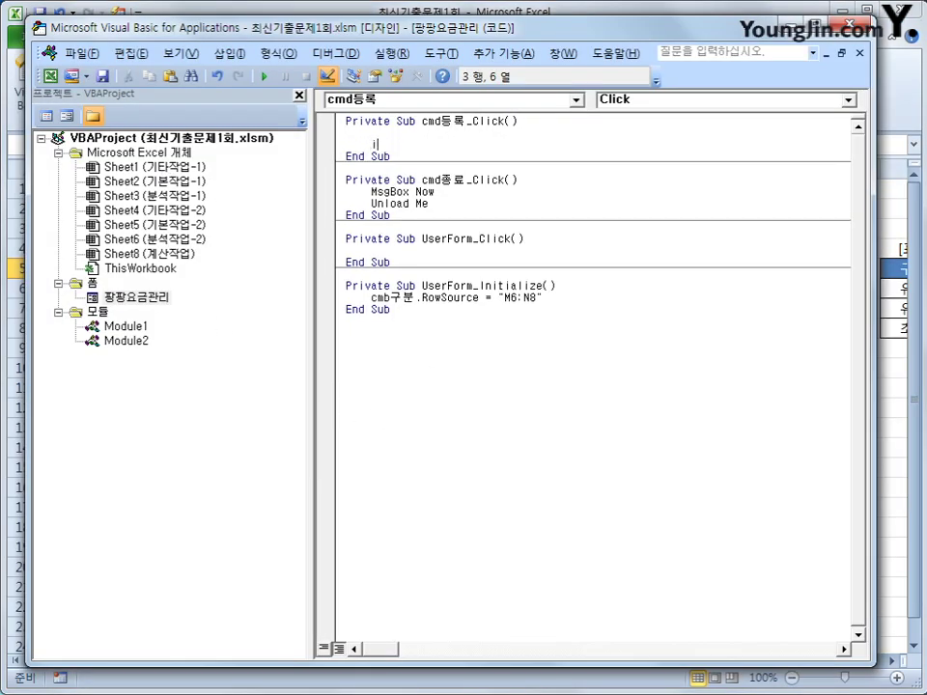
text(i = range("b)
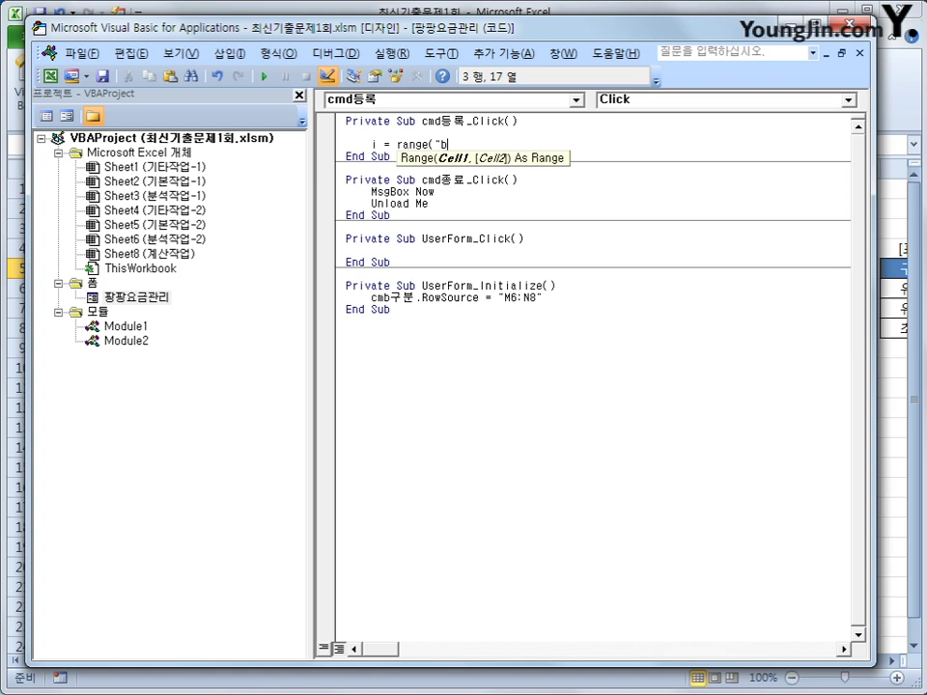
text(5").cun)
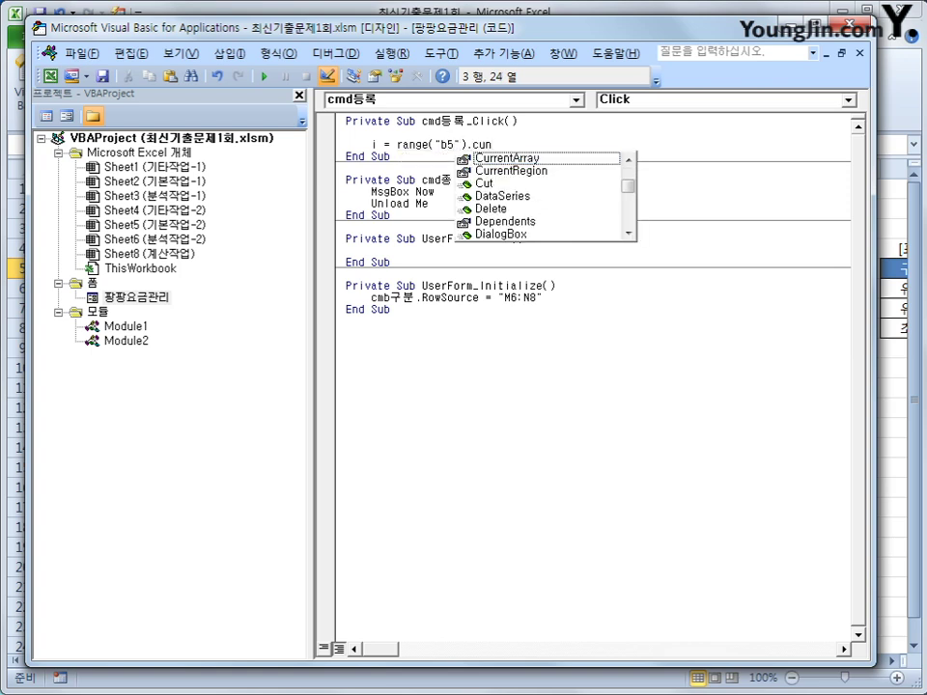
key(Down)
key(Tab)
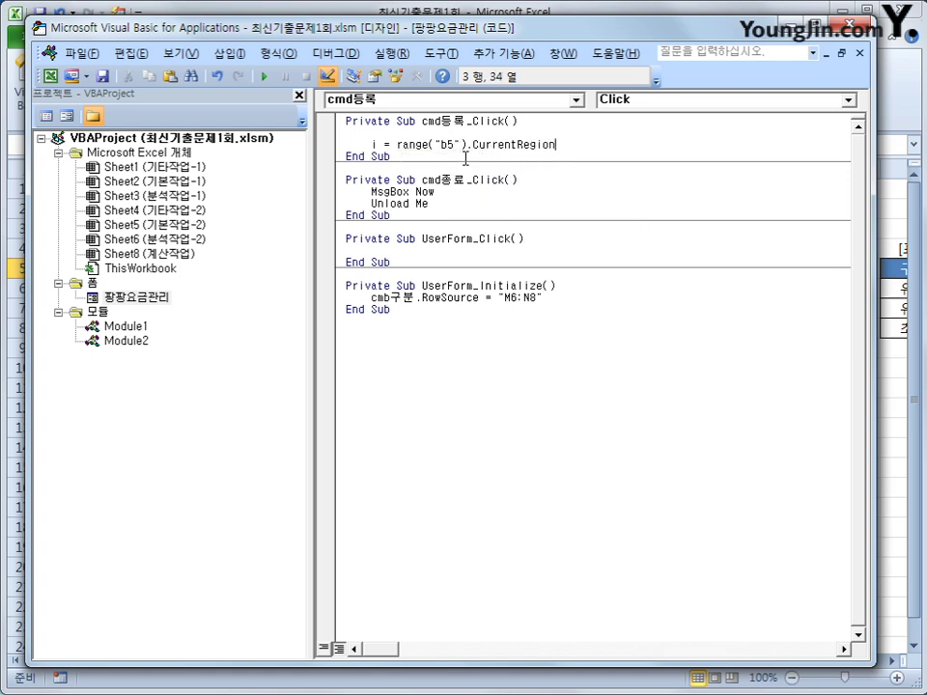
text(.rowscd)
key(BackSpace)
key(BackSpace)
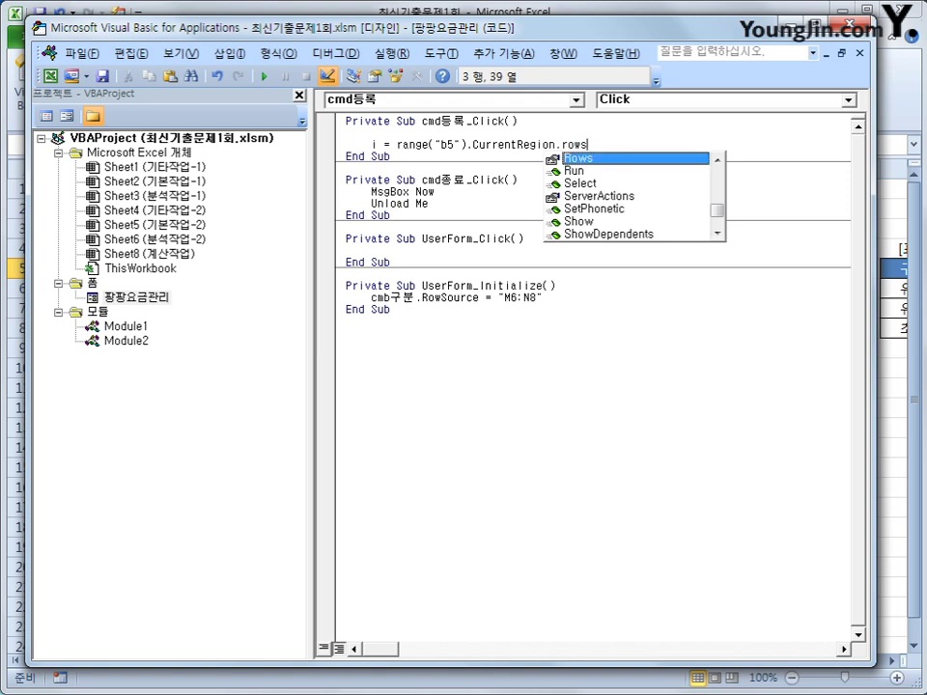
text(.count )
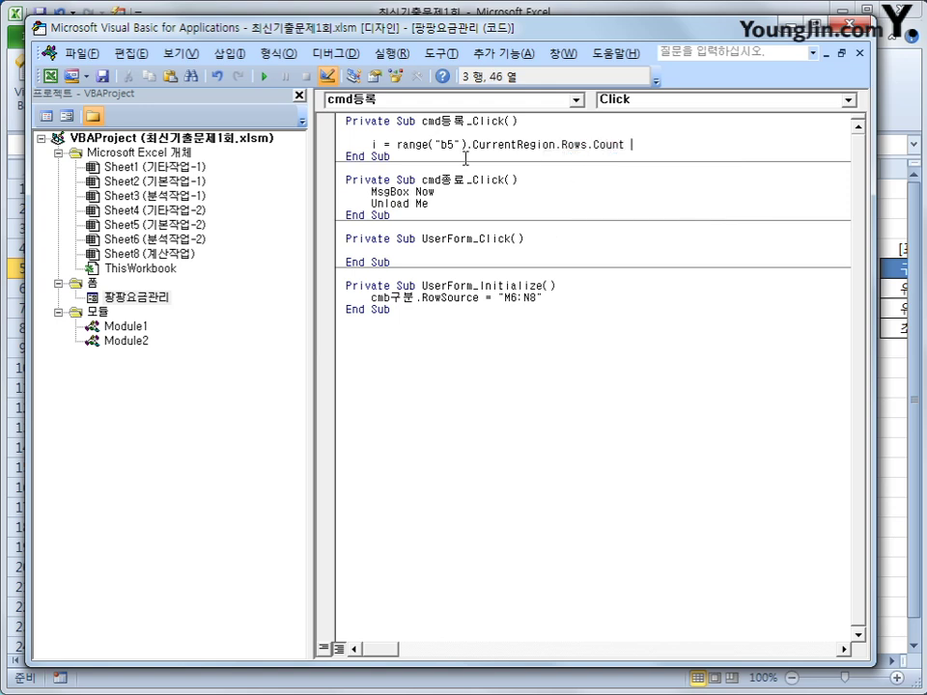
text(+ 4)
key(Return)
key(Return)
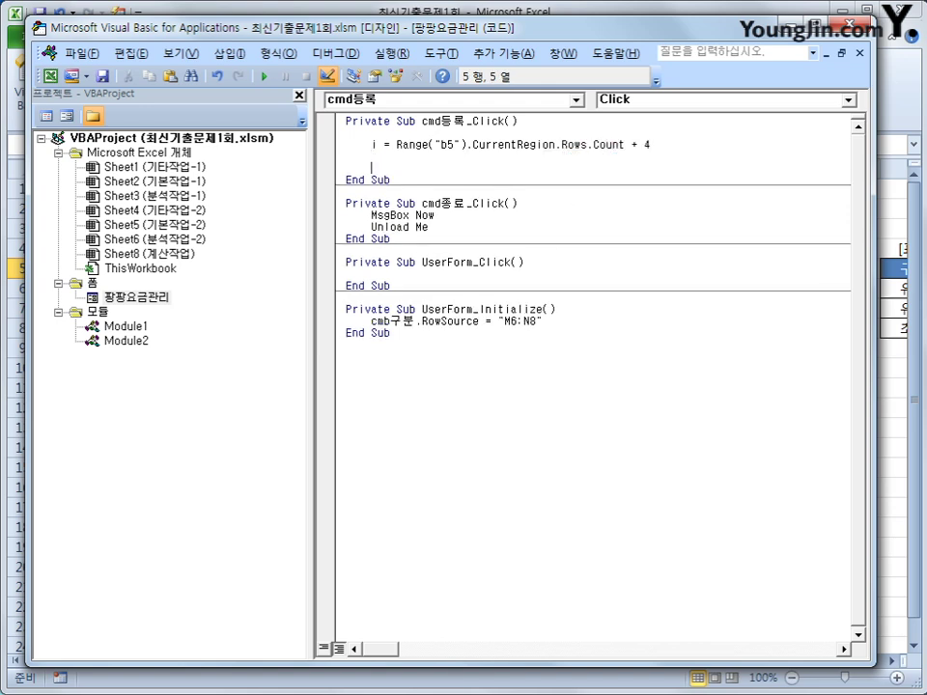
Step: Add Cells(i, 2) = cmb구분 and duplicate that line below
text(cells(i,2) )
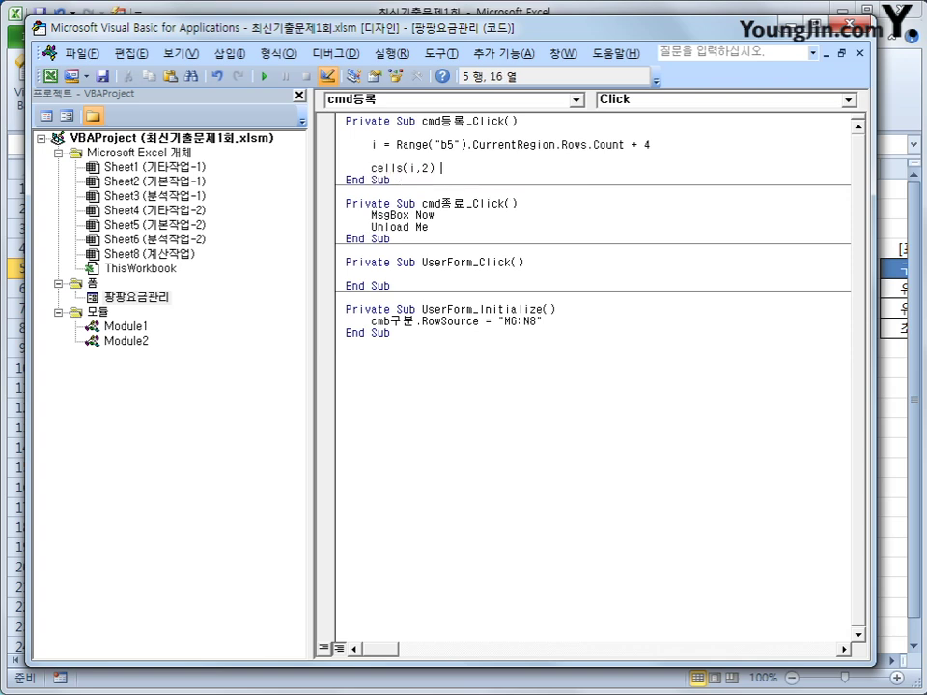
text(= cmb구분)
key(Return)
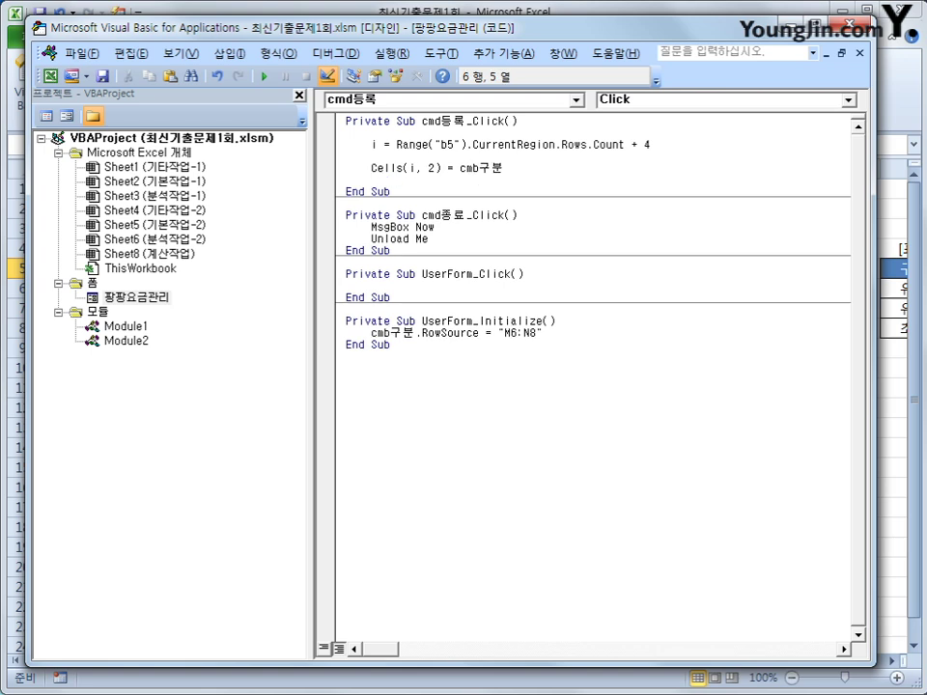
key(Up)
key(shift+End)
key(ctrl+c)
key(Down)
key(ctrl+v)
Step: Change the copied line to Cells(i, 3) = txt아동명
click(390, 180)
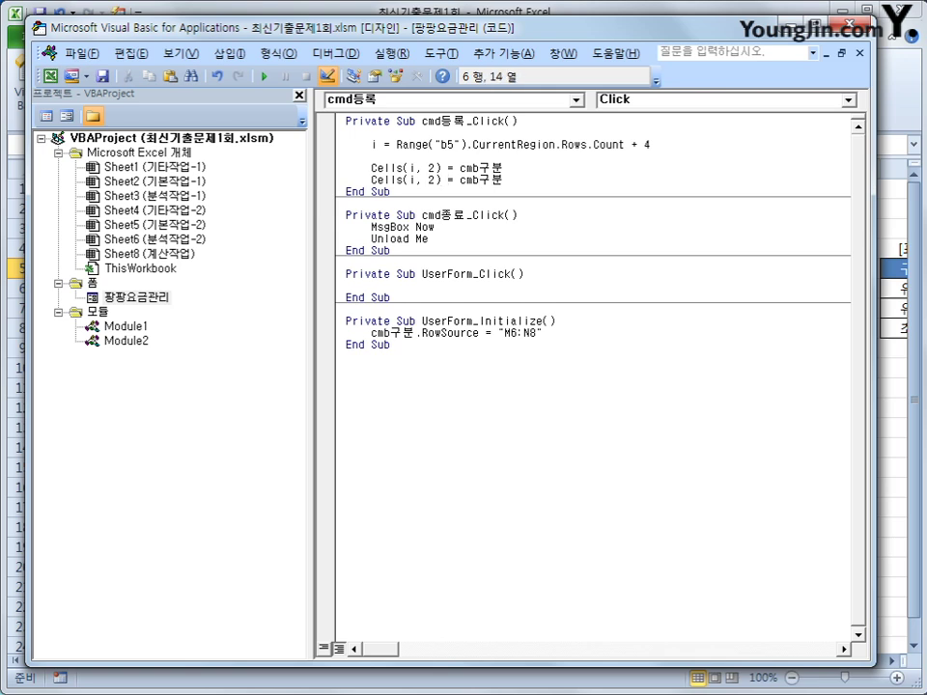
key(Delete)
text(3)
key(shift+Left)
key(shift+Left)
key(shift+Left)
key(shift+Left)
key(shift+Left)
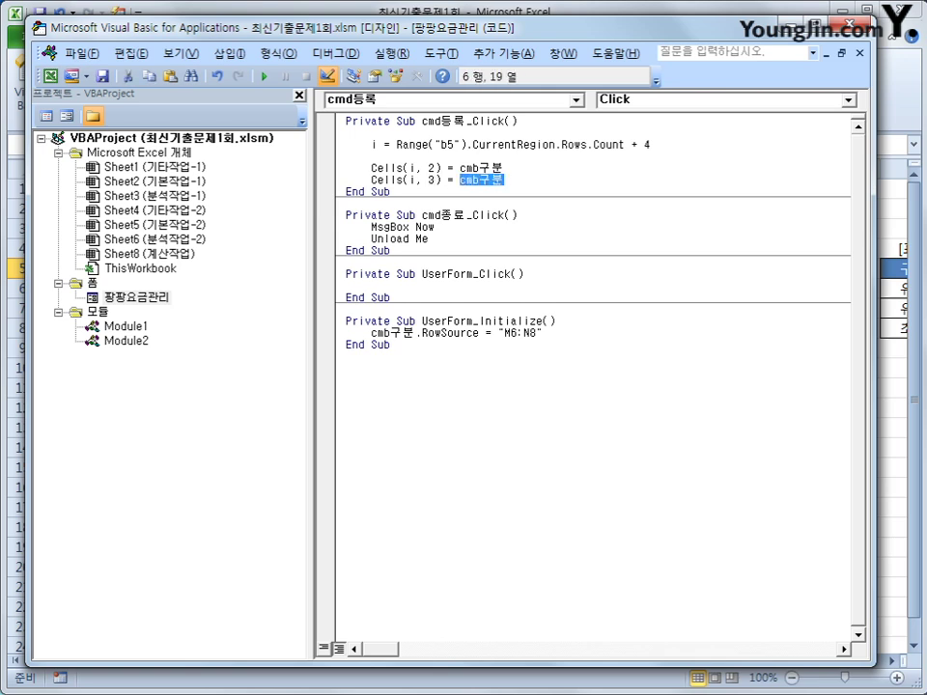
text(txt)
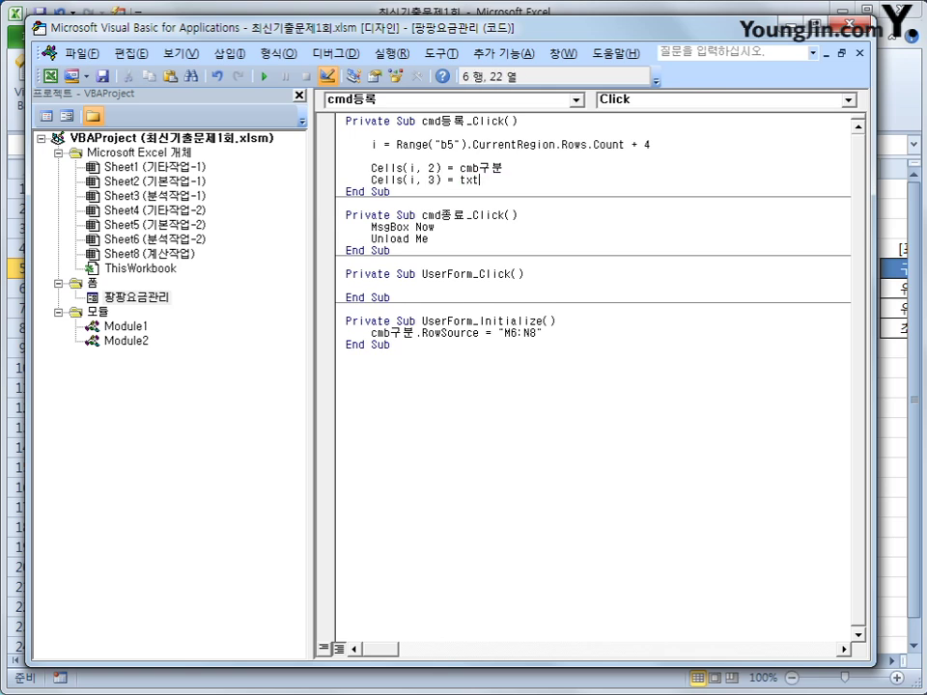
text(아동명)
key(Return)
key(Return)
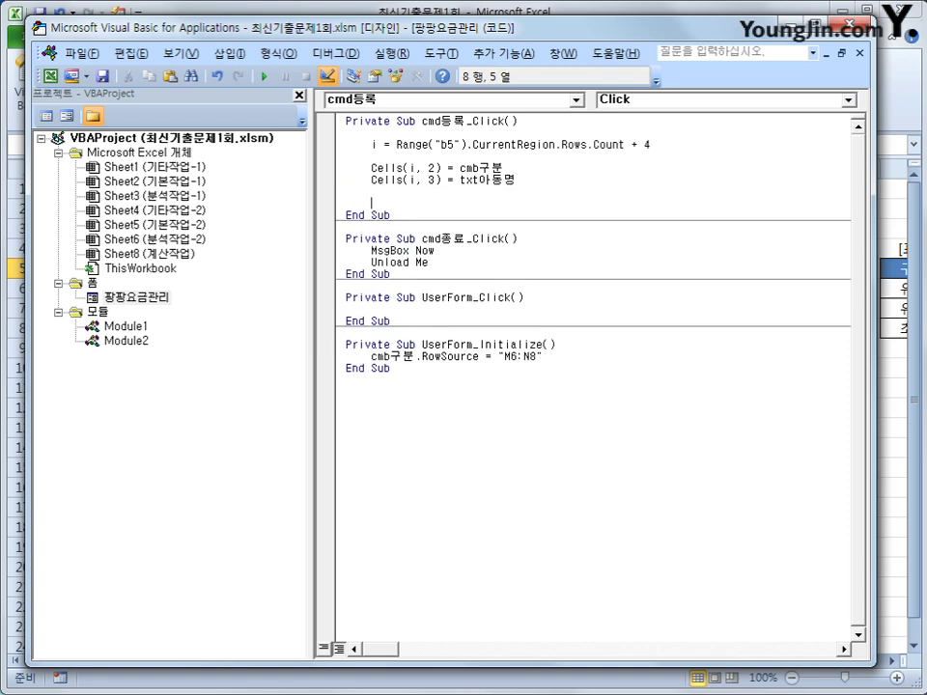
click(637, 10)
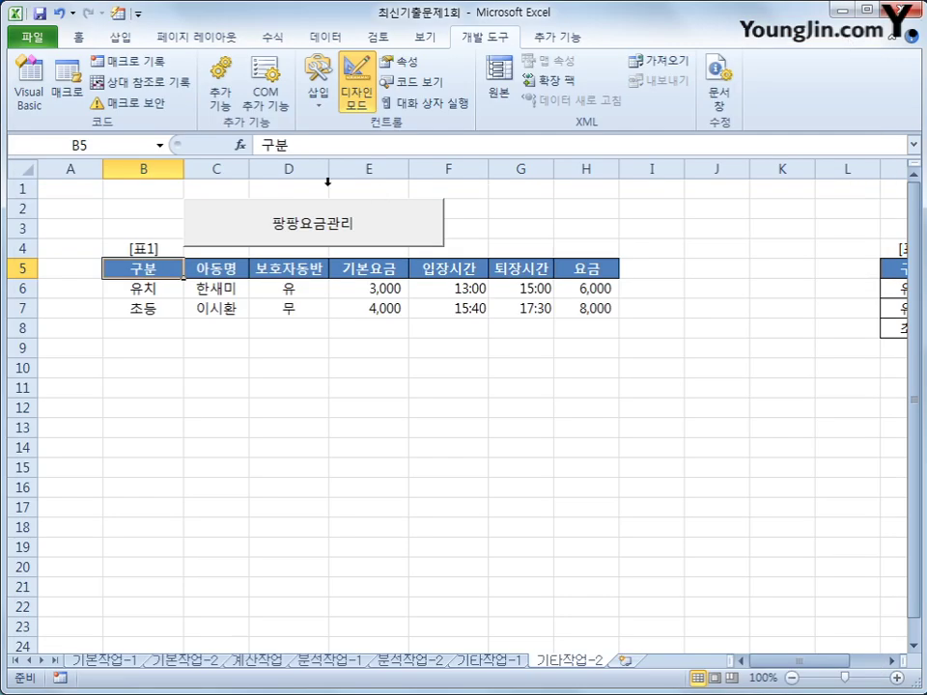
Step: Exit design mode, launch the 팡팡요금관리 form, and pick 유아 as the category
click(356, 90)
click(370, 237)
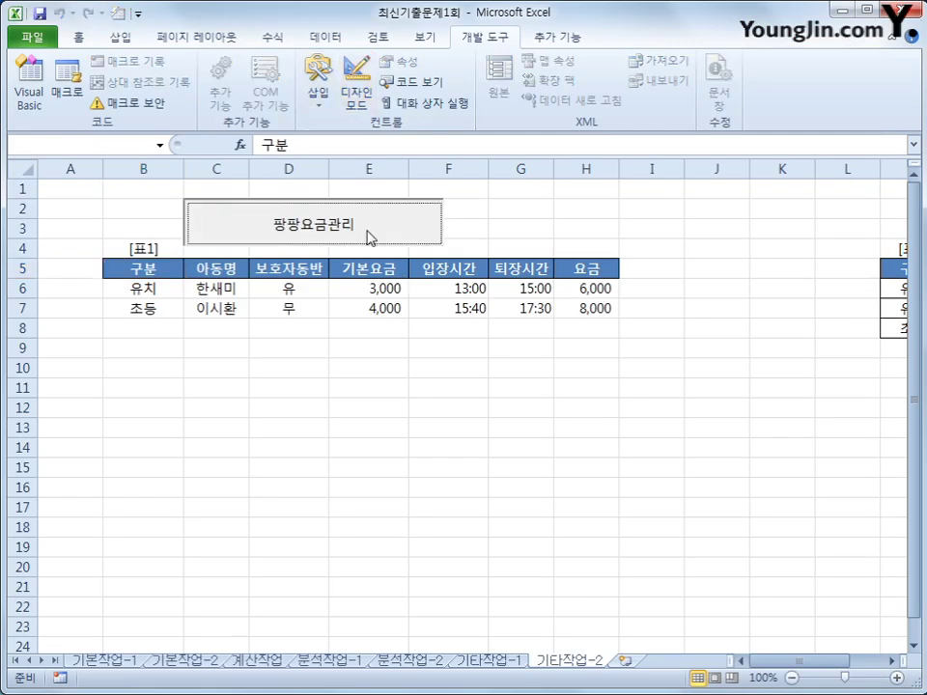
drag(448, 186, 639, 218)
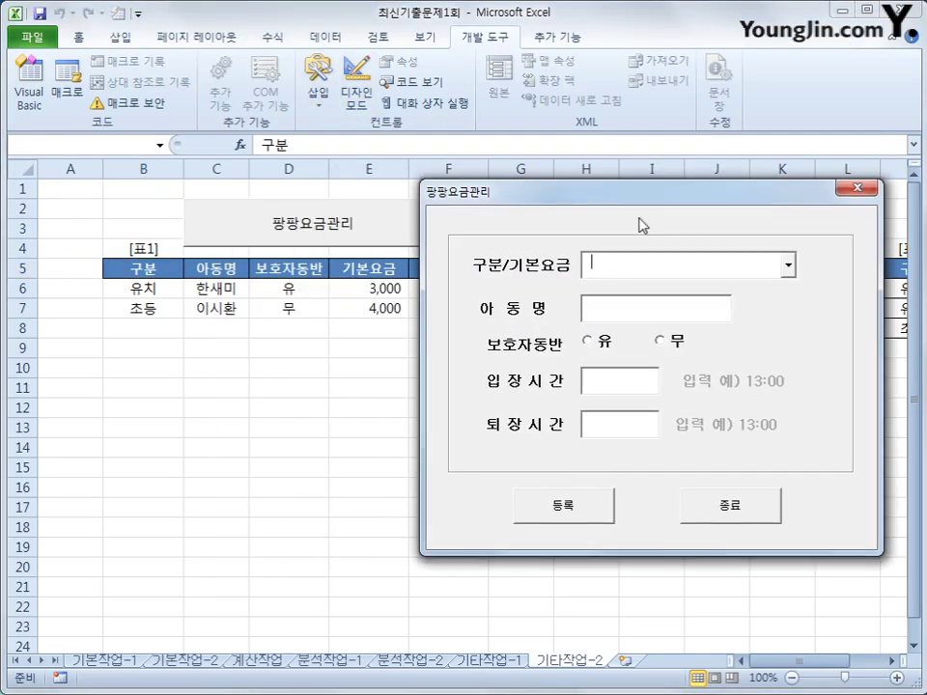
click(789, 267)
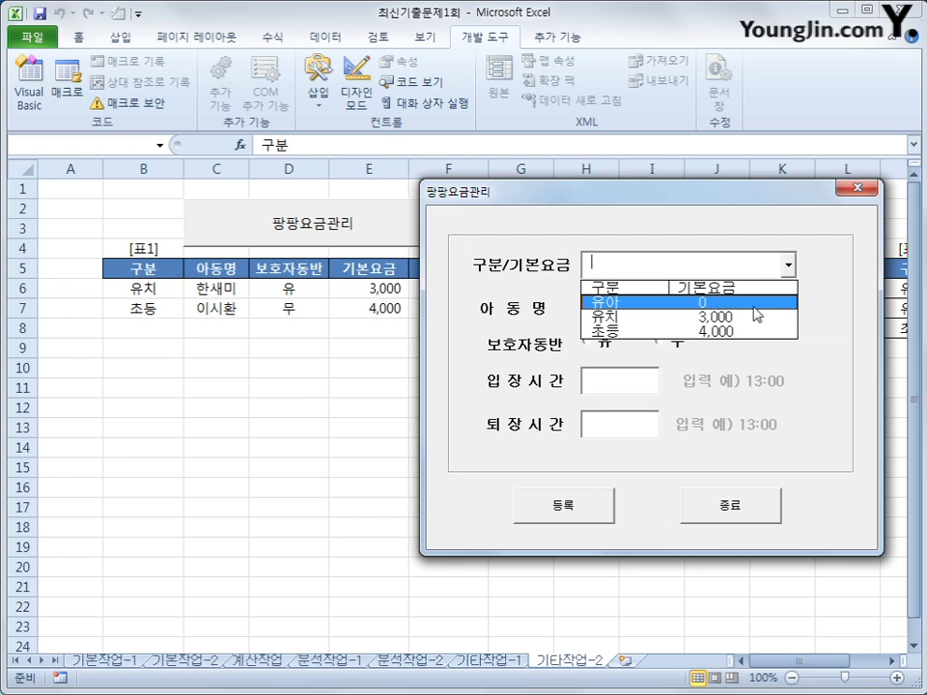
click(754, 308)
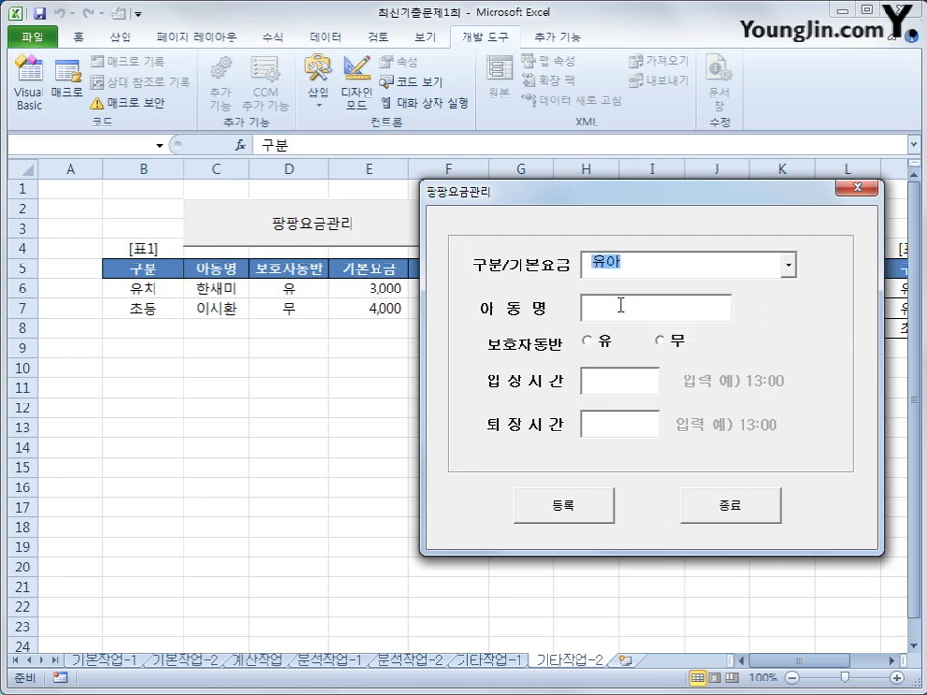
Step: Switch 보호자동반 from 유 to 무, then close the form
key(Tab)
click(597, 342)
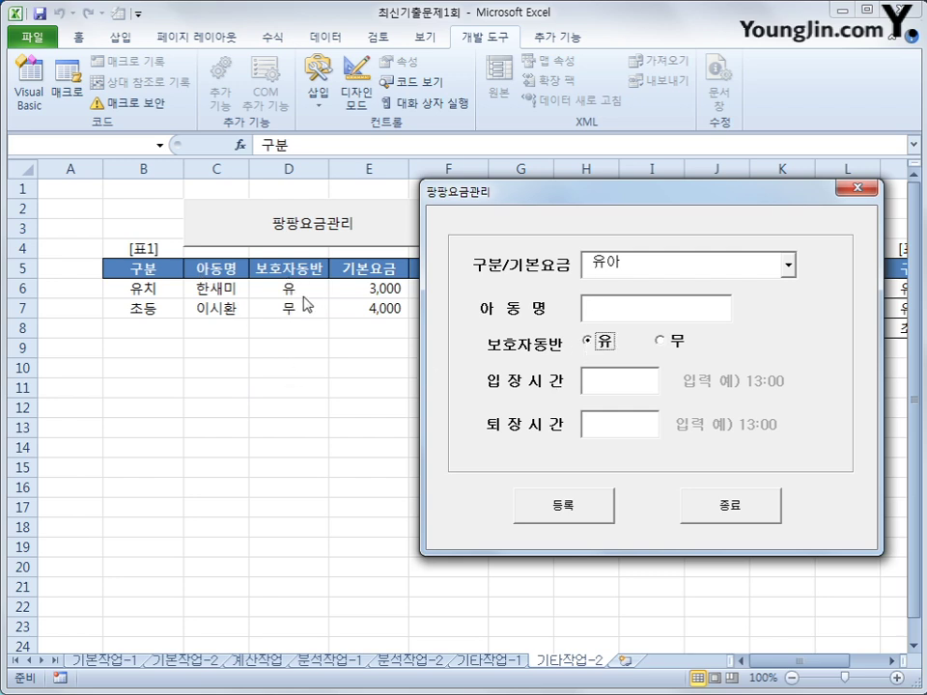
click(672, 342)
click(611, 380)
drag(632, 206, 644, 293)
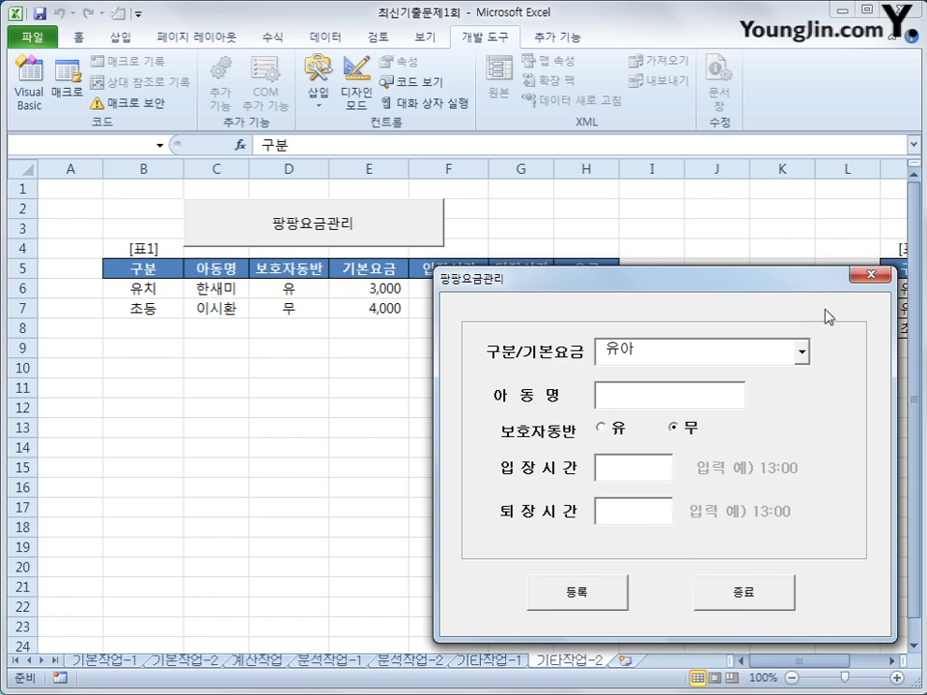
click(869, 276)
Step: Select the 유아, 유치 and 초등 rows of [표2], then check 유아 in the form's 구분 list
drag(777, 661, 832, 663)
drag(694, 288, 766, 296)
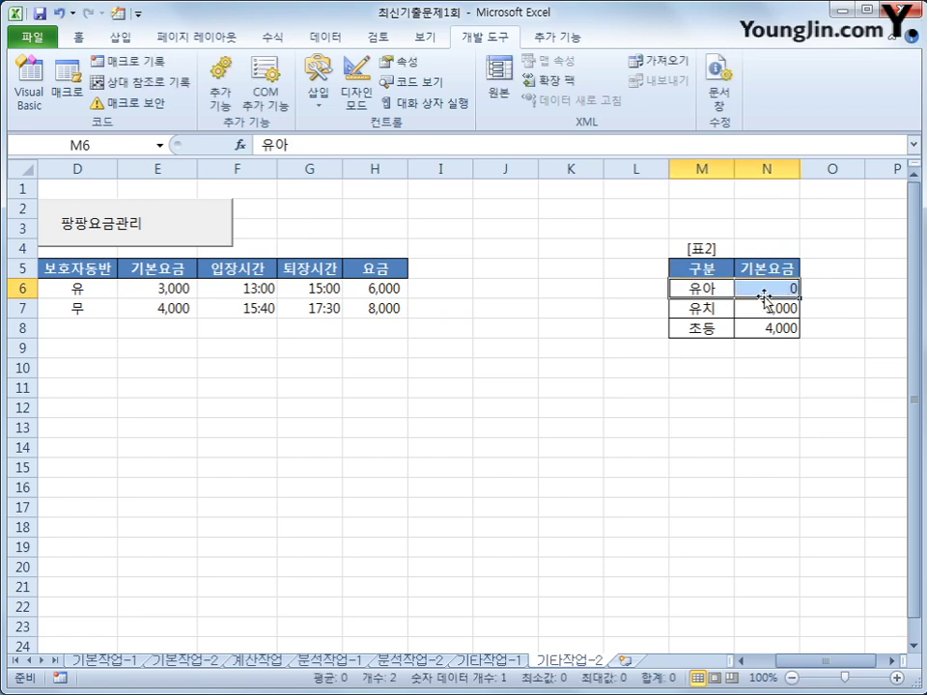
drag(701, 308, 770, 306)
drag(693, 328, 769, 332)
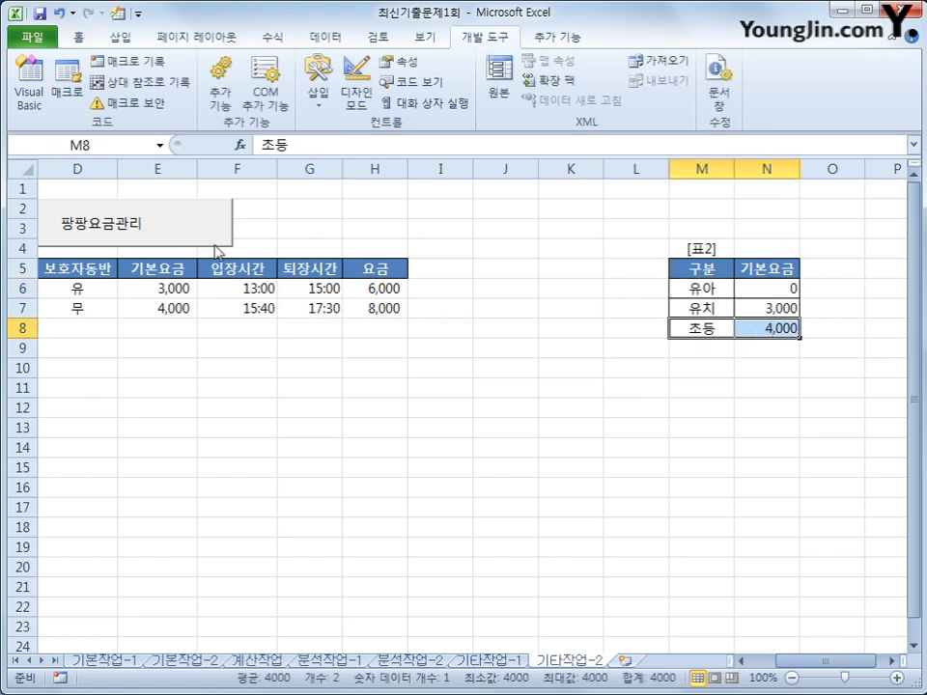
click(215, 237)
drag(517, 193, 414, 248)
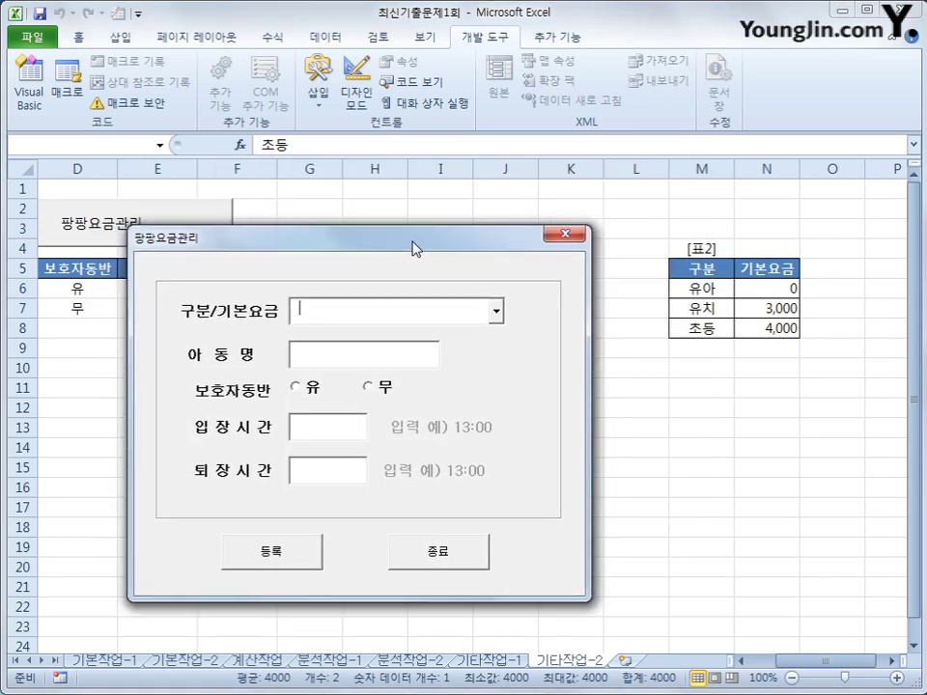
click(500, 313)
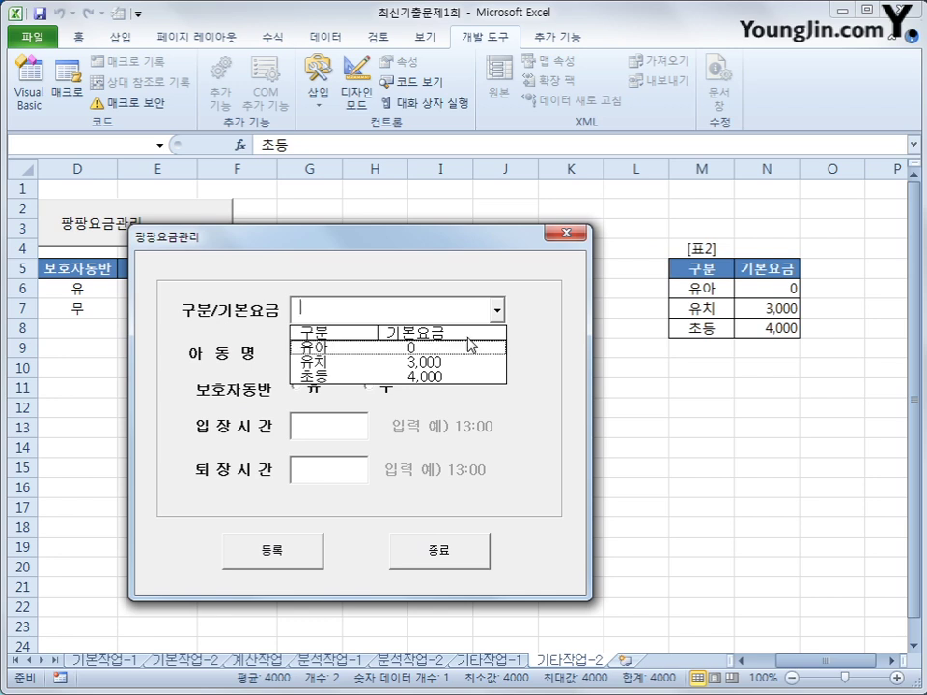
key(Escape)
click(497, 310)
click(485, 346)
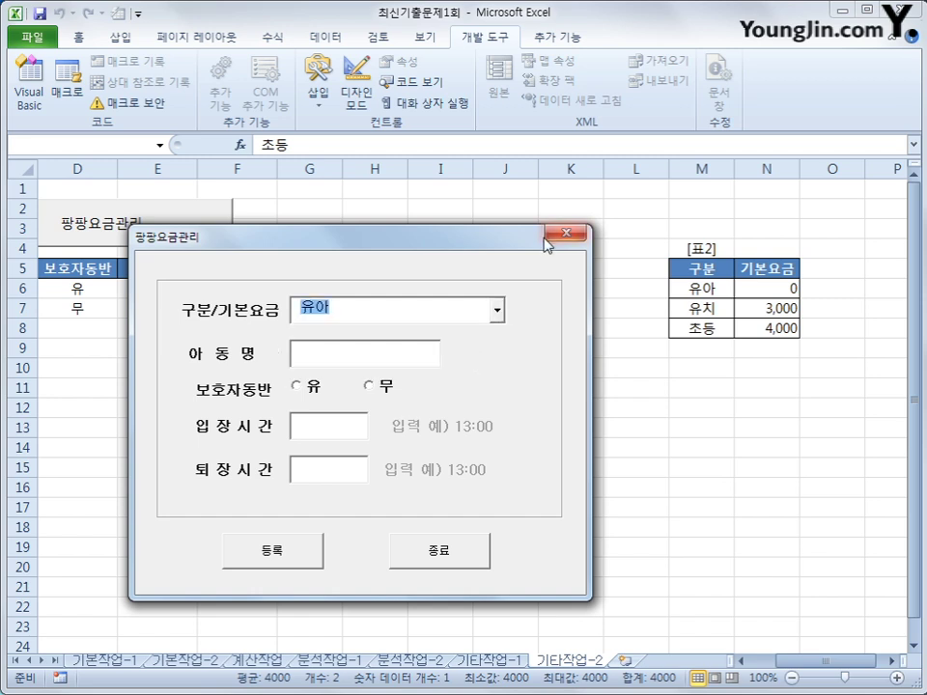
click(565, 233)
Step: Select categories M6:M8, reopen the form, choose 유아 again, and close it
drag(687, 286, 739, 322)
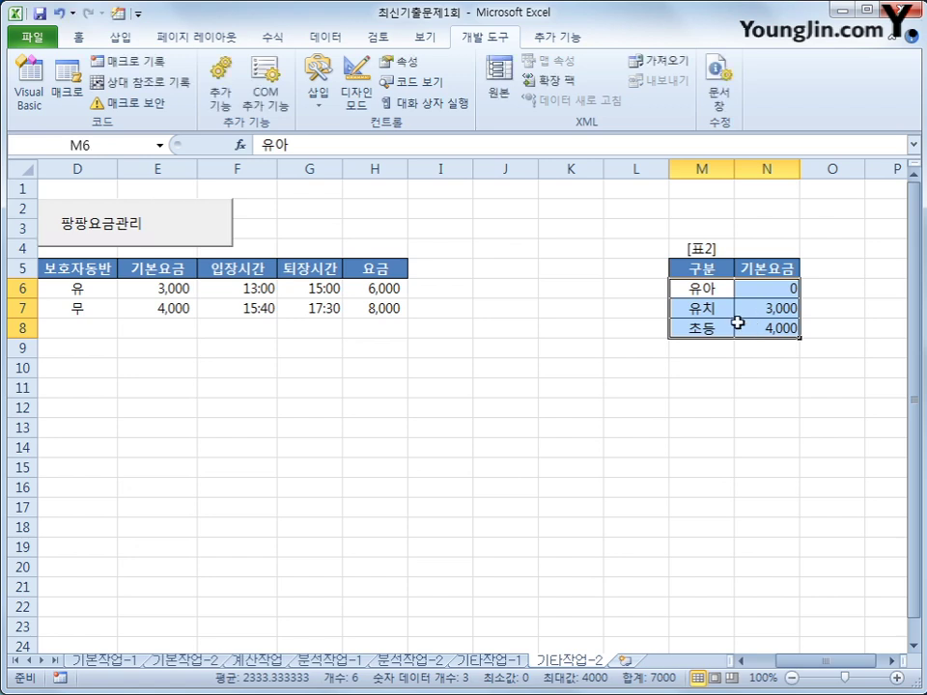
click(145, 243)
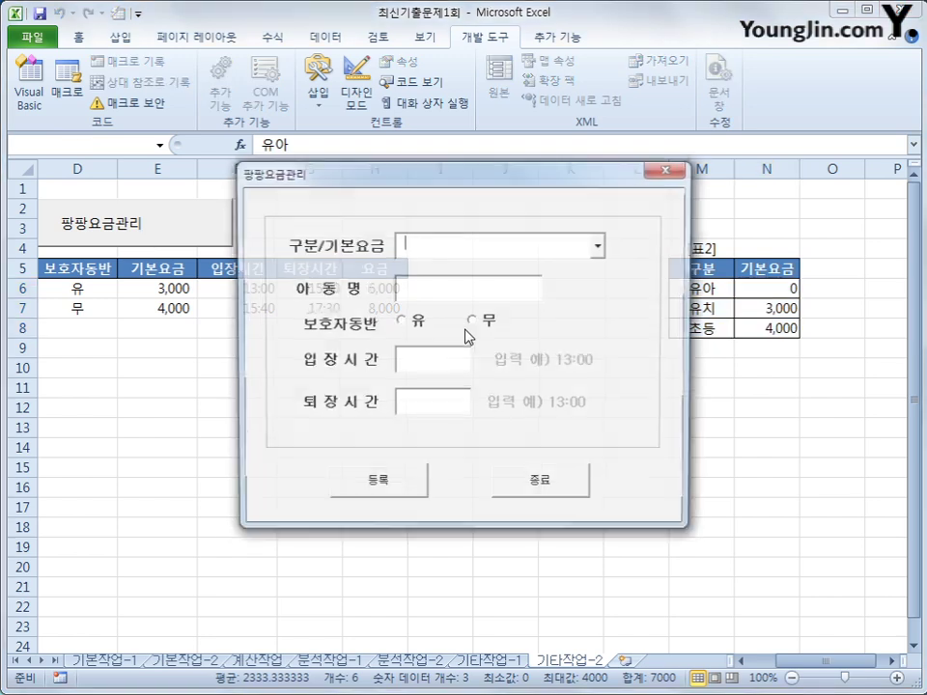
click(597, 246)
click(473, 282)
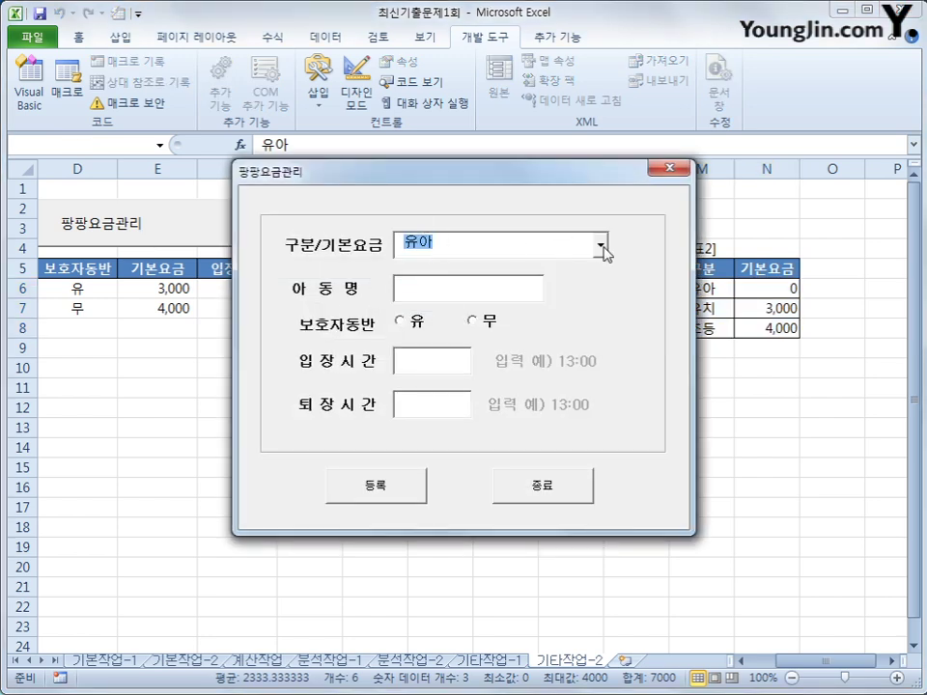
click(667, 169)
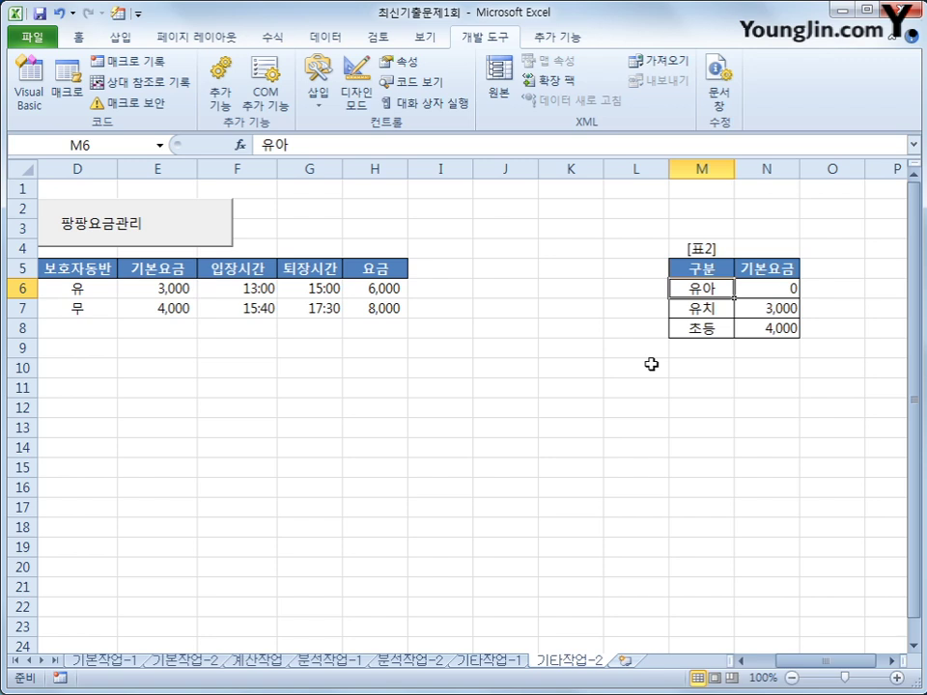
Step: In cmd등록_Click add If opt유 = True Then with Cells(i, 4) = "유"
click(39, 79)
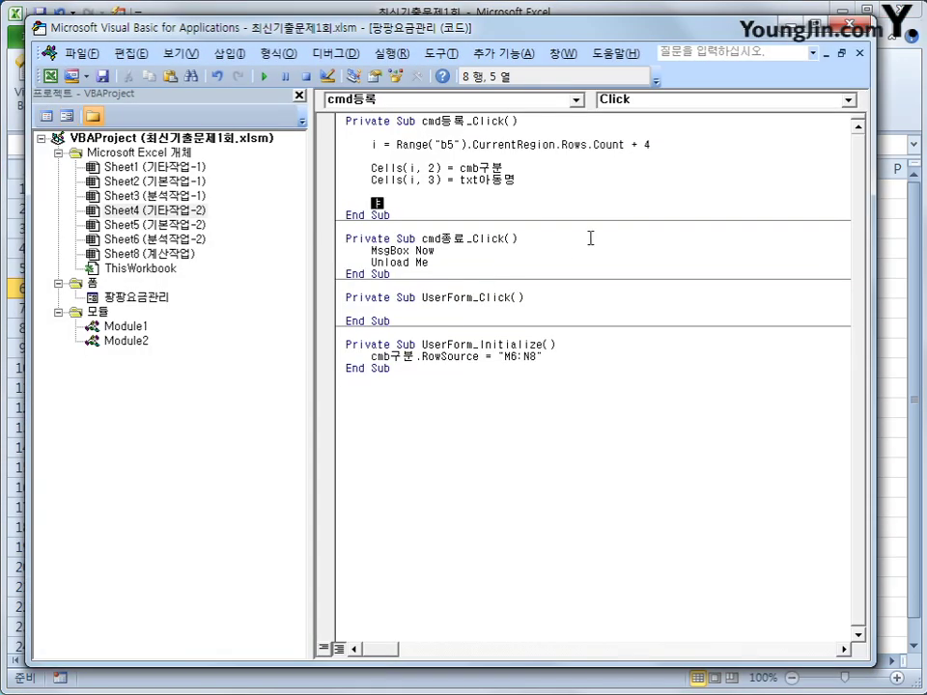
text(if opt)
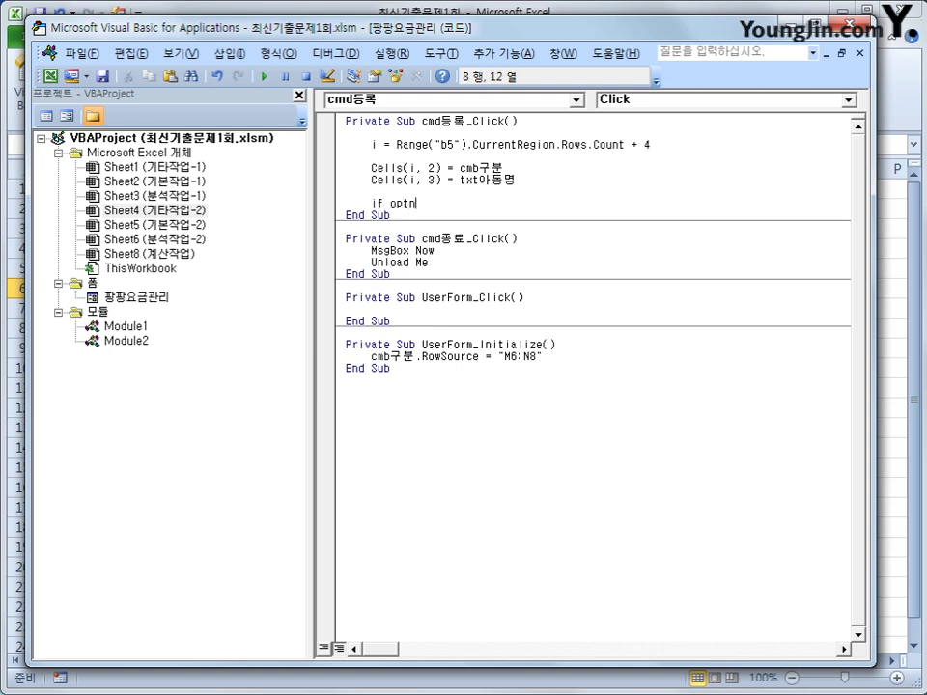
text(유 )
text(=)
text(reu)
key(BackSpace)
key(BackSpace)
key(BackSpace)
text(true then)
key(Return)
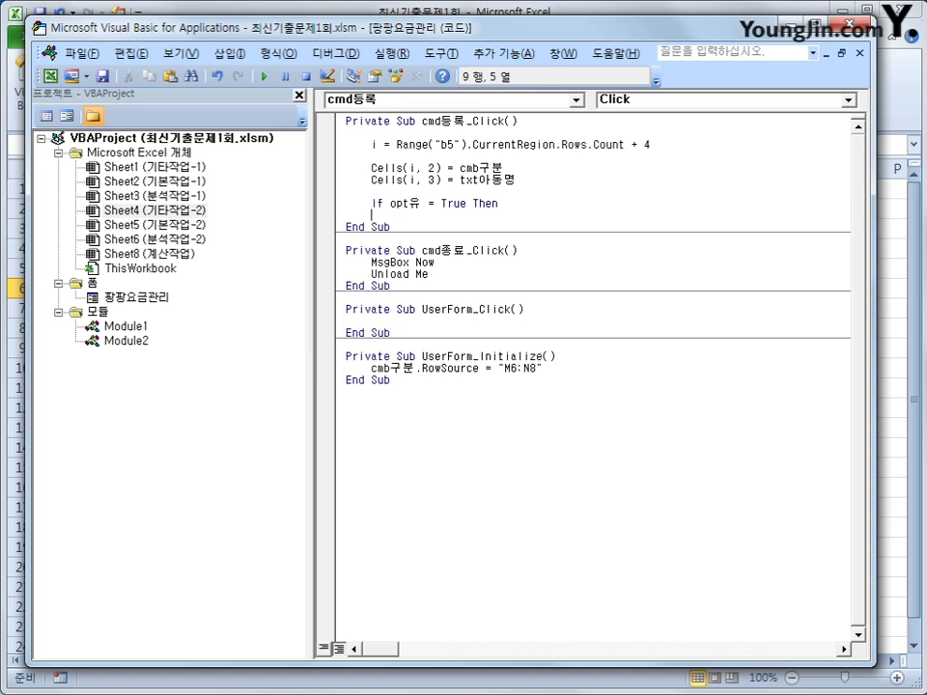
text(Cells(i, 2) = cmb구분)
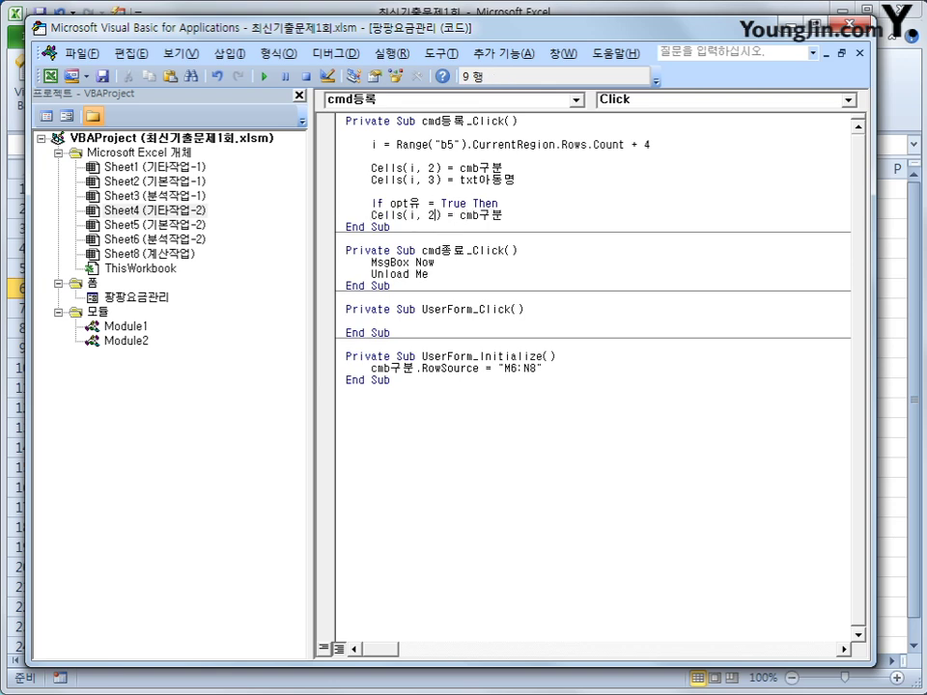
click(429, 214)
key(Delete)
text(4)
key(End)
key(ctrl+Left)
key(shift+End)
text("유)
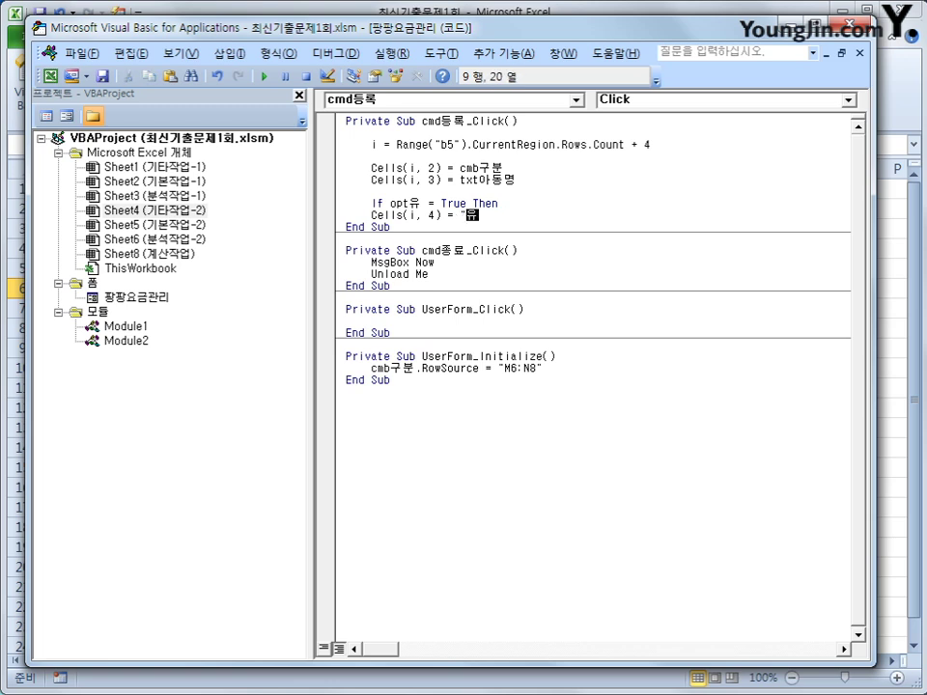
key(Return)
Step: Add an Else branch with Cells(i, 4) = "무" and close with End If
key(Up)
key(shift+End)
key(ctrl+c)
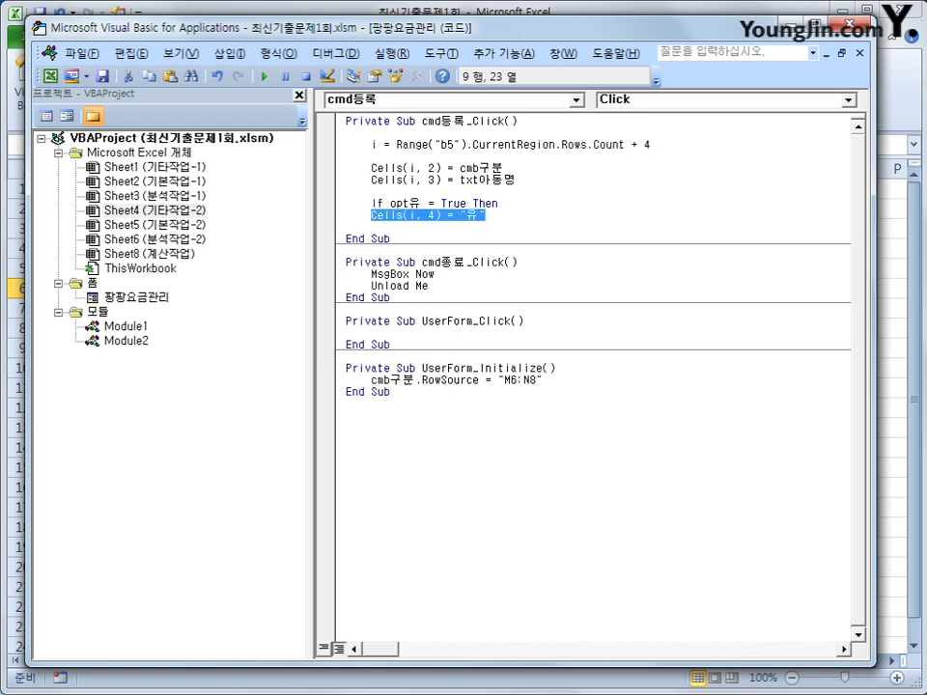
click(372, 226)
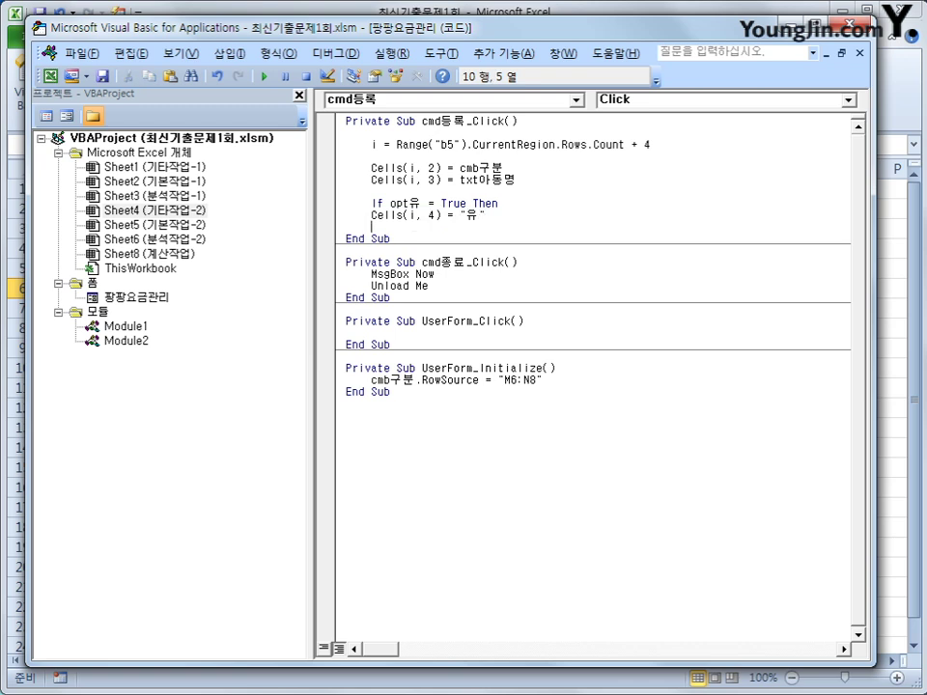
text(else)
key(Return)
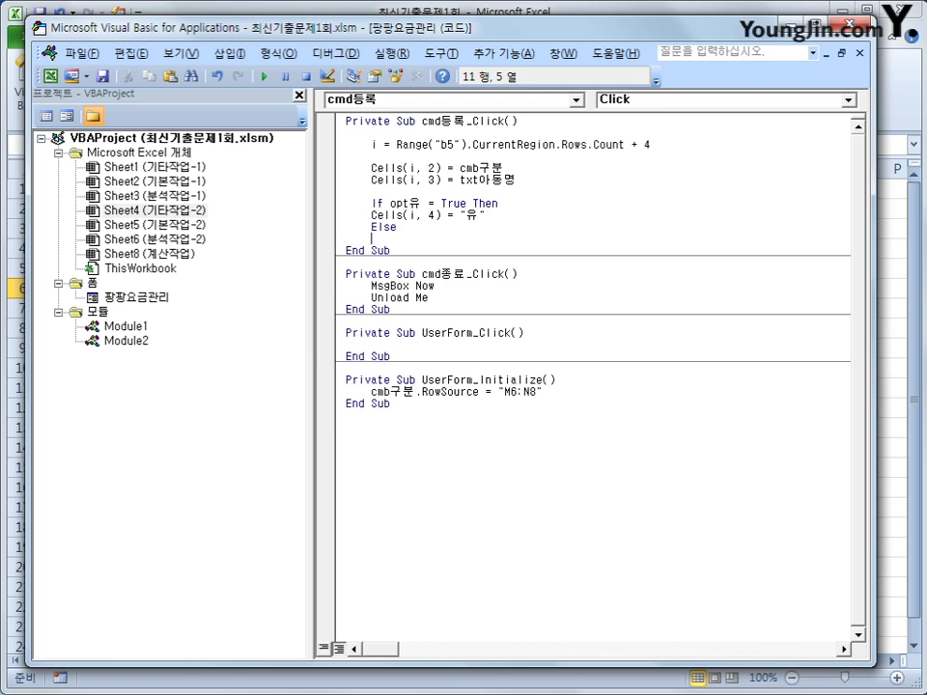
key(Up)
key(Up)
key(Tab)
key(Down)
key(Down)
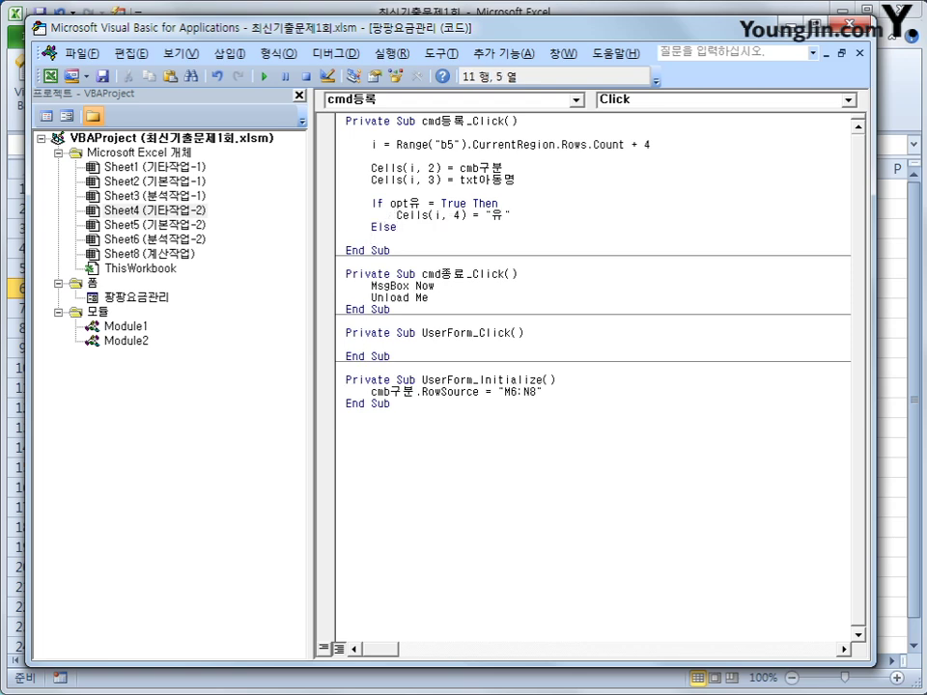
key(ctrl+v)
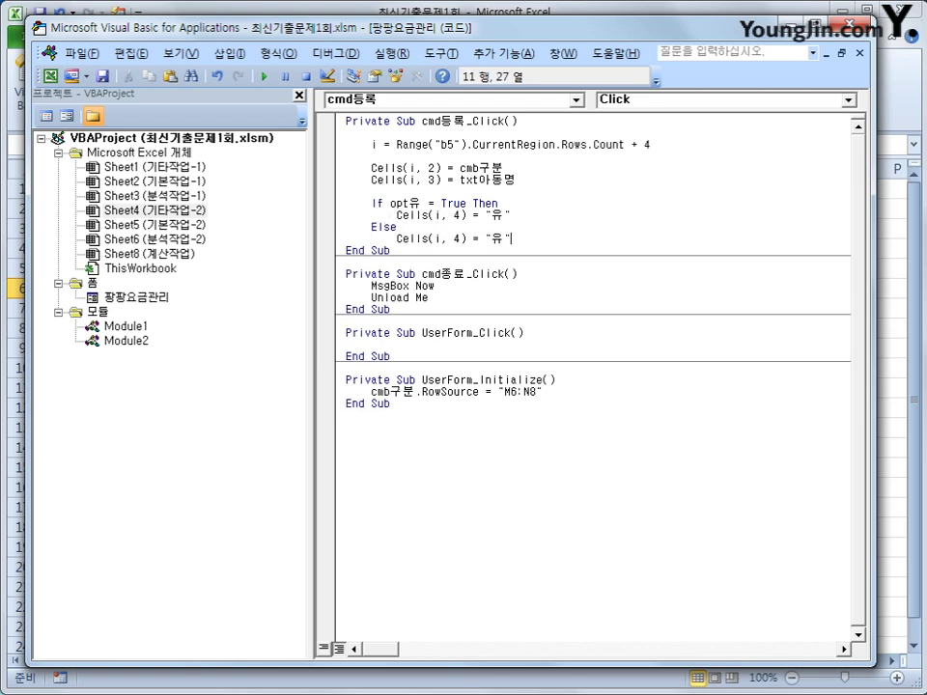
key(shift+Right)
text(무)
key(Return)
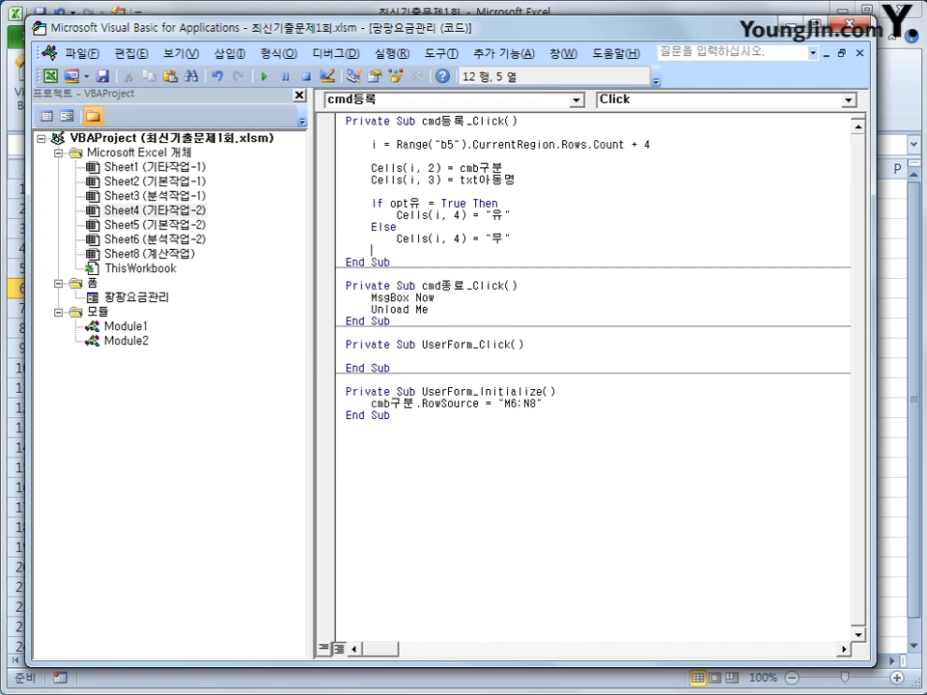
text(endiif)
key(Return)
key(Return)
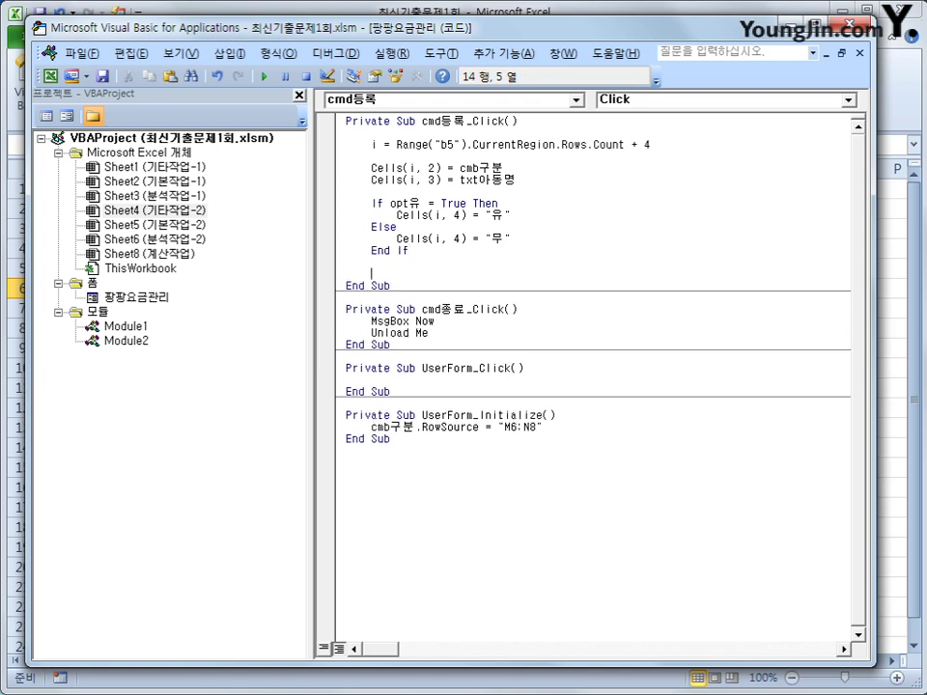
Step: Paste the assignment line below End If and change it to target Cells(i, 5)
key(ctrl+v)
key(Left)
key(Left)
key(Left)
key(Left)
key(Left)
key(Left)
key(Left)
key(Left)
key(Left)
key(Left)
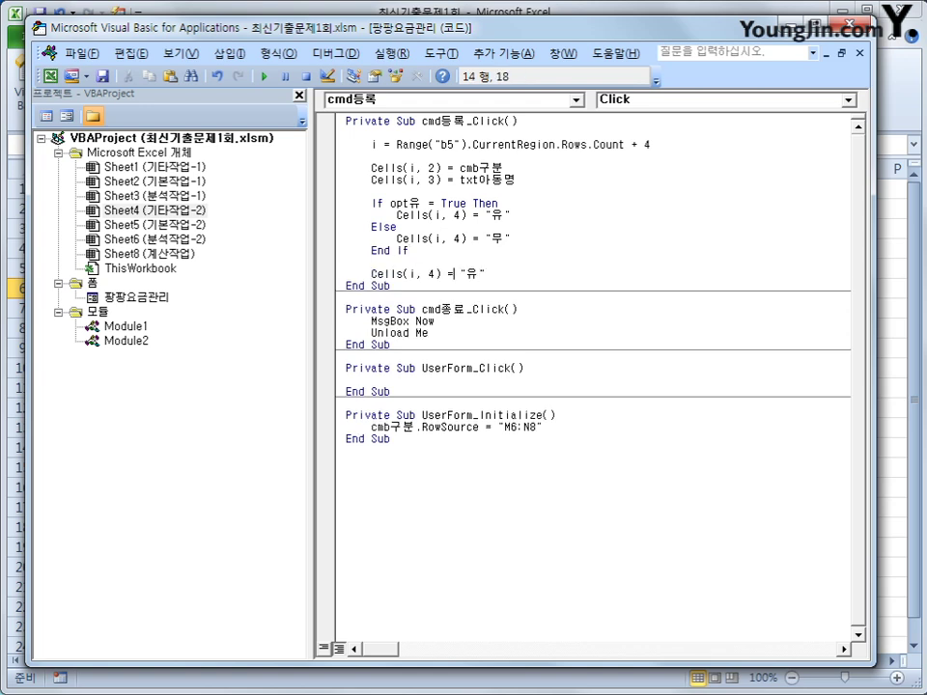
key(Right)
key(Right)
key(Delete)
text(5)
key(End)
key(Left)
key(Left)
key(shift+End)
key(Delete)
Step: Set Cells(i, 5) to Cells(cmb구분.ListIndex + 6, 14)
text(cmb구분)
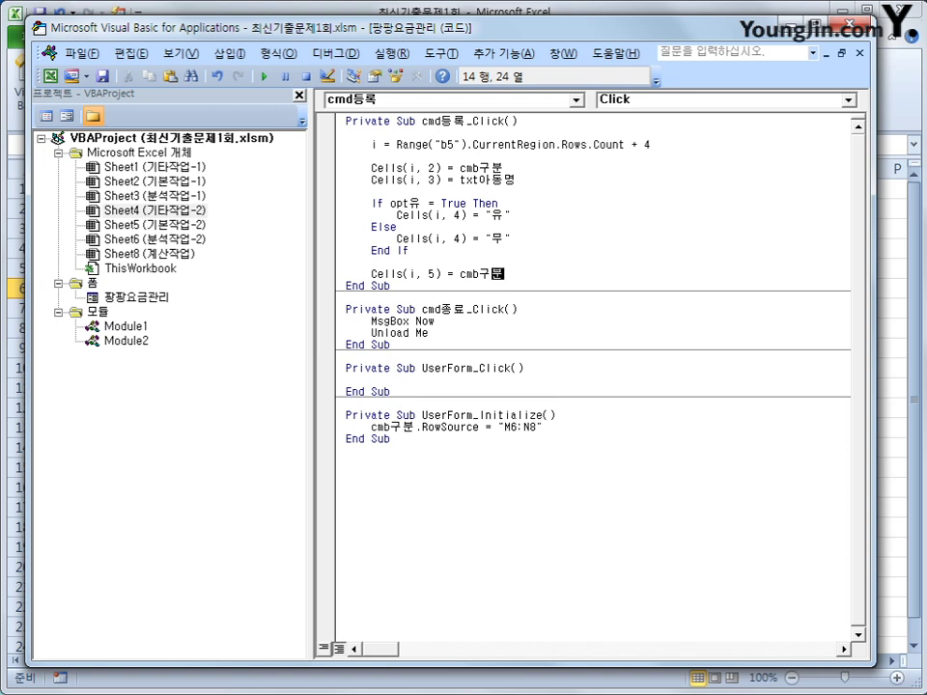
key(BackSpace)
key(BackSpace)
key(BackSpace)
key(BackSpace)
key(BackSpace)
text(cells()
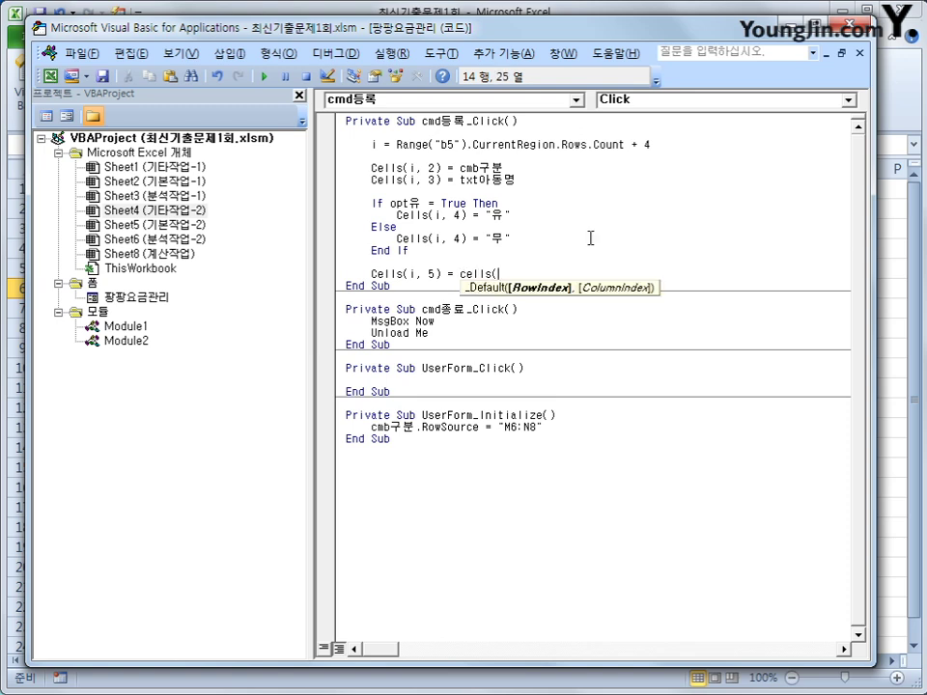
text(cmb구분.)
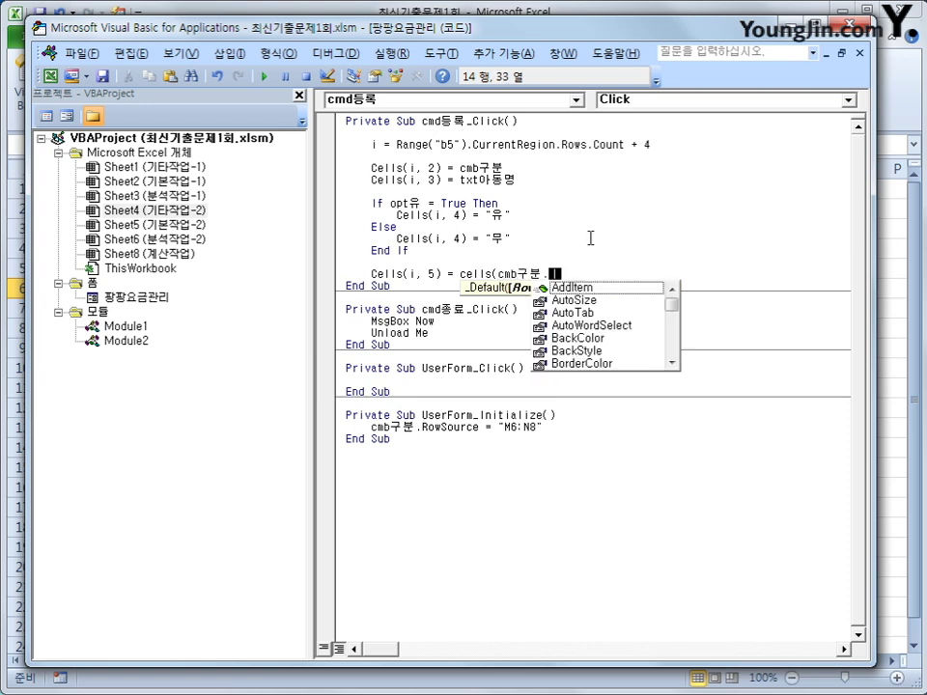
text(li)
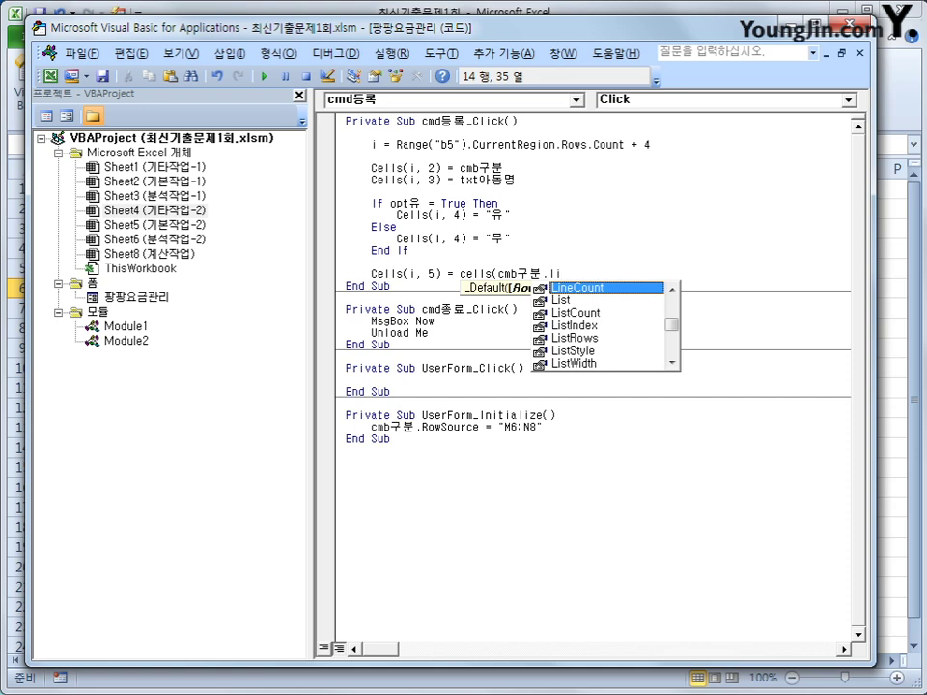
text(stin)
key(Tab)
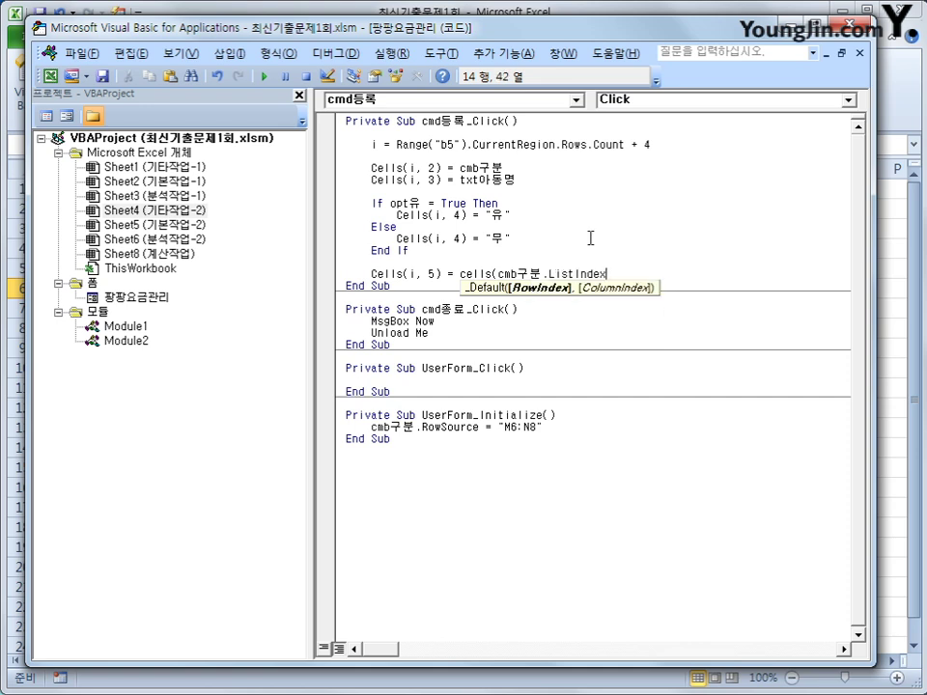
text(+ 6, )
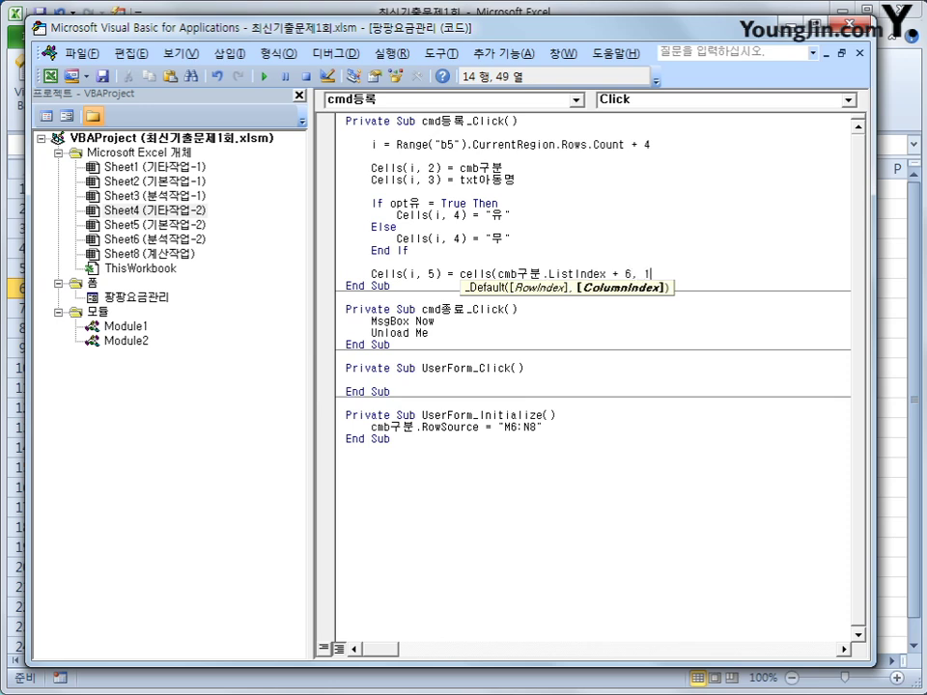
text(14))
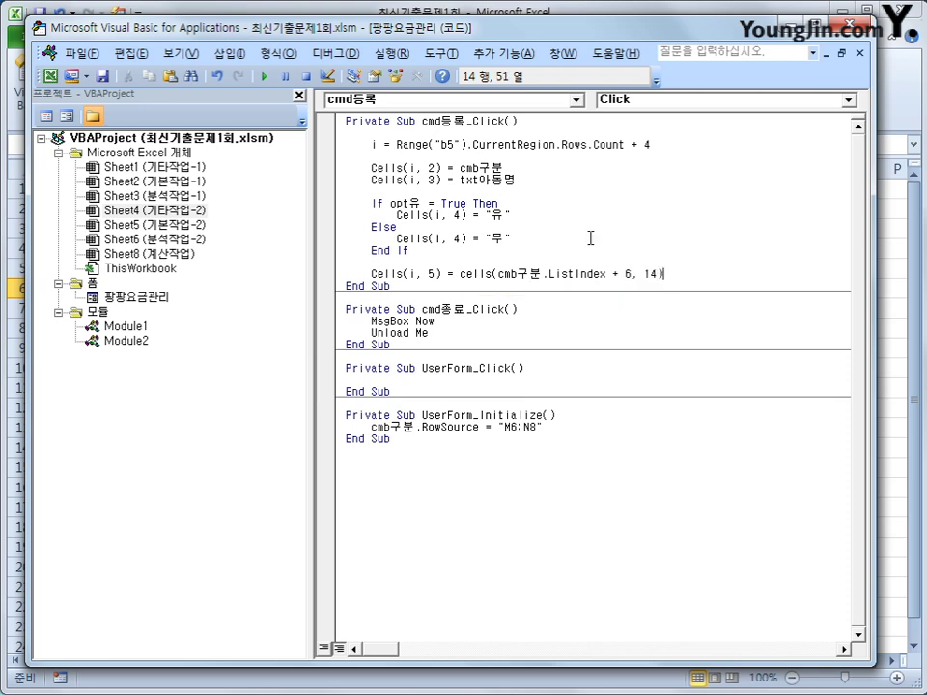
key(Return)
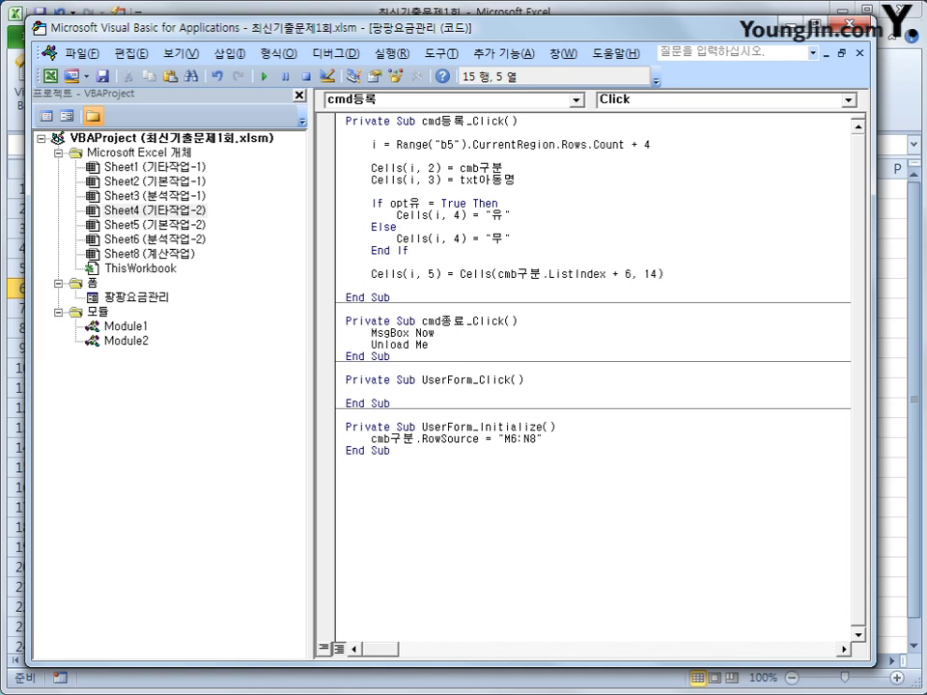
Step: Turn the pasted line into Cells(i, 6) = Format(txt입장시간, "hh:mm") for the entry time
text(Cells(i, 4) = "유")
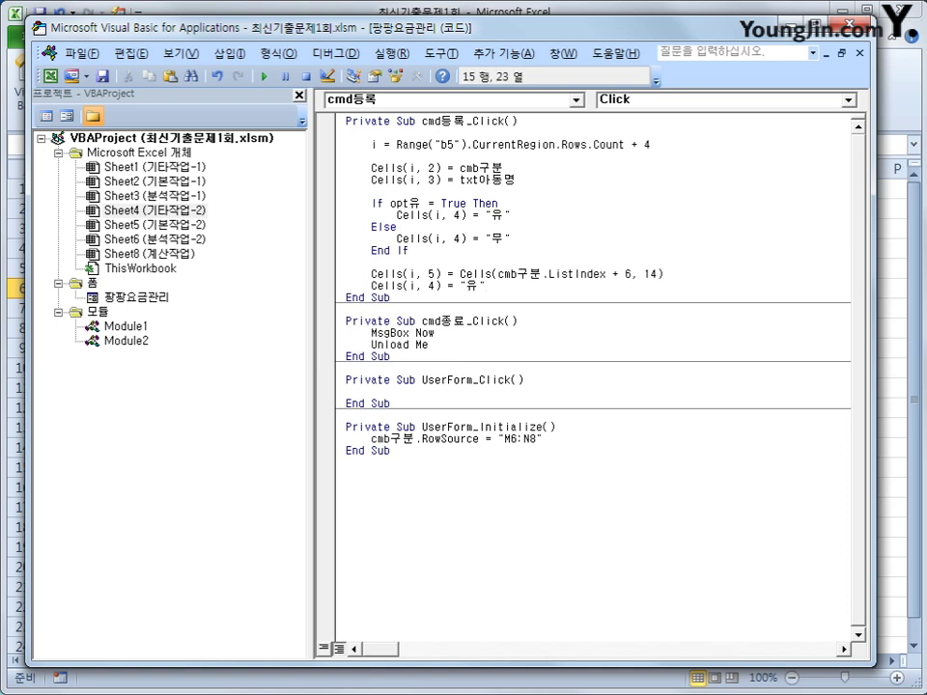
key(Left)
key(Left)
key(Left)
key(Left)
key(Left)
key(Left)
key(Left)
key(Delete)
text(6)
key(Right)
key(Right)
key(shift+End)
key(Delete)
text(for)
text(mat)
text((txt)
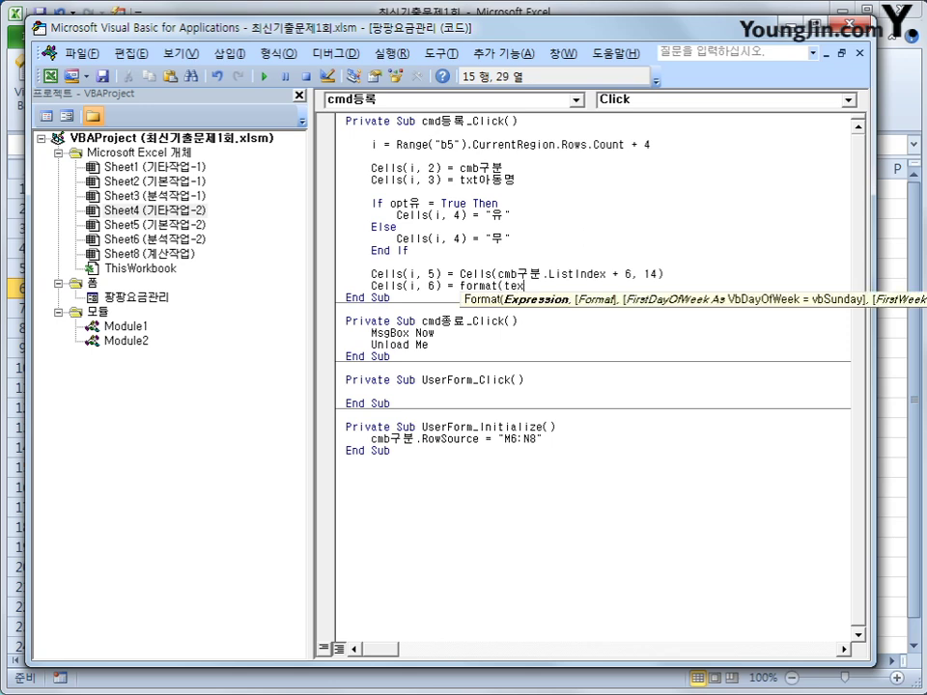
text(ㅇ)
text(장시간,")
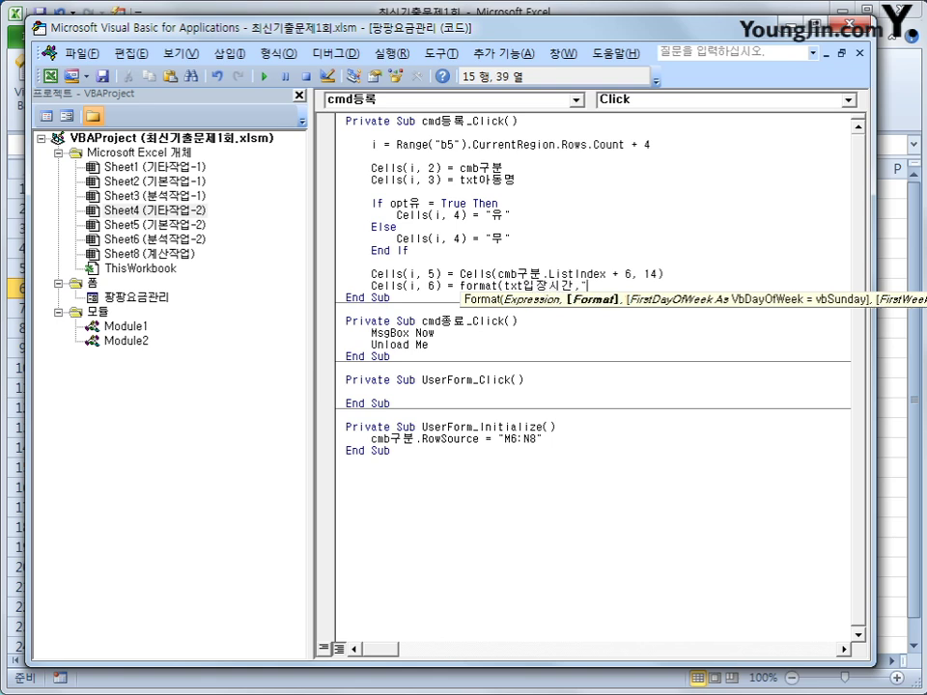
text(hh:mm)
text())
key(Return)
Step: Duplicate the entry-time line and change it to Cells(i, 7) using txt퇴장시간 for the exit time
key(Up)
key(shift+End)
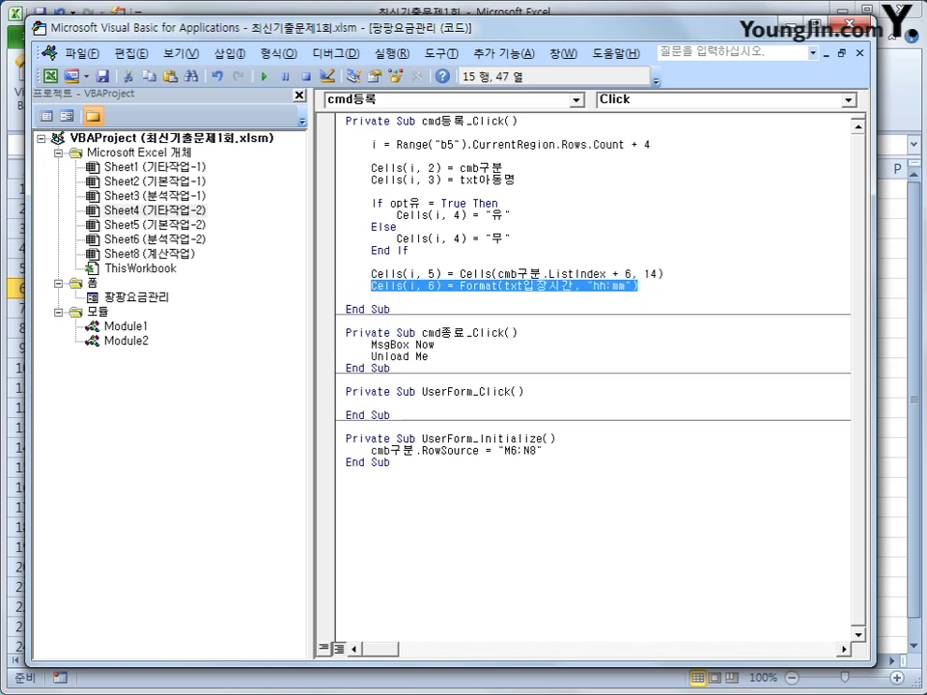
key(ctrl+c)
key(Down)
key(ctrl+v)
key(Return)
key(BackSpace)
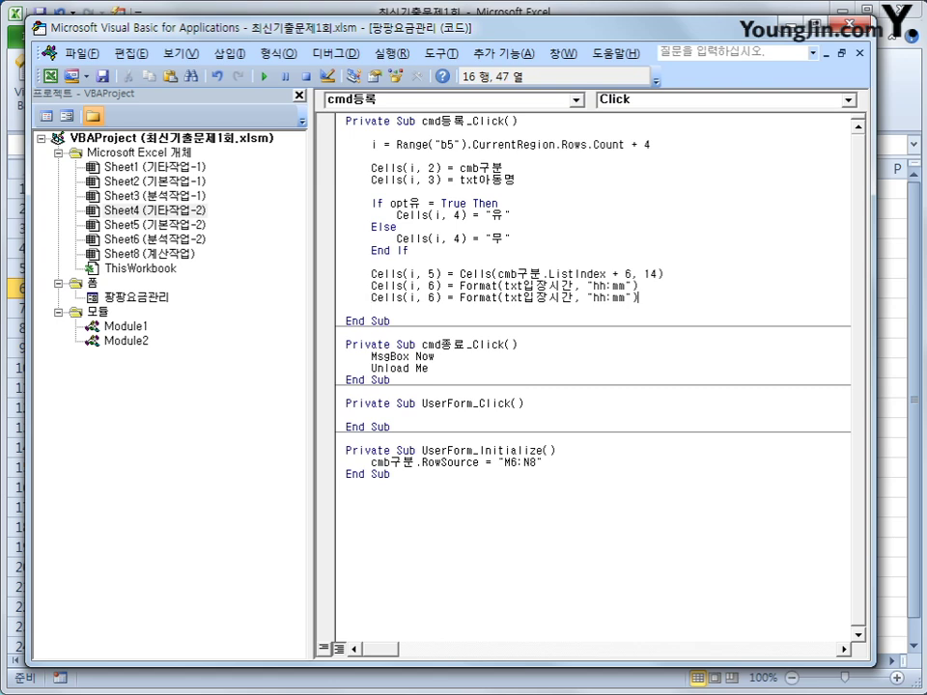
key(Left)
key(Left)
key(Left)
key(Left)
key(Left)
key(Left)
key(Left)
key(Left)
key(Left)
key(Left)
key(Left)
key(Left)
key(Left)
key(Left)
key(Left)
key(Left)
key(Left)
key(Left)
key(Left)
key(Left)
key(Left)
key(Left)
key(Left)
key(Left)
key(Left)
key(Left)
key(Left)
key(Left)
key(End)
key(Left)
key(Left)
key(Left)
key(Left)
key(Left)
key(Left)
key(Left)
key(Left)
key(Left)
key(Left)
key(Left)
key(Left)
key(Left)
key(Left)
key(Left)
key(Left)
key(Left)
key(Left)
key(Left)
key(Right)
key(shift+Right)
key(shift+Right)
text(퇴장)
key(End)
Step: Start a column 8 line by copying the exit-time line and changing its column to 8
key(Return)
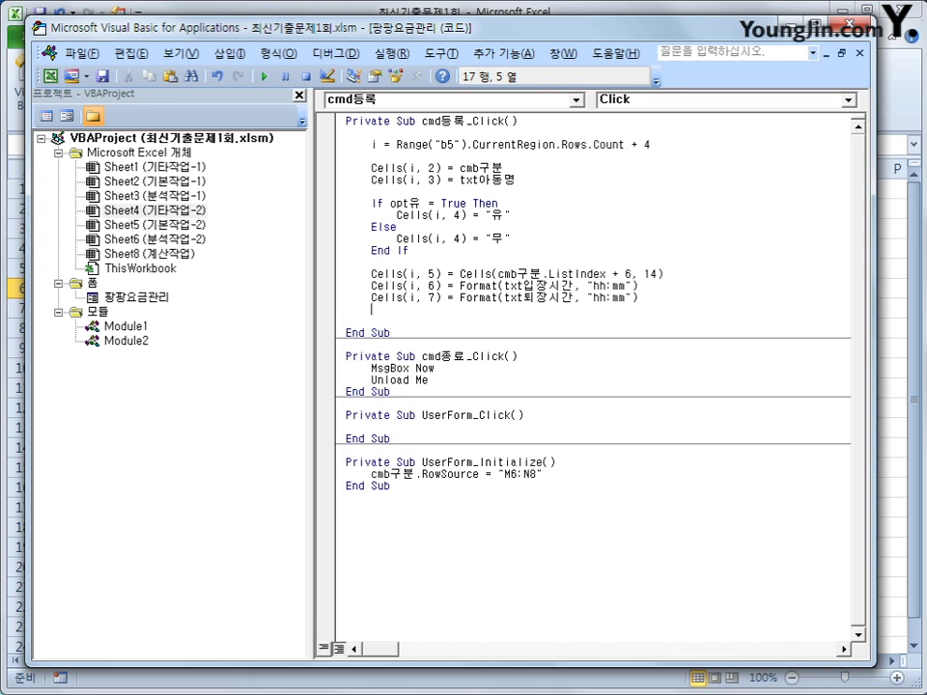
key(Up)
key(shift+End)
key(ctrl+c)
key(Down)
key(ctrl+v)
key(Left)
key(Left)
key(Left)
key(Left)
key(Left)
key(Left)
key(Left)
key(Left)
key(Left)
key(Left)
key(Left)
key(Left)
key(Left)
key(Left)
key(Left)
key(Left)
key(Left)
key(Left)
key(Left)
key(Left)
key(Left)
key(Left)
key(Left)
key(Left)
key(Left)
key(Left)
key(Left)
key(Left)
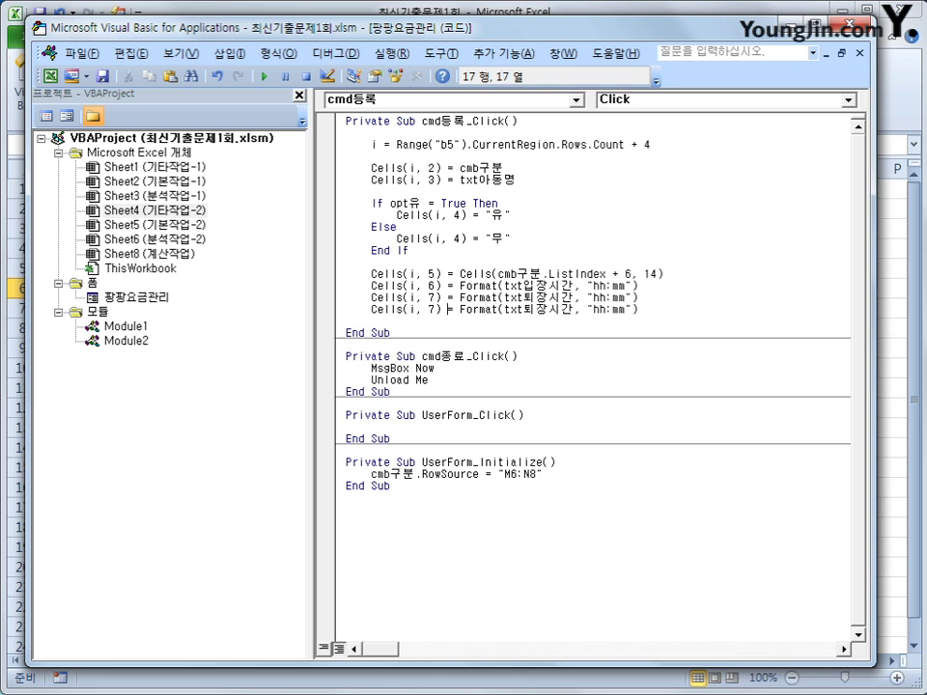
key(Delete)
text(8)
key(Right)
key(Right)
key(Right)
key(Right)
key(shift+End)
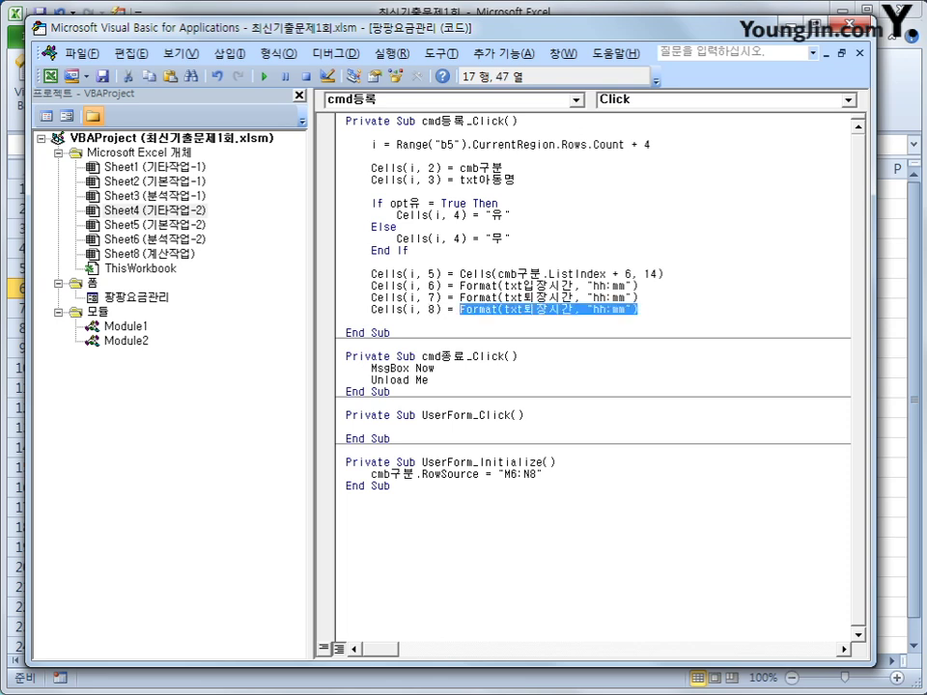
Step: Replace the Format expression with Hour(Cells(i,7) - Cells(i,6)) * Cells(i,5) for the charge
key(Delete)
text(ㅗH)
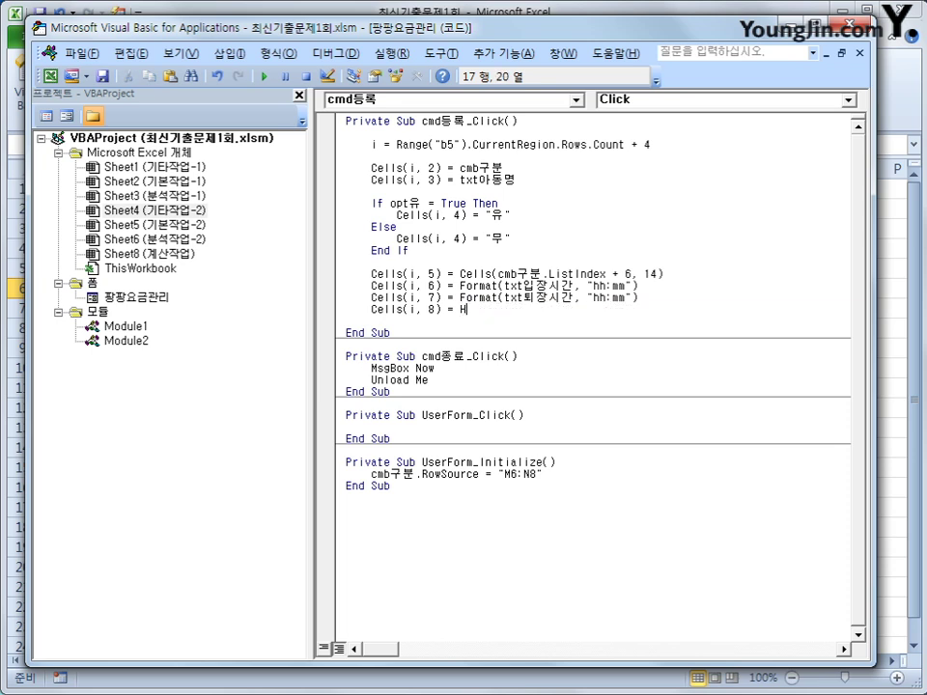
text(our(ce)
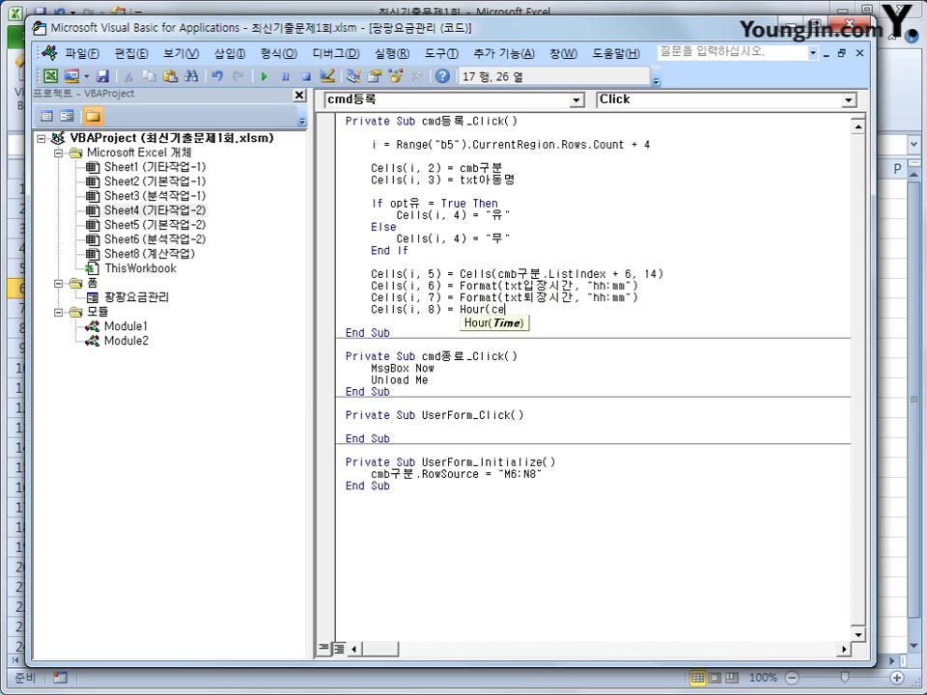
text(lls(i,)
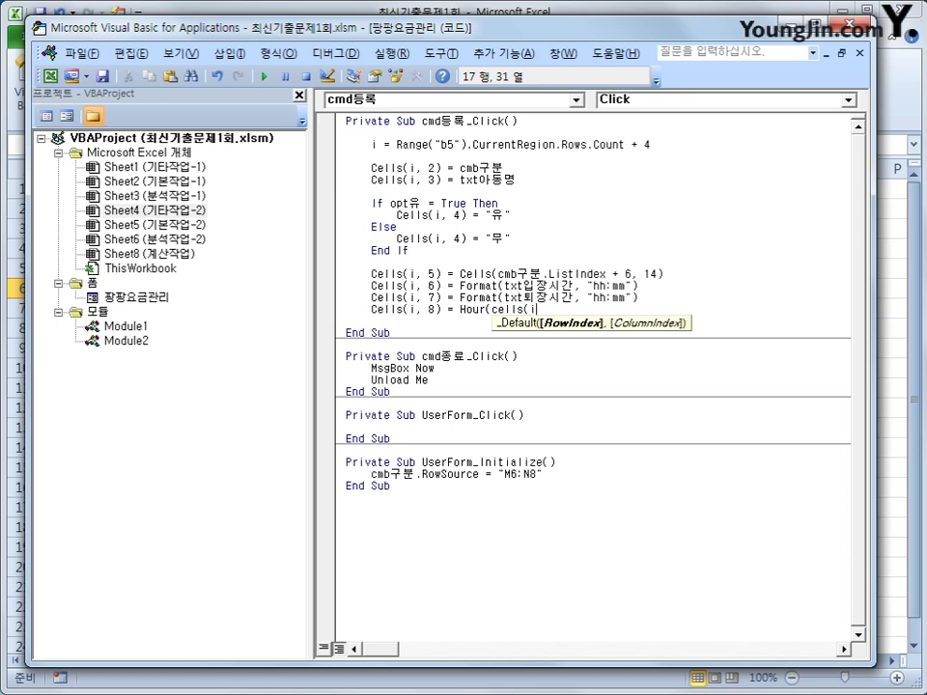
text(7)
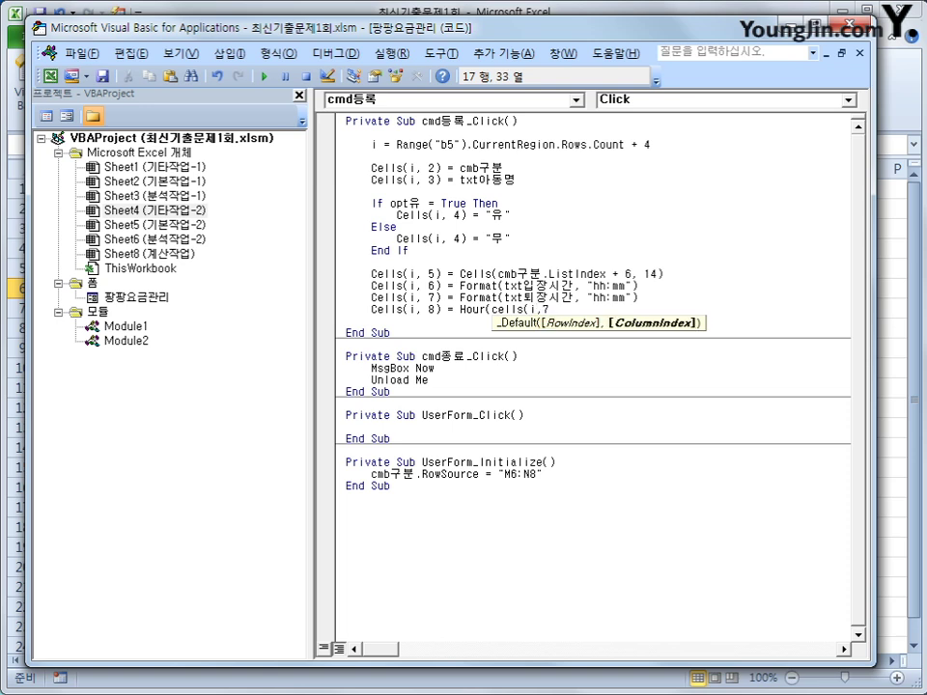
text())
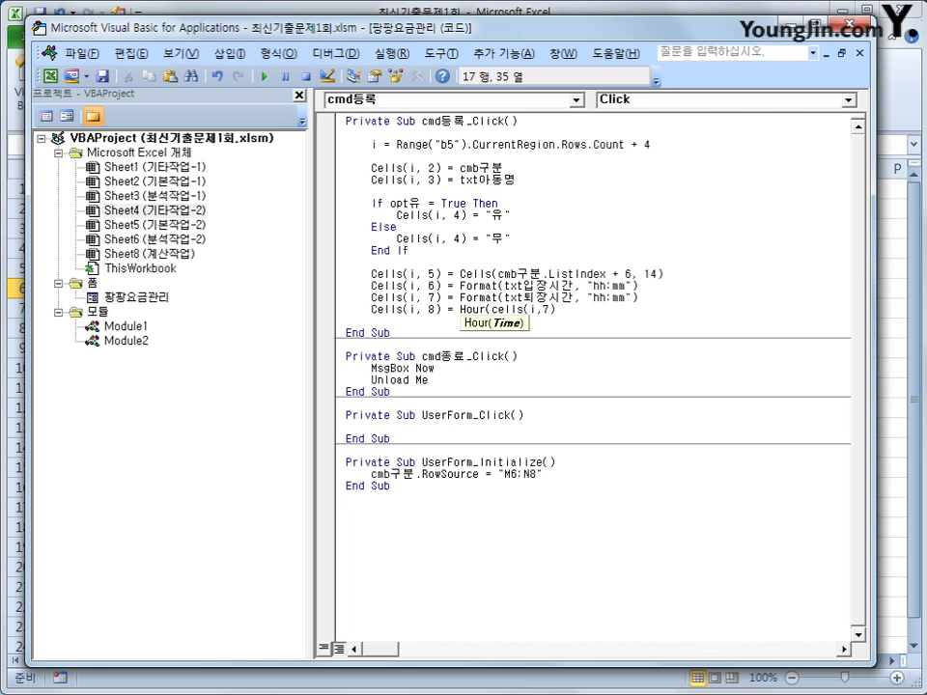
text( -cells(i)
text(,6))
text( * )
text(cells(i,)
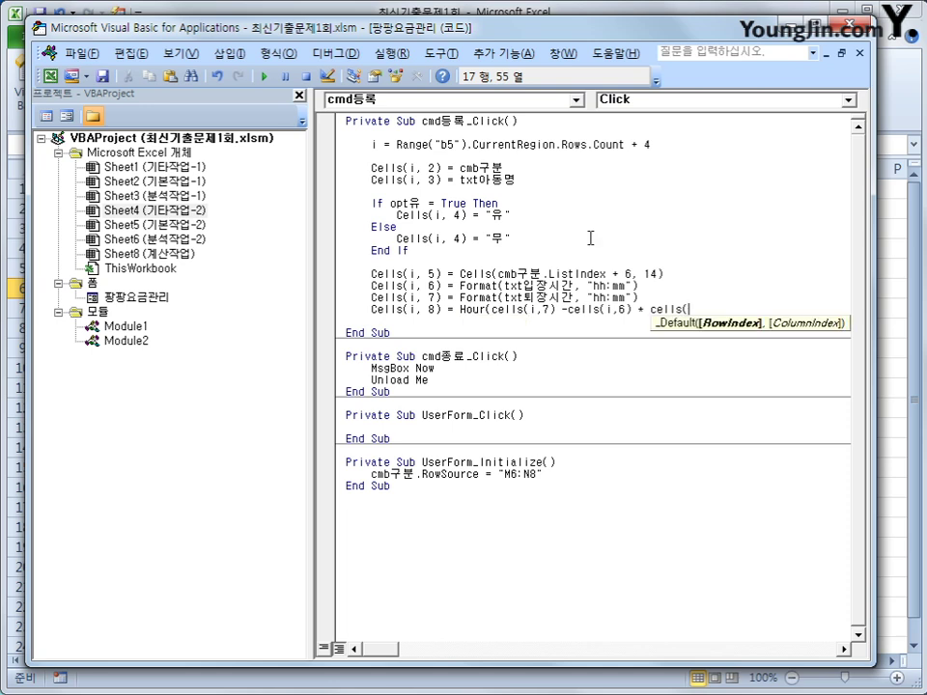
text(5))
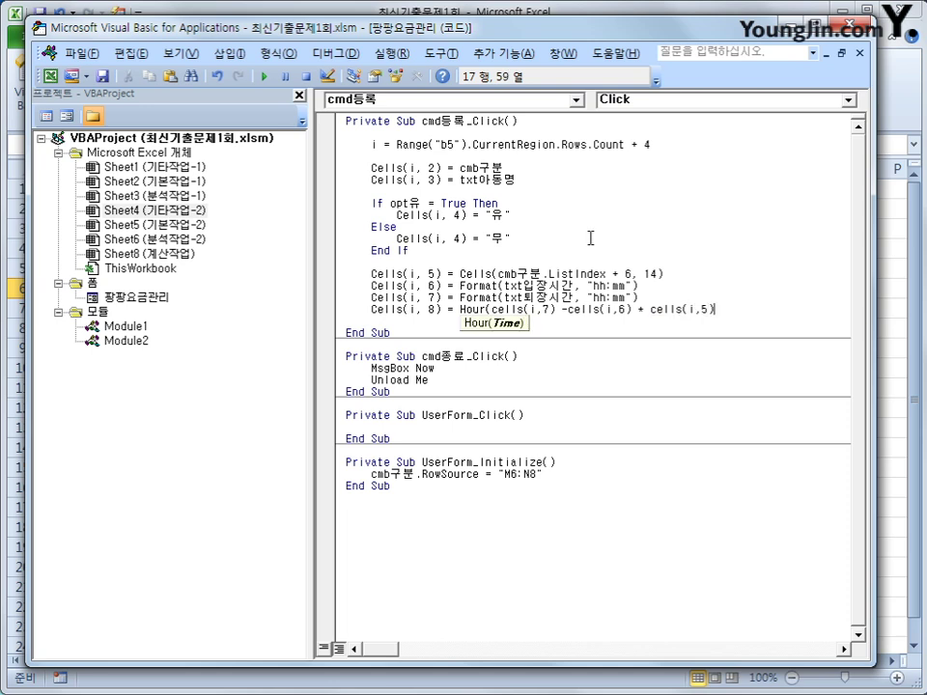
key(Left)
key(Left)
key(Left)
key(Left)
key(Left)
key(Left)
key(Left)
key(Left)
key(Left)
key(Left)
key(Left)
key(Left)
key(Left)
text())
key(Down)
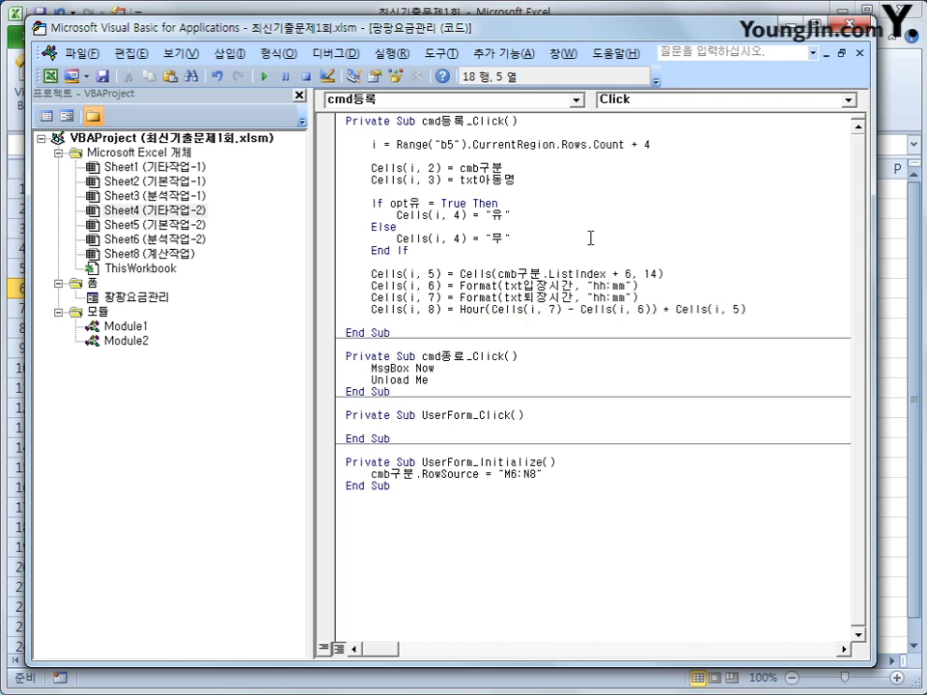
key(Up)
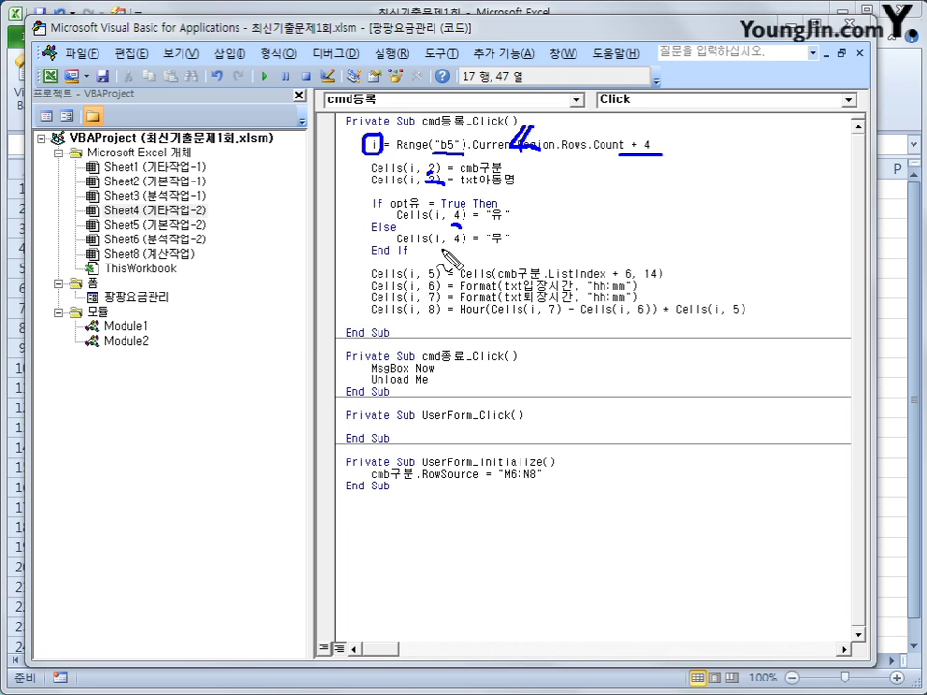
drag(422, 186, 502, 174)
mouse_move(583, 179)
mouse_down()
mouse_move(708, 199)
mouse_move(607, 186)
mouse_move(705, 196)
mouse_move(692, 199)
mouse_up()
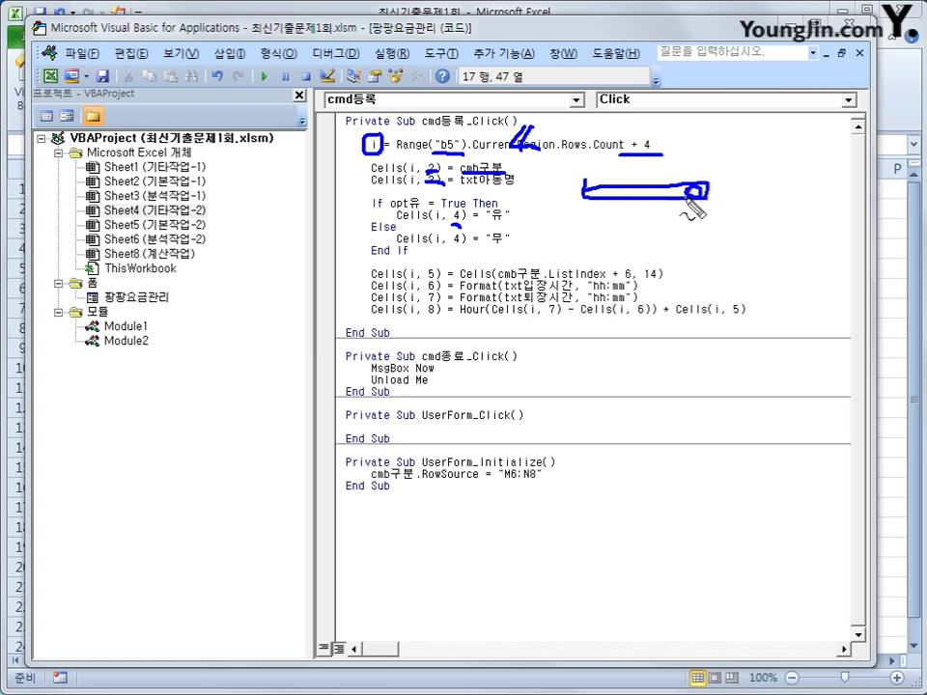
mouse_move(632, 189)
mouse_down()
mouse_move(632, 206)
mouse_move(600, 207)
mouse_move(521, 167)
mouse_move(521, 198)
mouse_up()
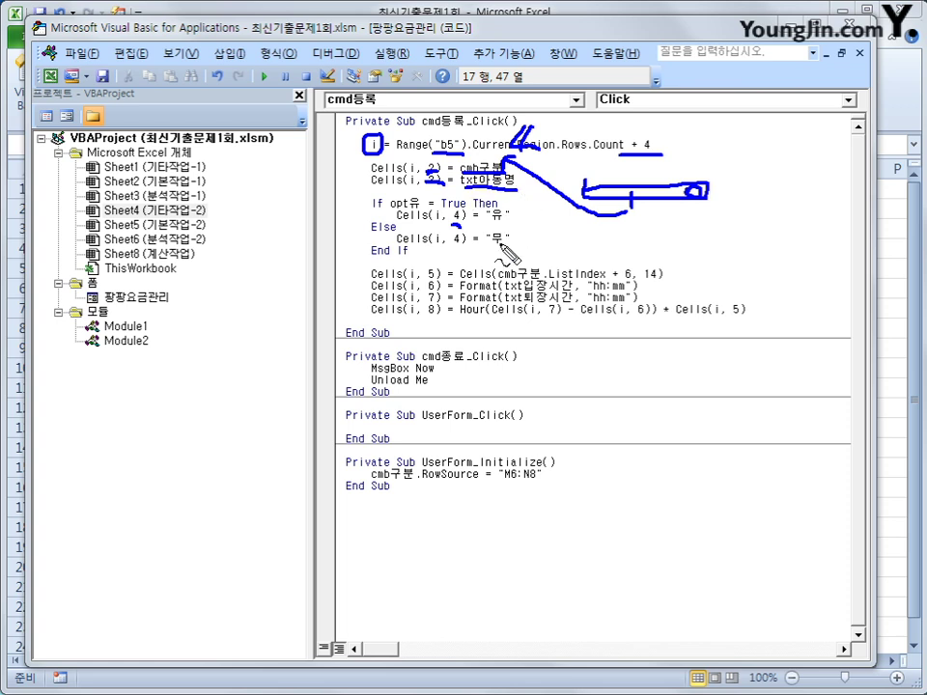
drag(549, 234, 626, 253)
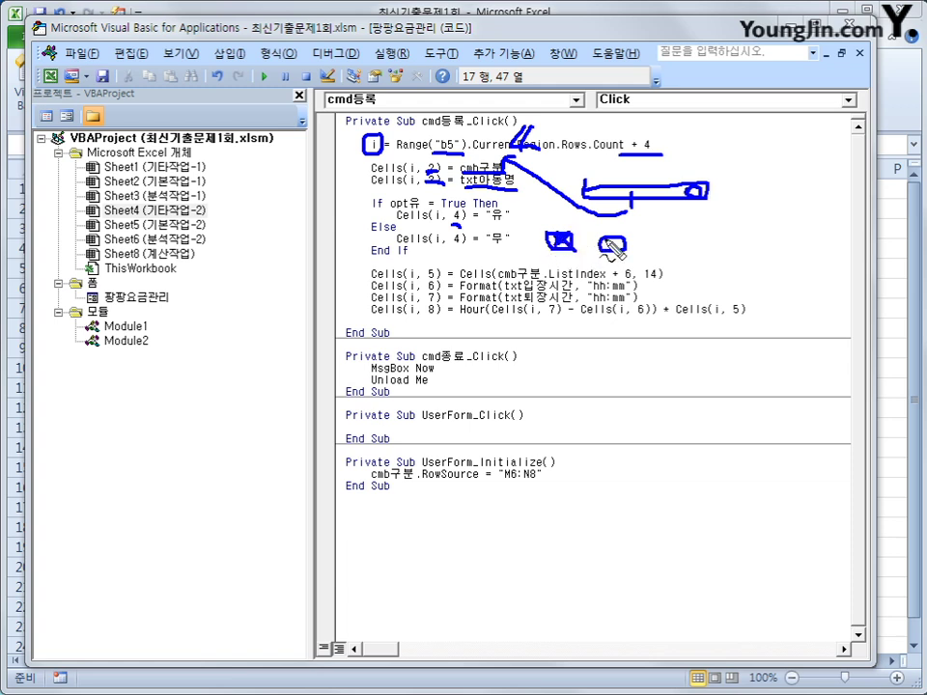
drag(509, 234, 514, 250)
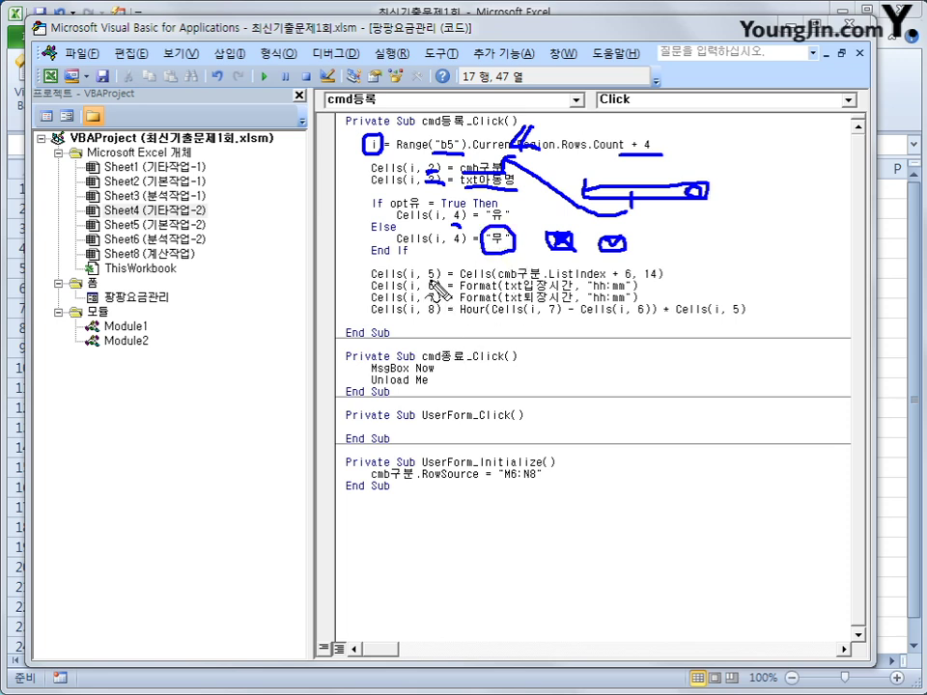
drag(430, 279, 664, 282)
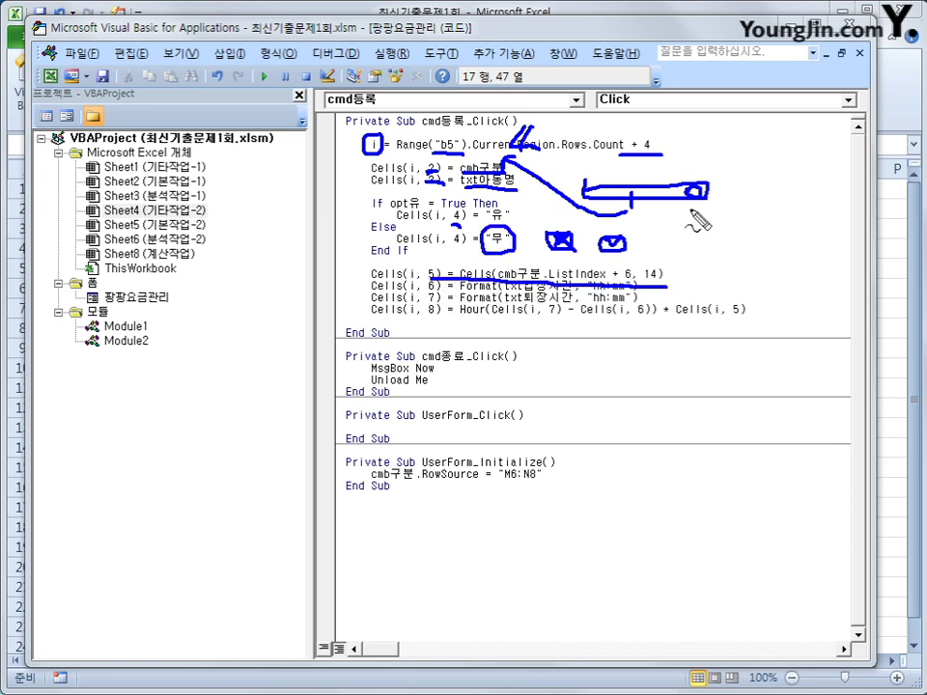
mouse_move(695, 217)
mouse_down()
mouse_move(656, 213)
mouse_move(714, 192)
mouse_move(695, 218)
mouse_up()
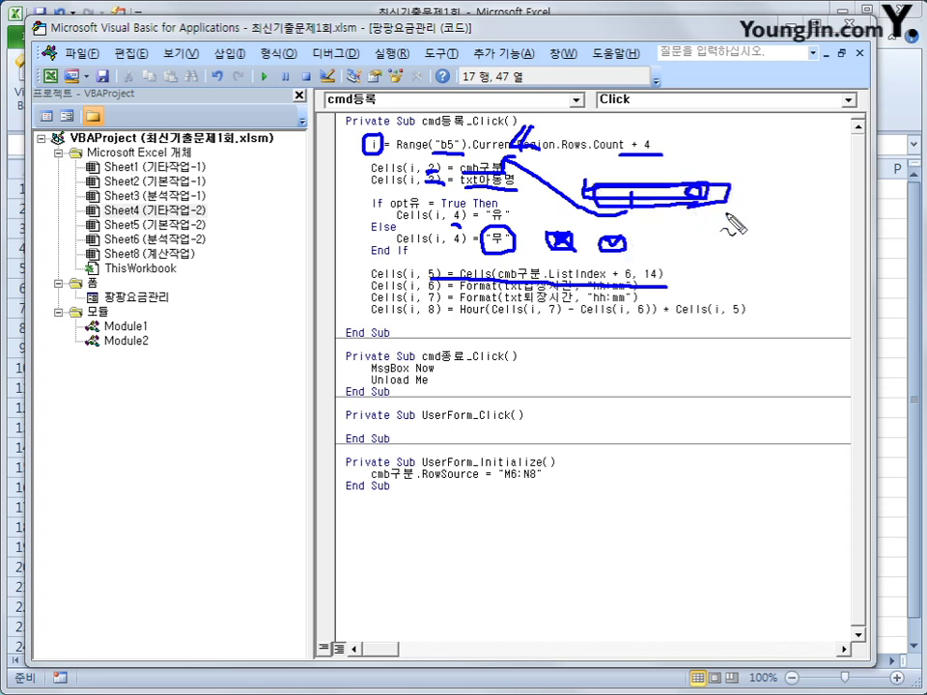
mouse_move(753, 198)
mouse_down()
mouse_move(745, 220)
mouse_move(754, 199)
mouse_up()
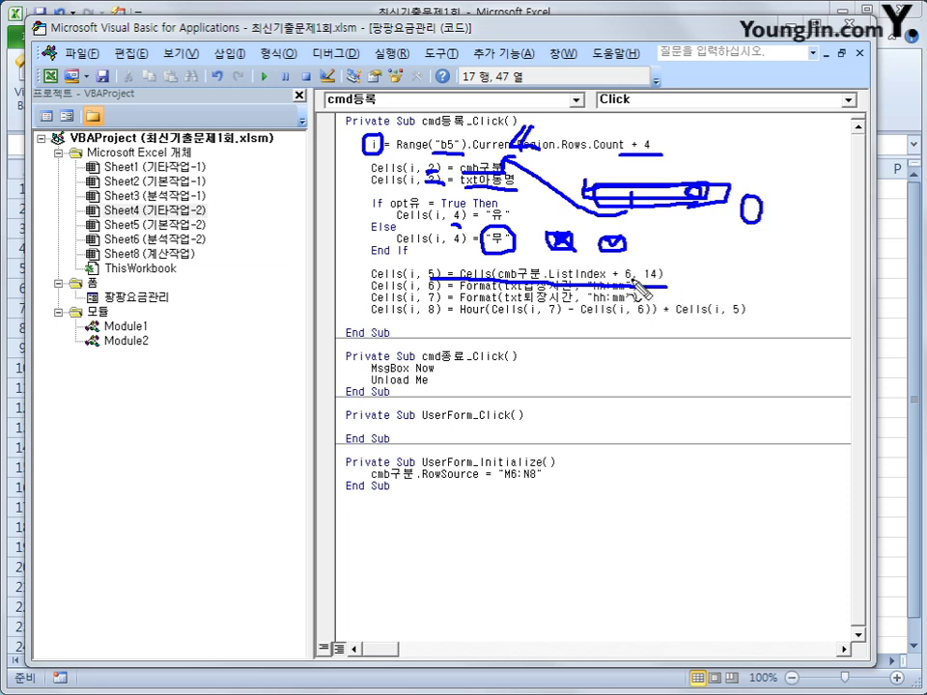
drag(626, 263, 627, 267)
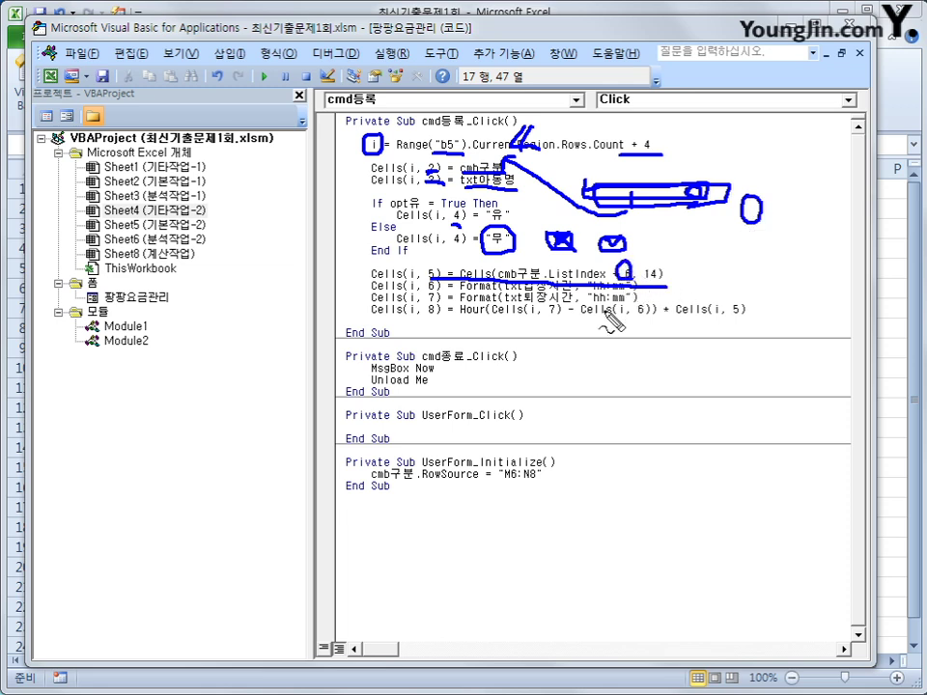
drag(649, 262, 663, 286)
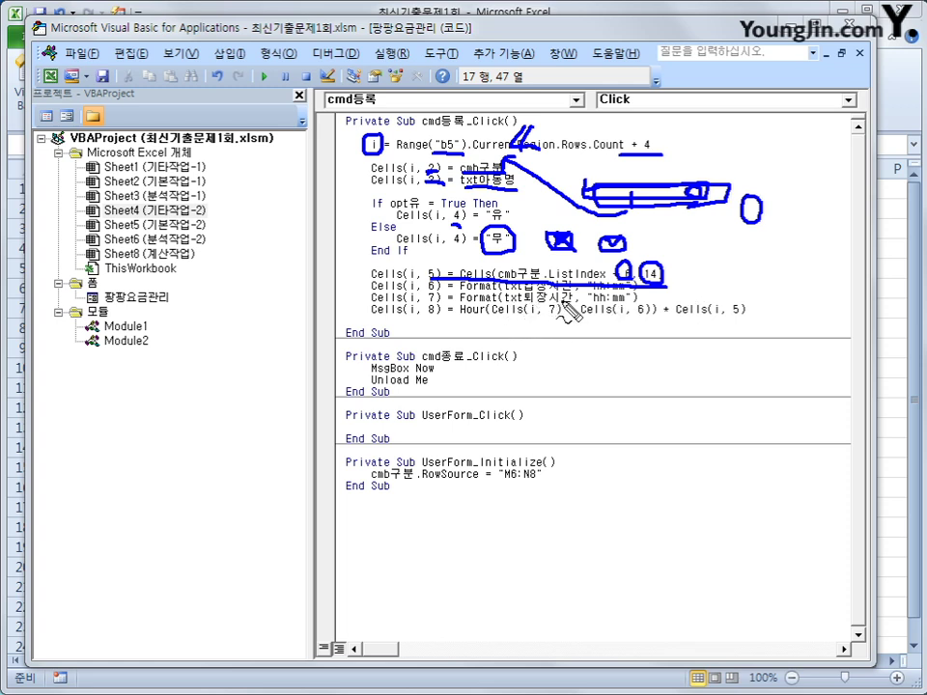
mouse_move(586, 292)
mouse_down()
mouse_move(629, 292)
mouse_move(626, 305)
mouse_up()
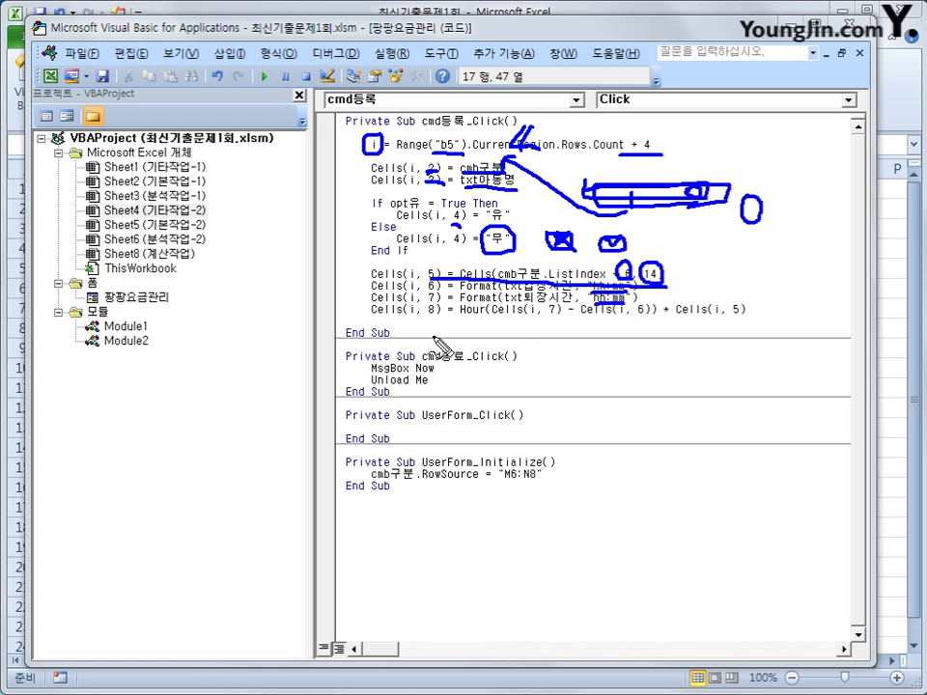
mouse_move(495, 320)
mouse_down()
mouse_move(645, 320)
mouse_move(714, 331)
mouse_move(759, 316)
mouse_move(738, 306)
mouse_move(702, 327)
mouse_up()
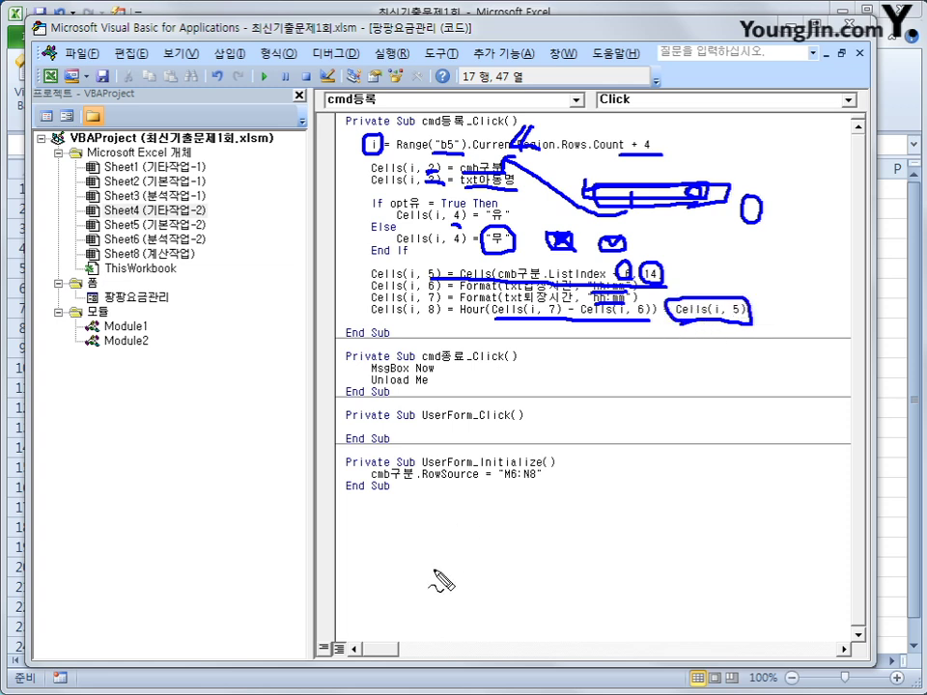
key(Escape)
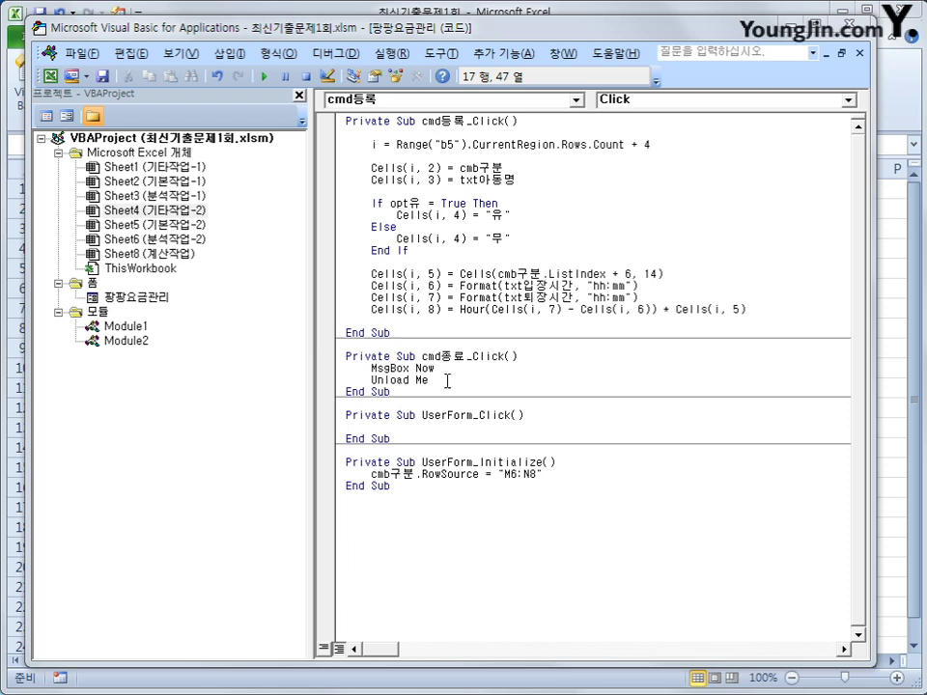
Step: Back in the worksheet, open the 팡팡요금관리 form, choose 유치 and enter the child's name
click(848, 24)
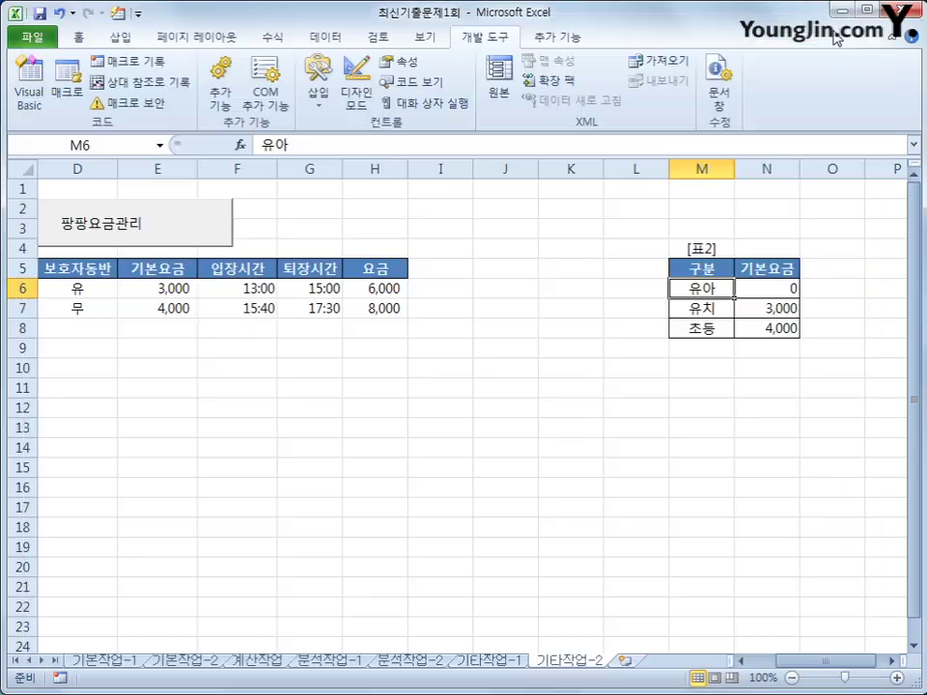
click(621, 447)
click(184, 241)
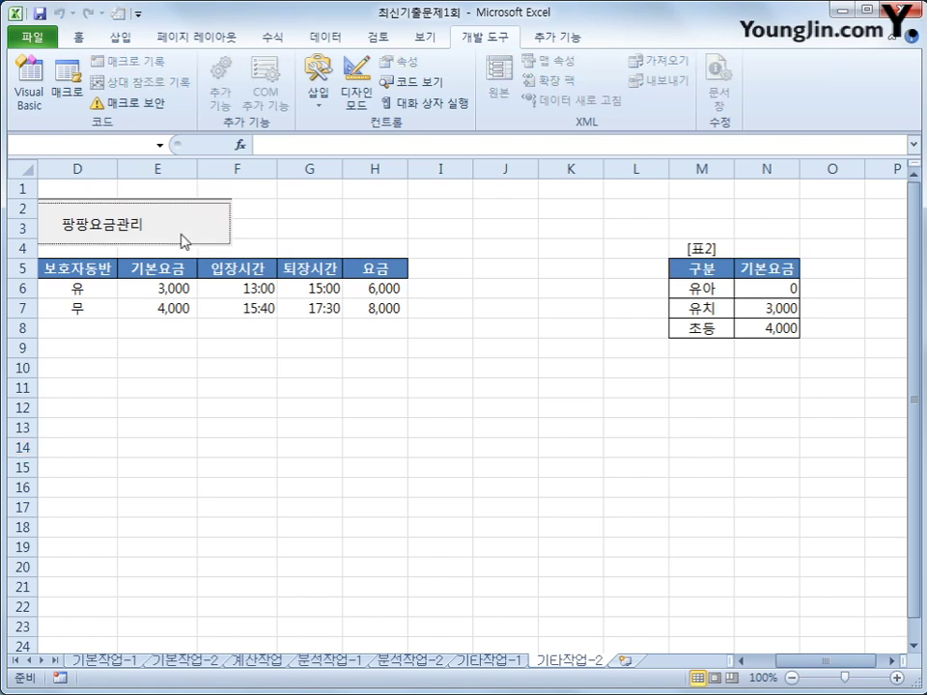
click(601, 250)
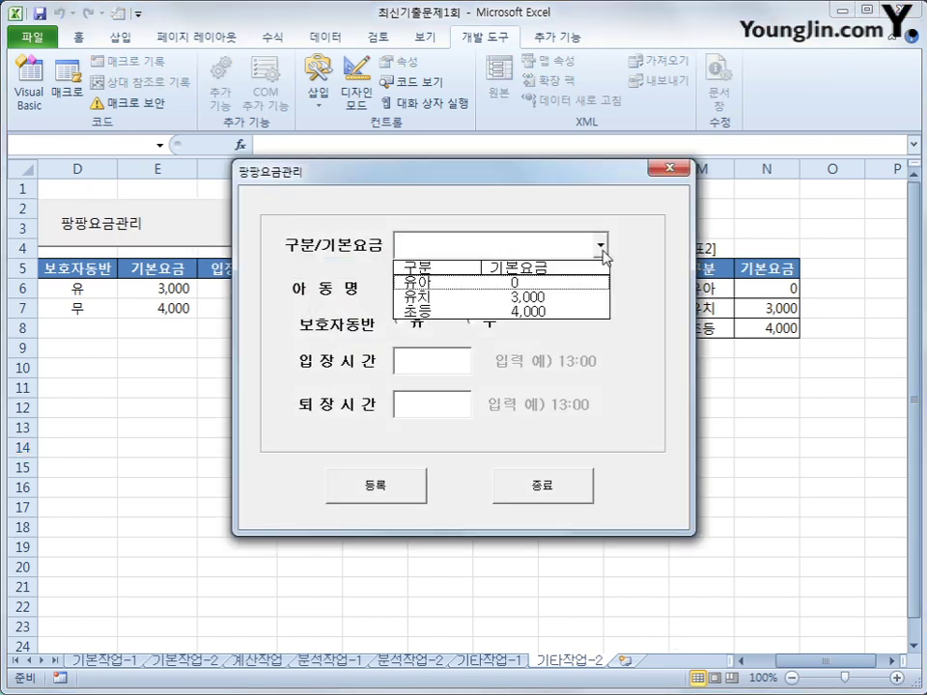
click(573, 304)
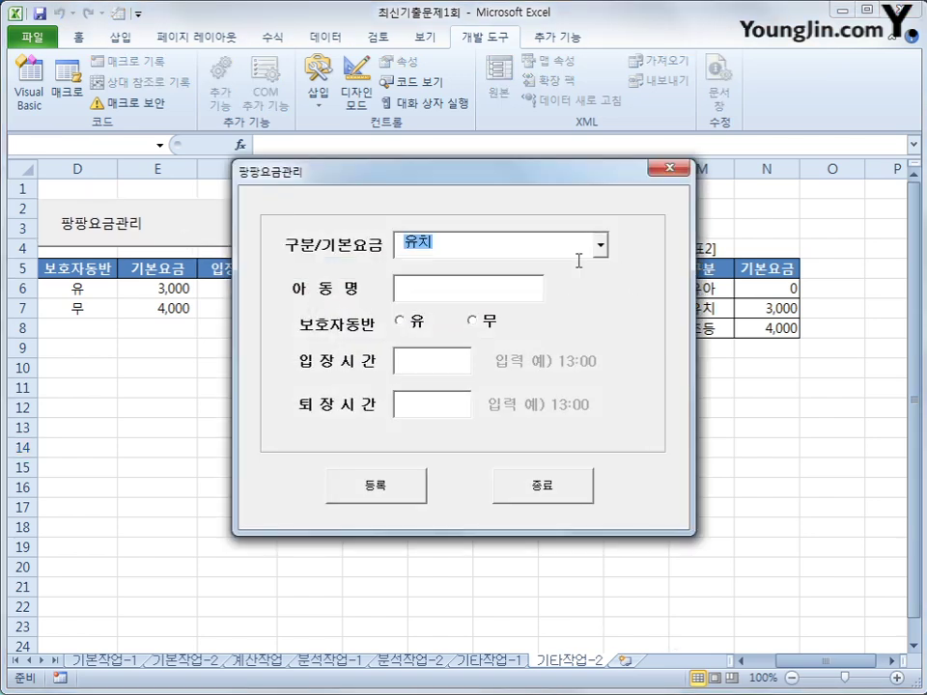
click(599, 245)
click(569, 306)
click(420, 287)
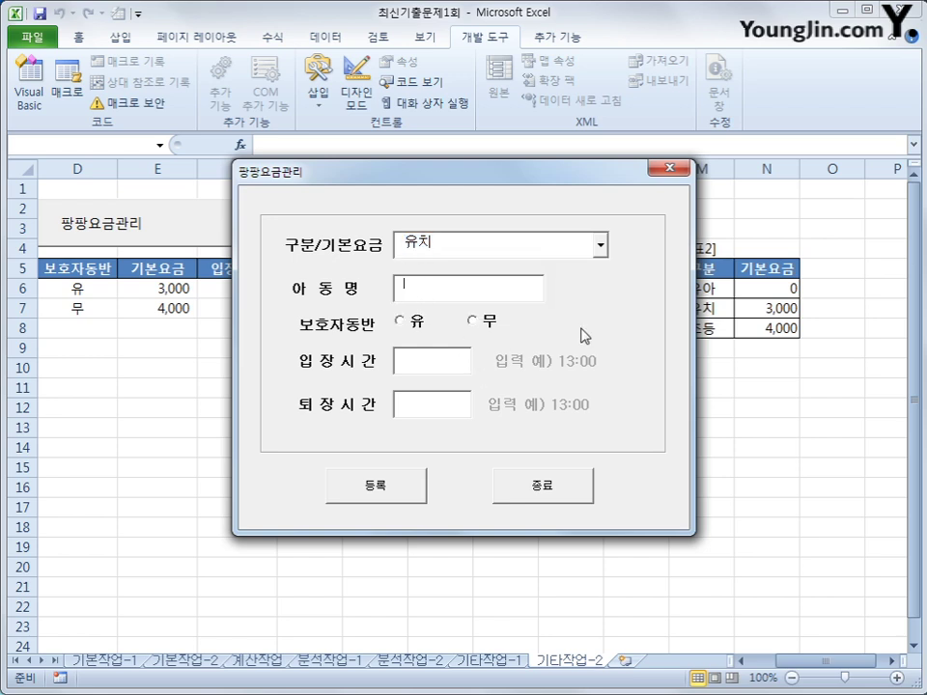
text(ㅇ)
text(홍길동)
Step: Set companion 유, times 13:00 to 15:00, register the entry and close the form
click(404, 319)
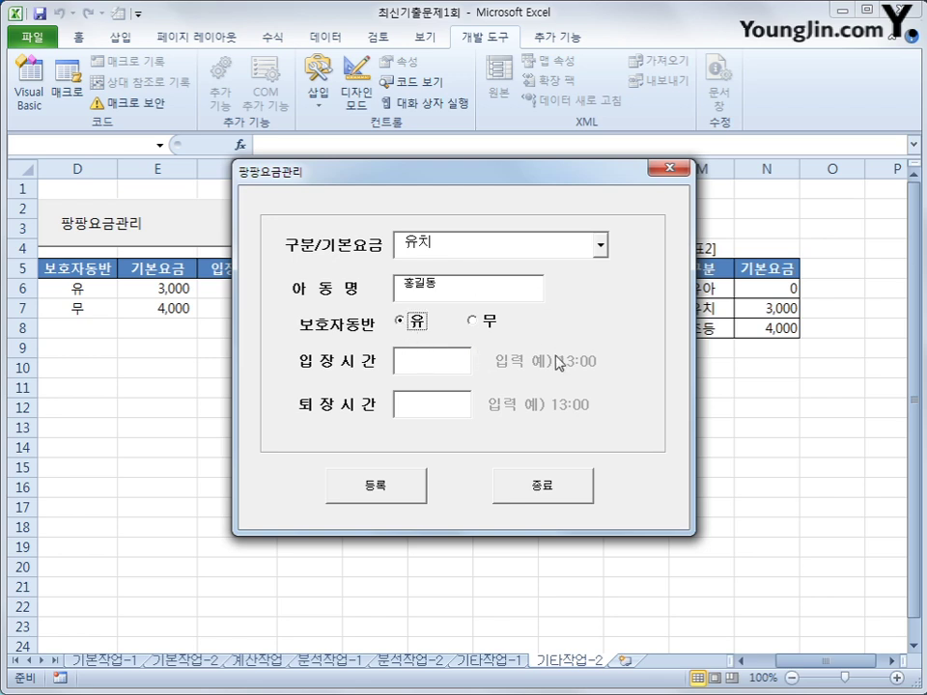
click(420, 366)
text(0)
key(Tab)
key(Tab)
key(Tab)
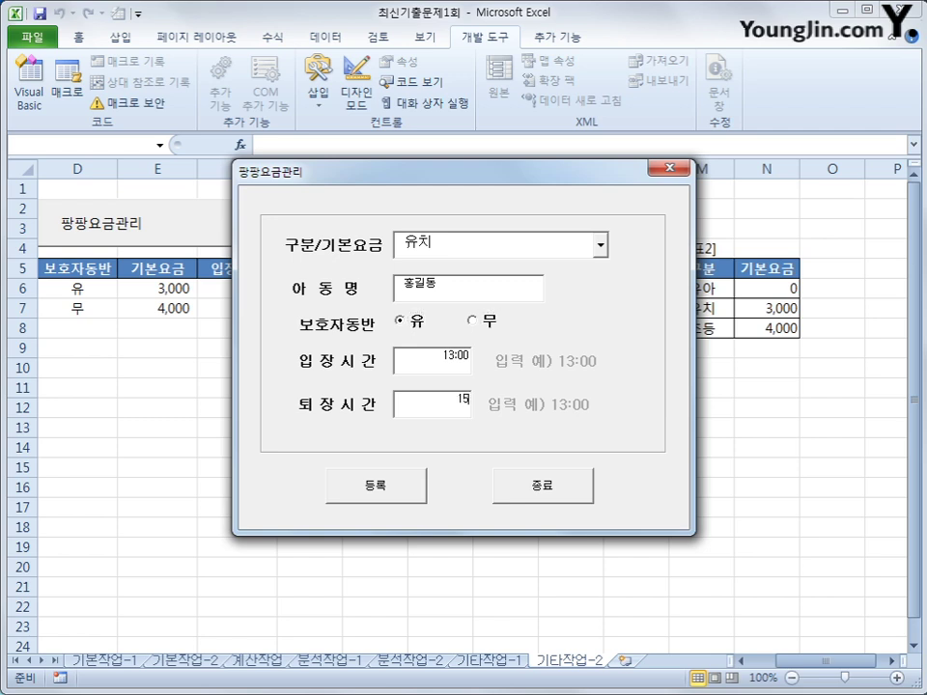
text(15:00)
click(374, 502)
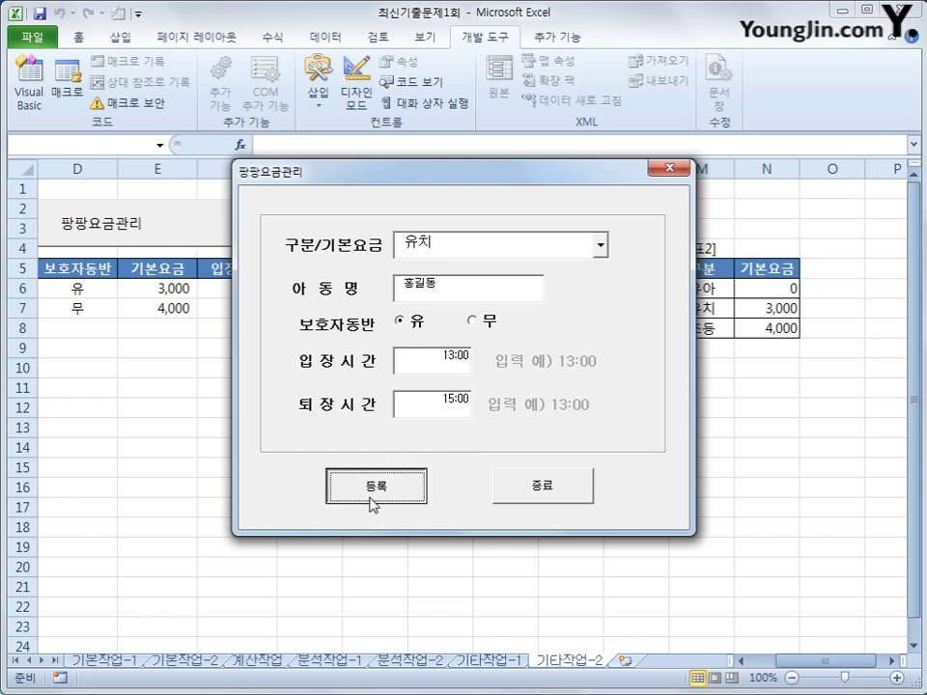
click(669, 169)
drag(806, 660, 784, 660)
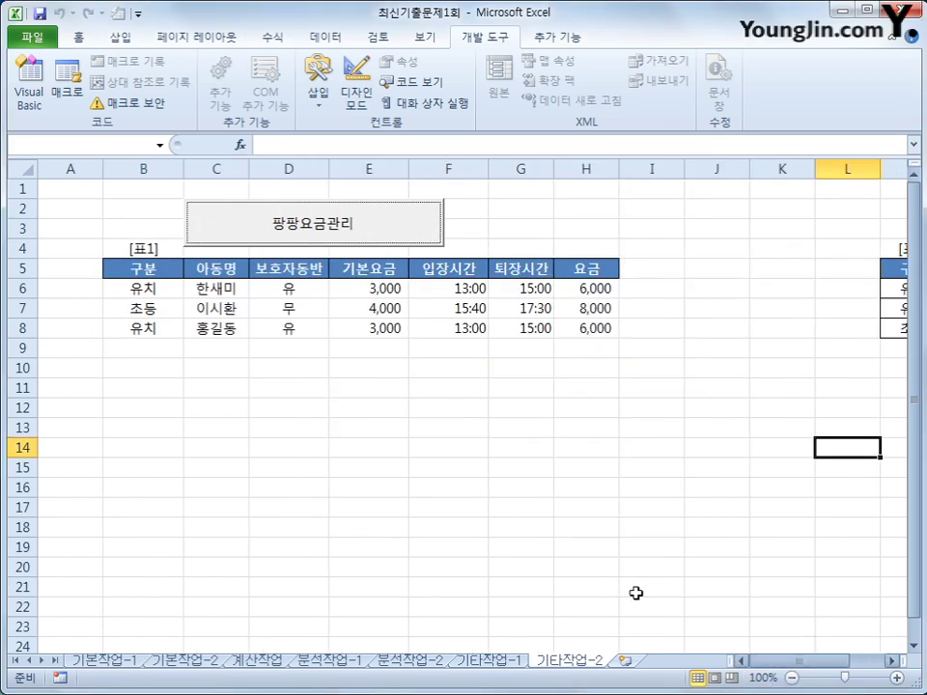
Step: Check row 8's category, name, companion, fee, entry time and charge, then reopen 팡팡요금관리
click(179, 336)
click(198, 328)
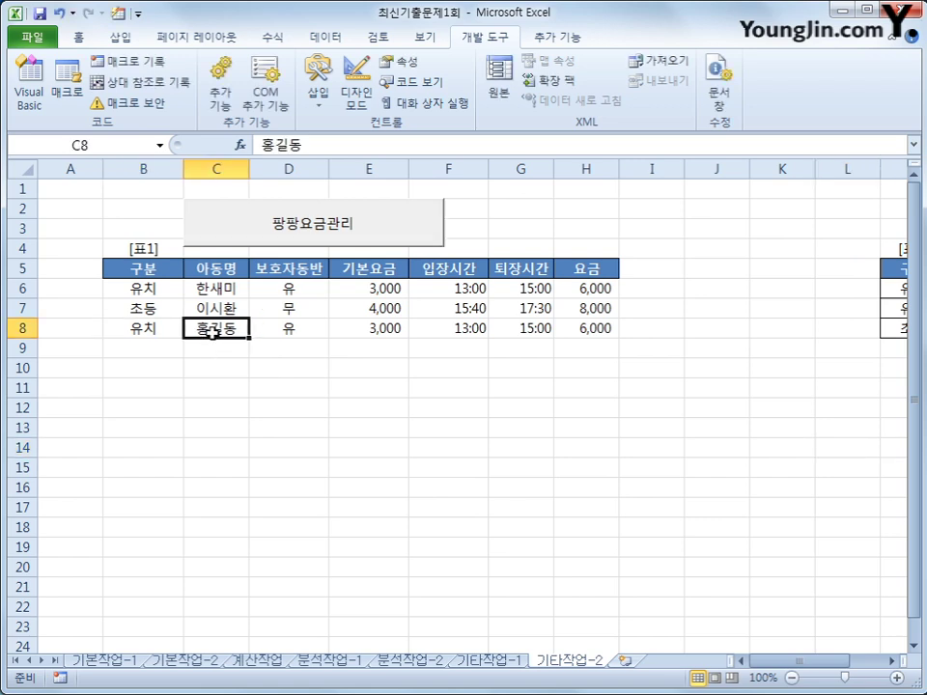
click(291, 326)
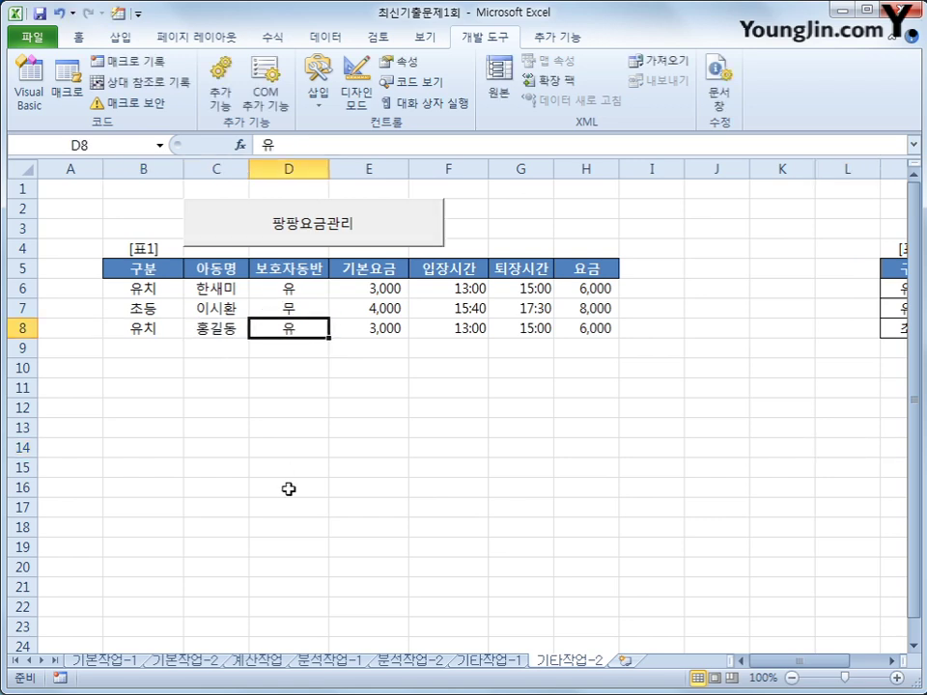
click(373, 329)
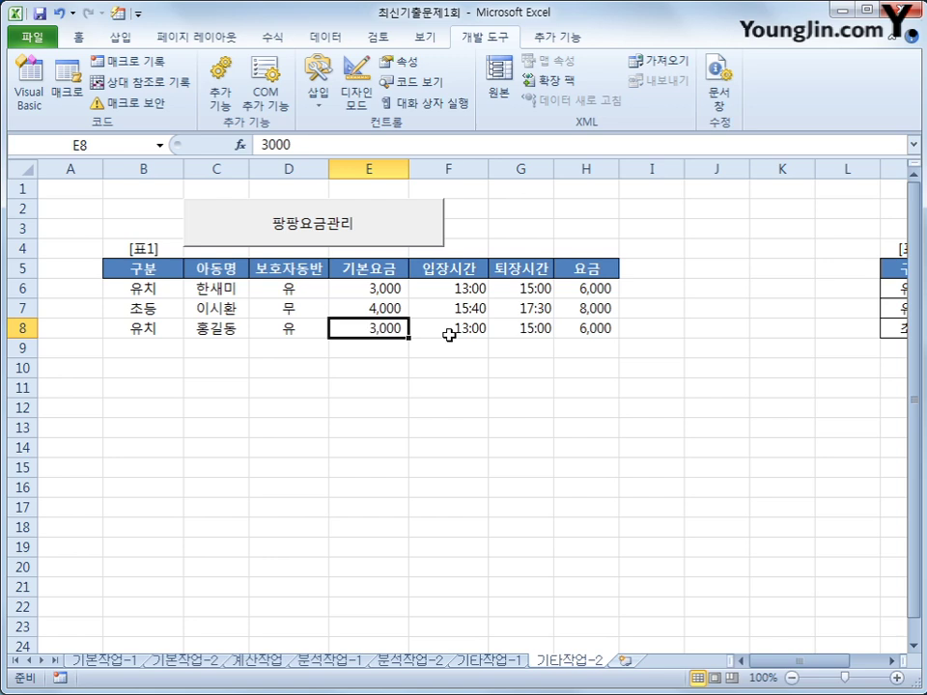
click(449, 332)
click(598, 328)
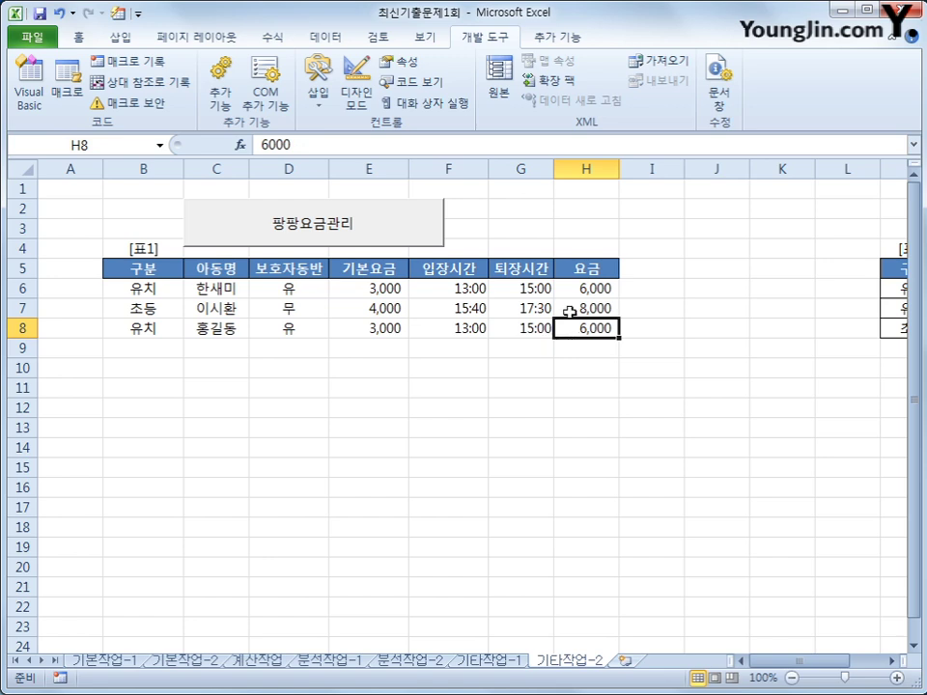
click(329, 228)
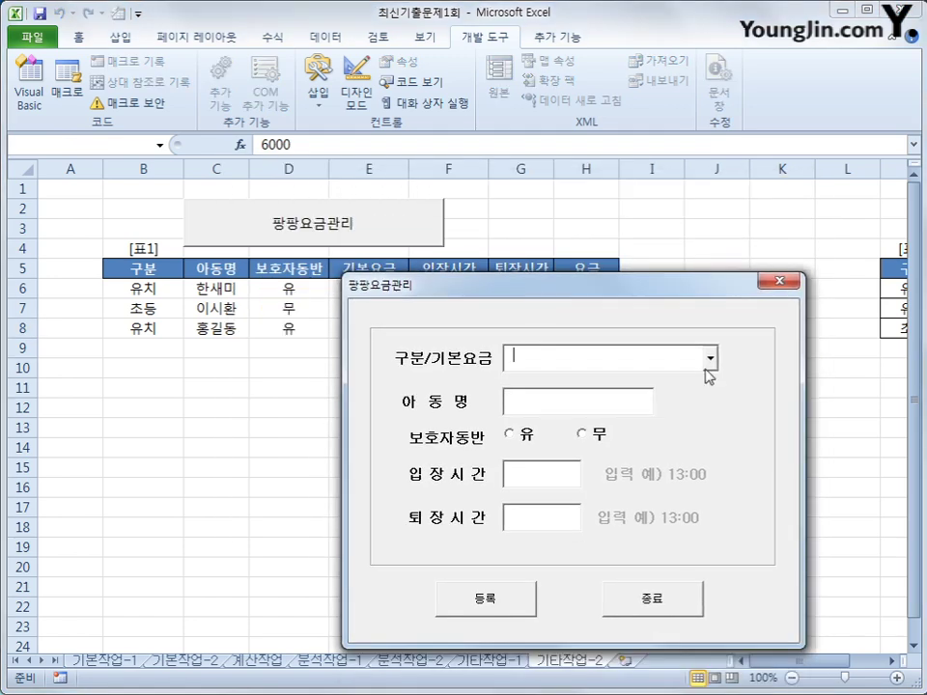
Step: Choose the 초등 category, enter the child's name and set companion to 무
click(710, 361)
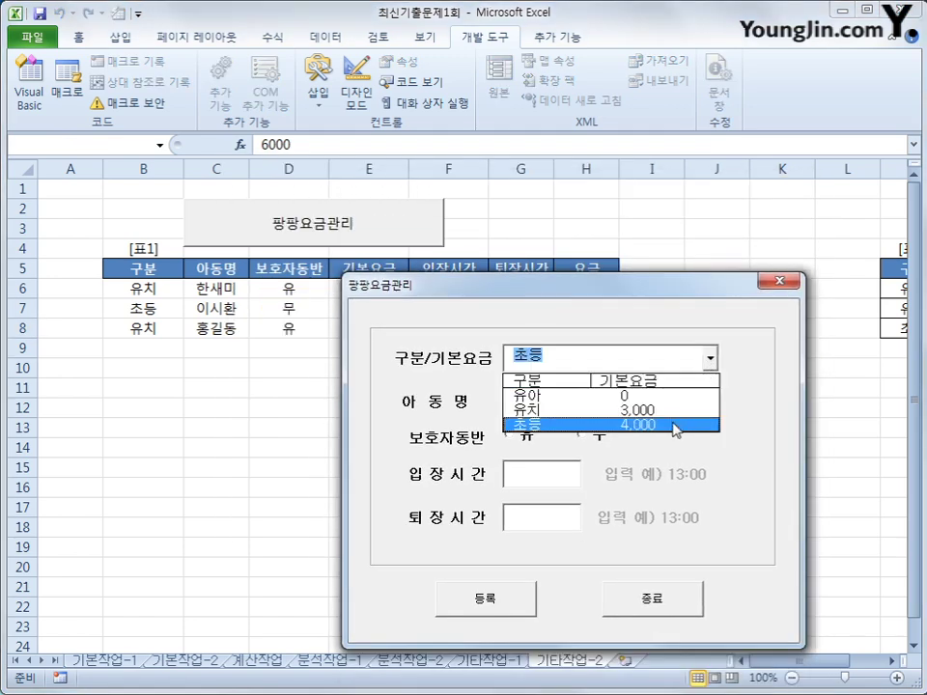
click(672, 424)
click(571, 405)
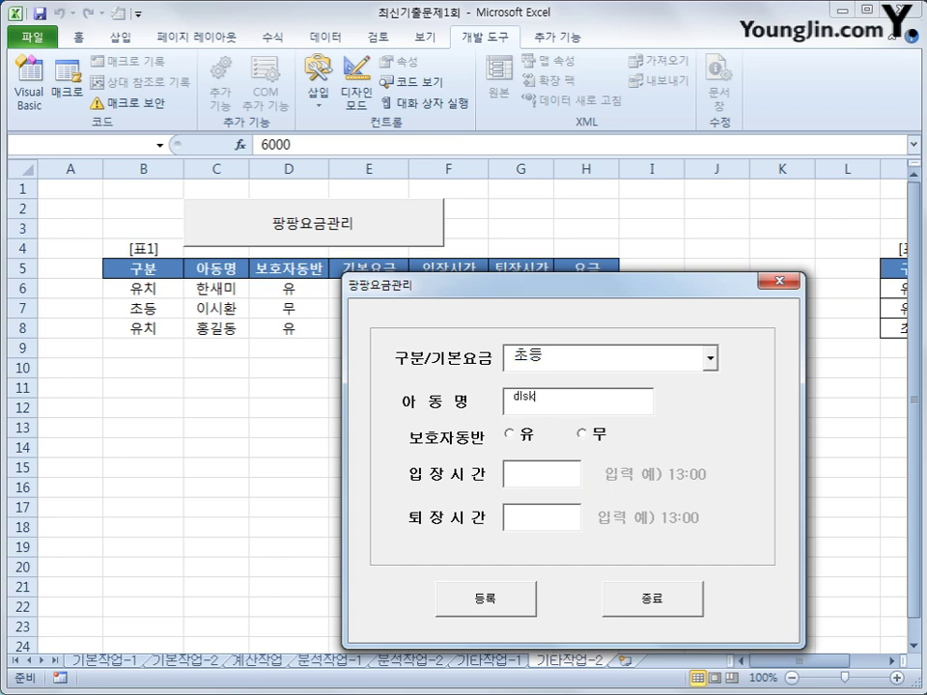
click(591, 435)
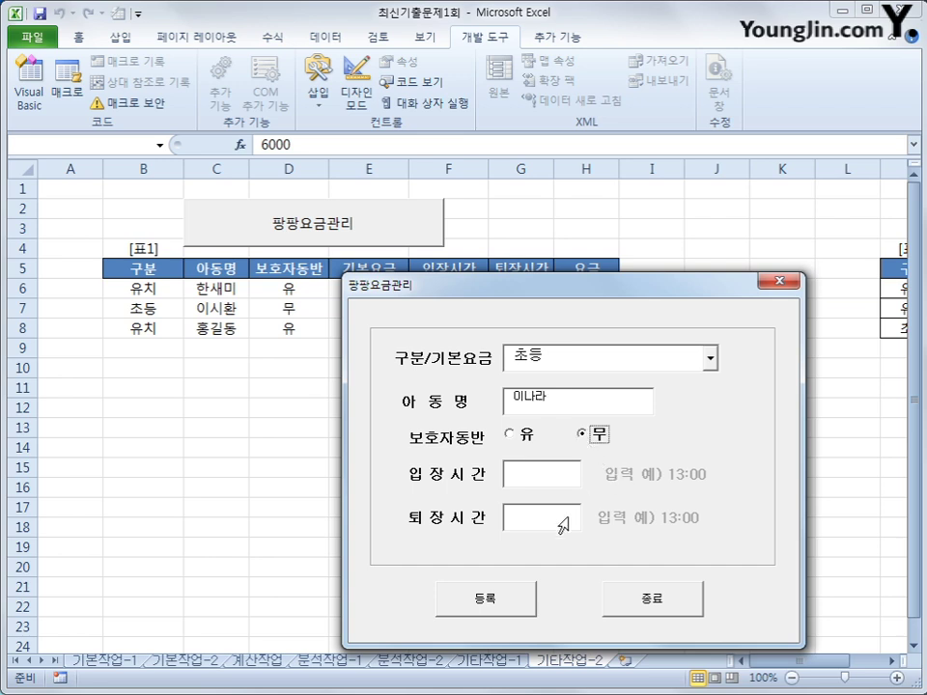
Step: Enter times 15:30 to 17:30, register the entry, then close the form and dismiss the message
click(540, 481)
key(Tab)
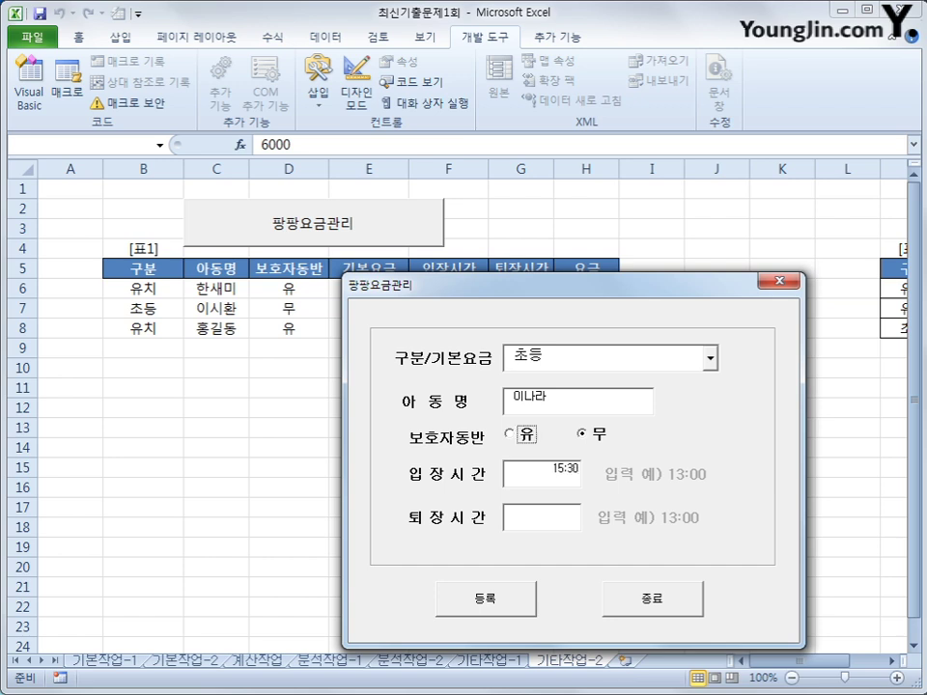
click(562, 526)
text(17:30)
click(520, 605)
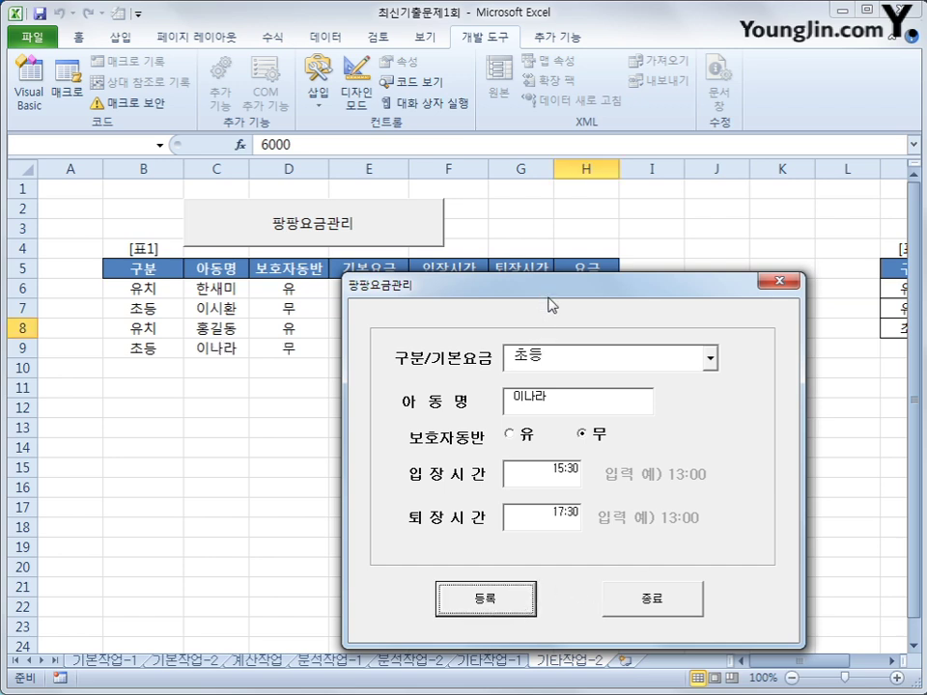
click(664, 603)
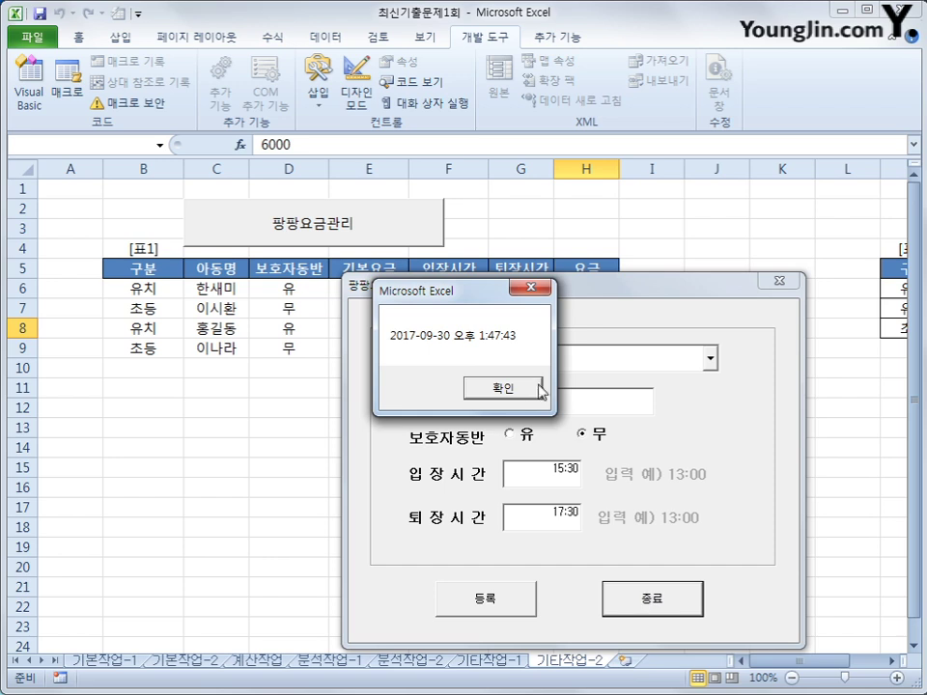
click(504, 389)
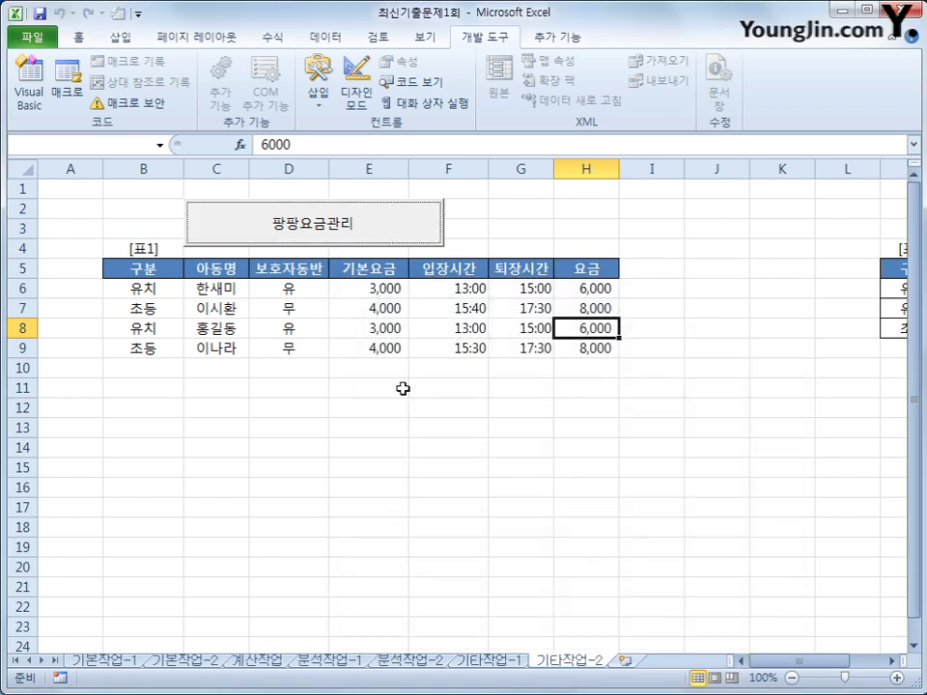
click(195, 355)
click(270, 349)
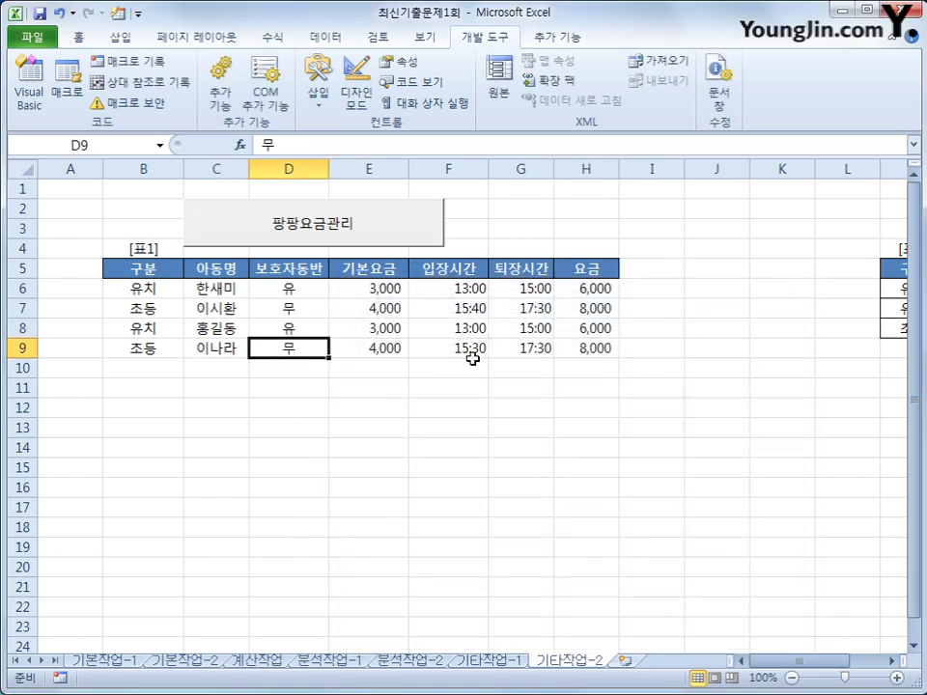
click(382, 357)
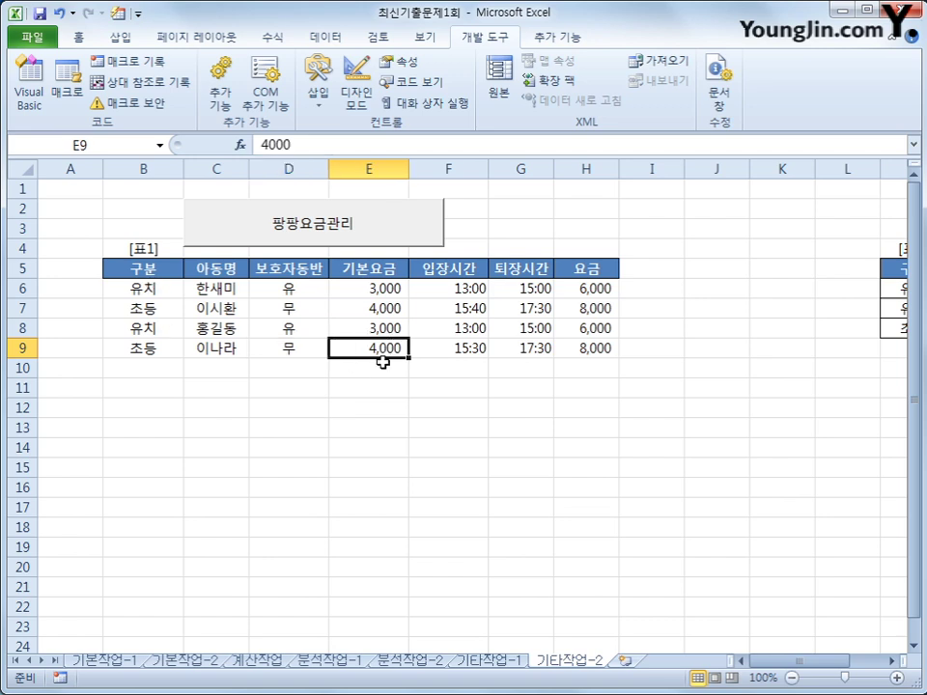
click(578, 350)
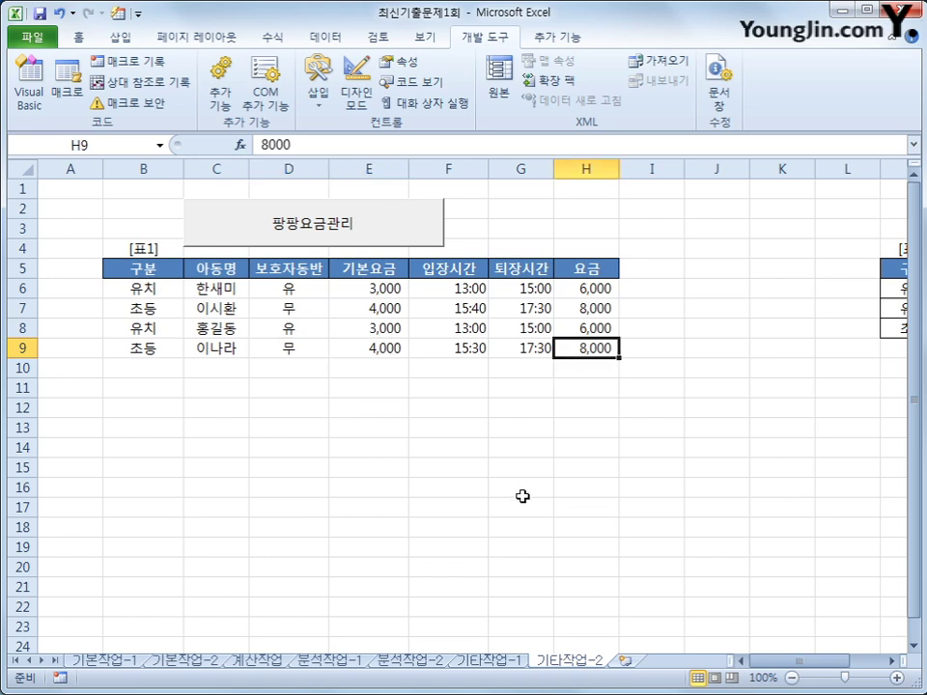